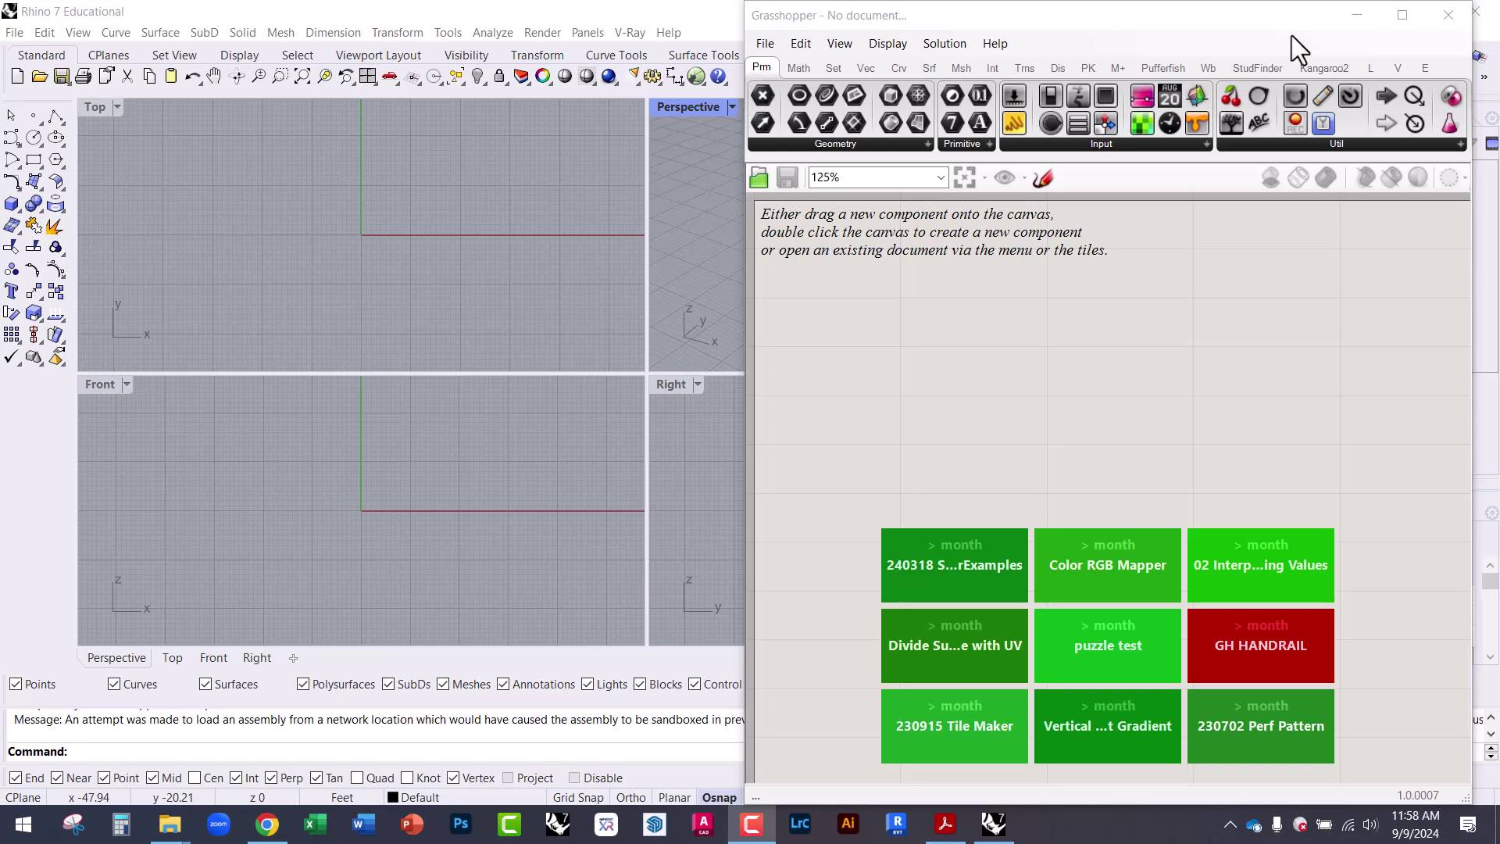
- Restart Grasshopper from Rhino, widen its window leftward and centre the empty canvas
left_click(1447, 14)
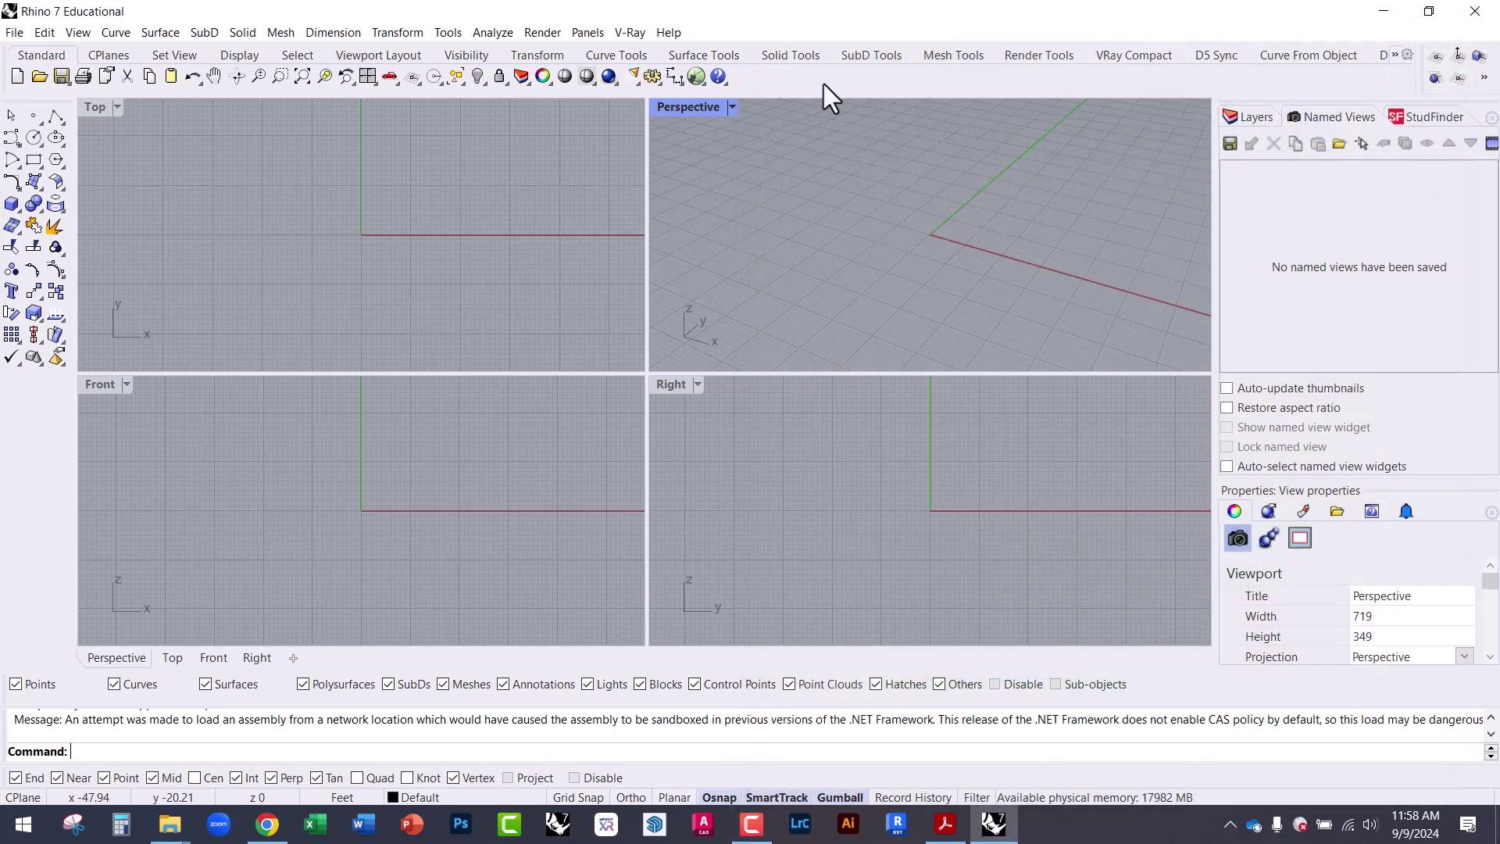
left_click(695, 78)
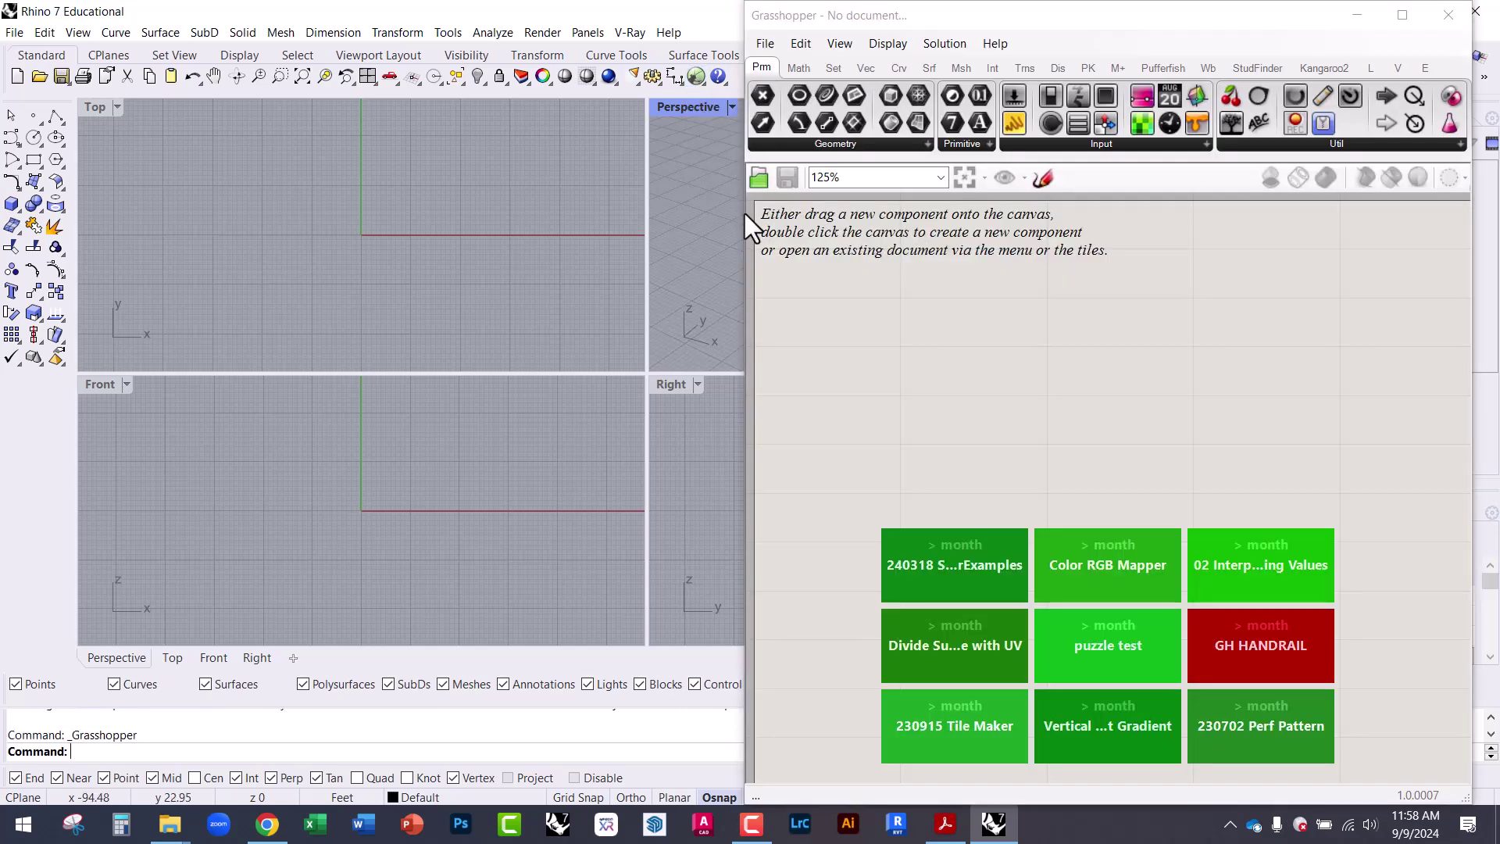
left_click_drag(744, 213, 503, 213)
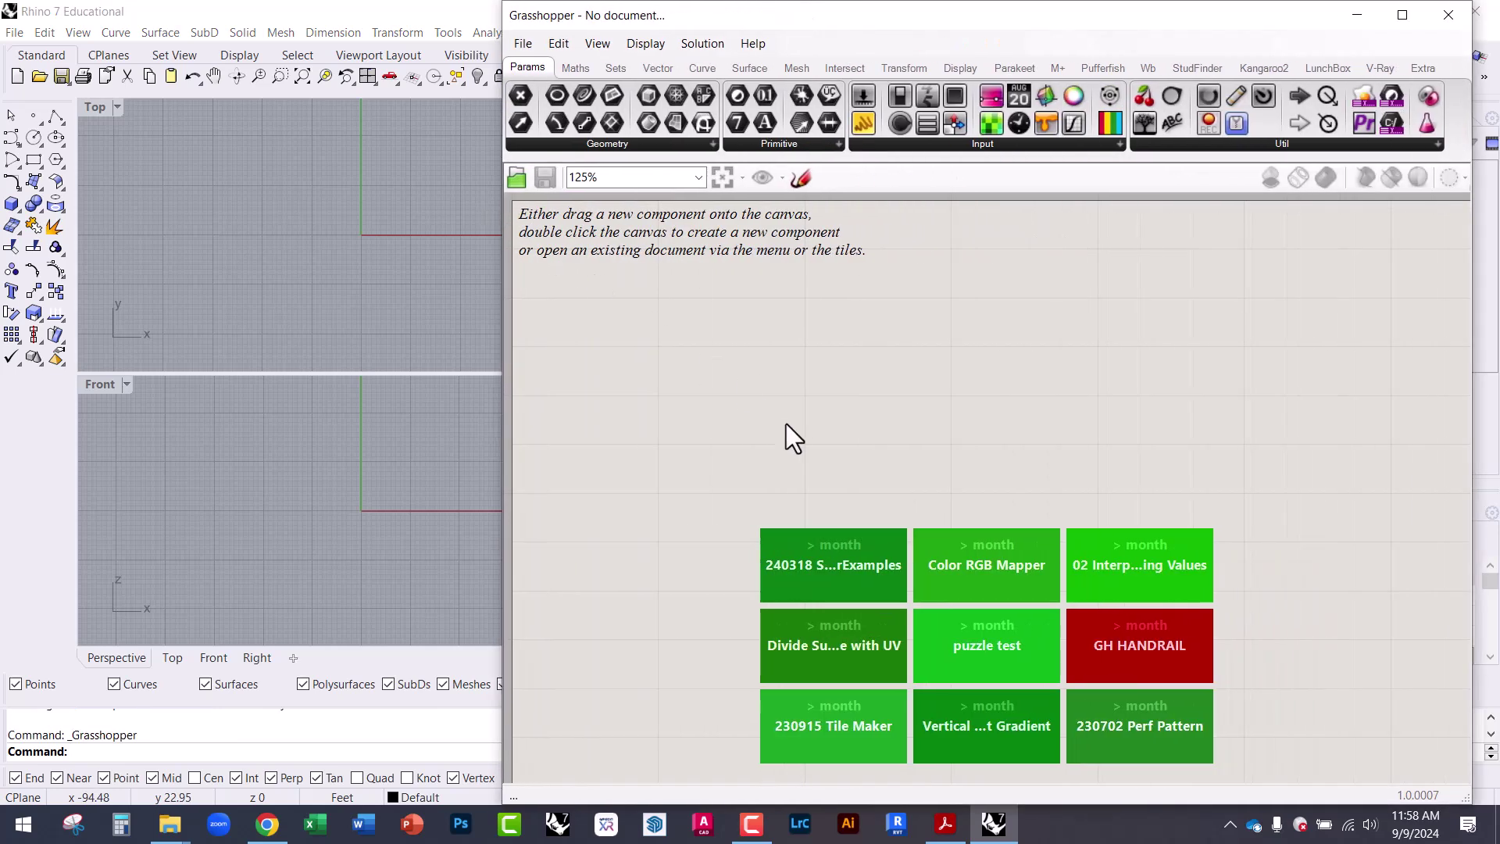
right_click_drag(852, 368, 831, 401)
scroll(773, 342, "up", 4)
scroll(771, 332, "down", 5)
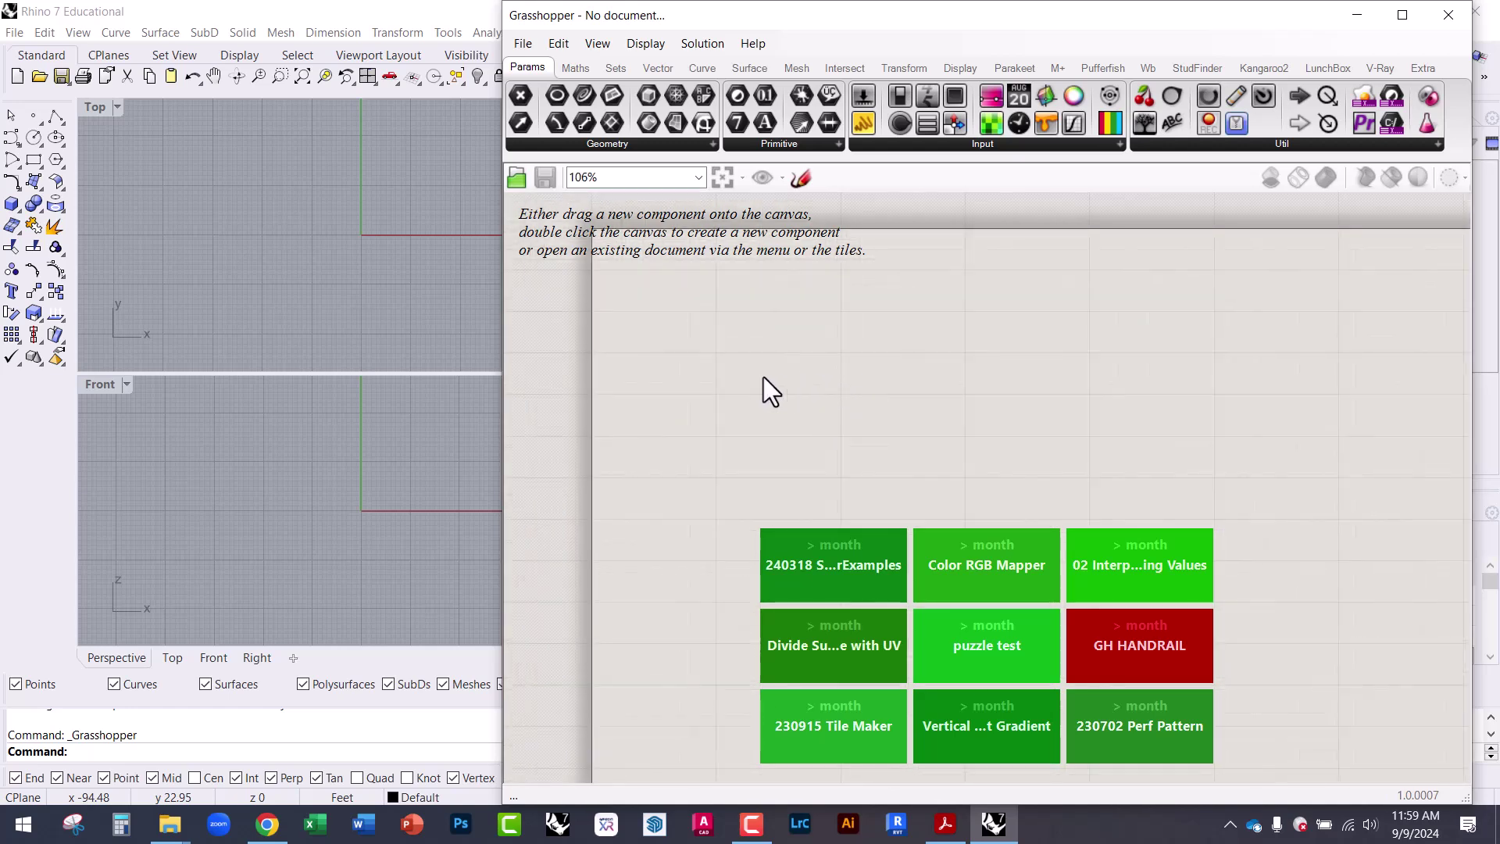
right_click_drag(720, 305, 760, 348)
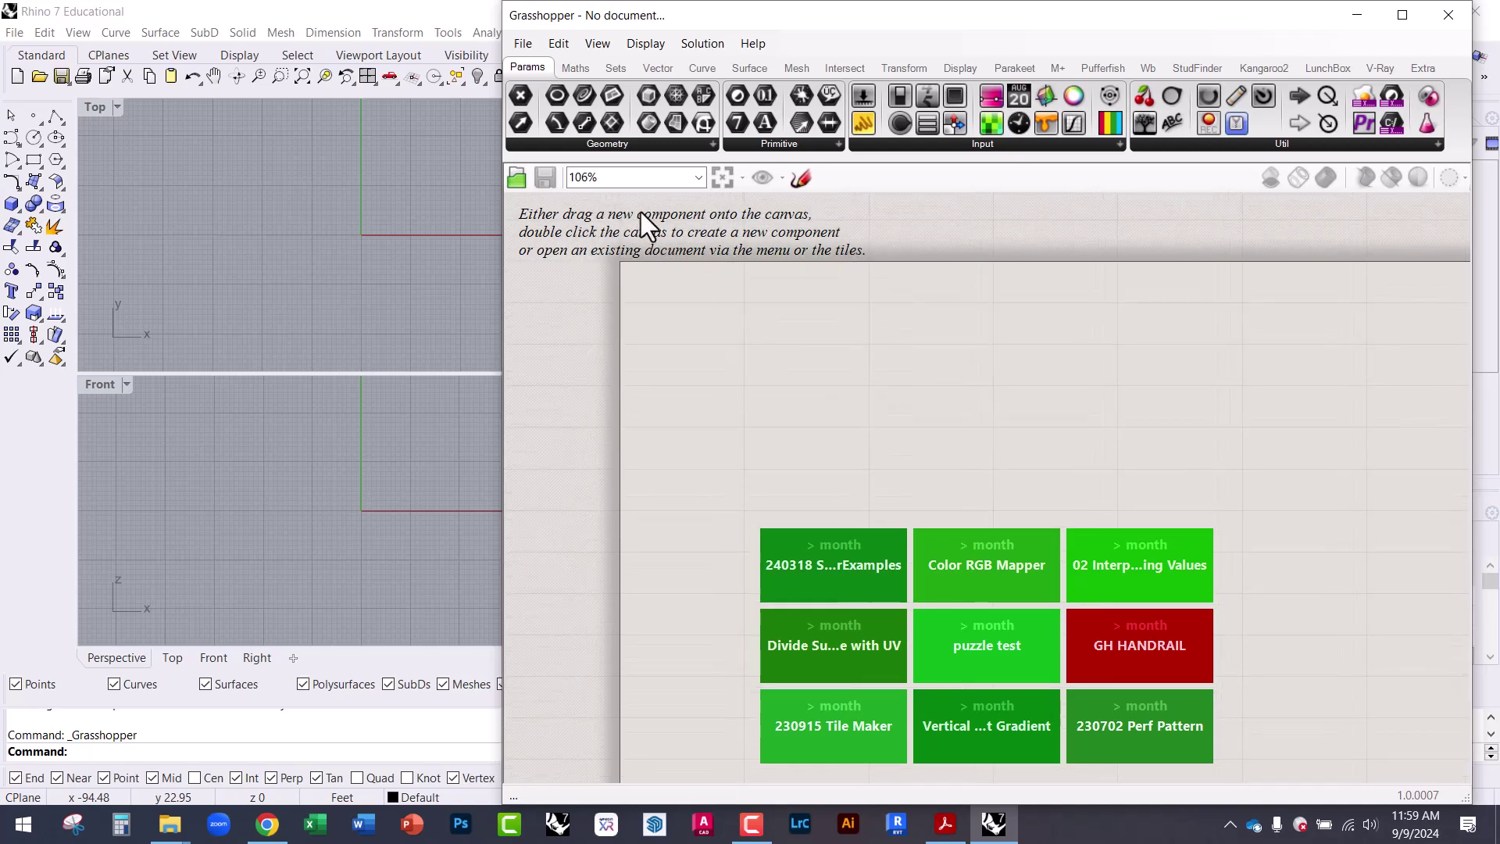
right_click_drag(668, 243, 673, 281)
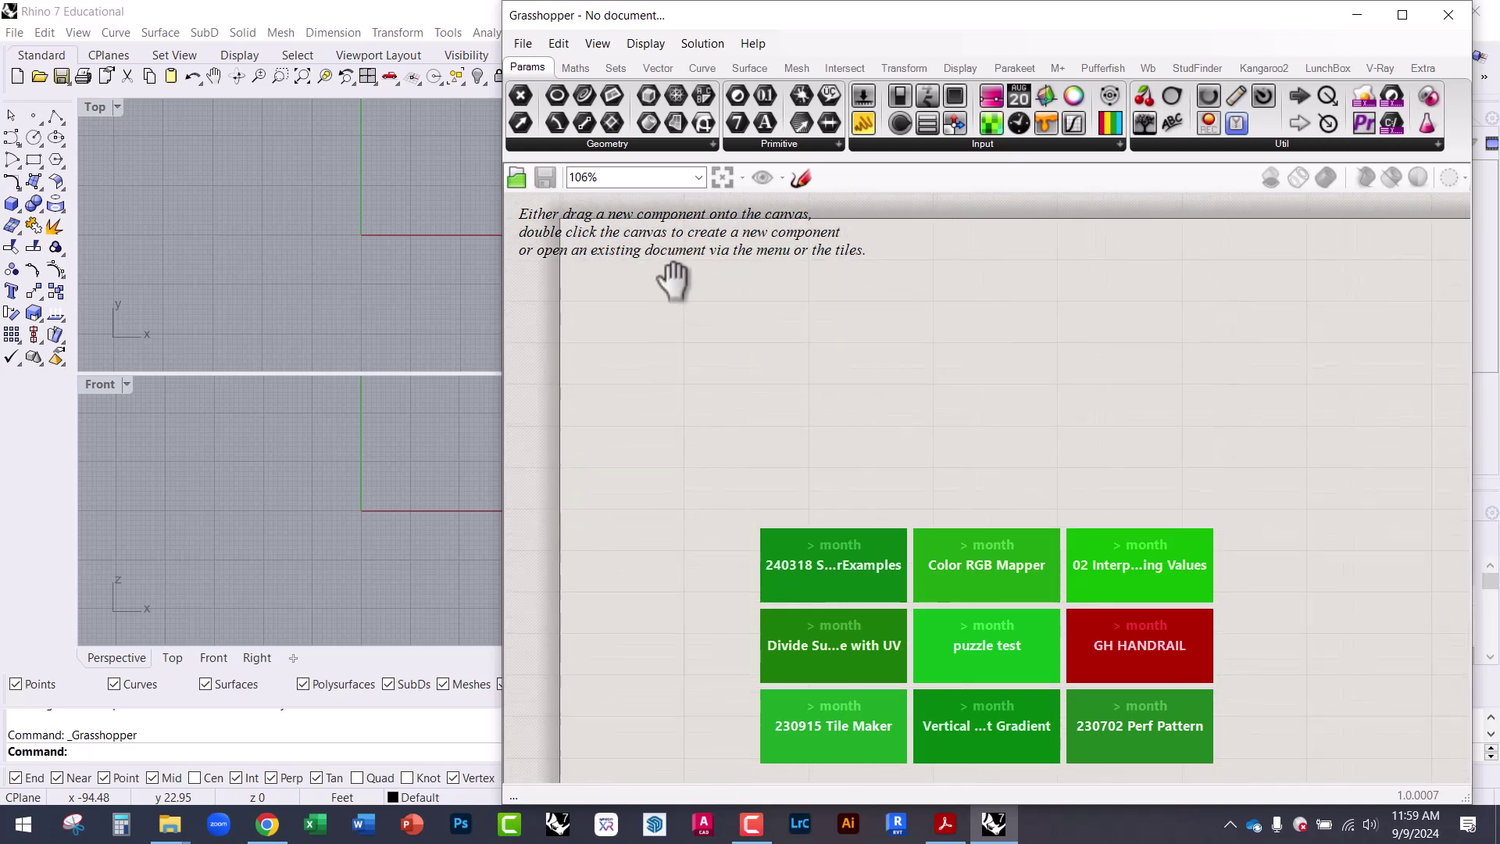
- Place a Rectangular Grid component from the Vector > Grid panel
left_click(575, 68)
left_click(613, 68)
left_click(660, 69)
left_click_drag(713, 125, 838, 425)
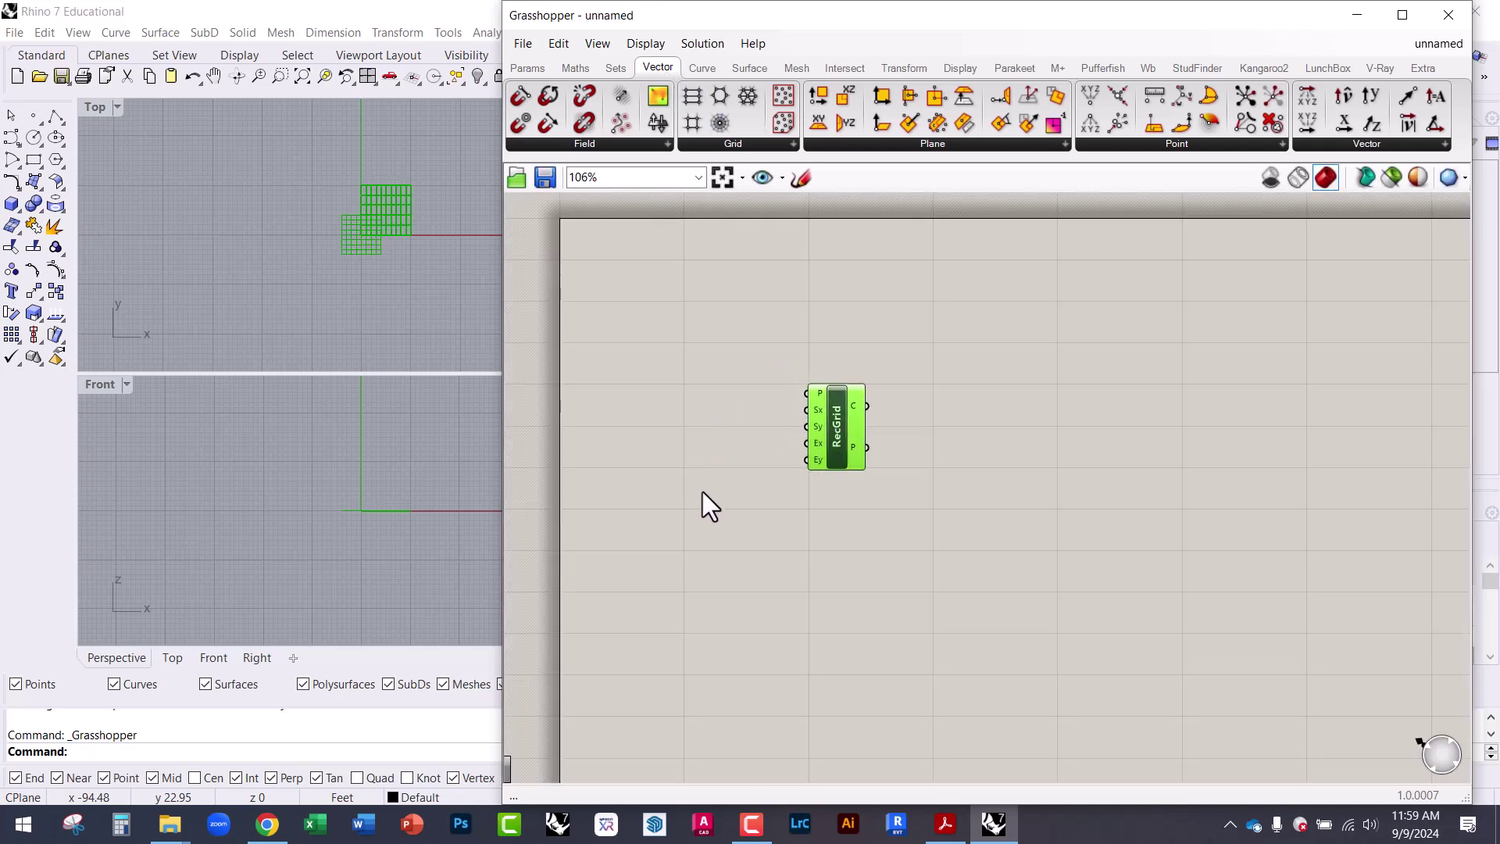
right_click_drag(704, 498, 651, 405)
- Add a duplicate Rectangular Grid via search, delete it, and reposition the remaining one
double_click(697, 458)
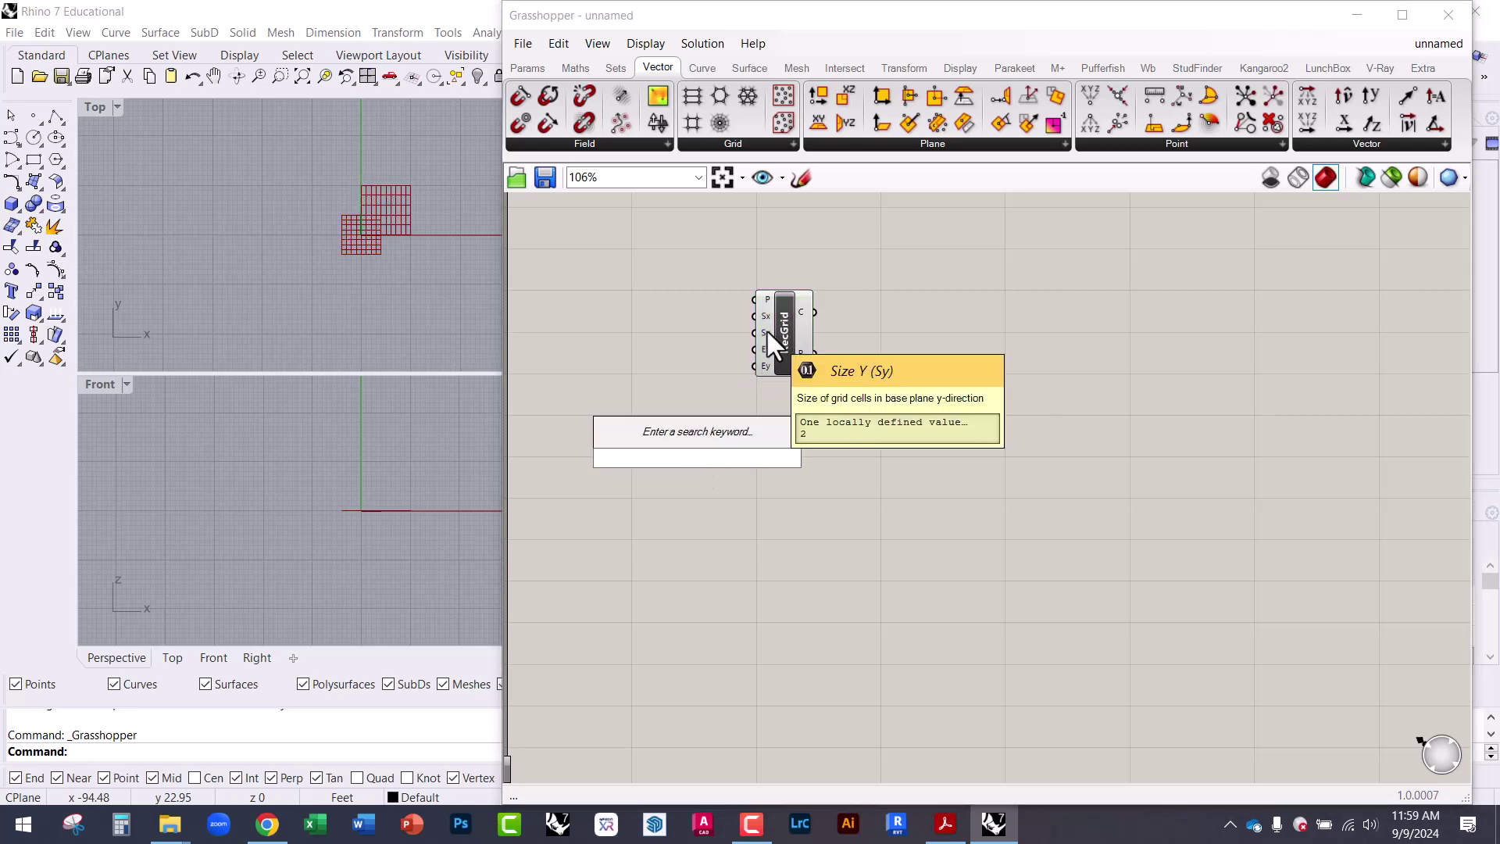
type("rectang")
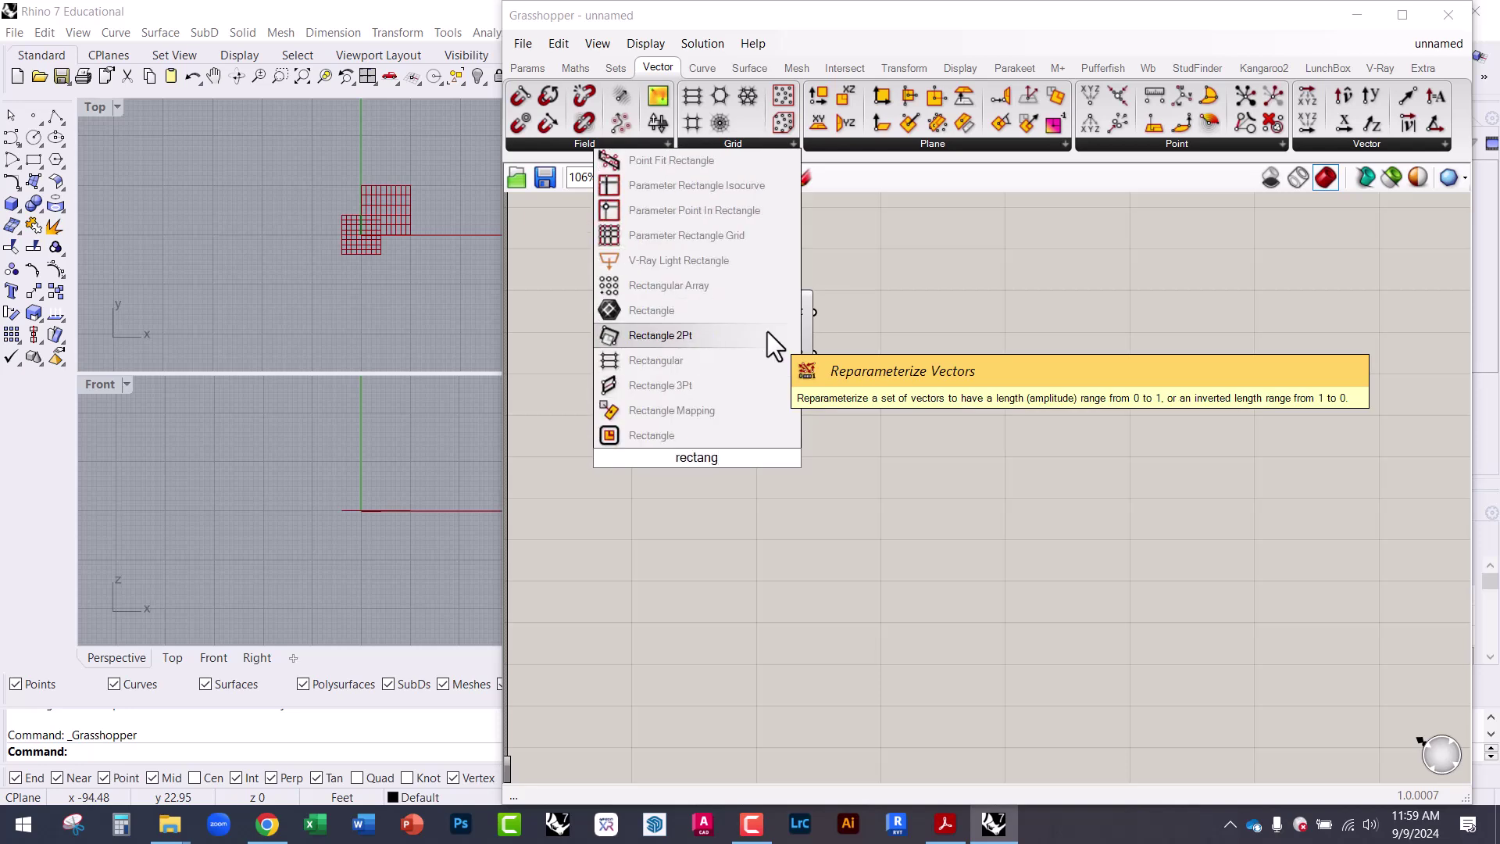
left_click(703, 361)
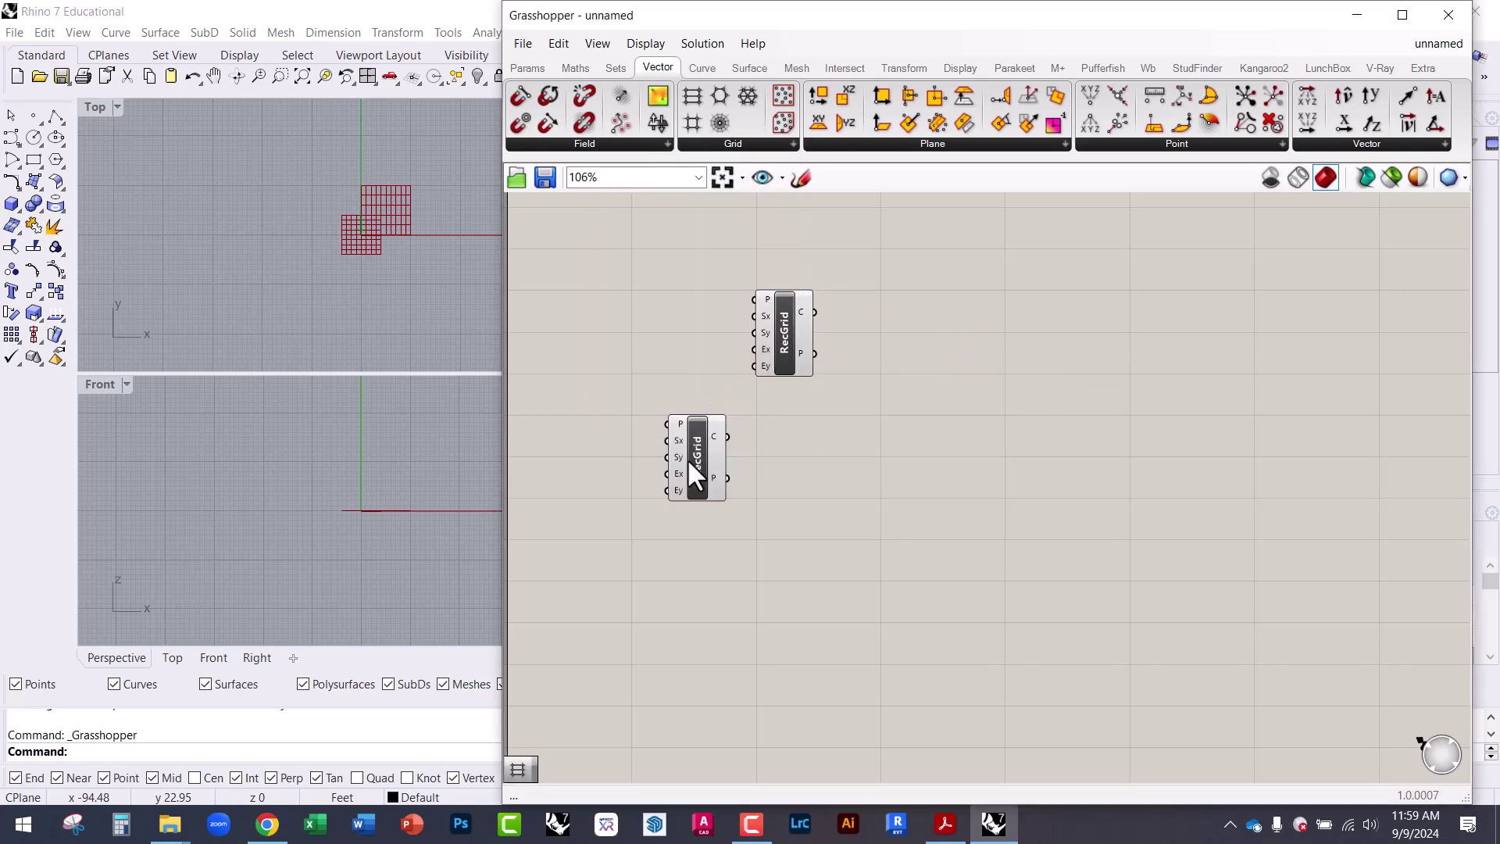
left_click_drag(689, 463, 782, 510)
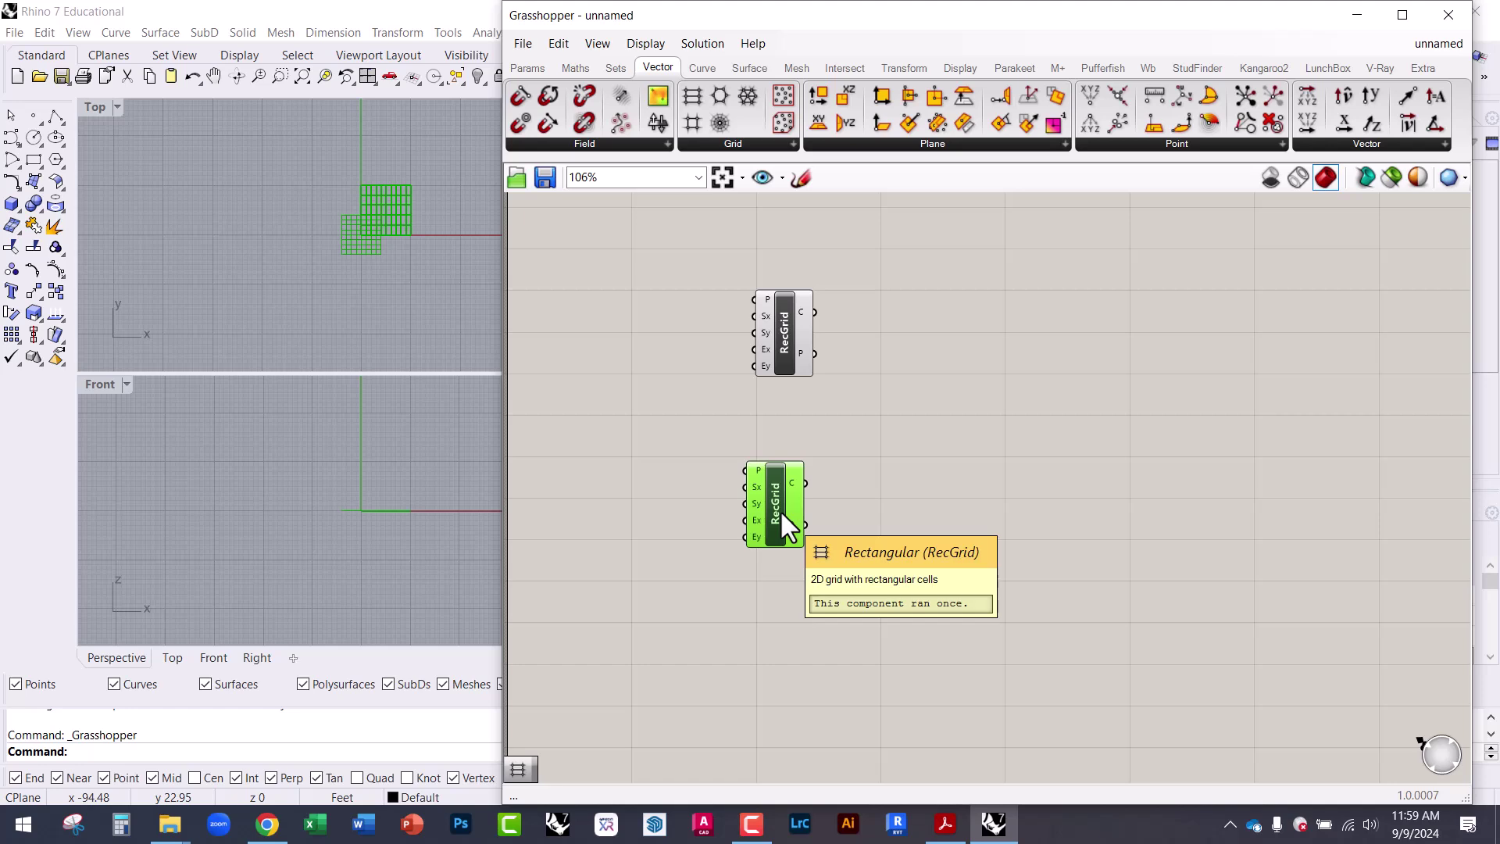
scroll(739, 328, "up", 3)
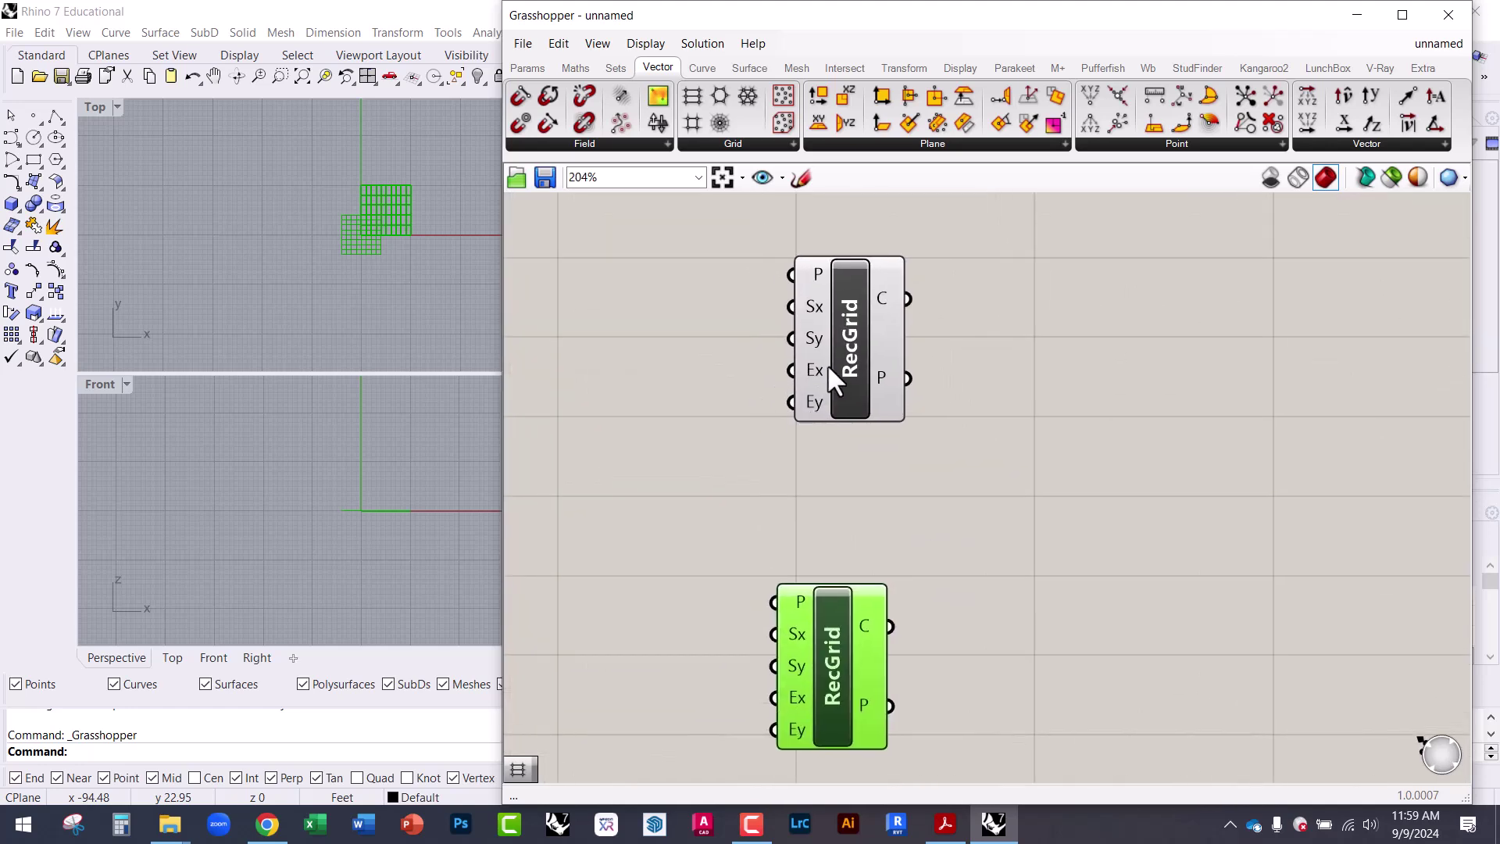
left_click_drag(822, 626, 822, 555)
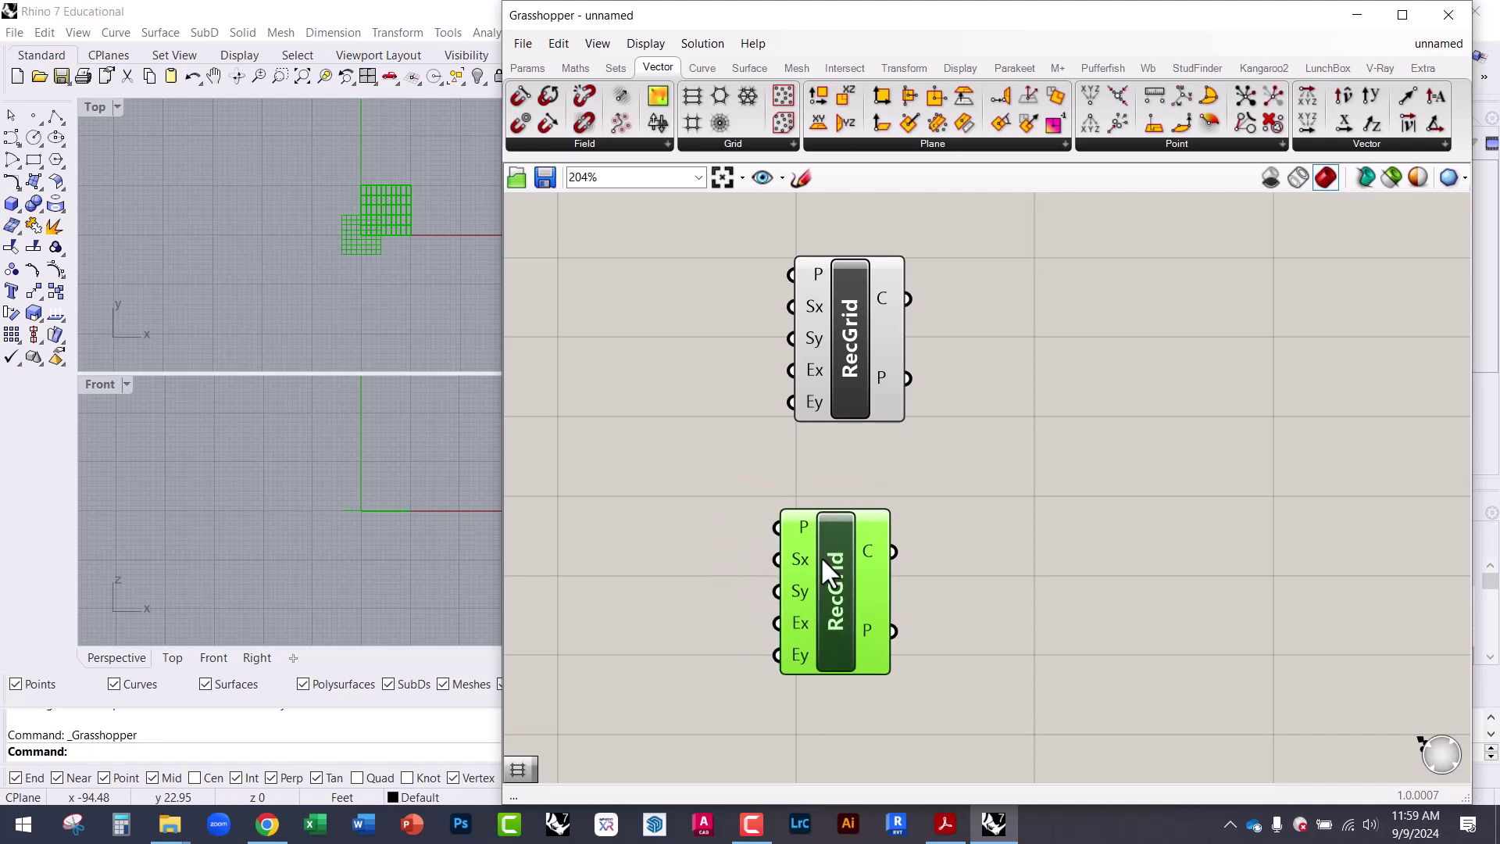
key("Delete")
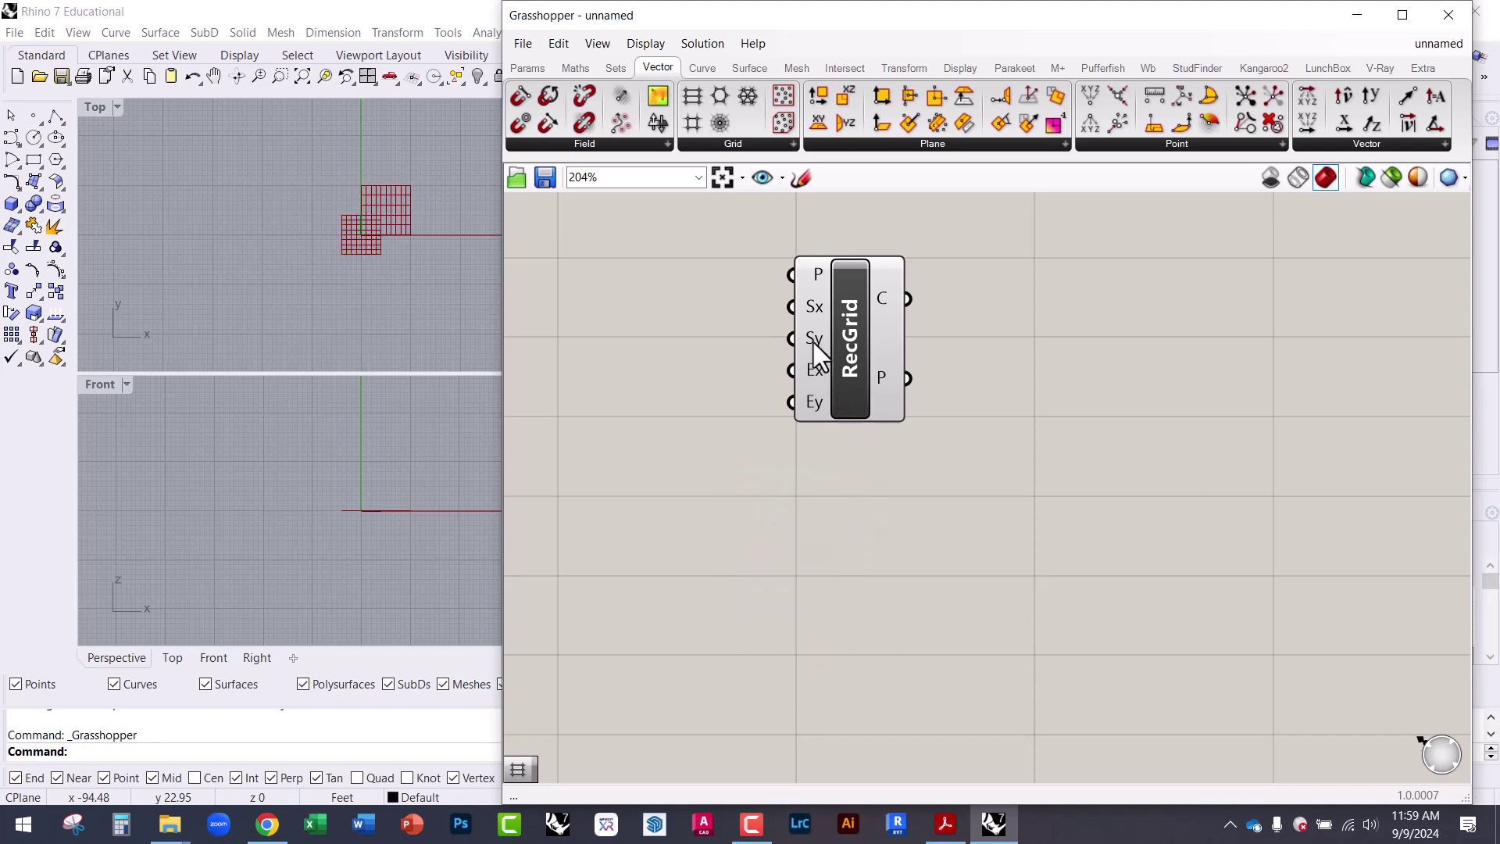
left_click_drag(813, 340, 855, 376)
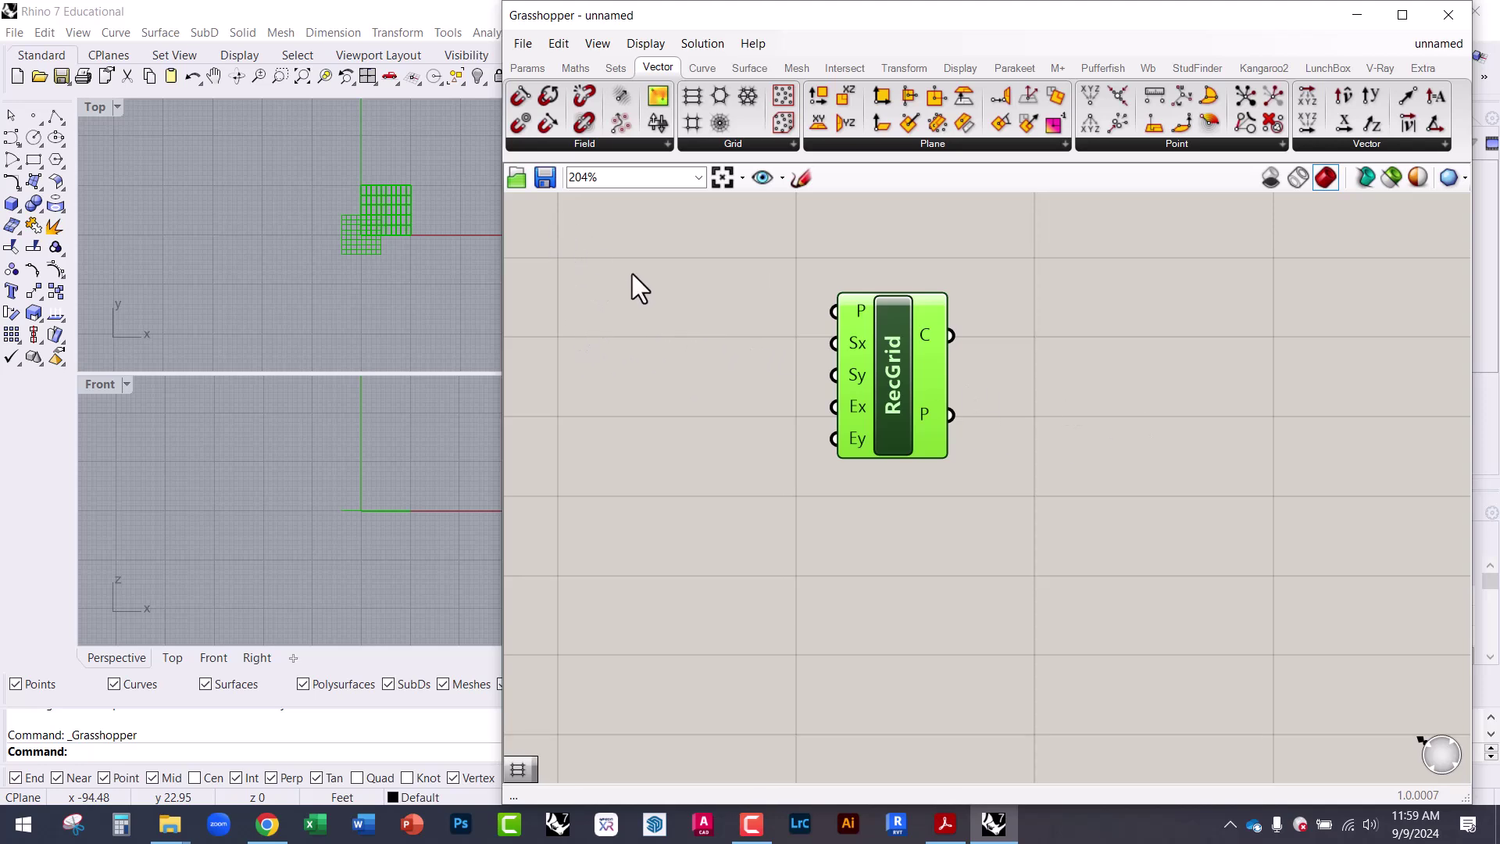
- Place a Point parameter from Params > Geometry onto the canvas
left_click(527, 68)
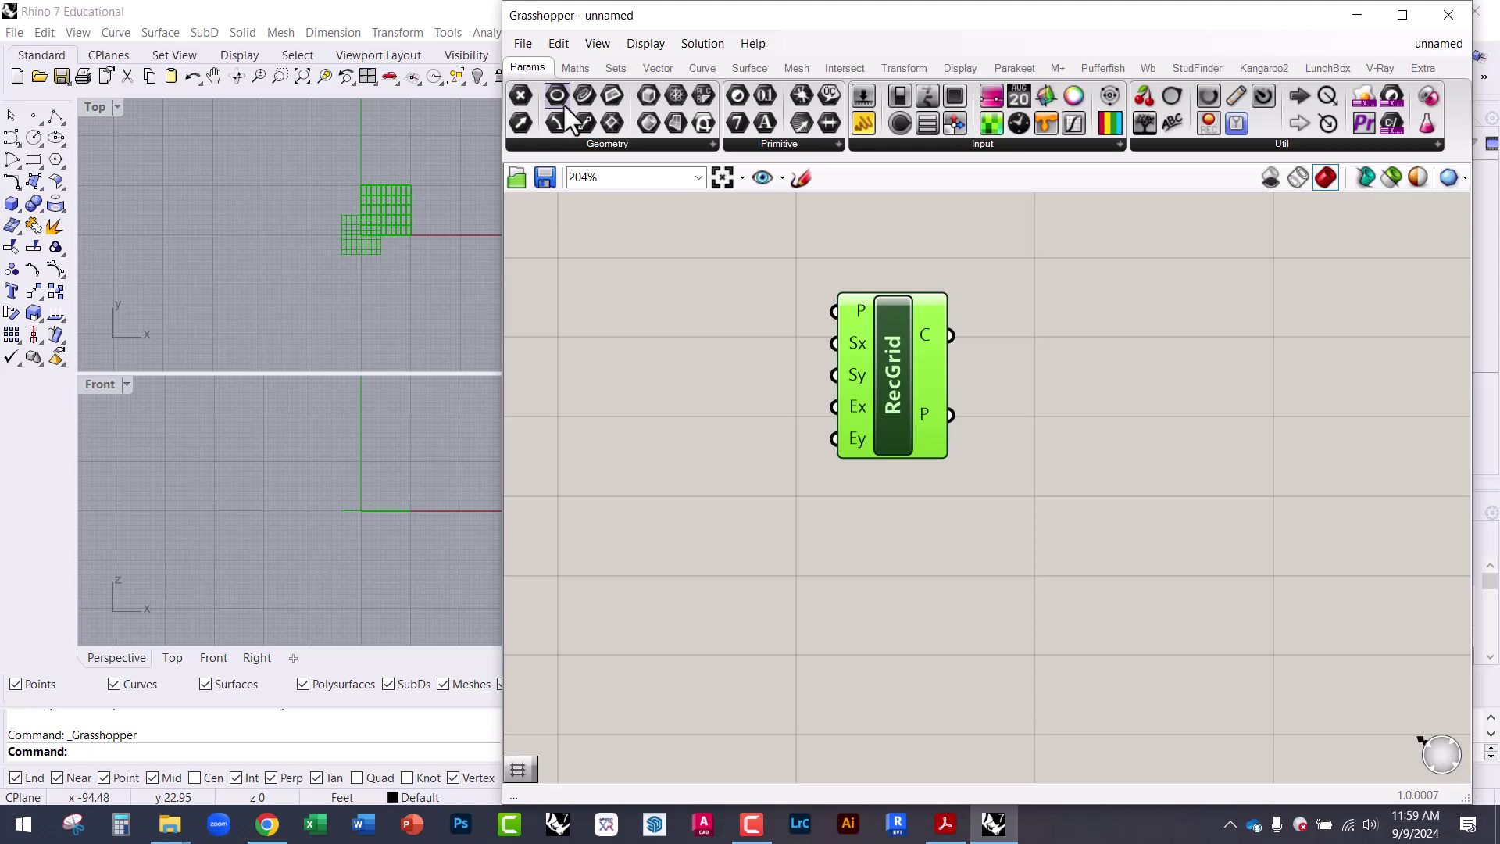
left_click(691, 140)
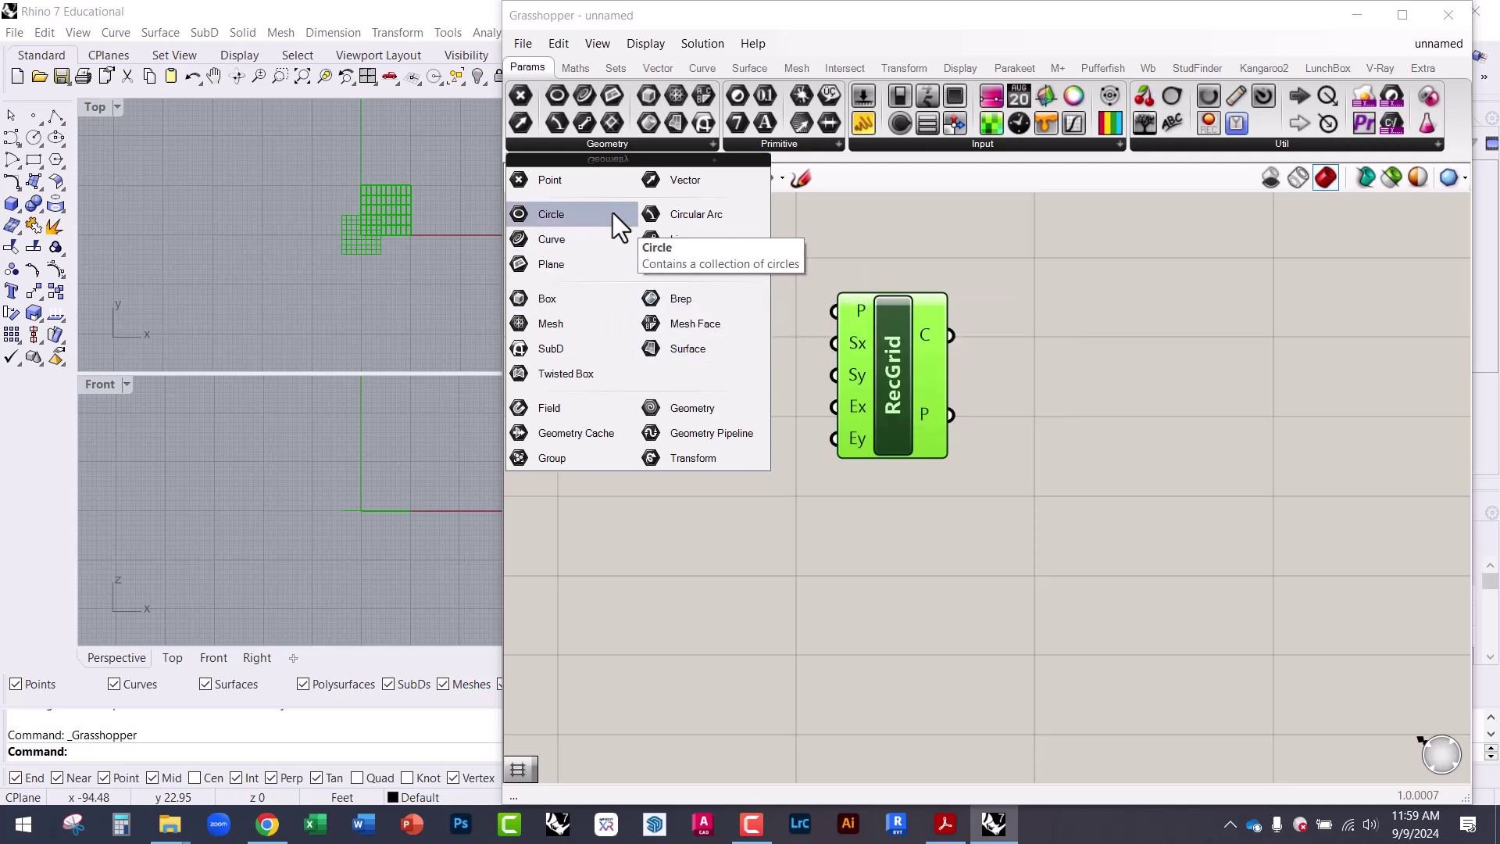
left_click_drag(540, 210, 680, 336)
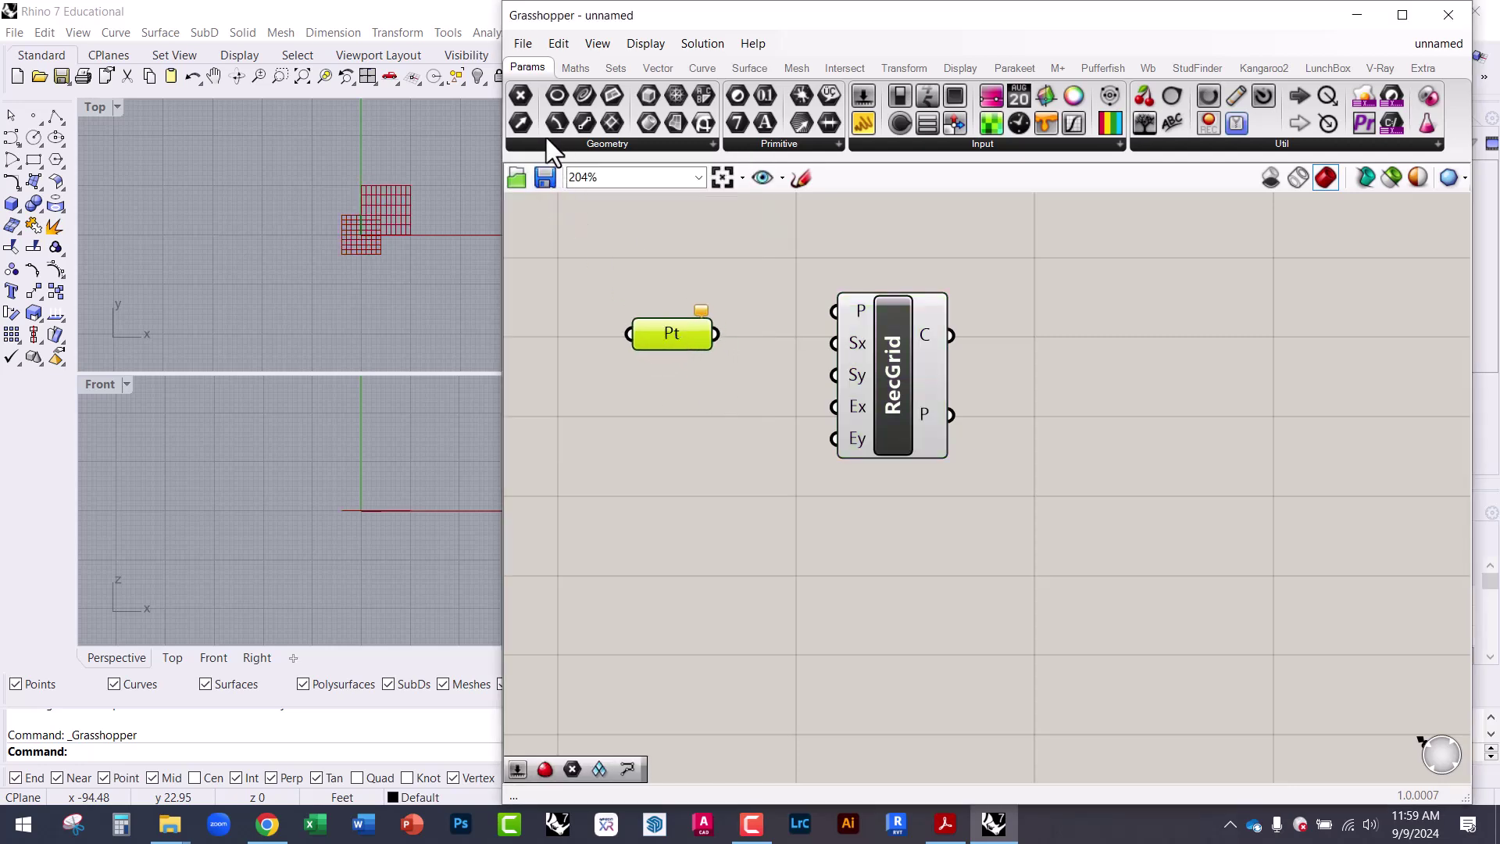
left_click(564, 145)
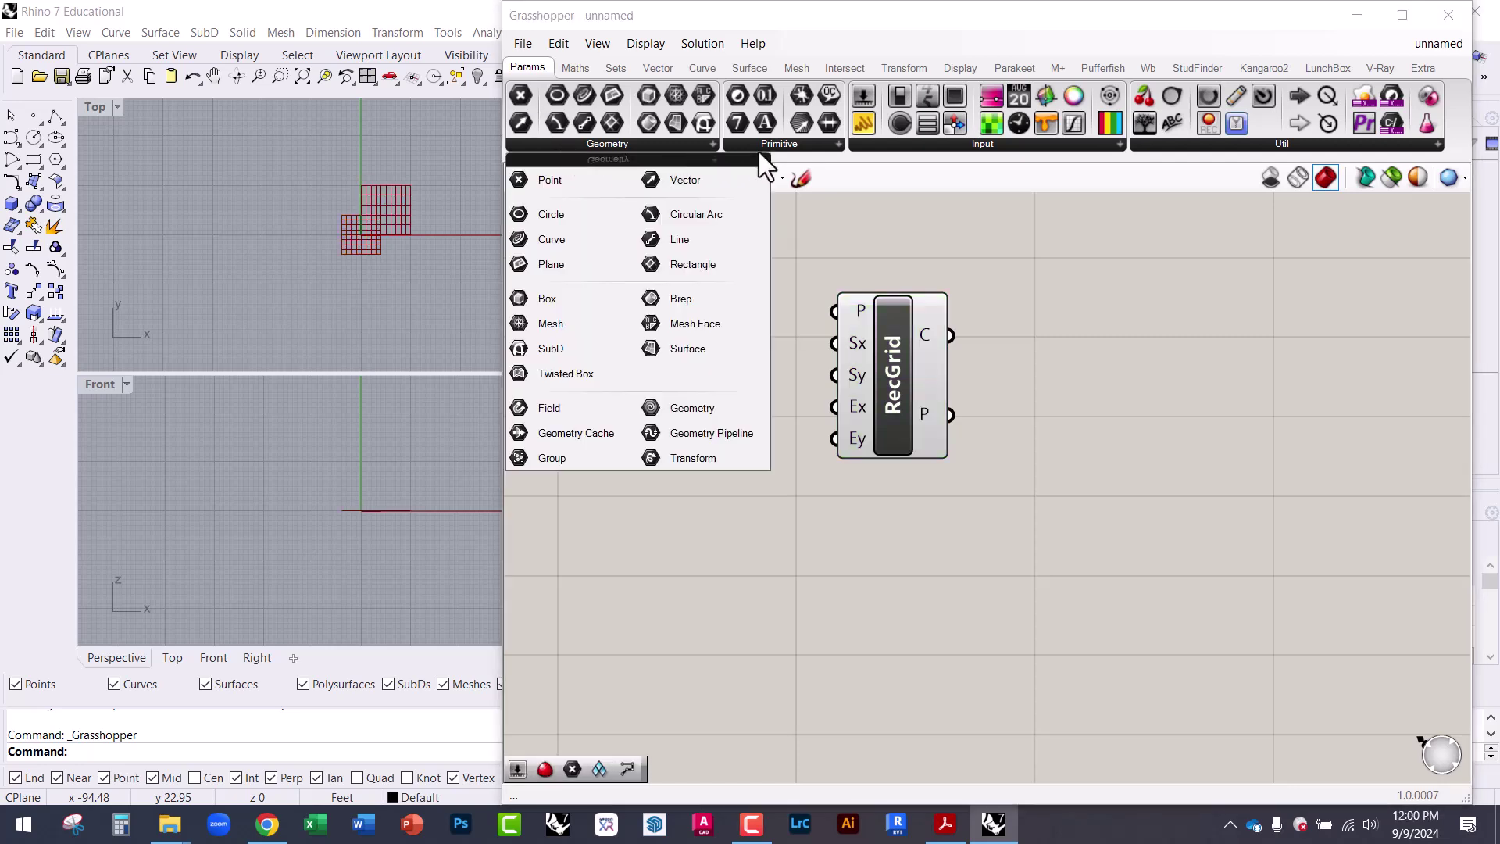
left_click(760, 146)
left_click(700, 142)
left_click(582, 68)
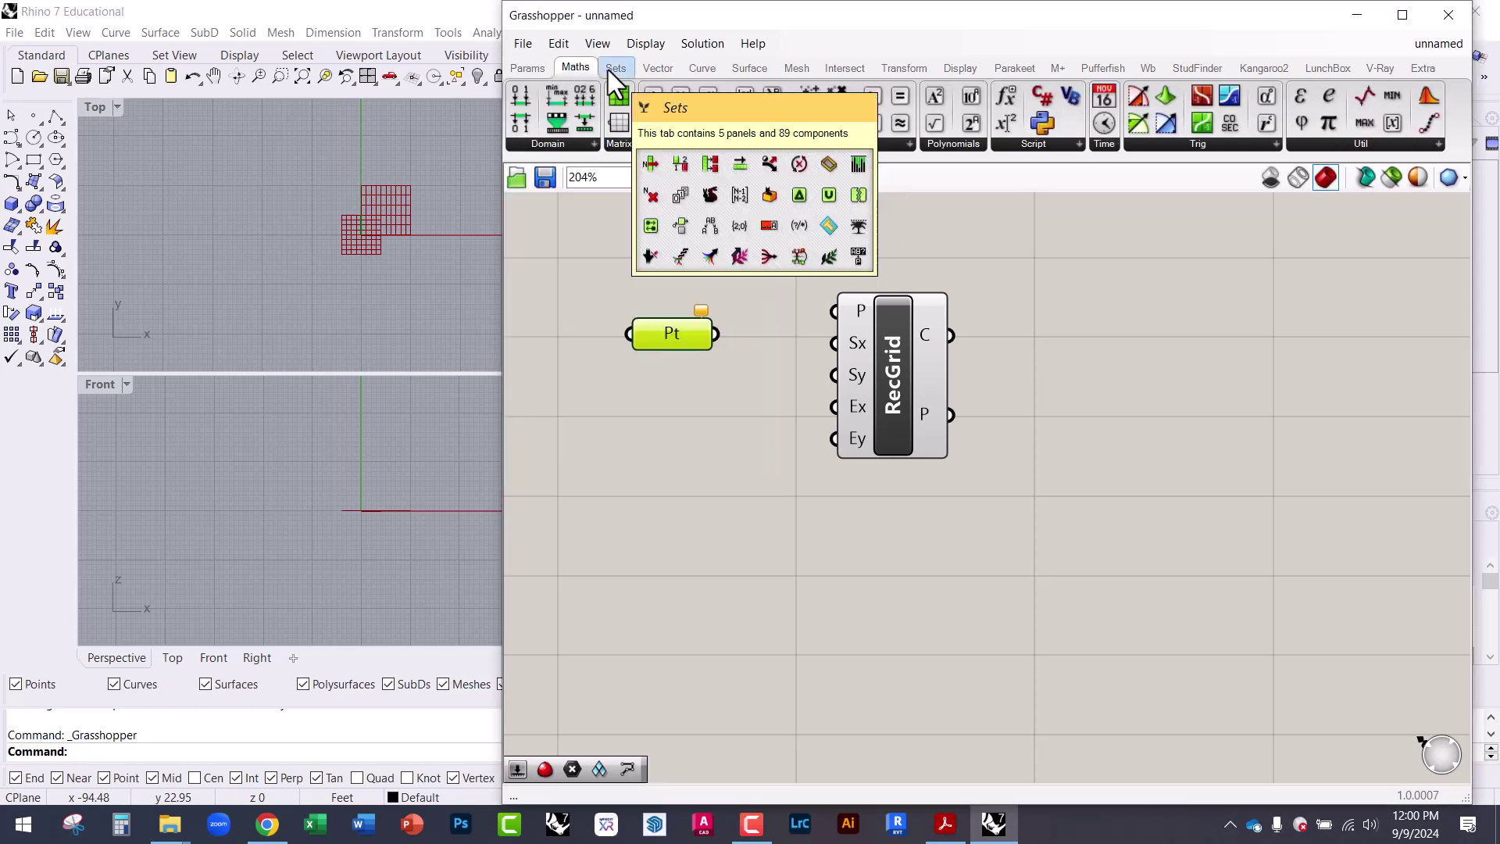
left_click(610, 69)
left_click(534, 69)
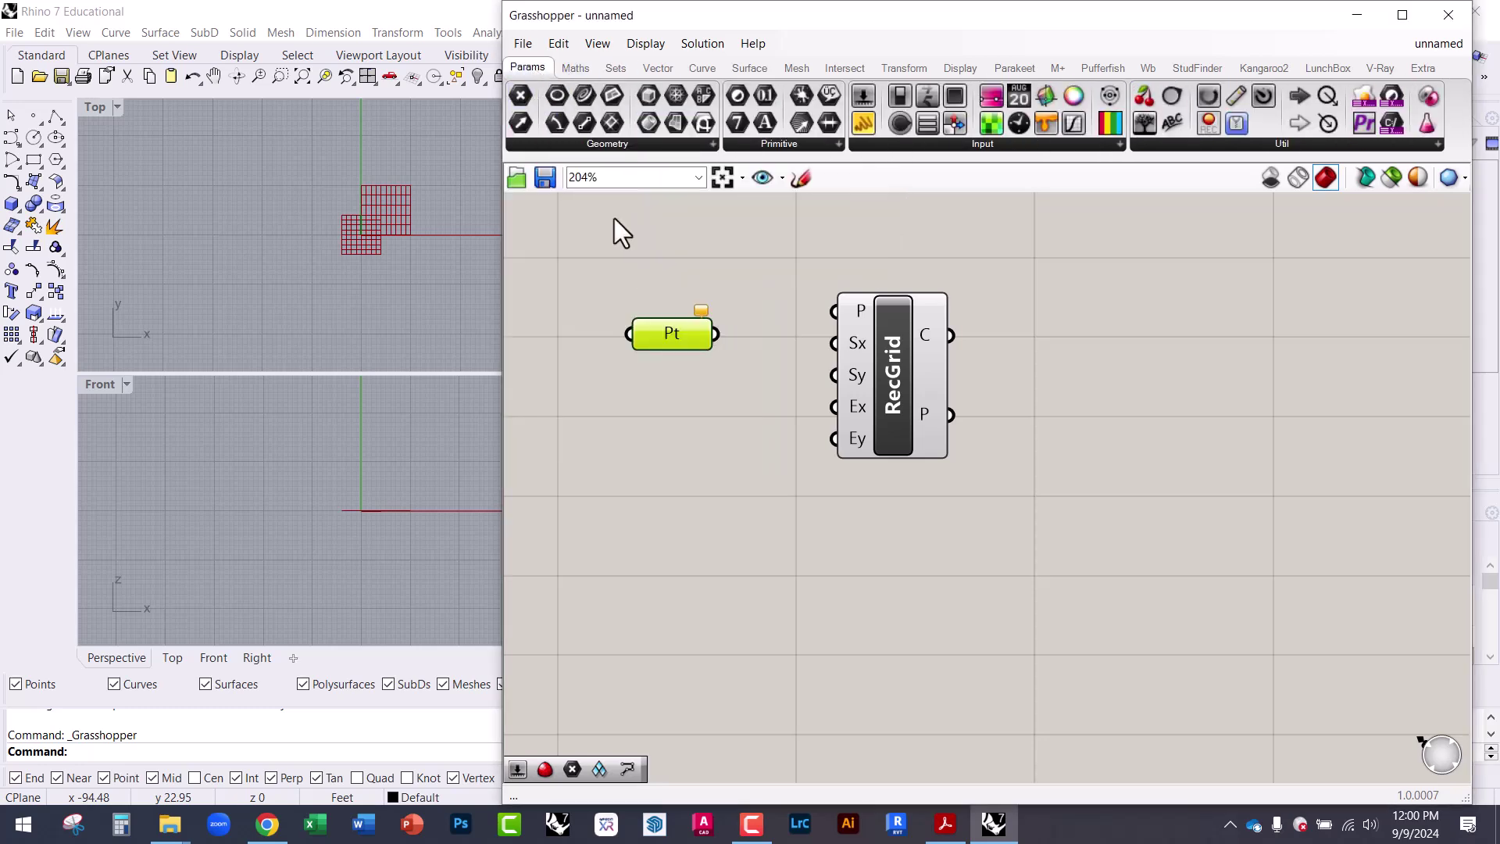
- Add an extra Point via search, delete it, and narrow the window to reveal Rhino
double_click(650, 434)
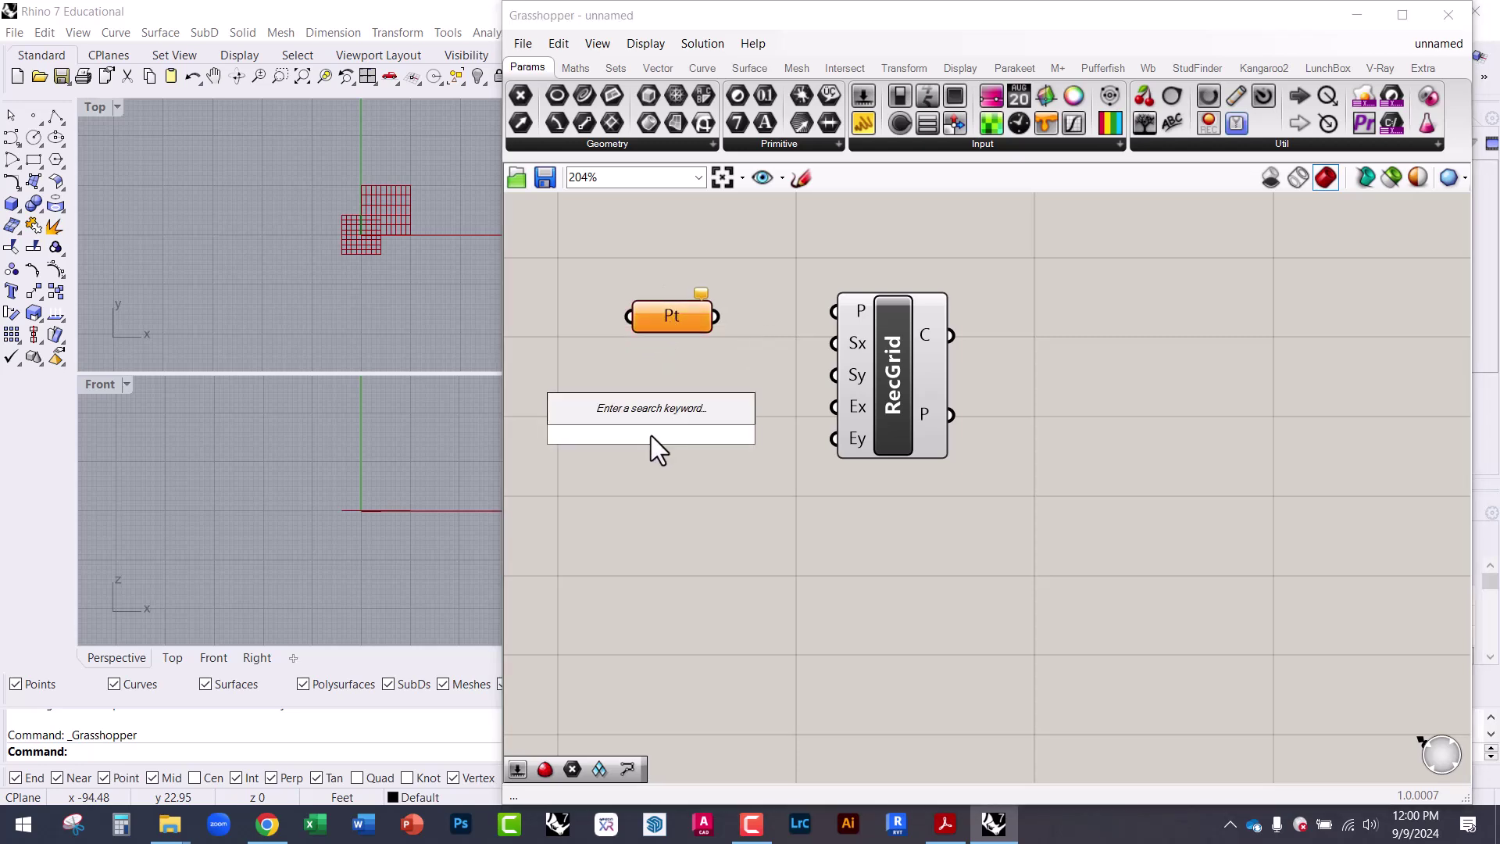
type("point")
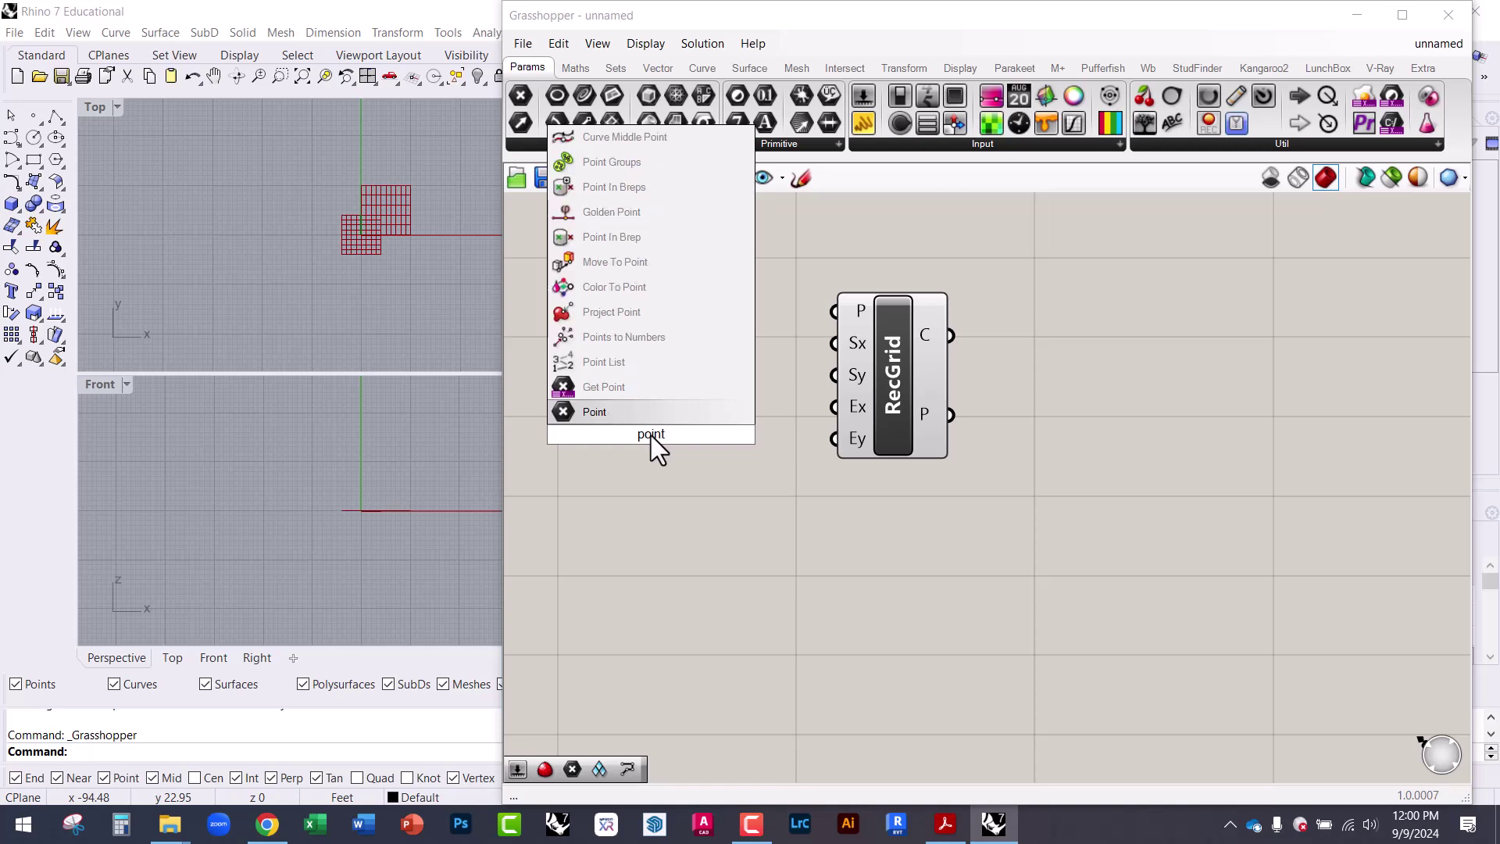
left_click(631, 412)
left_click_drag(649, 433, 682, 474)
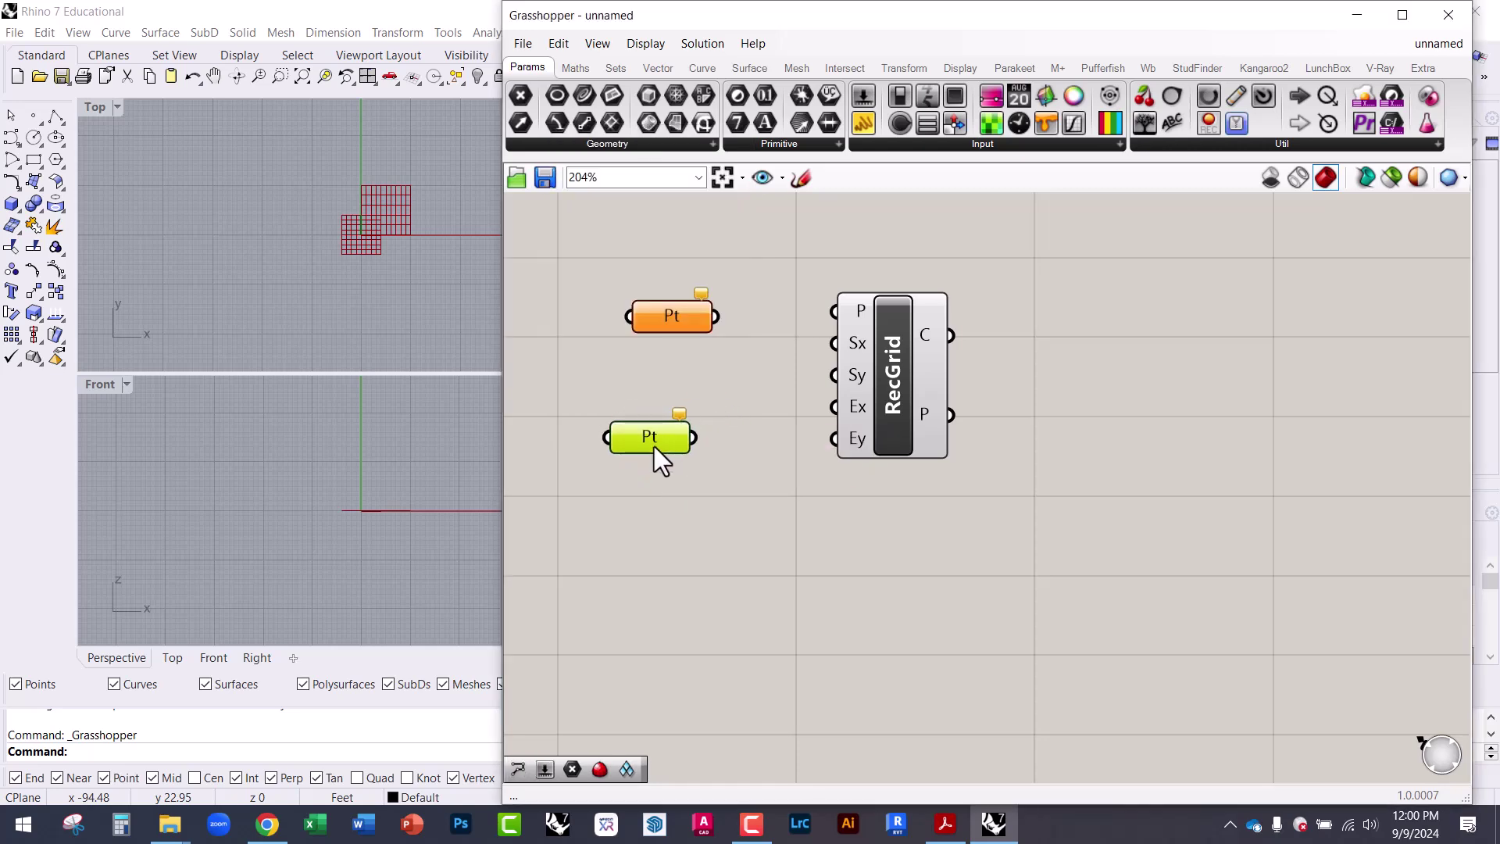
key("Delete")
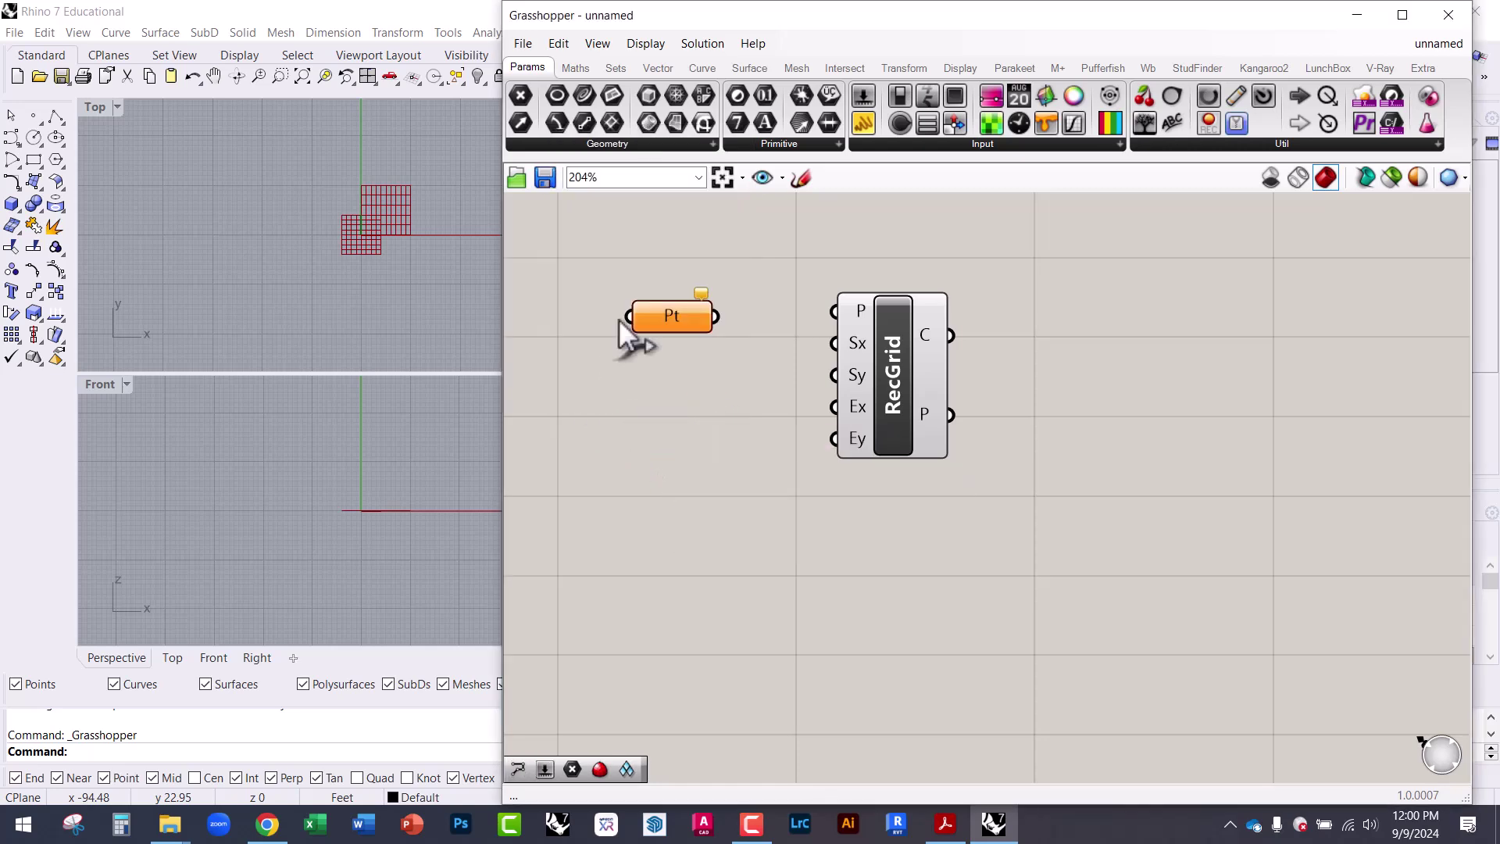
left_click_drag(503, 48, 707, 76)
- Maximize Rhino's Perspective viewport and orbit around the grid preview
left_click(883, 316)
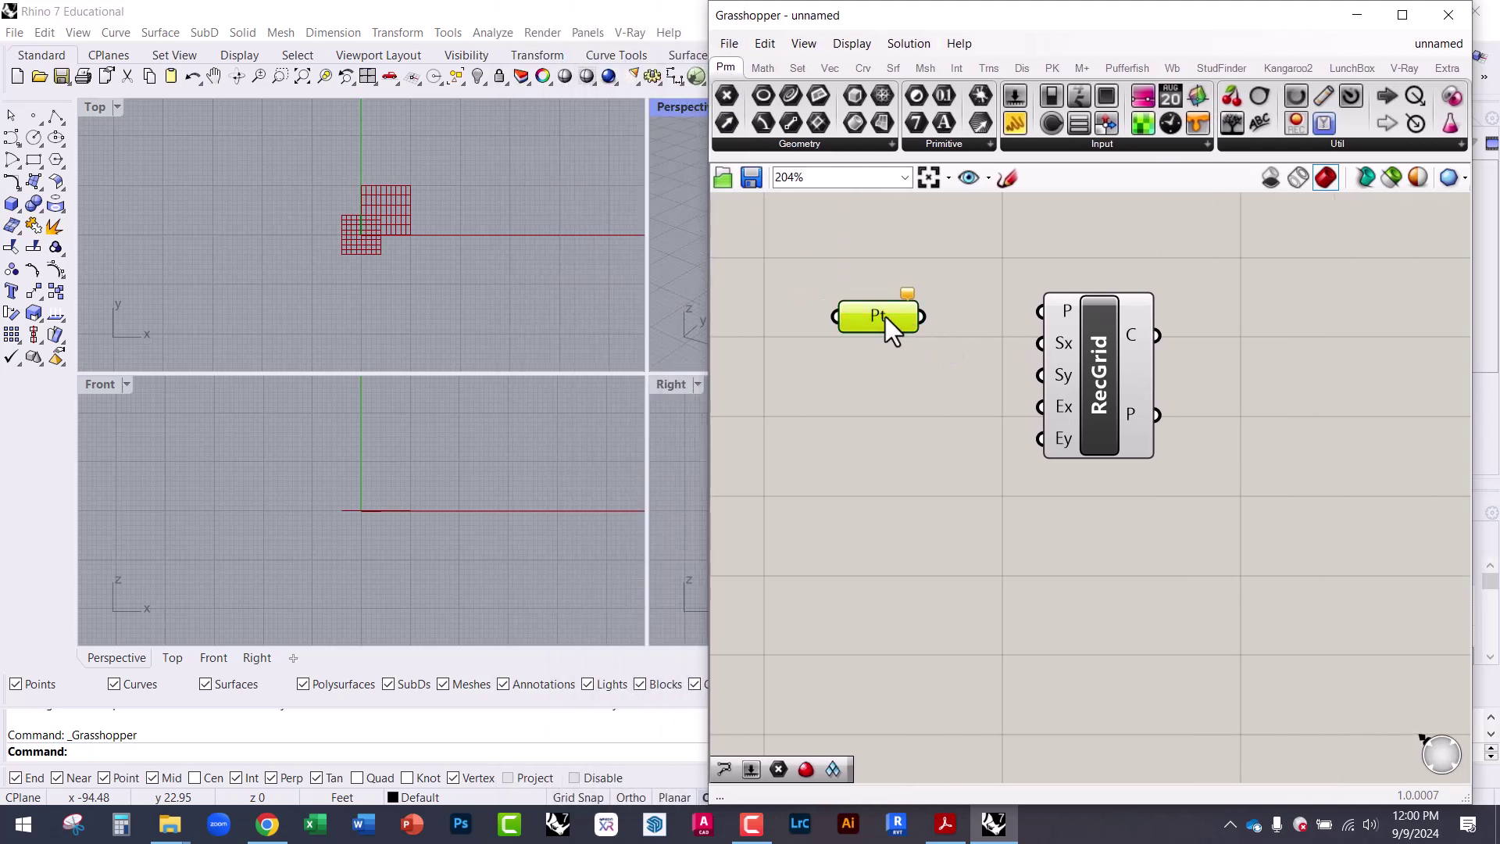
left_click(672, 108)
double_click(672, 107)
right_click_drag(559, 194, 708, 349)
right_click_drag(562, 368, 386, 435)
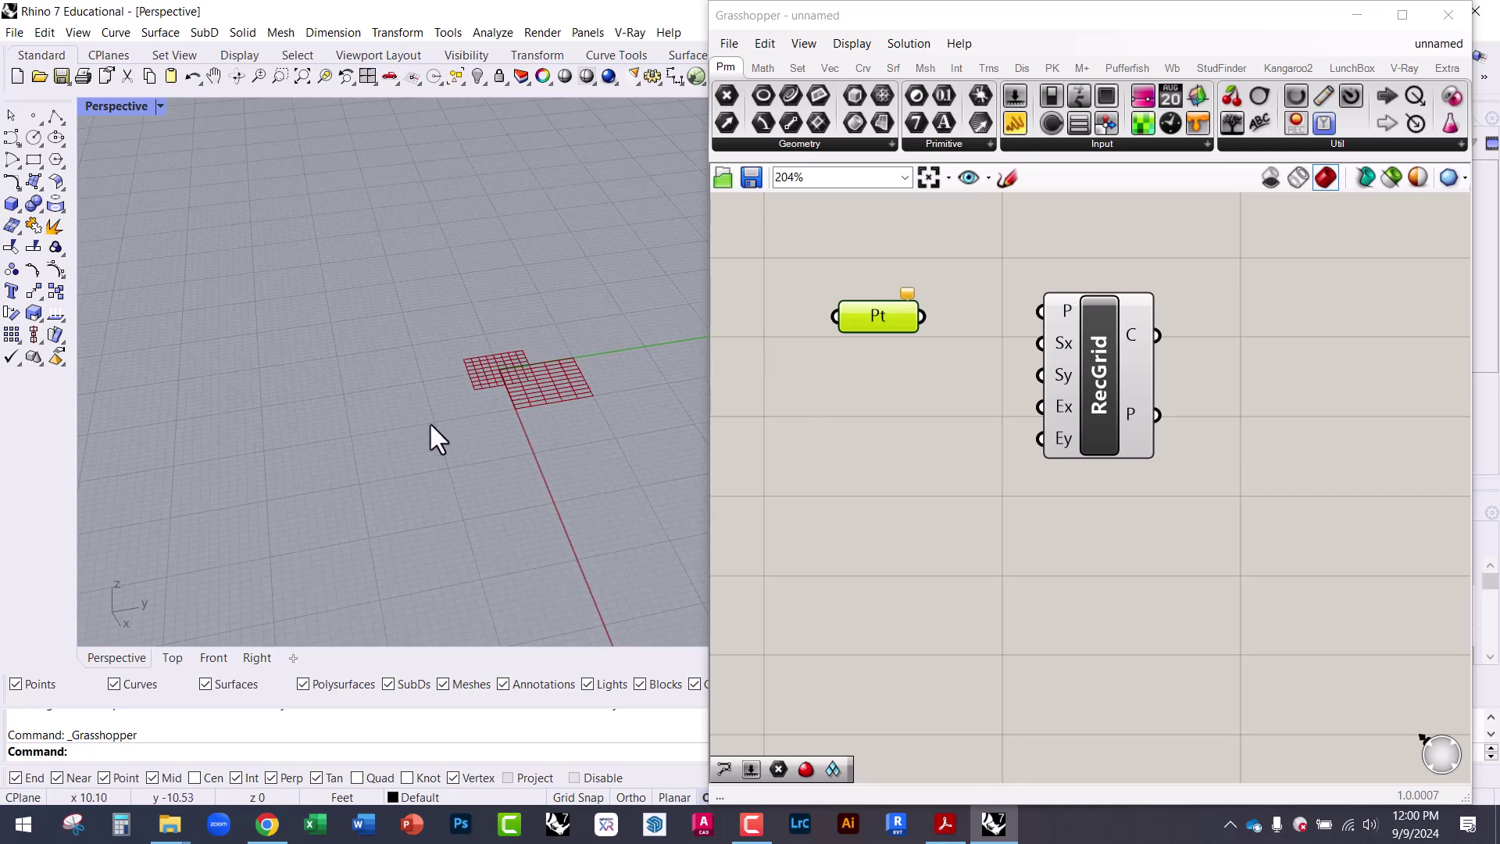
right_click_drag(429, 420, 367, 413)
right_click_drag(306, 487, 225, 386)
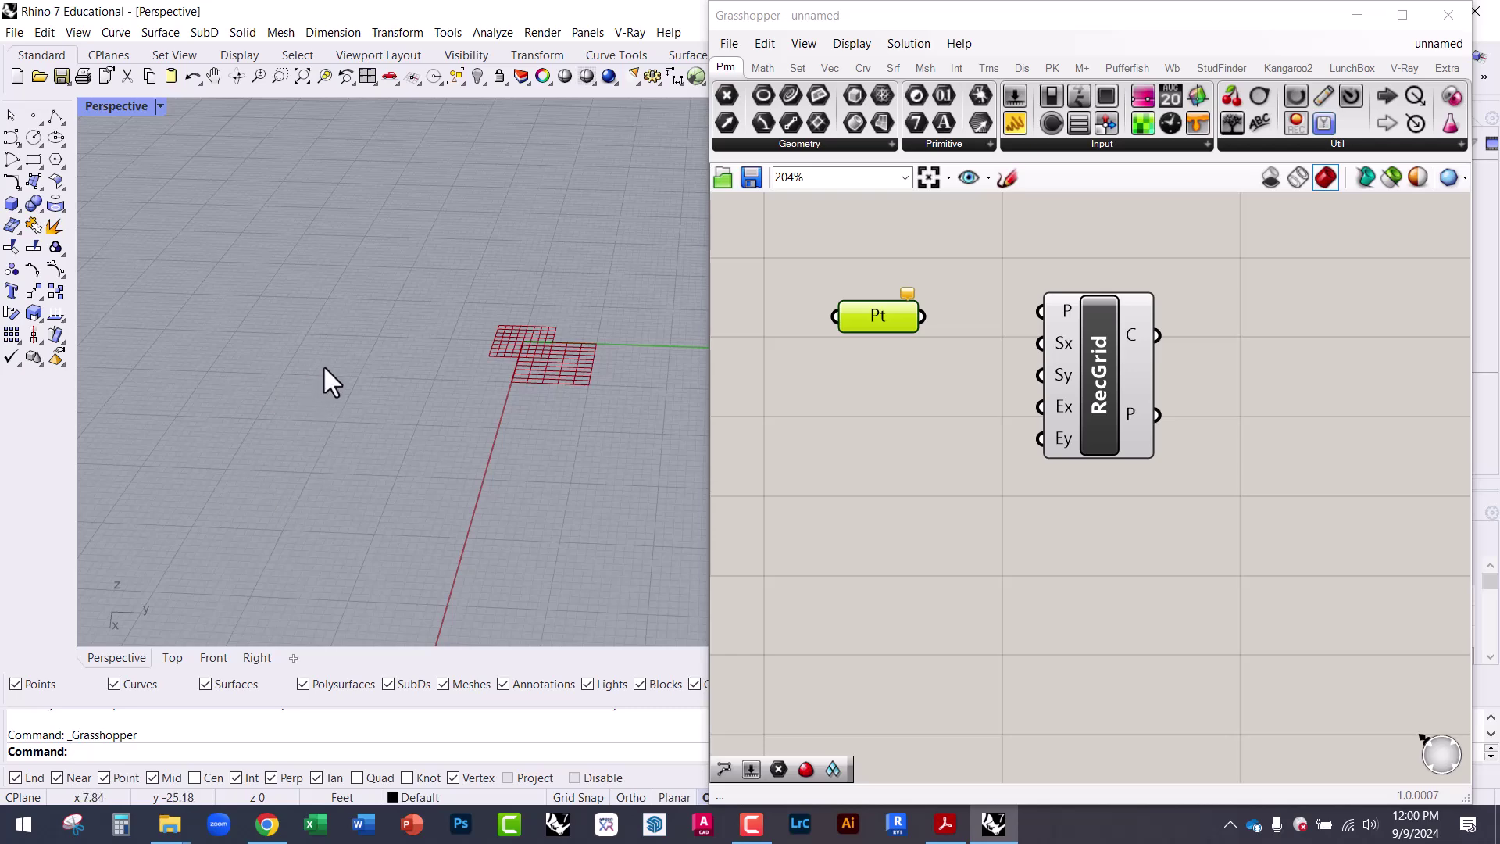
- Place a point in the Perspective view with the Point command and window-select it
type("Point")
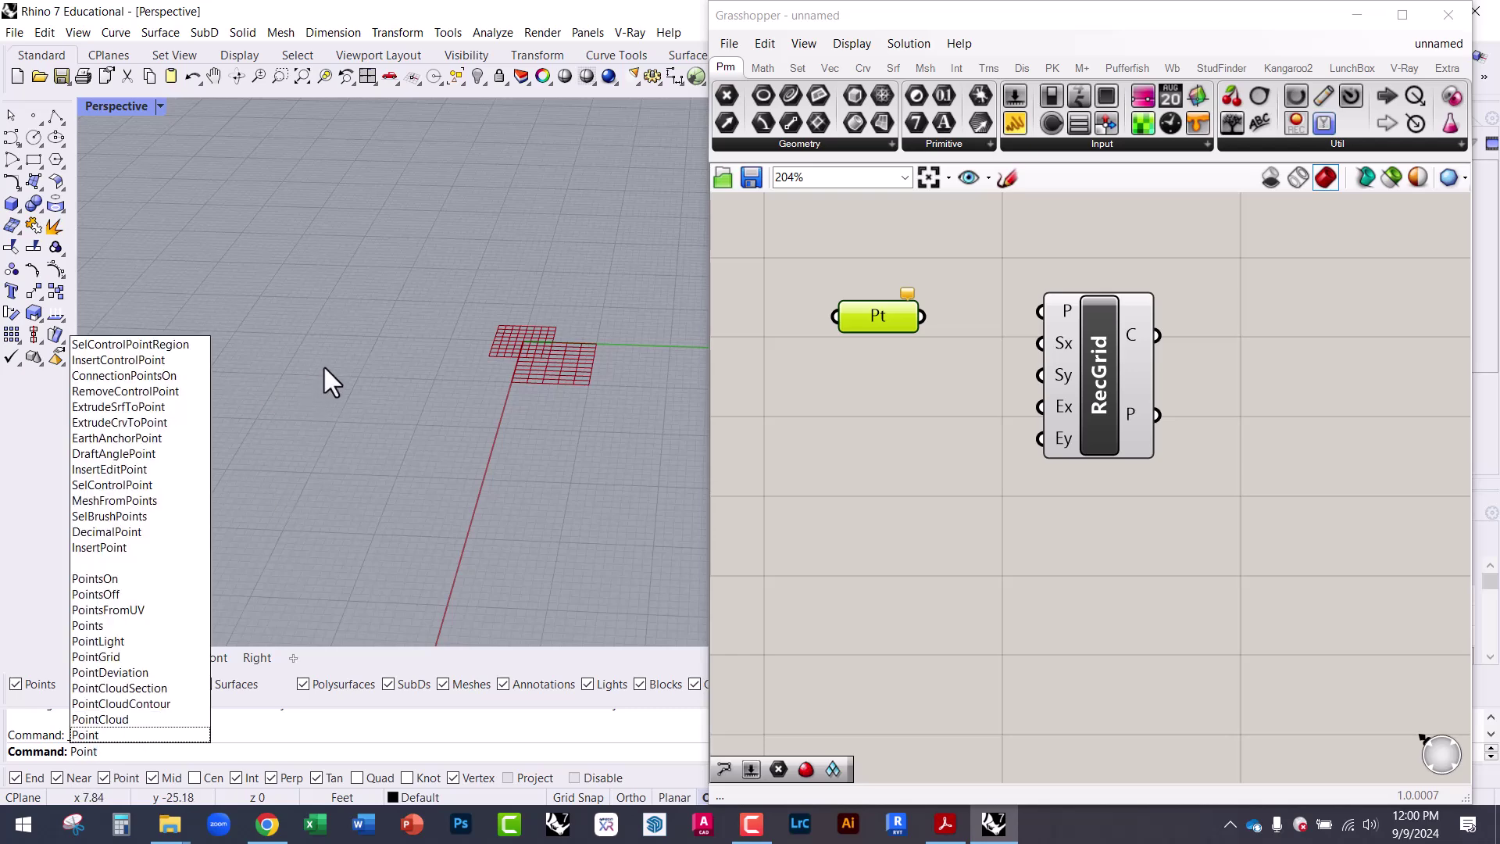
key("Return")
left_click(298, 423)
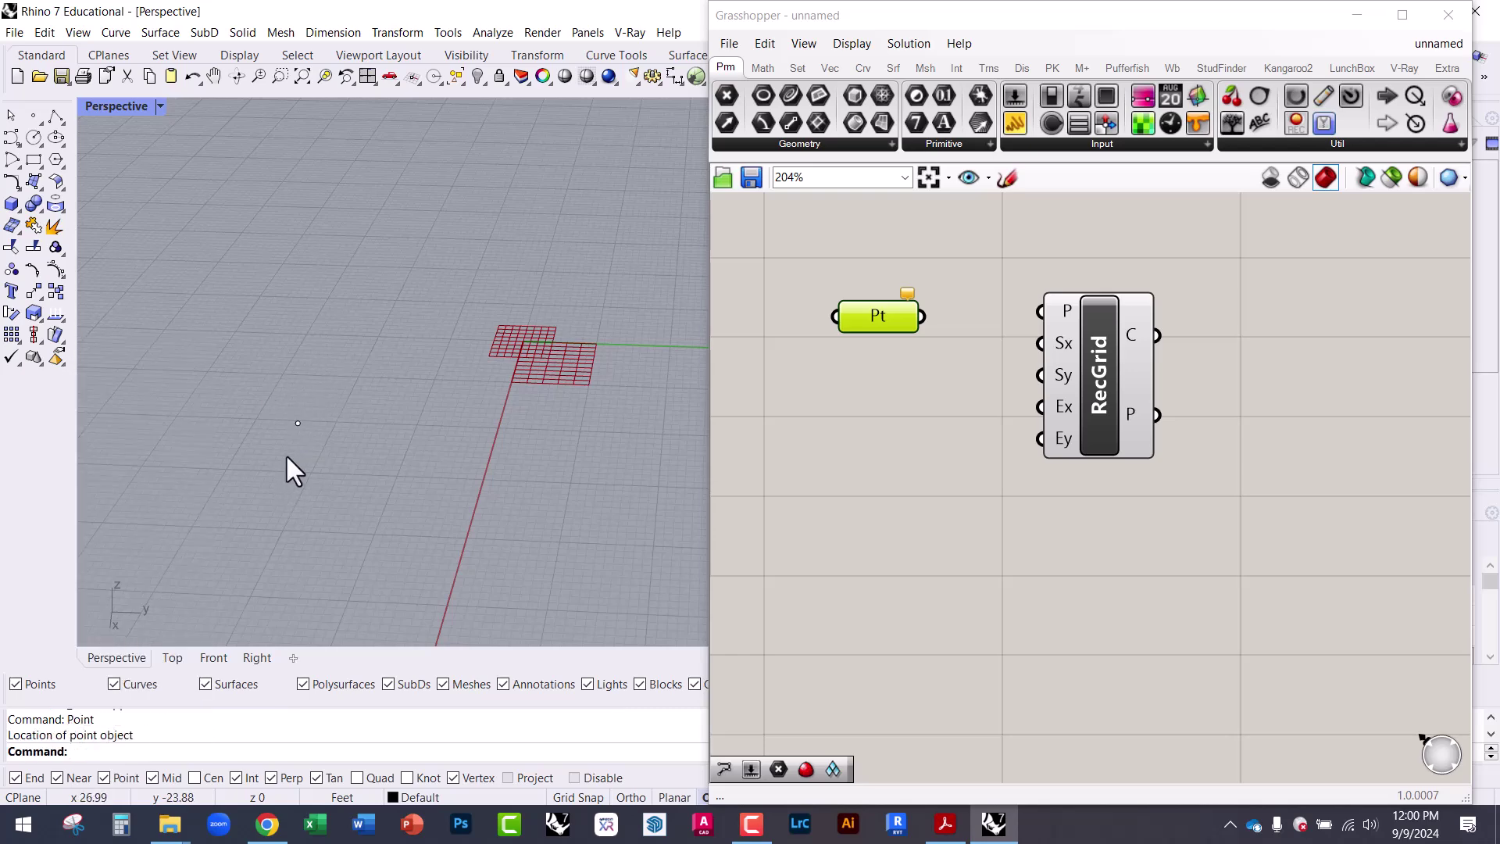
right_click_drag(284, 453, 267, 435)
left_click_drag(250, 365, 385, 451)
left_click(384, 452)
left_click_drag(276, 367, 383, 451)
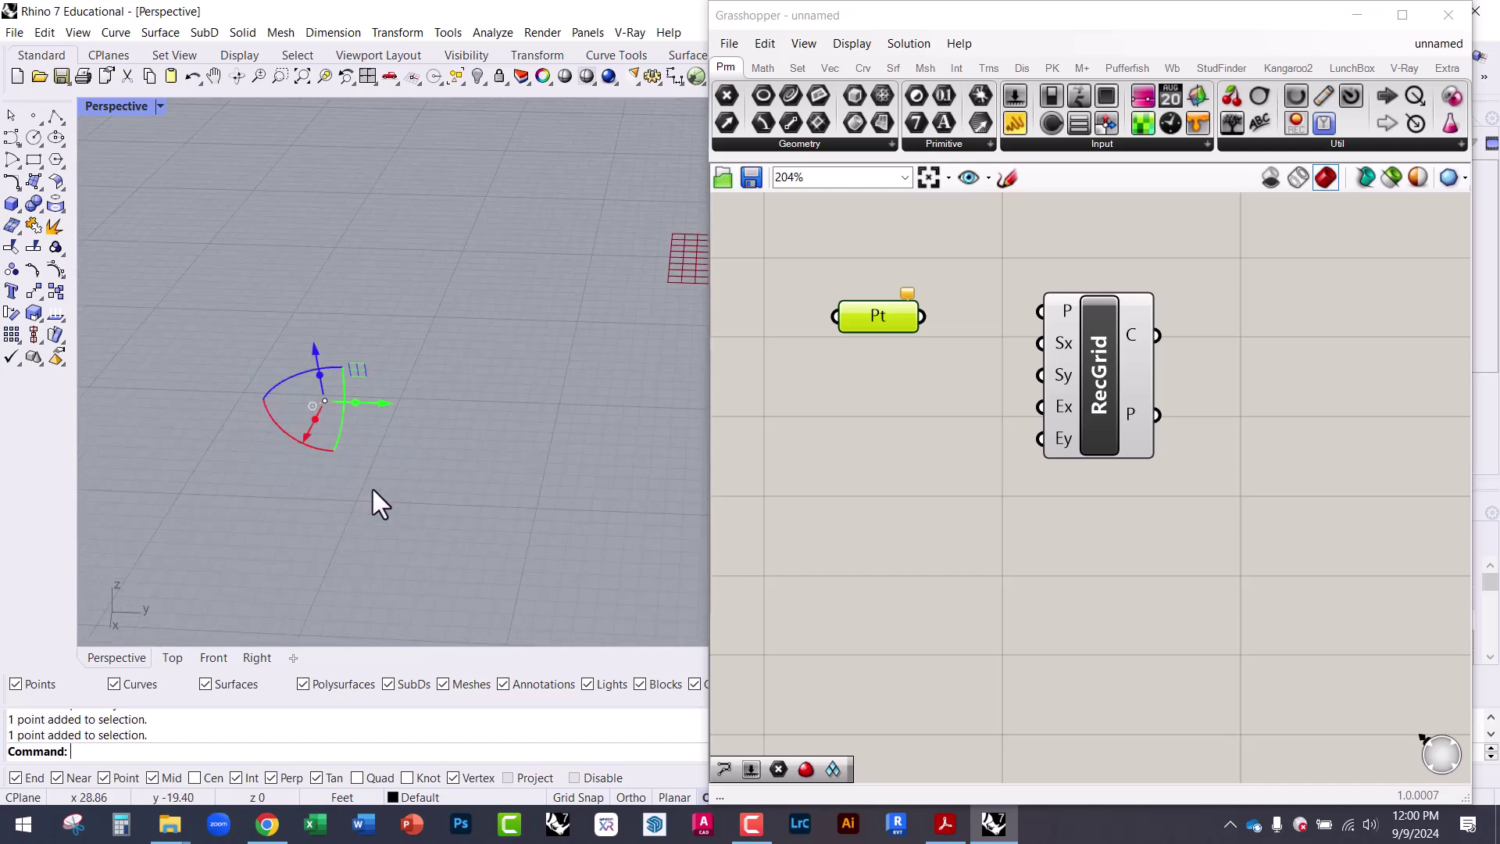
left_click(511, 333)
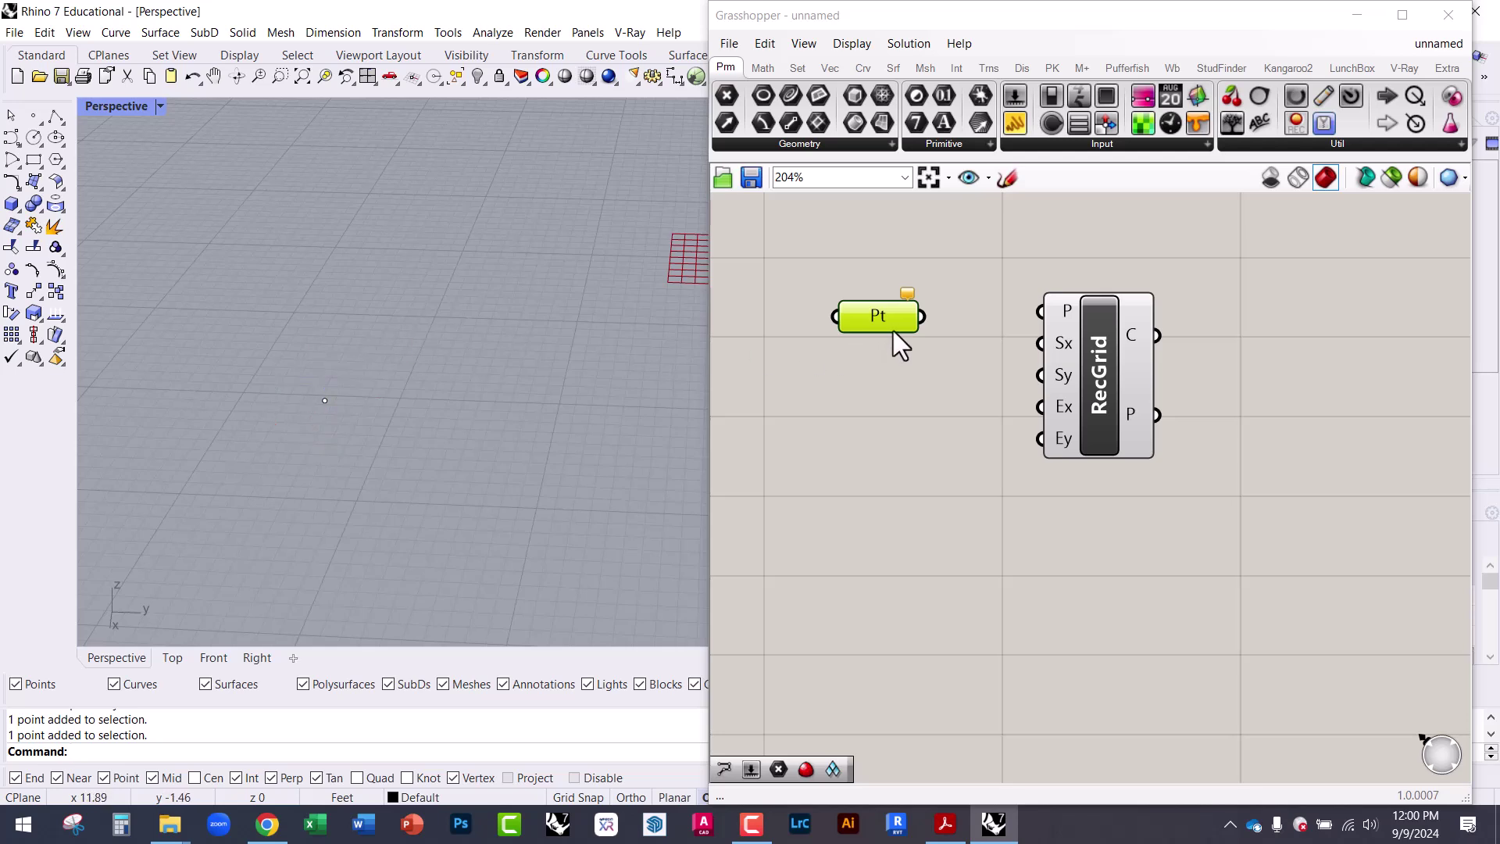
- Tidy the Pt and RecGrid components on the canvas and reselect the Rhino point
mouse_move(886, 320)
left_mouse_down()
mouse_move(869, 320)
mouse_move(885, 300)
mouse_move(878, 342)
left_mouse_up()
left_click_drag(282, 374, 411, 433)
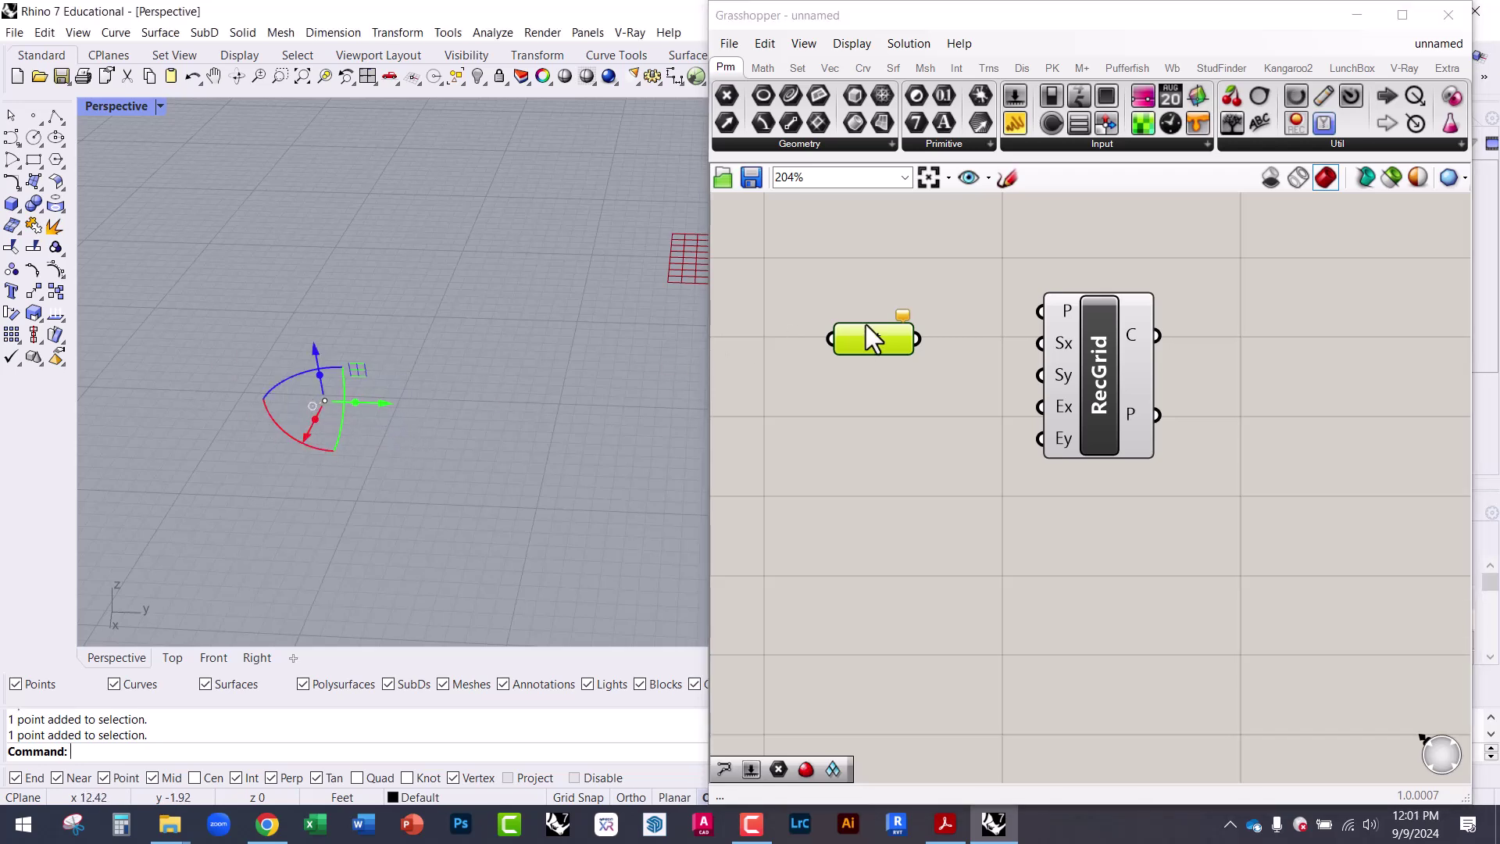
mouse_move(877, 344)
left_mouse_down()
mouse_move(911, 323)
mouse_move(897, 349)
left_mouse_up()
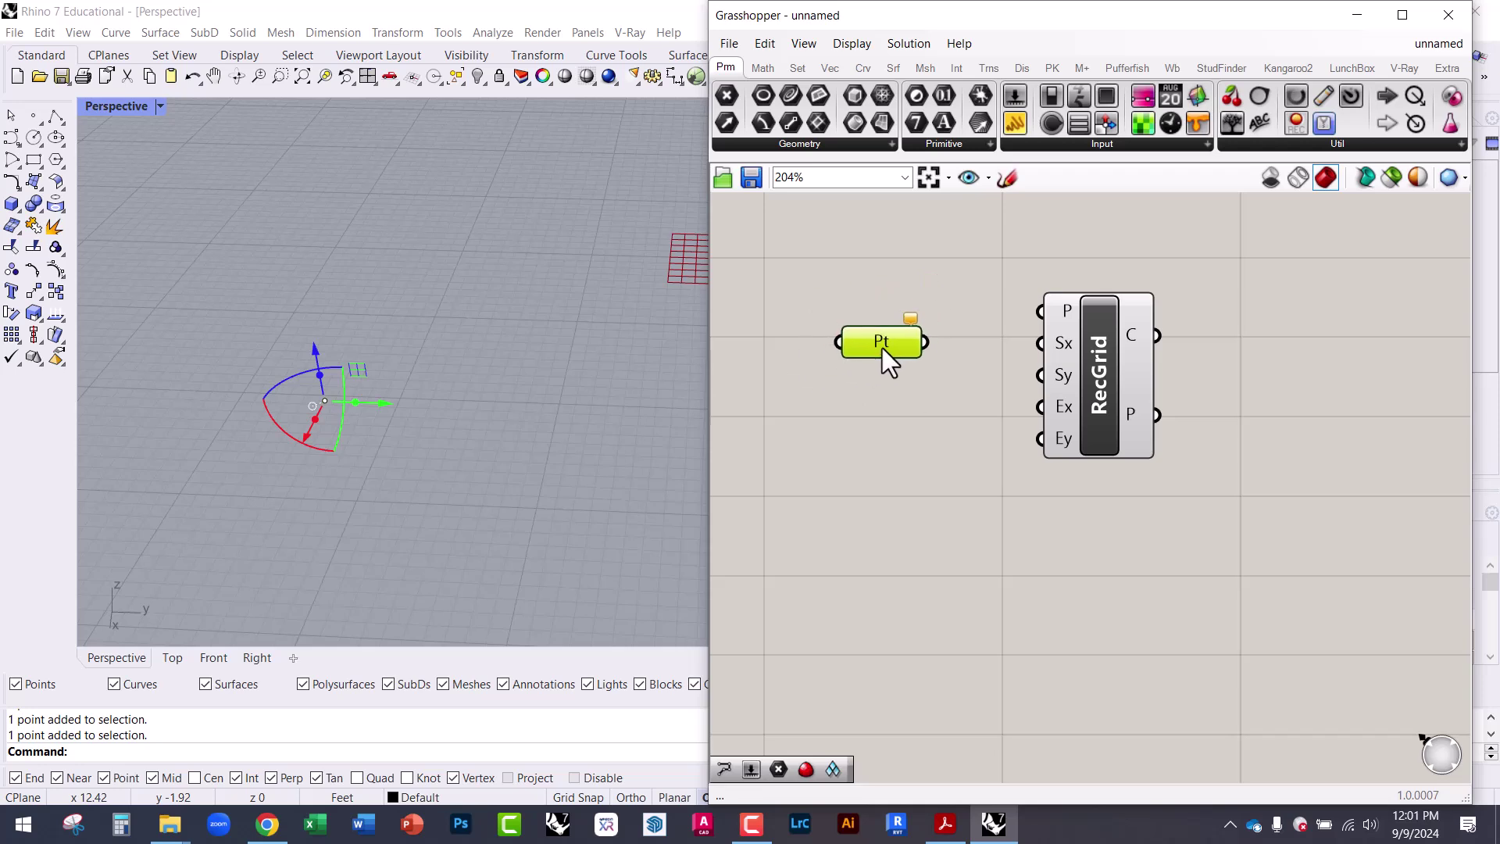
left_click(863, 307)
left_click_drag(891, 341, 865, 342)
left_click_drag(1106, 358, 1120, 361)
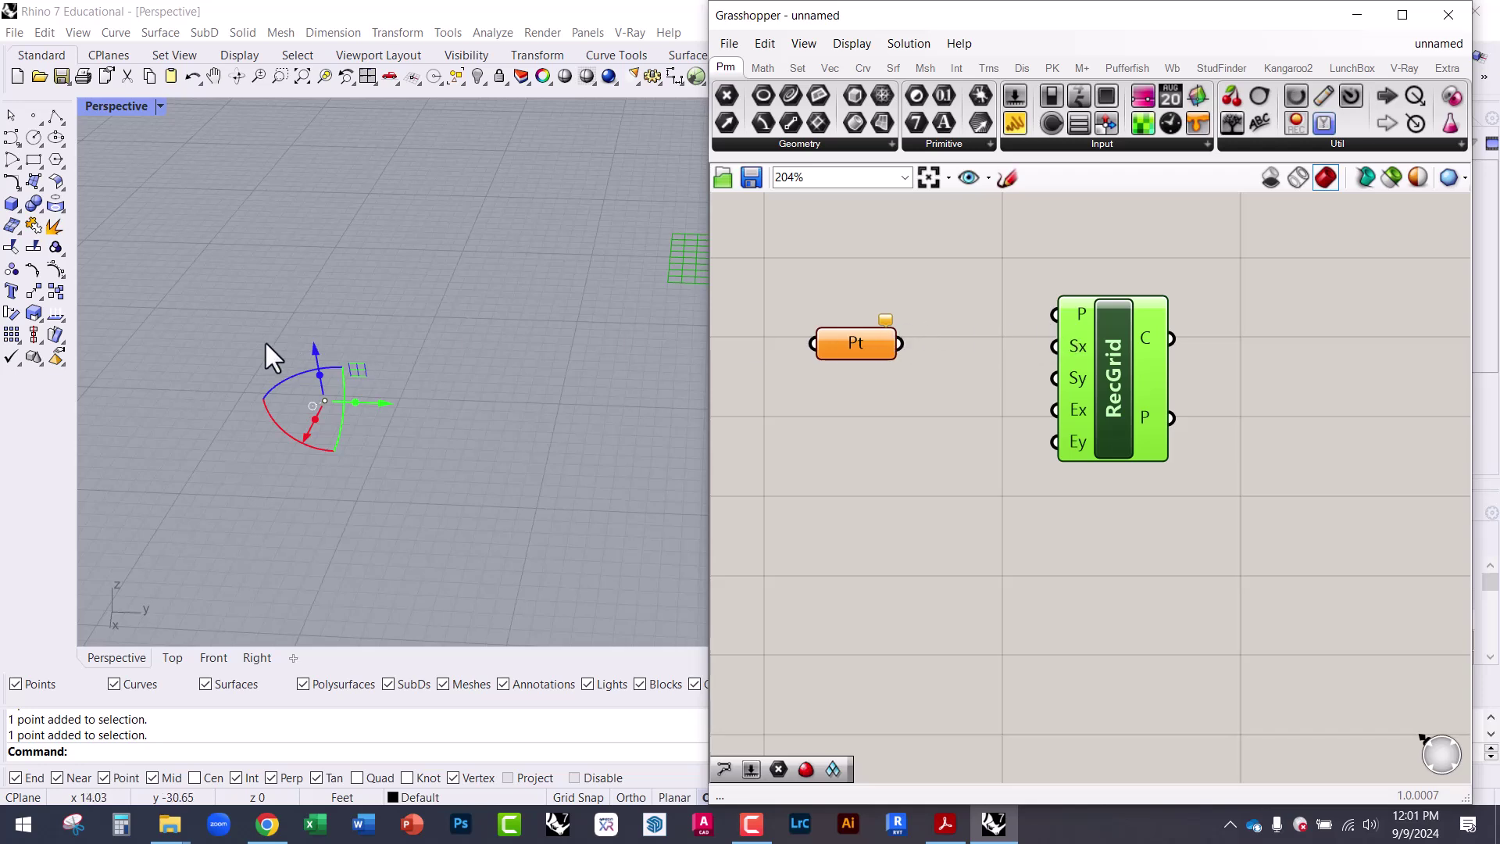
left_click(312, 384)
left_click_drag(236, 340, 429, 476)
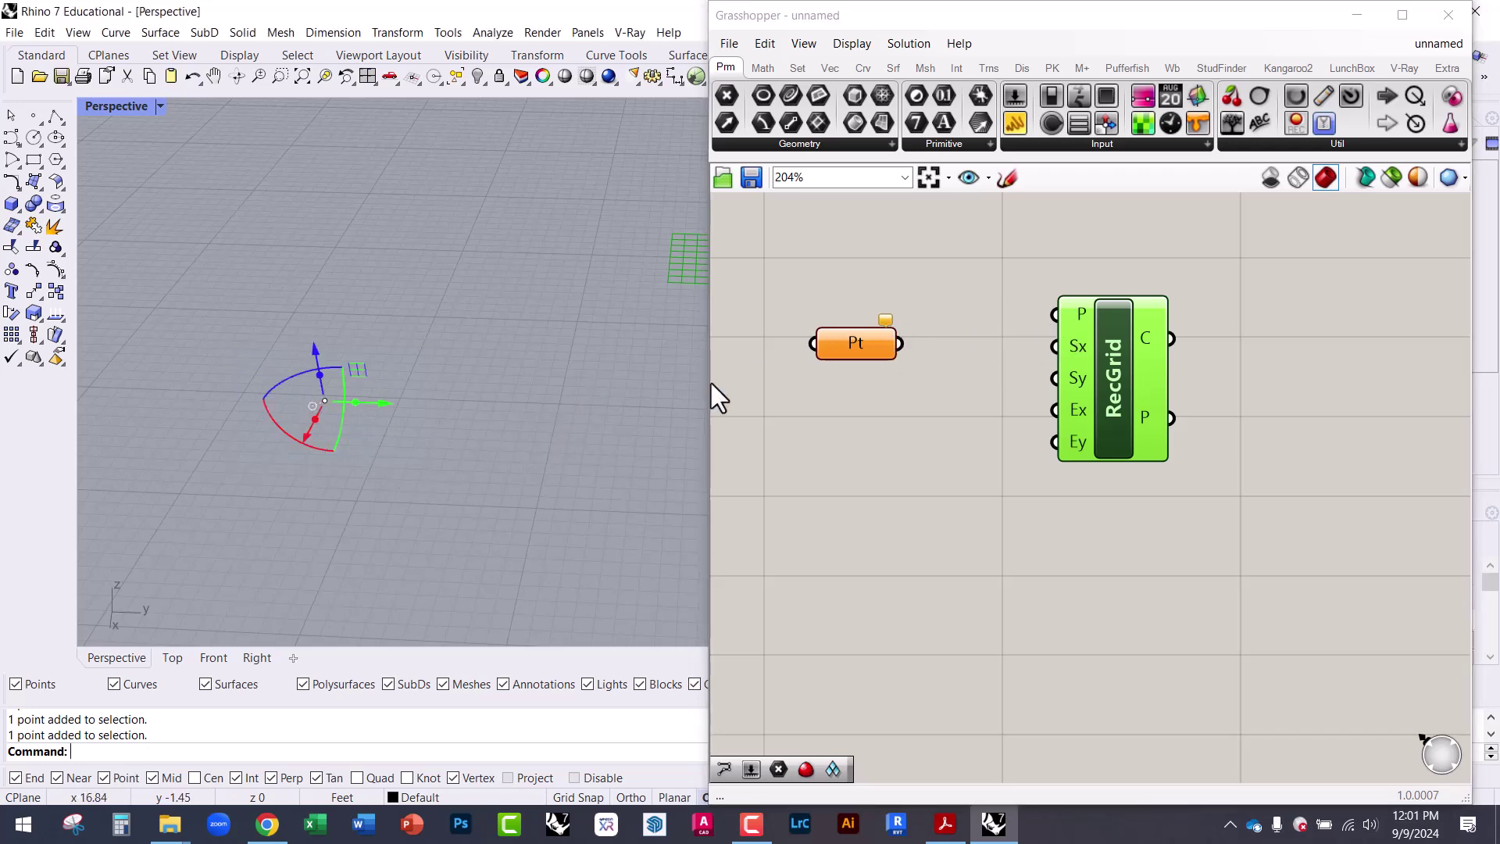
scroll(865, 339, "up", 2)
- Make the Pt parameter reference the Rhino point using Set one Point
left_click(869, 347)
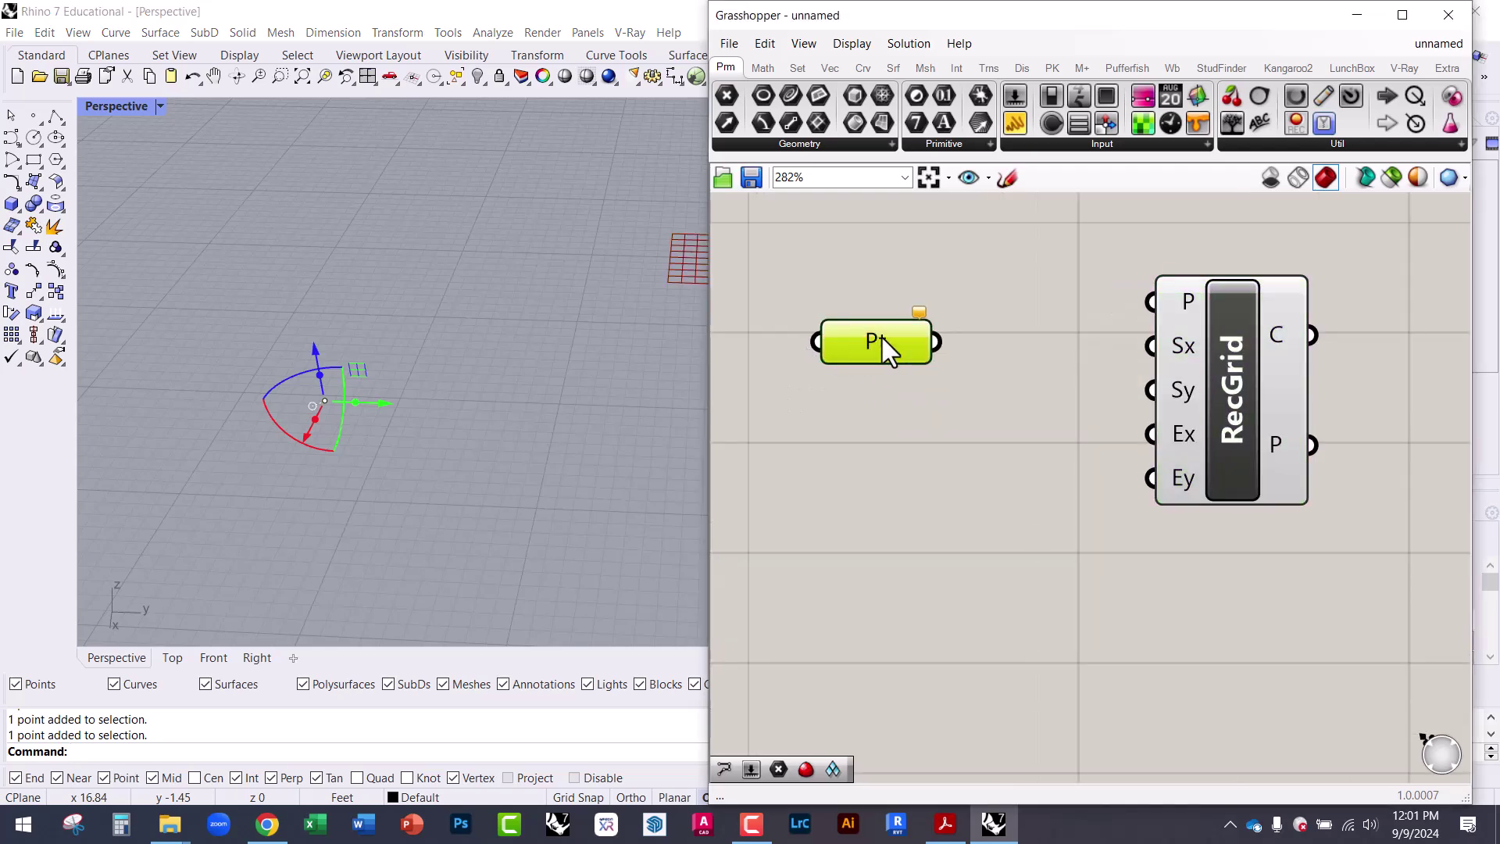
right_click(883, 341)
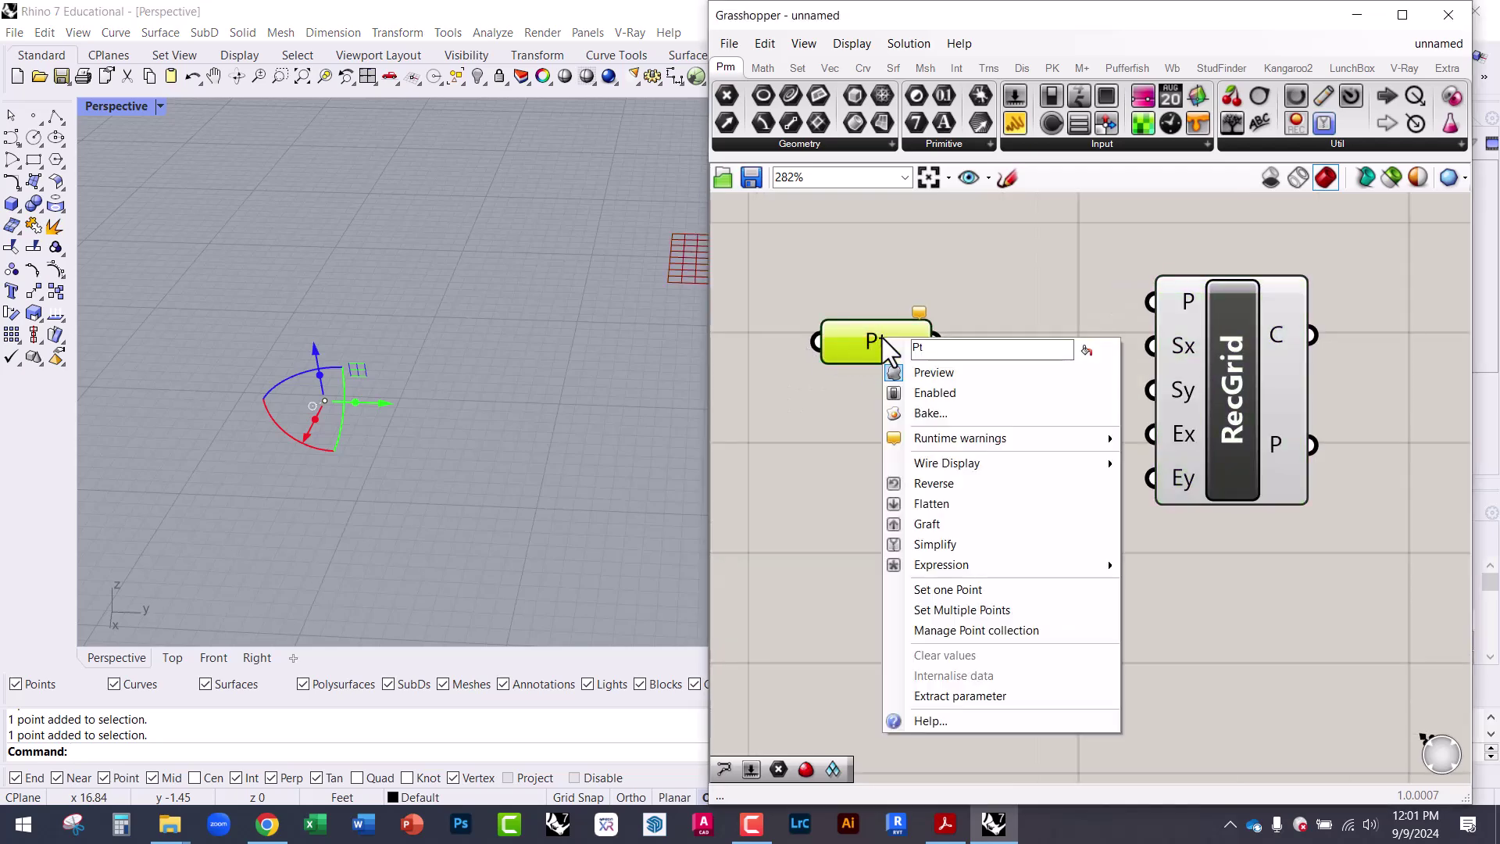
left_click(956, 589)
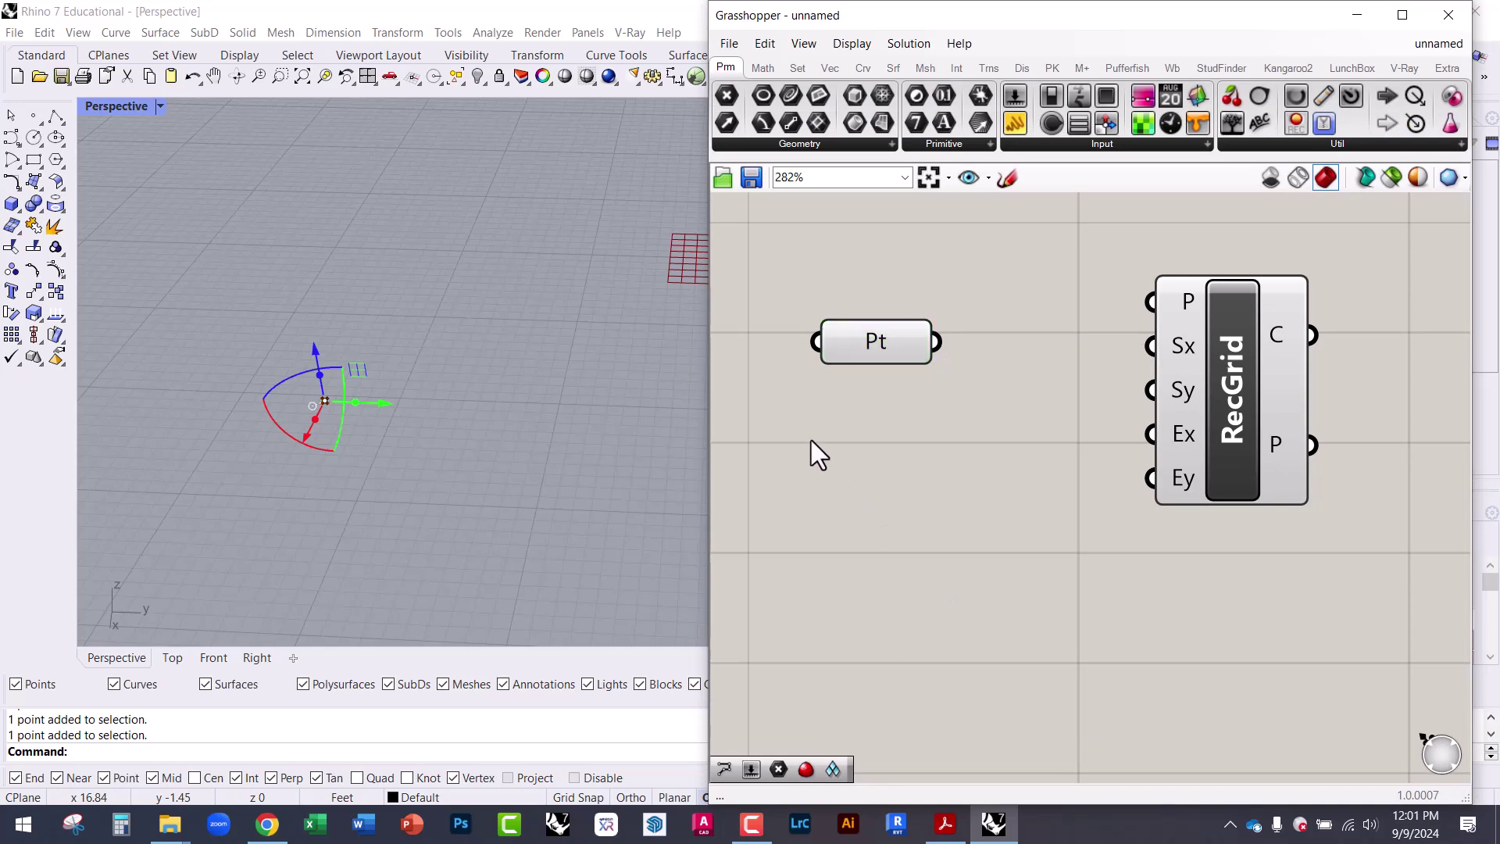
left_click_drag(856, 343, 850, 371)
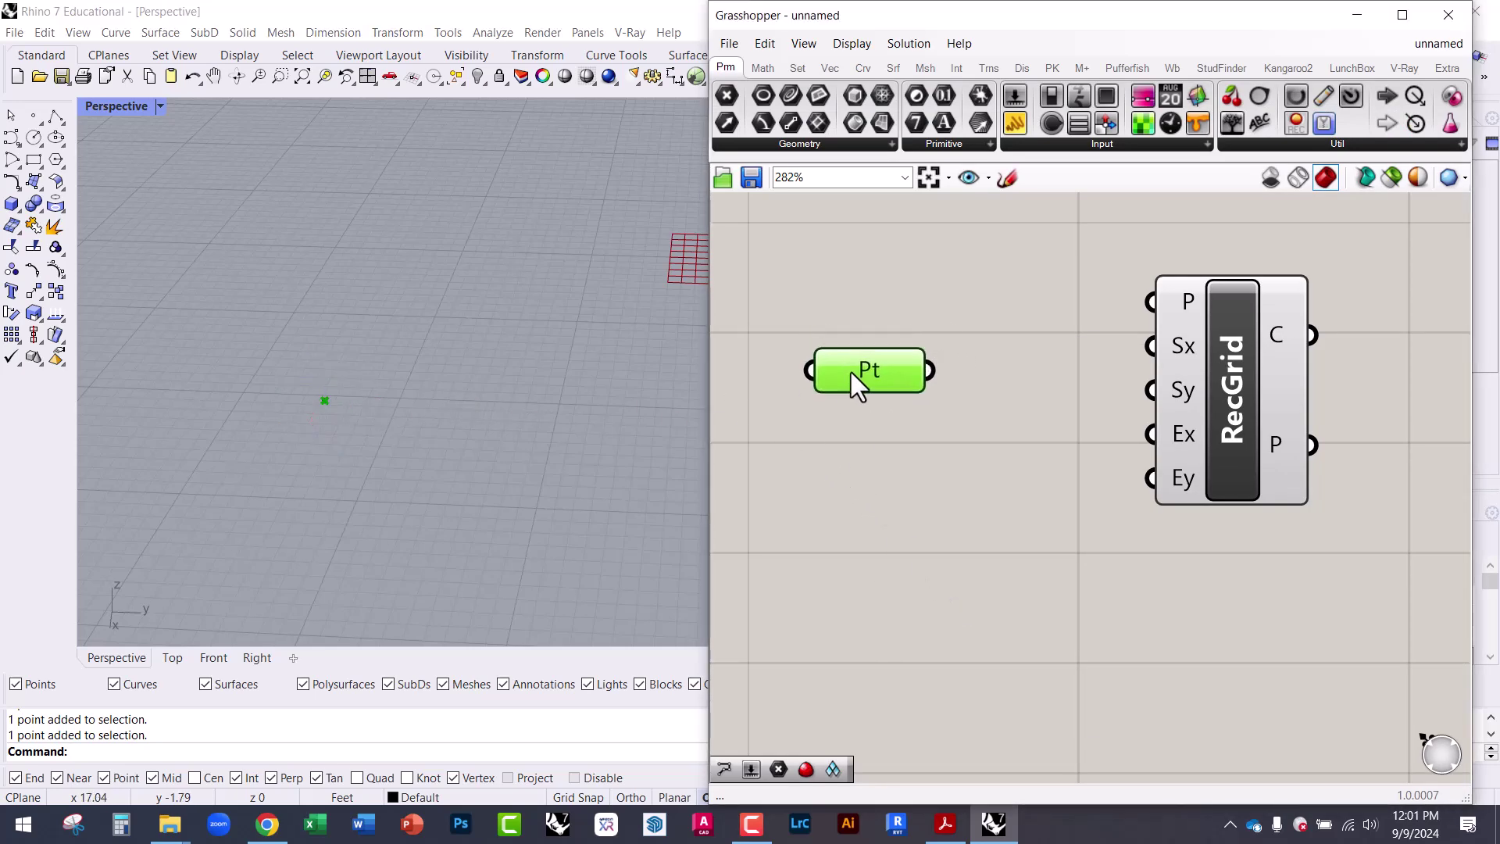
left_click(817, 317)
scroll(863, 375, "up", 3)
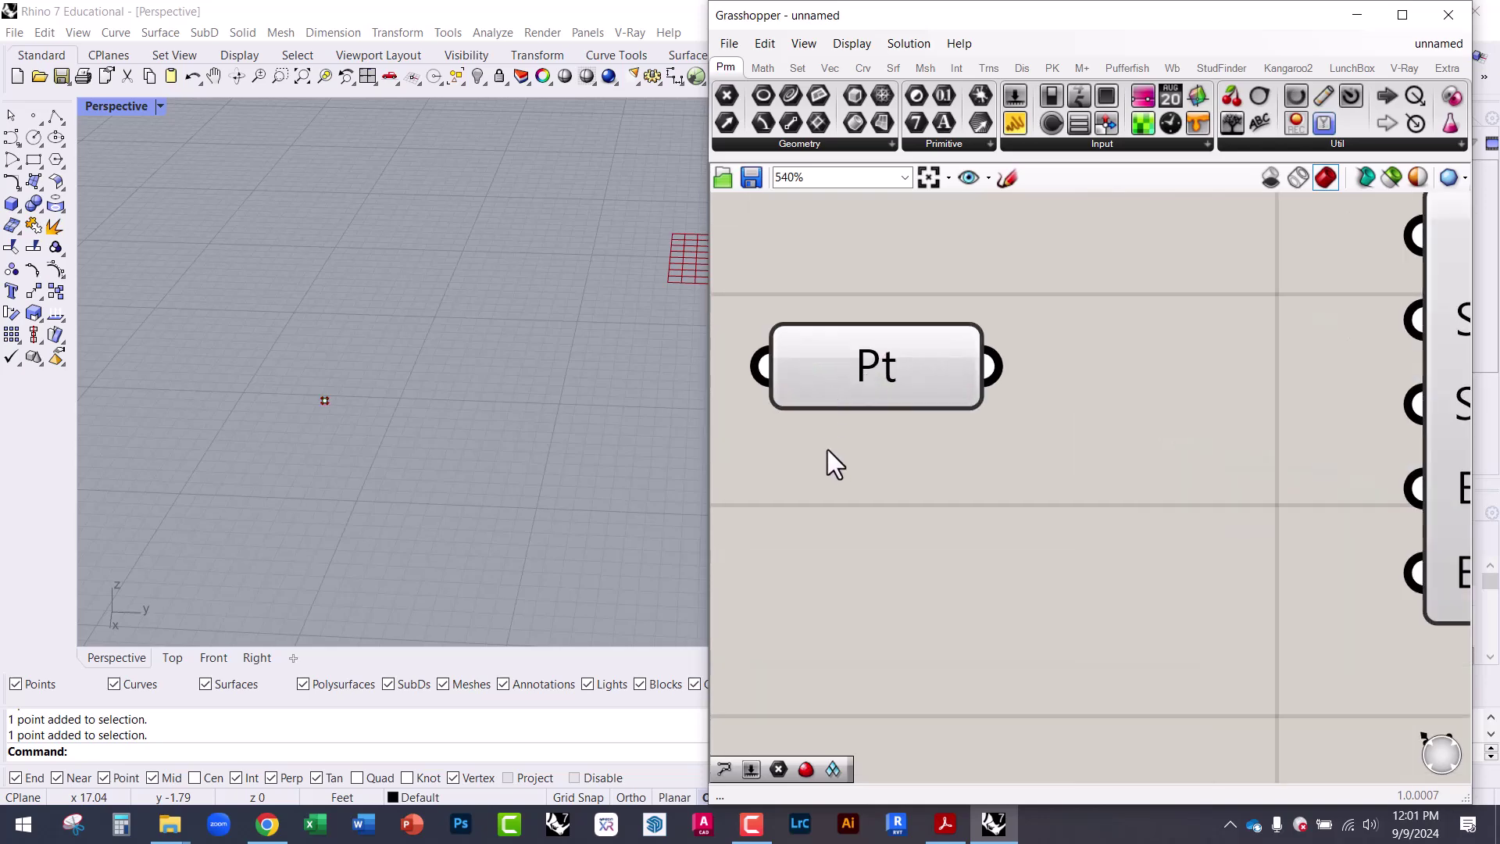
scroll(336, 430, "up", 5)
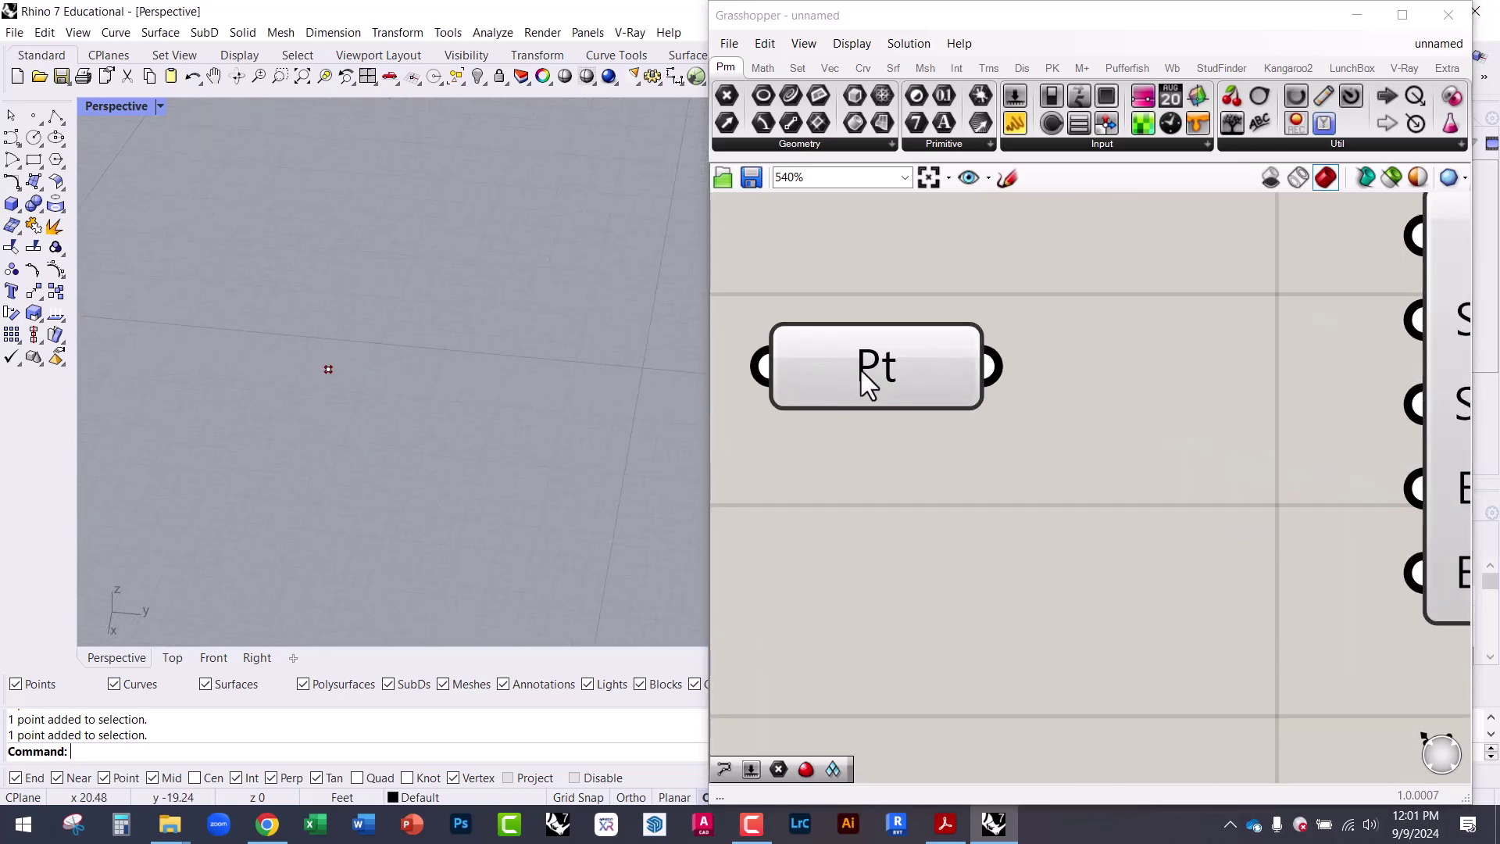
left_click_drag(861, 371, 954, 355)
scroll(950, 354, "down", 2)
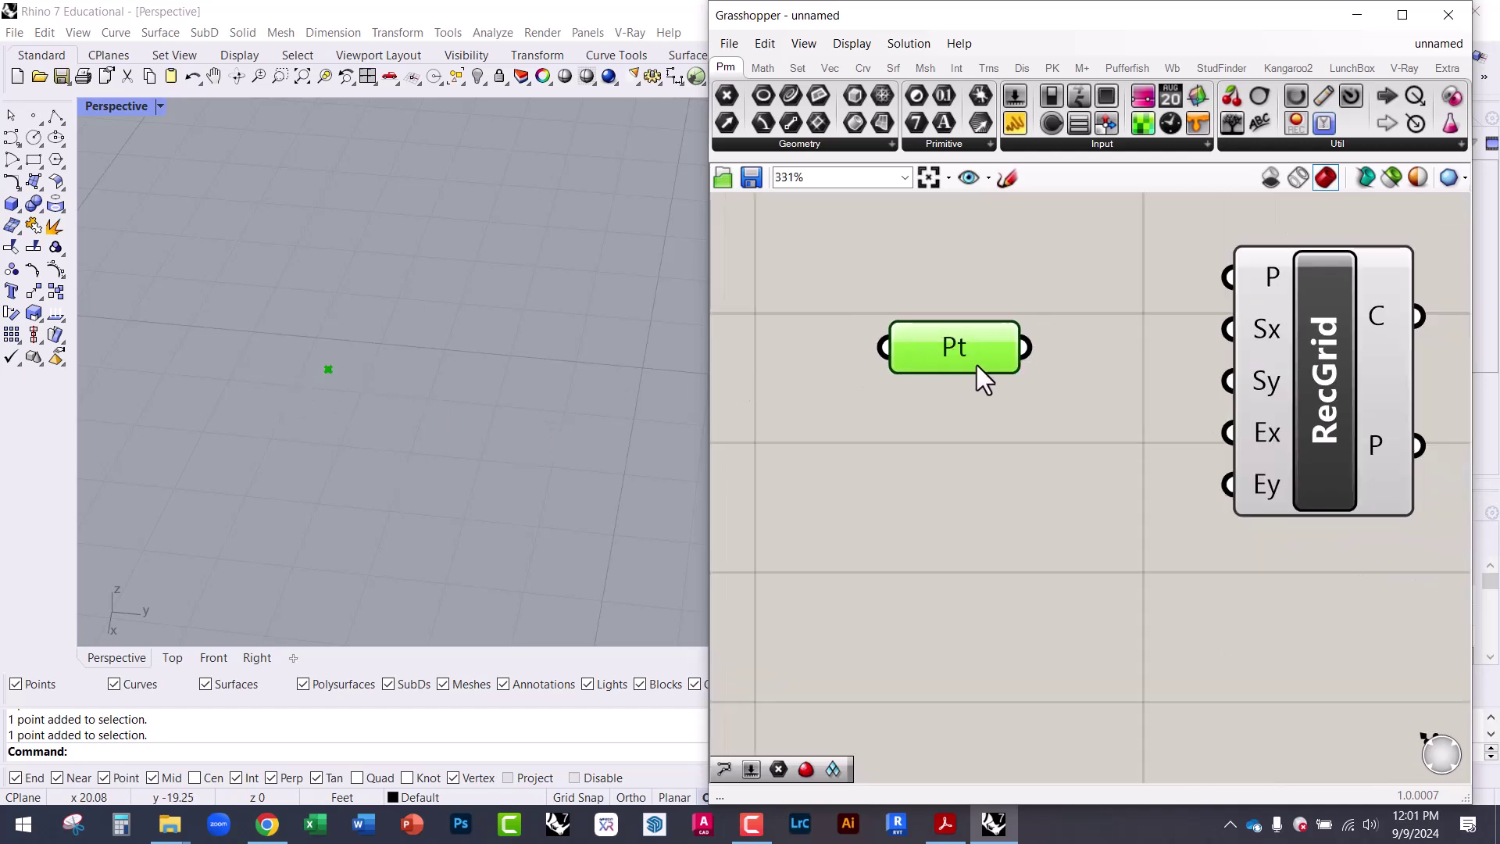
left_click_drag(976, 362, 896, 342)
scroll(768, 344, "down", 2)
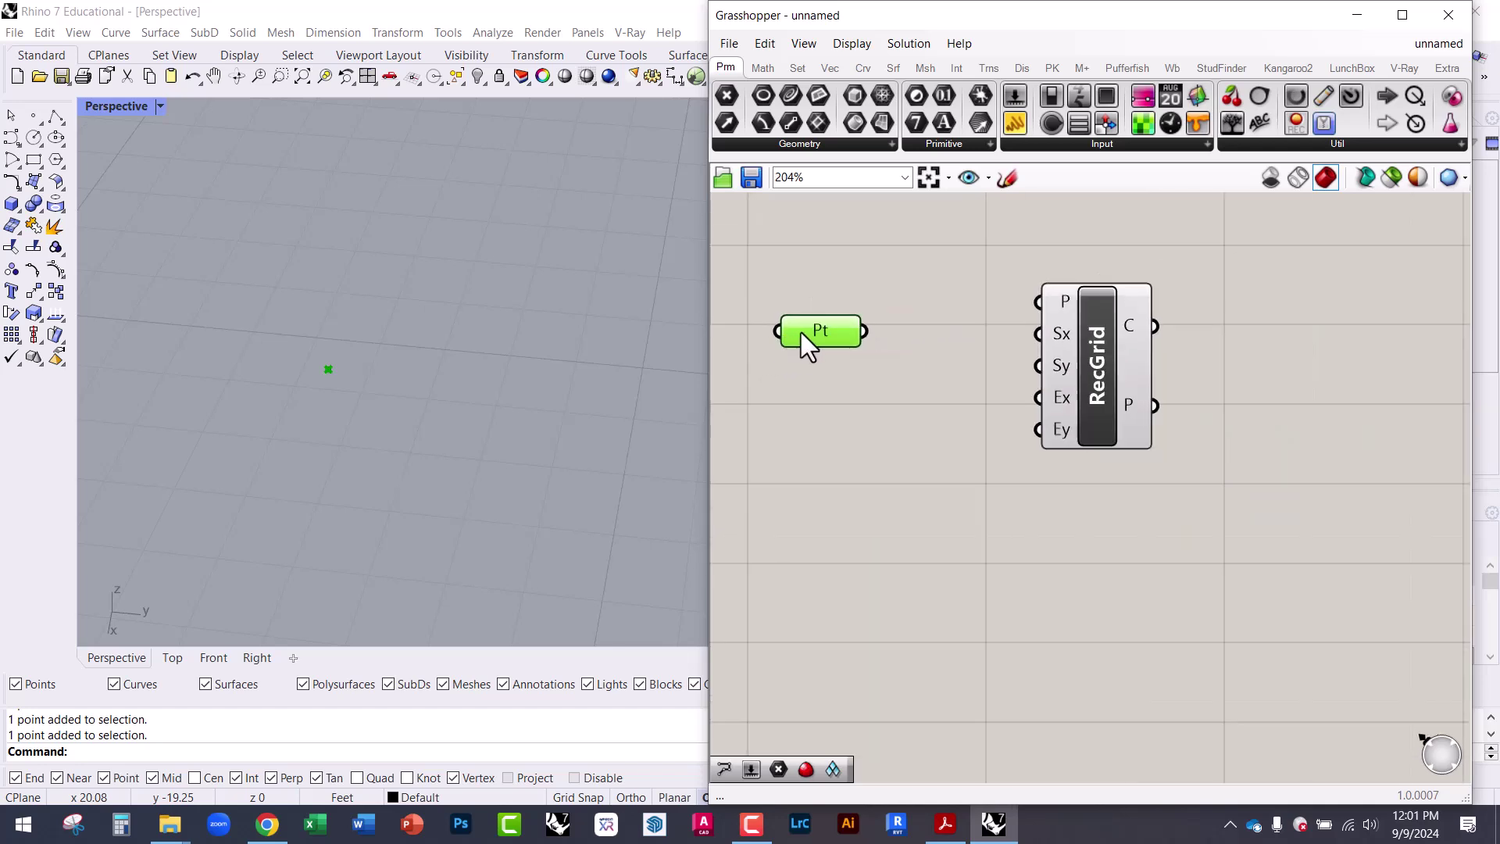
- Delete the RecGrid component, leaving only Pt on the canvas
left_click_drag(1113, 372, 1099, 370)
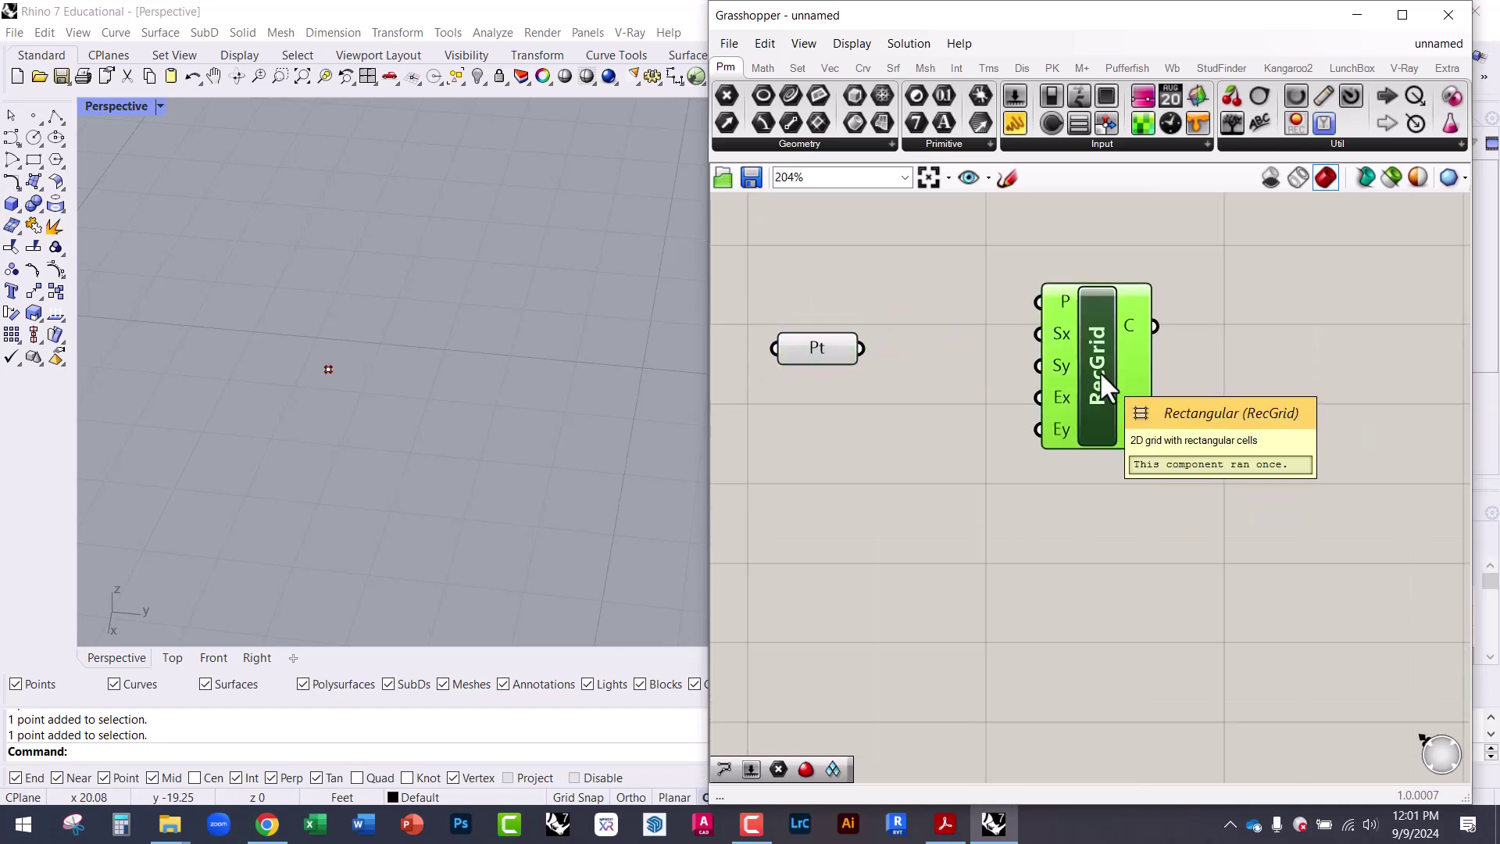
key("Delete")
left_click_drag(833, 356, 862, 375)
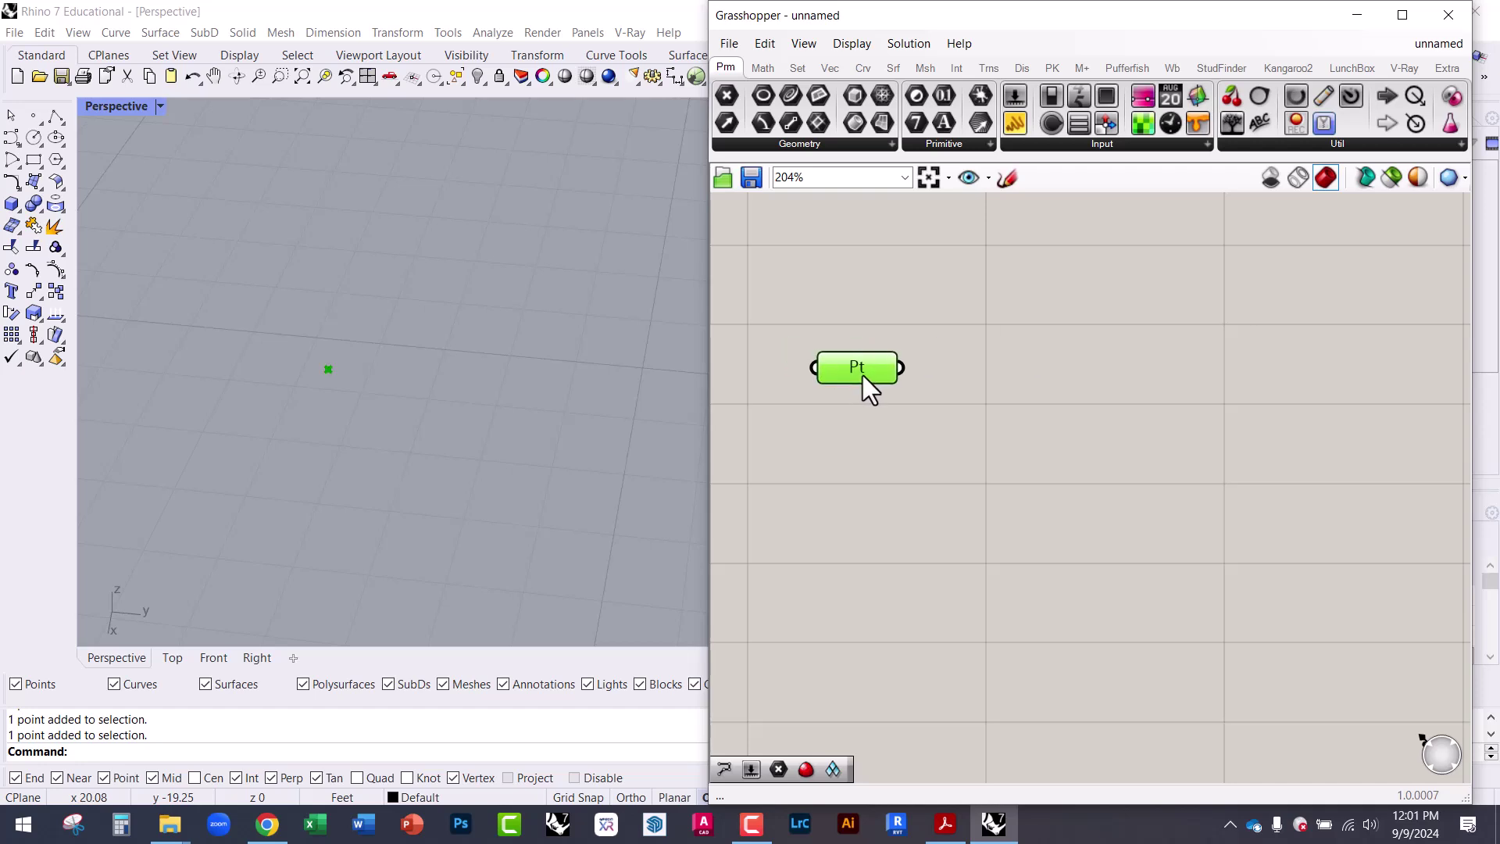
- Search for 'sphere' and place the Sphere (Sph) component beside the Pt parameter
double_click(1085, 387)
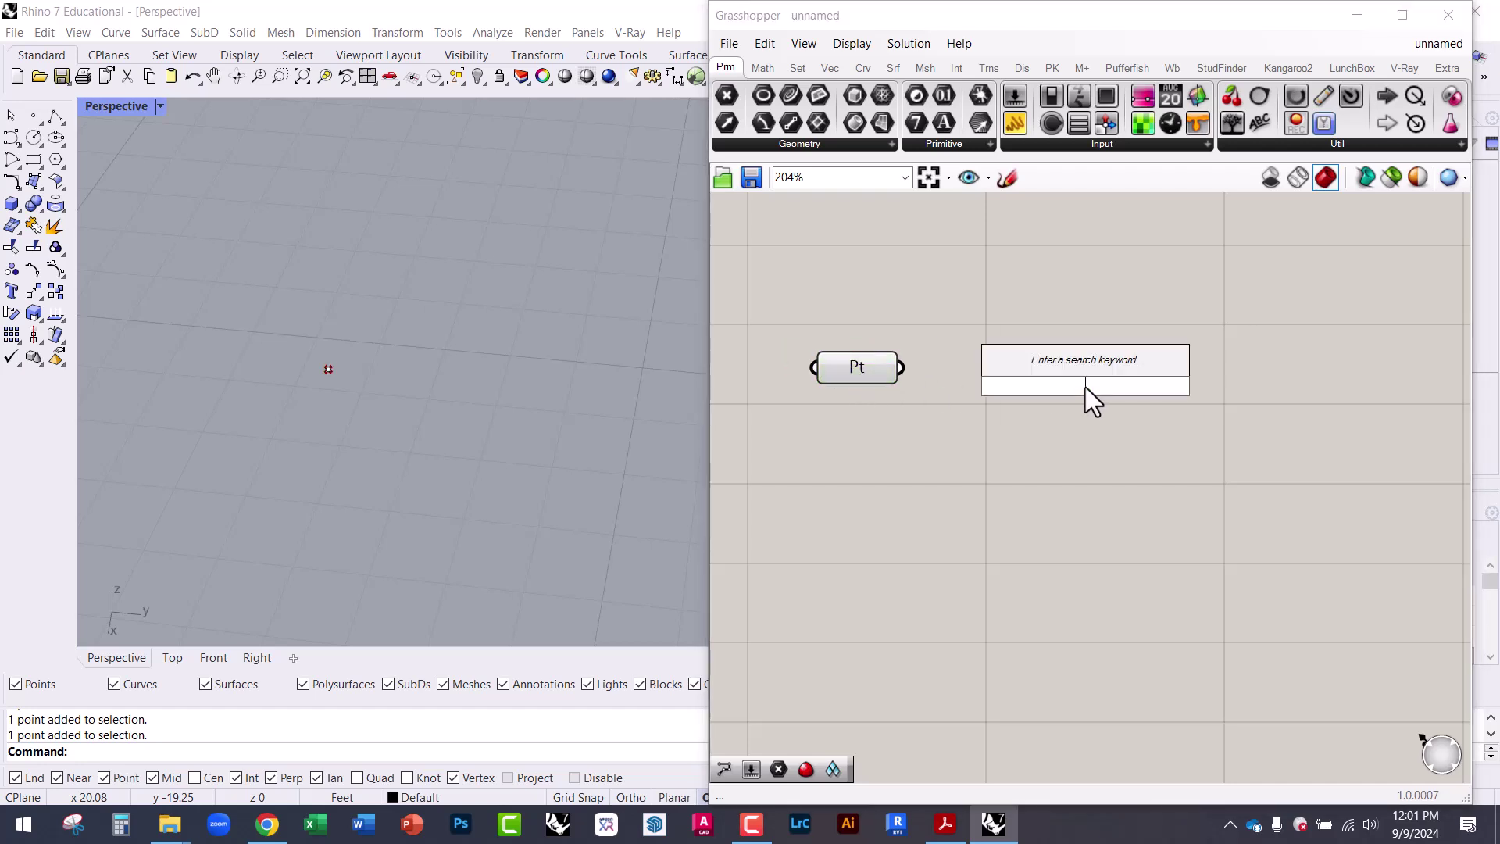
type("sphere")
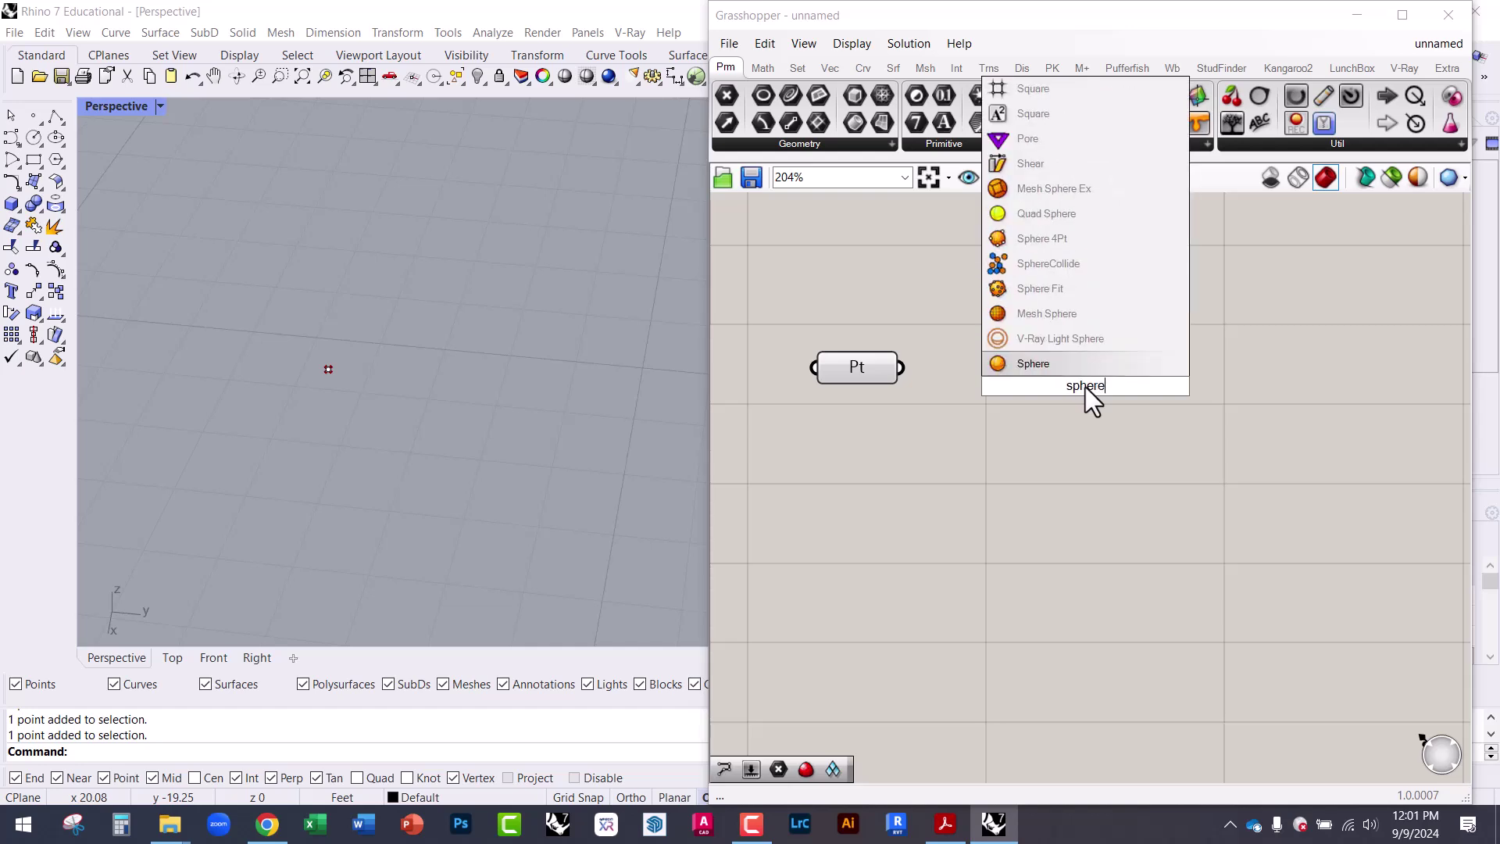
key("Return")
left_click_drag(1083, 389, 1063, 405)
scroll(1063, 404, "up", 3)
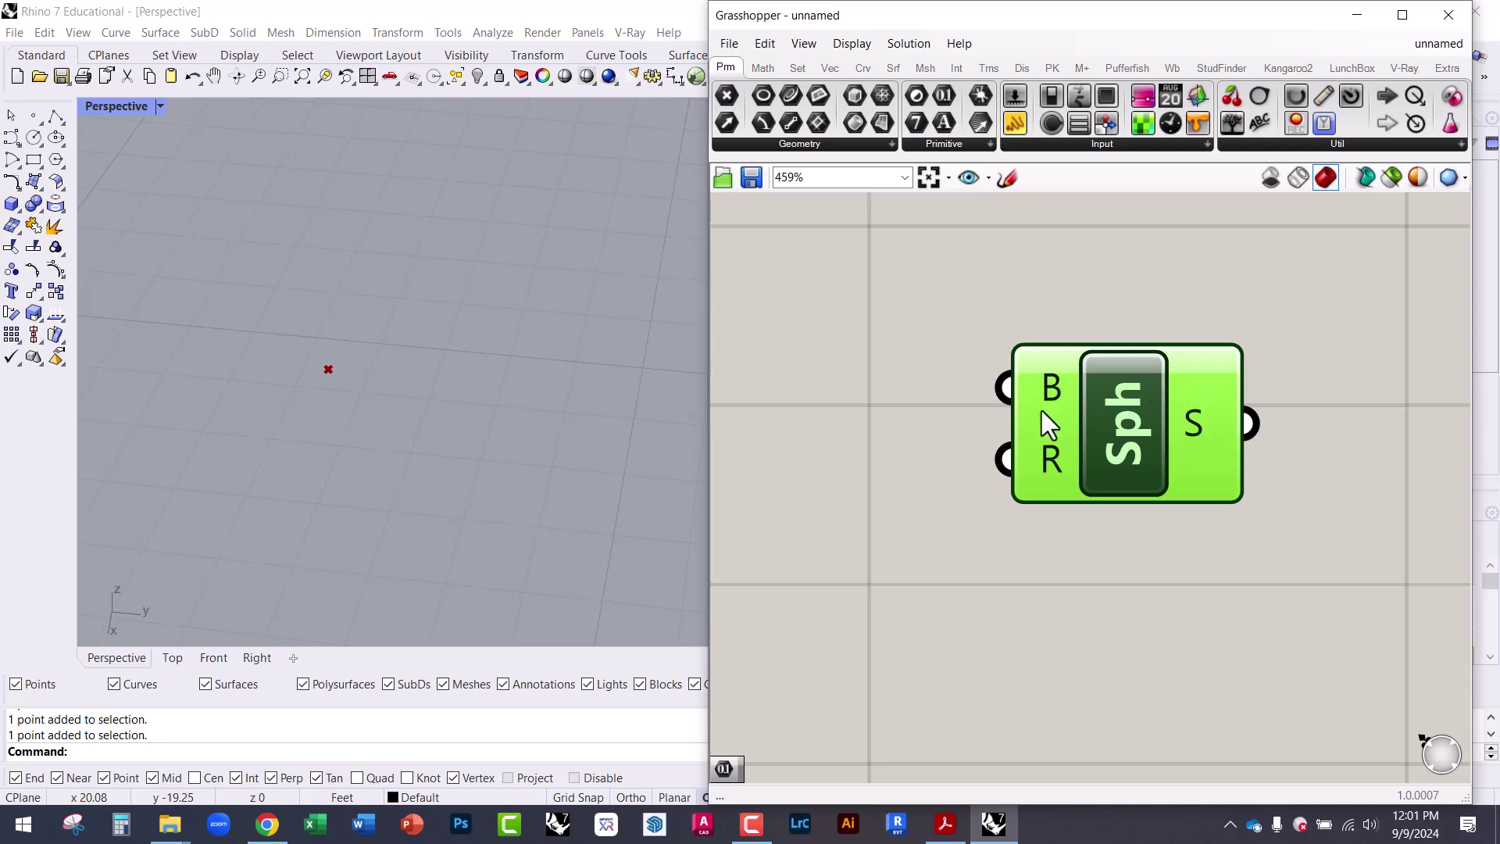
mouse_move(1045, 385)
- Wire Pt into the Sphere's Base input and inspect the sphere preview in Perspective
mouse_move(1054, 450)
left_click(942, 383)
right_click_drag(941, 383, 1145, 418)
scroll(1145, 418, "down", 2)
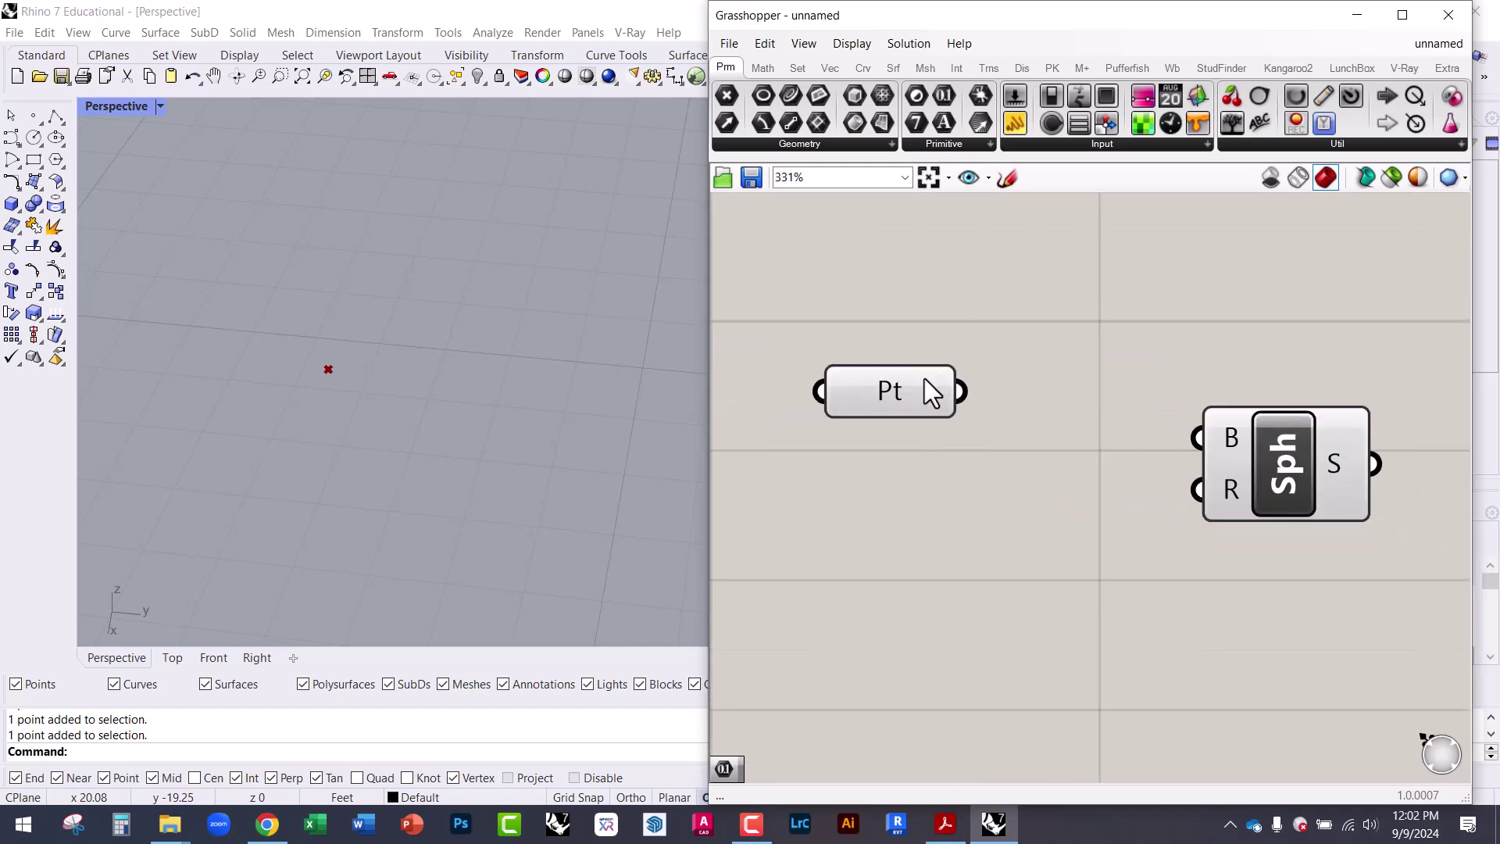
left_click_drag(924, 379, 1250, 494)
left_click(1053, 494)
scroll(1204, 531, "up", 4)
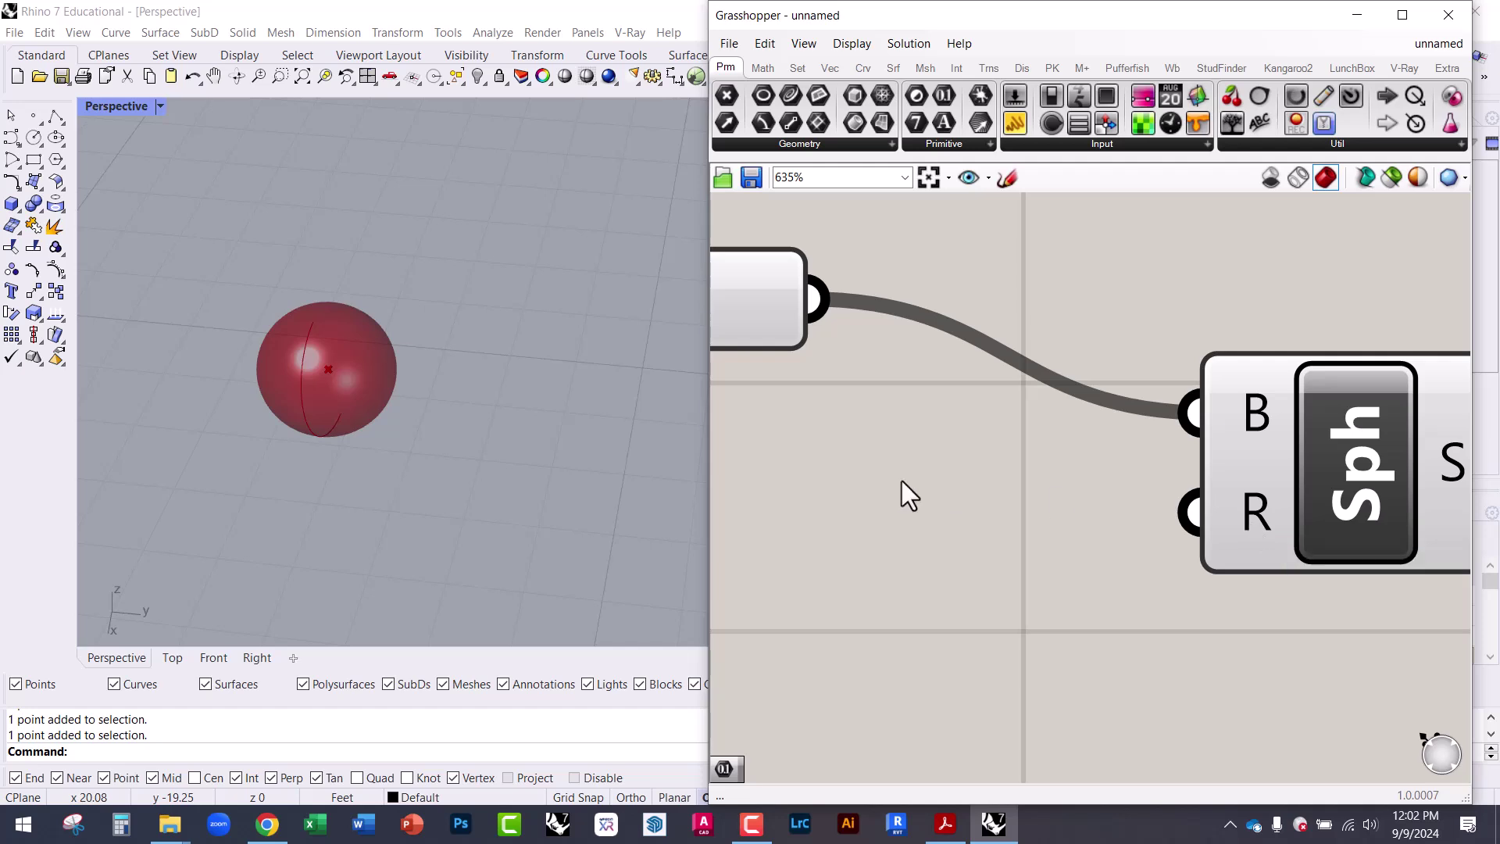
right_click_drag(414, 344, 385, 278)
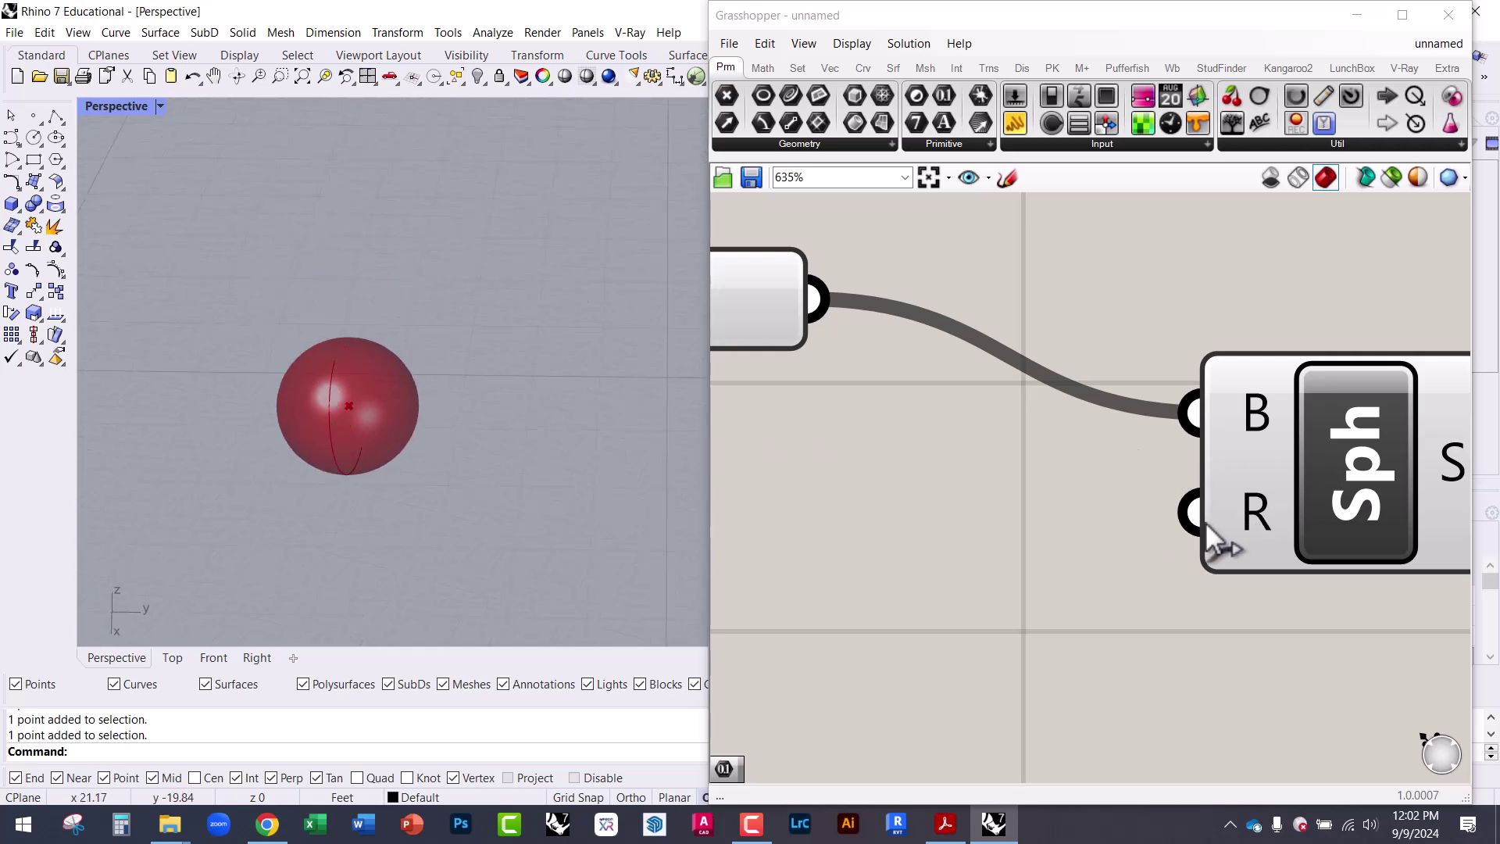
scroll(888, 568, "down", 3)
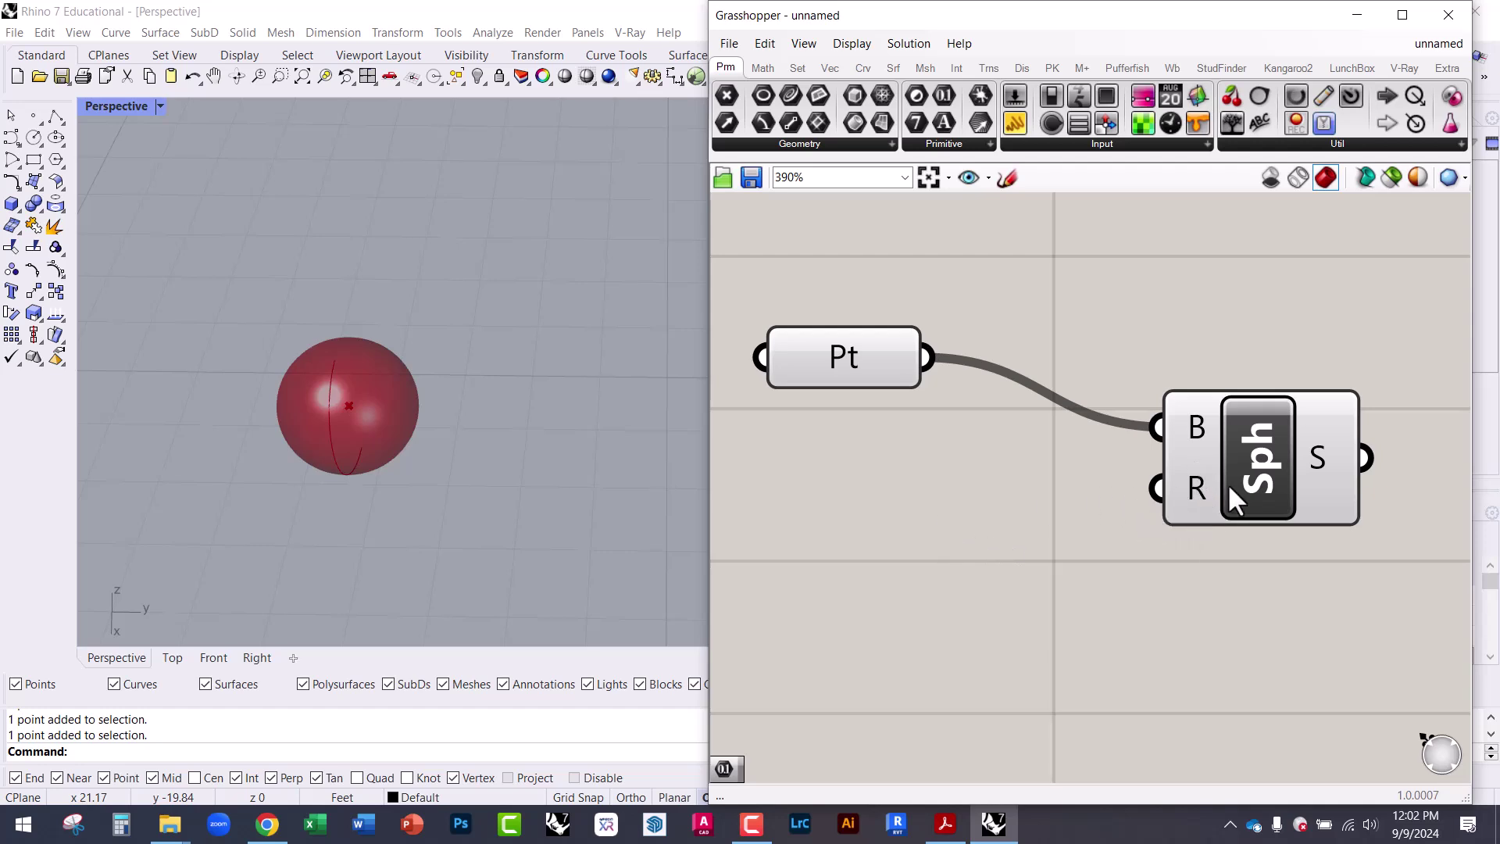
left_click_drag(1228, 482, 1225, 455)
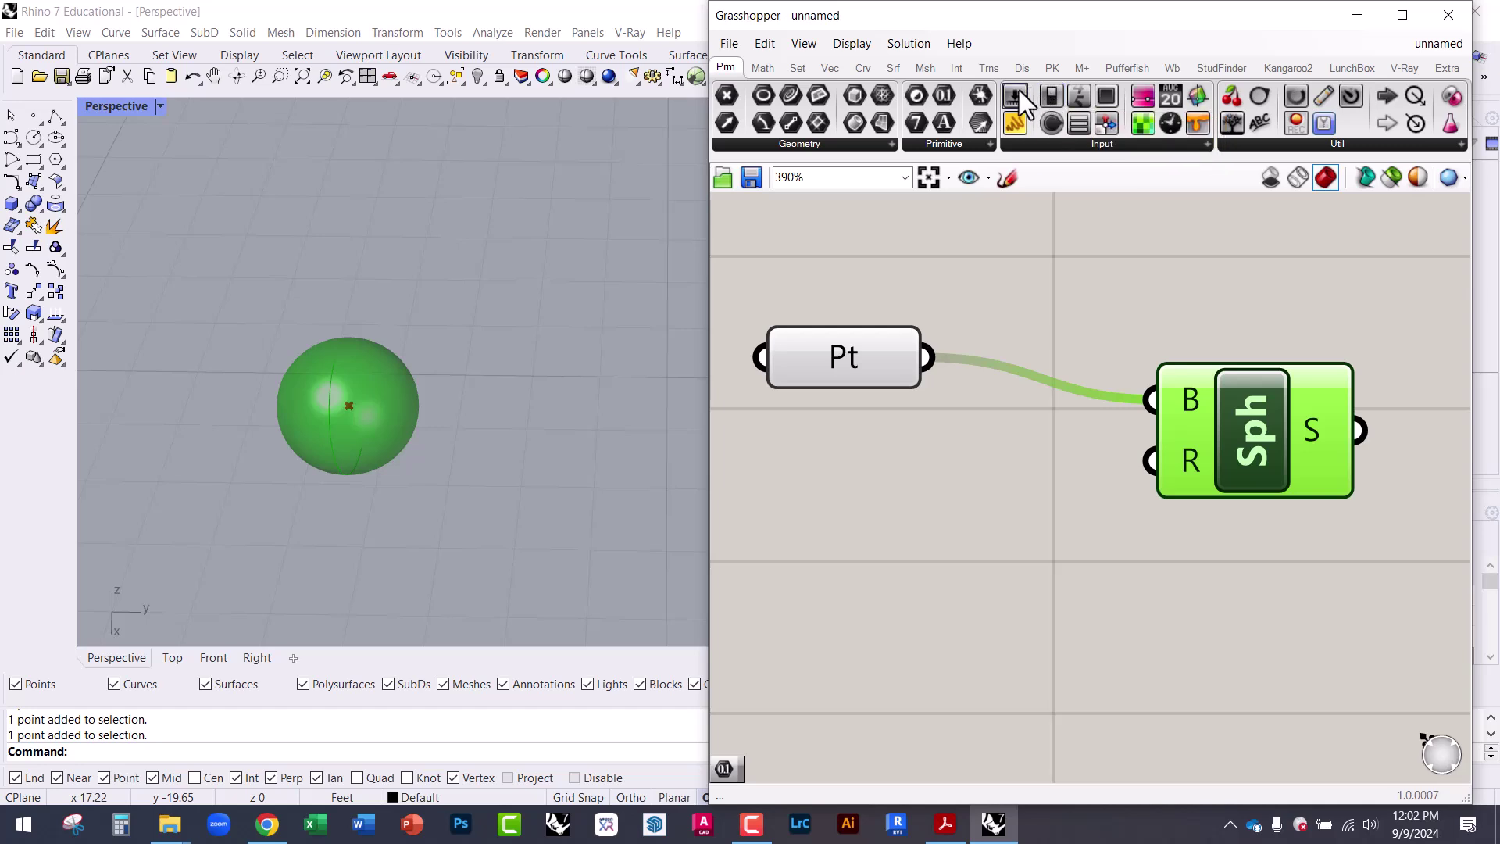
- Drag a Number Slider onto the canvas below the Pt component
left_click_drag(1018, 91, 992, 242)
left_click_drag(941, 476, 888, 560)
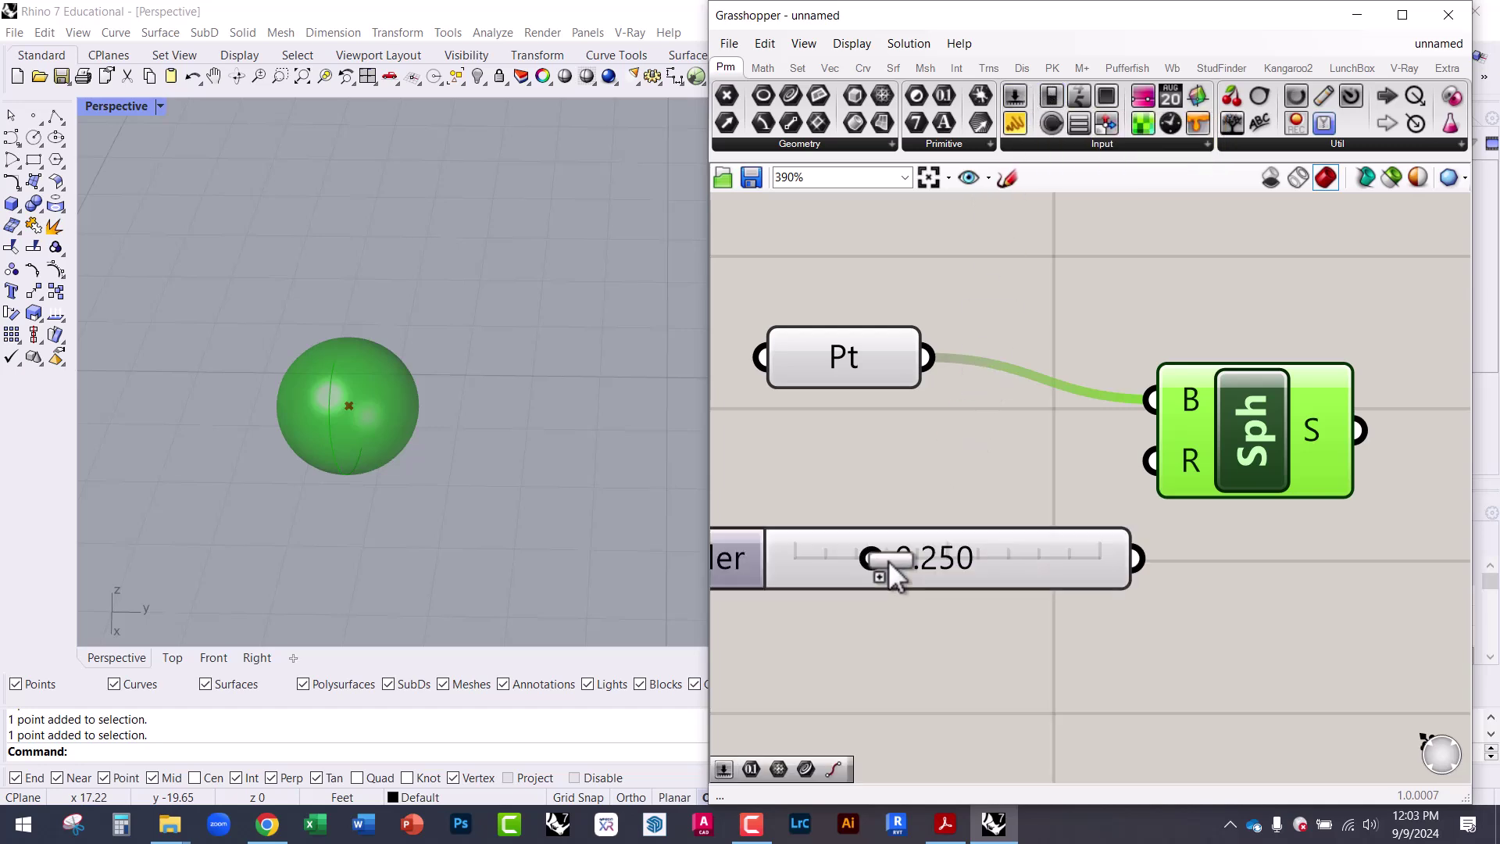
scroll(1200, 439, "down", 3)
left_click_drag(1094, 517, 1005, 505)
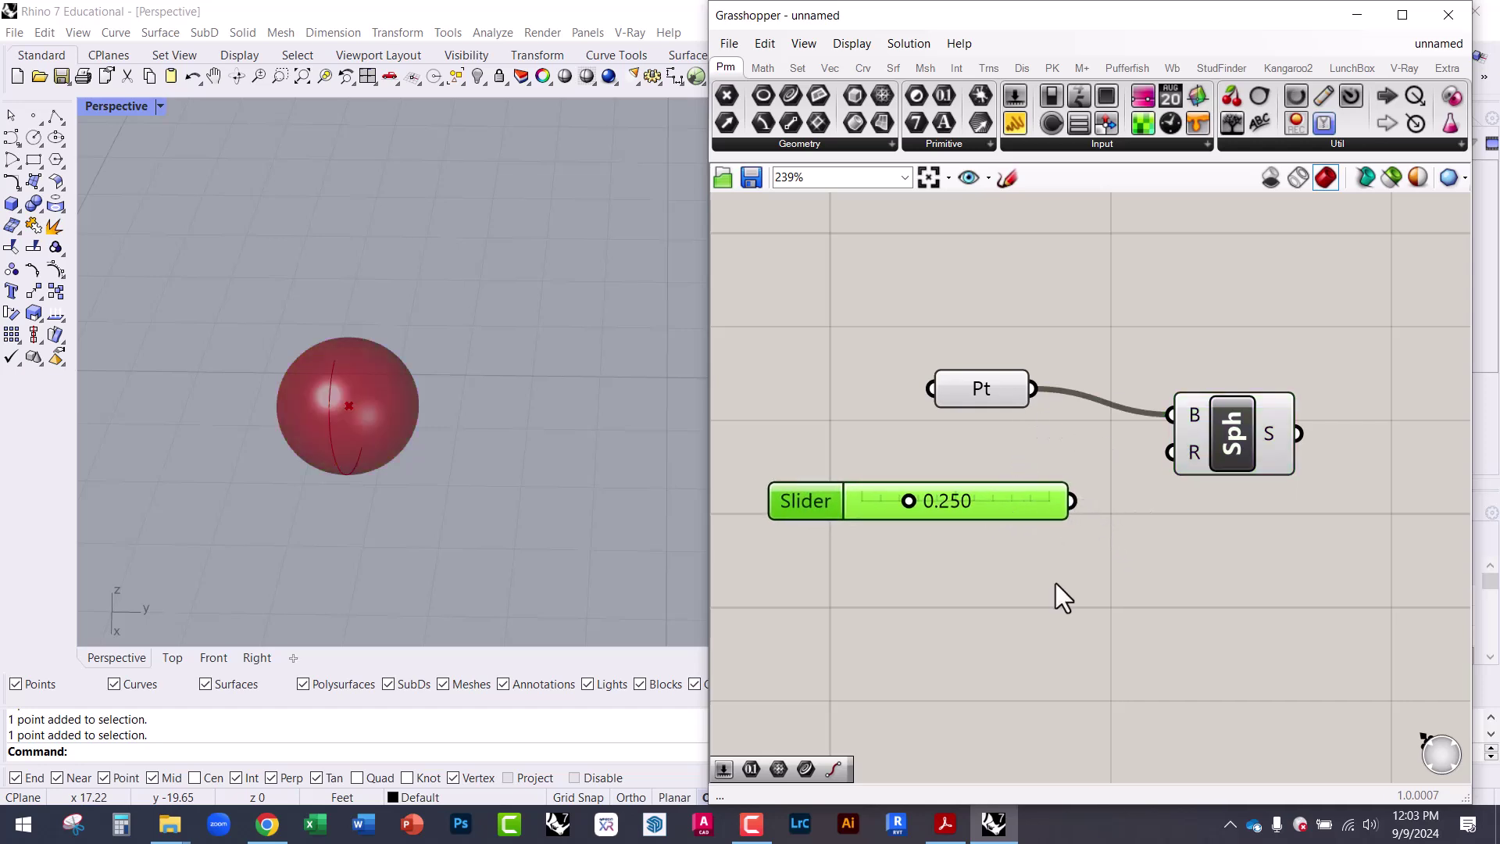
left_click_drag(991, 508, 967, 473)
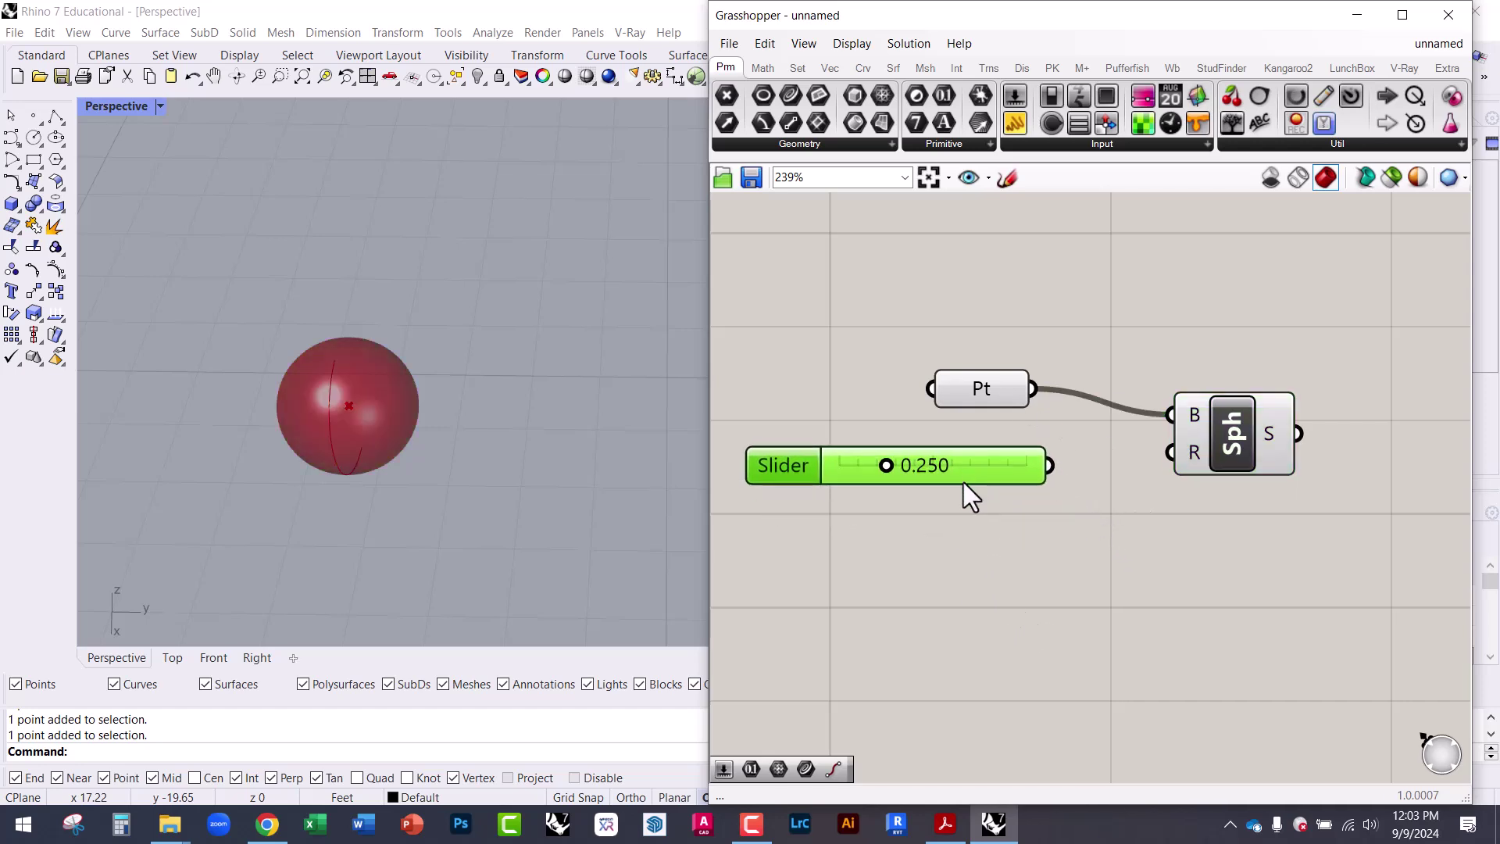
- Add a second slider from search, then delete it
double_click(953, 555)
type("slider")
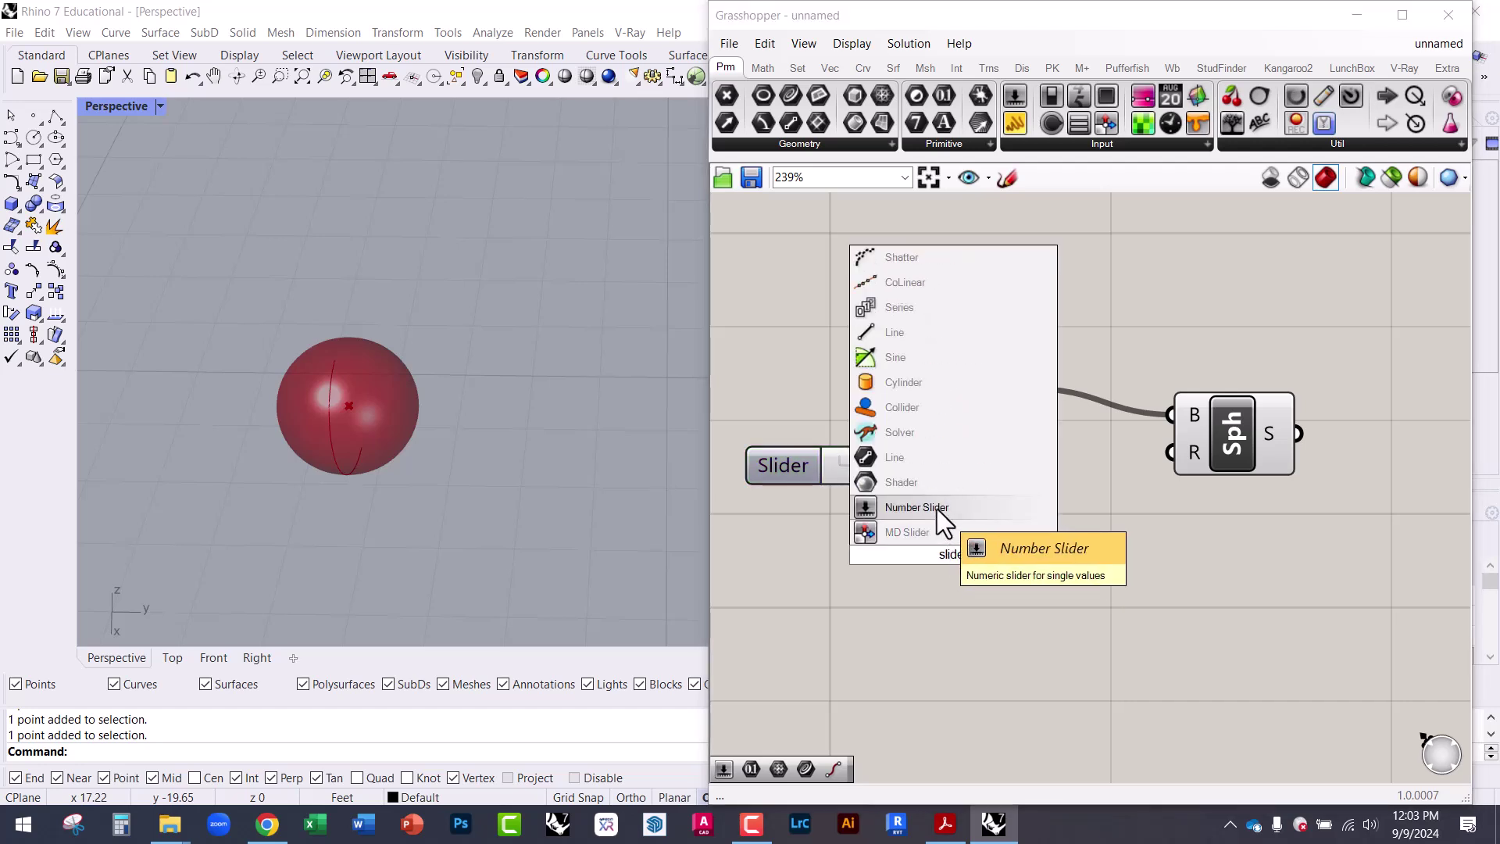
left_click(944, 507)
left_click(991, 556)
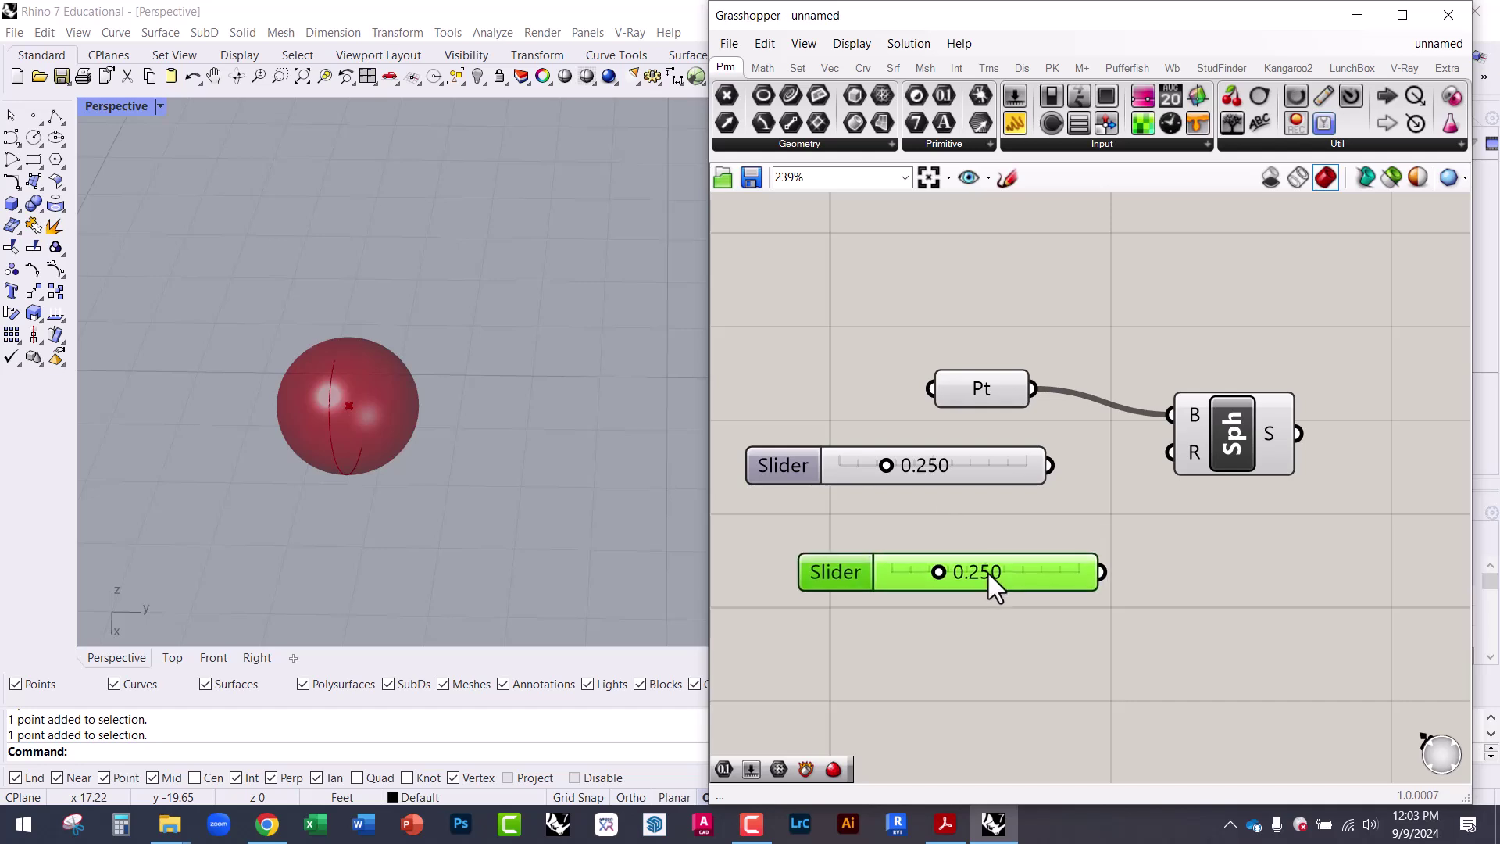
key("Delete")
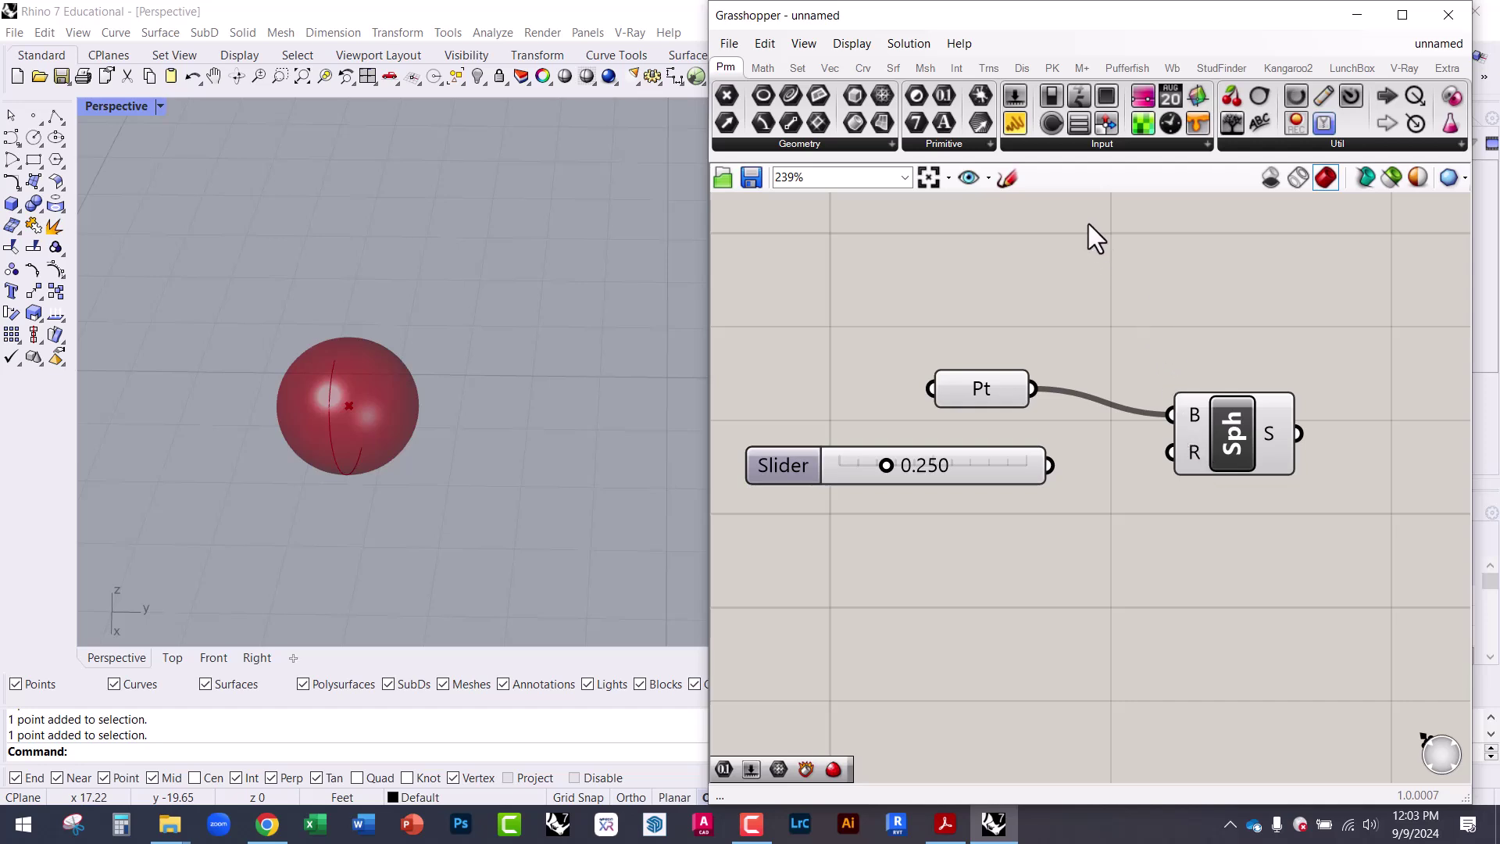
- Create a panel containing 4, then delete it and move the slider near the Sphere
left_click_drag(1021, 129, 1005, 569)
double_click(1014, 556)
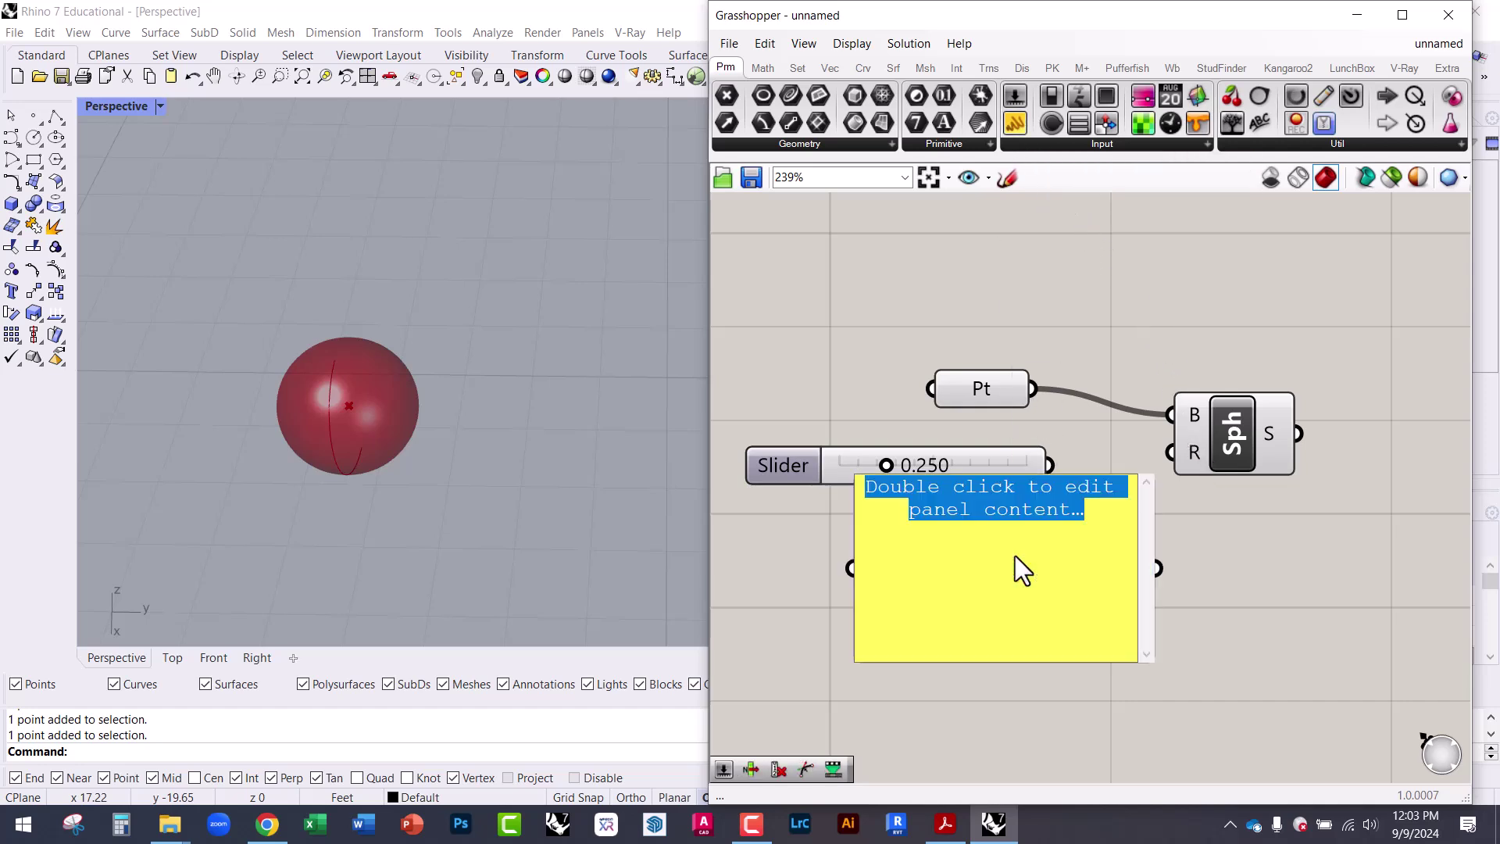
type("4")
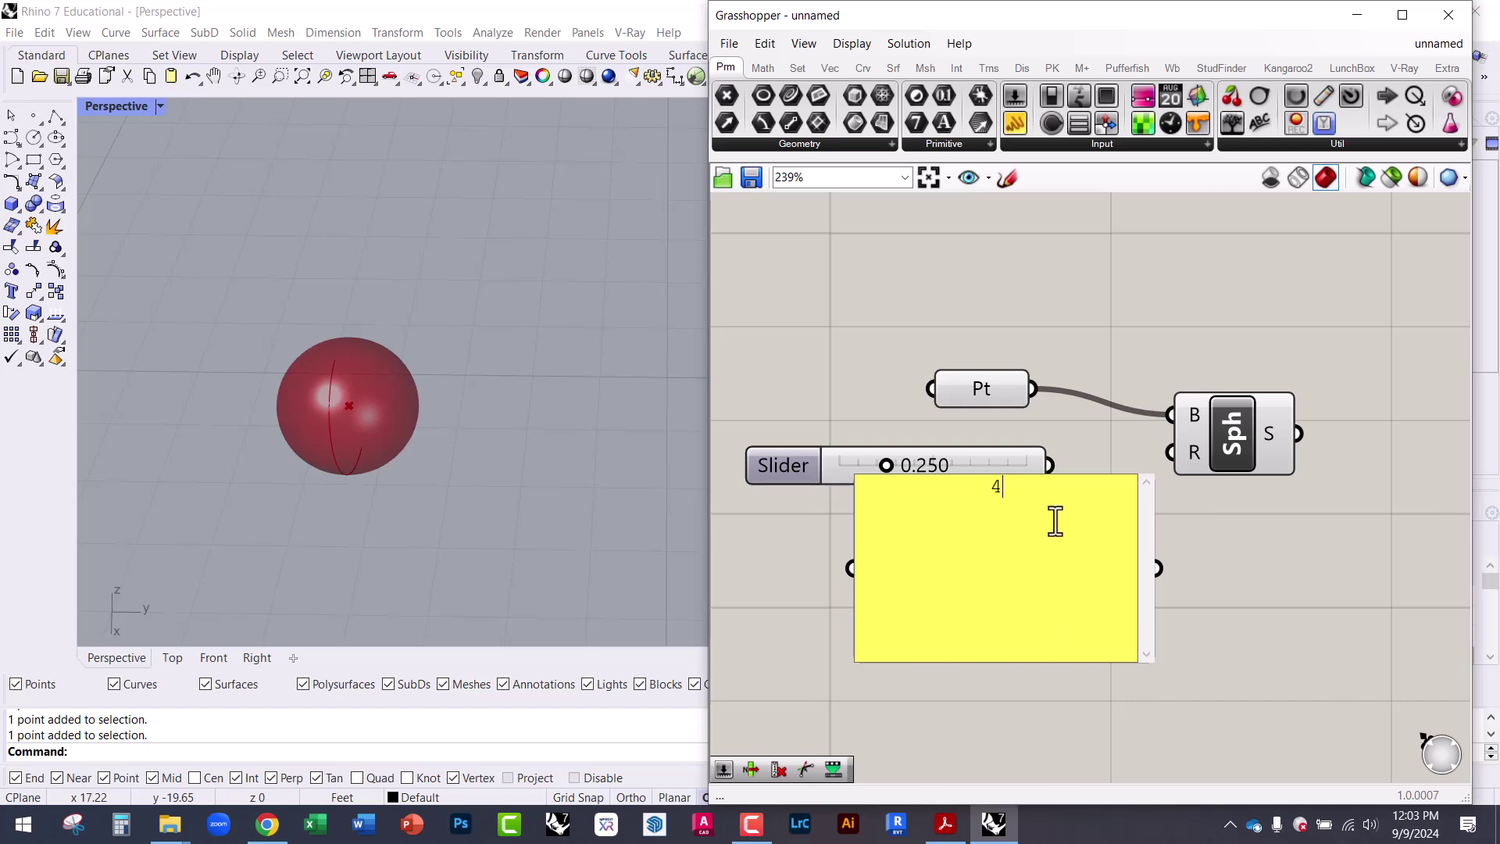
left_click(1232, 570)
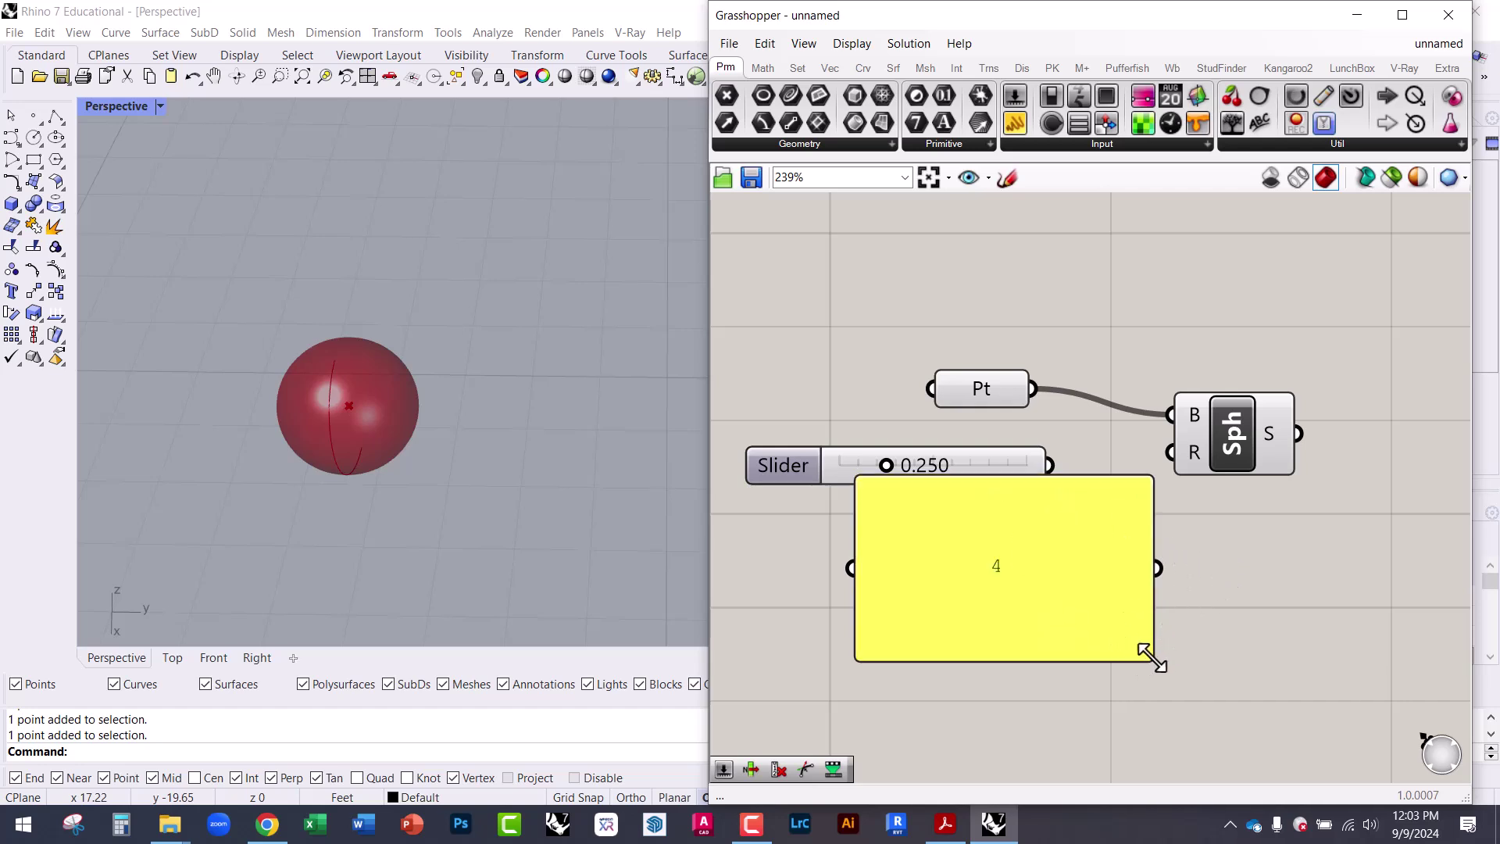
left_click_drag(1154, 660, 1250, 451)
right_click_drag(609, 438, 670, 496)
left_click_drag(1055, 583, 1044, 608)
key("Delete")
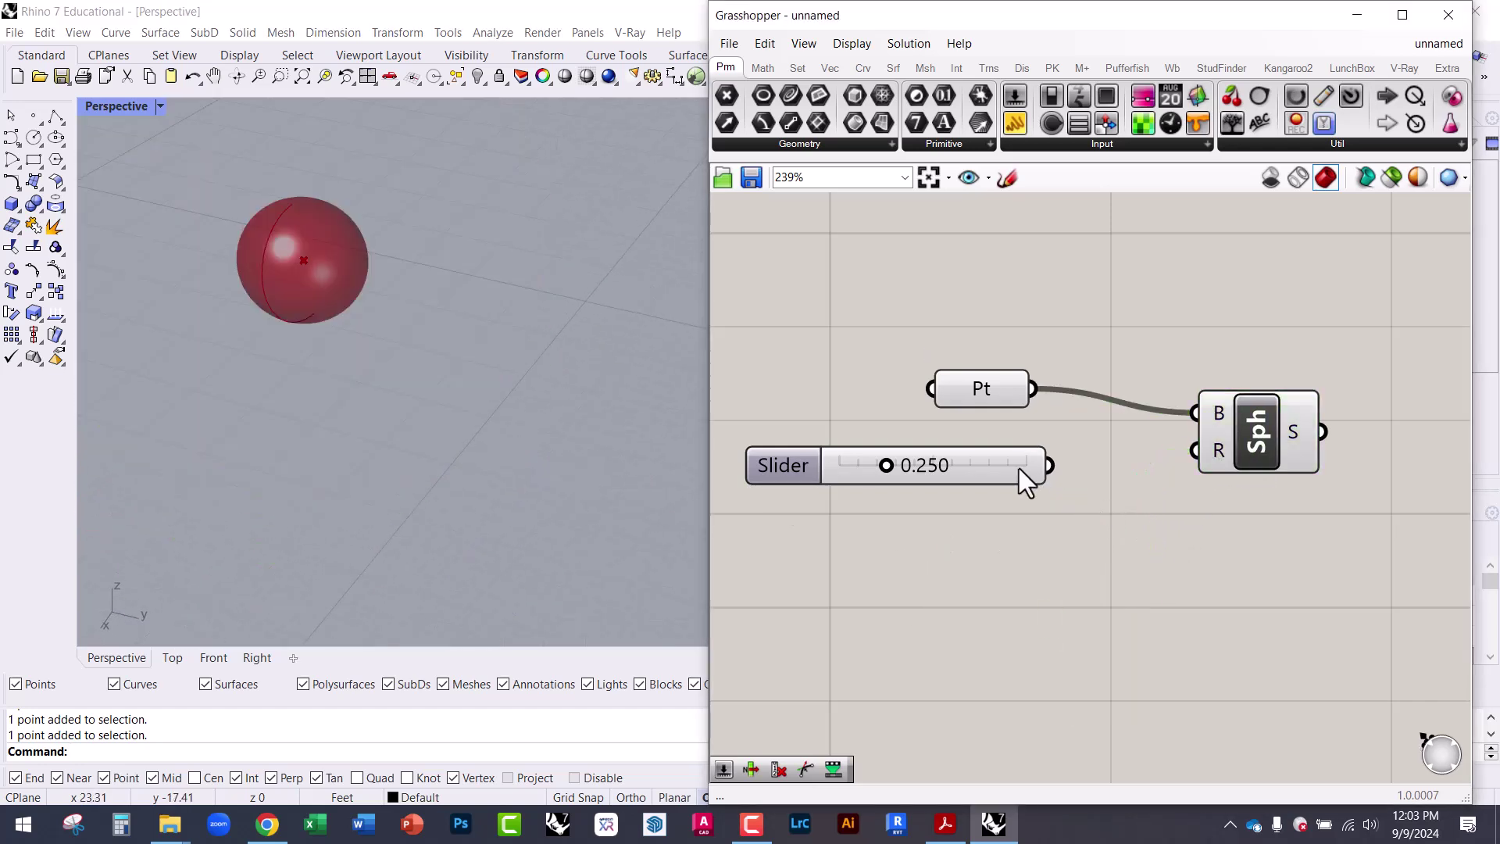
left_click_drag(957, 469, 1039, 535)
- Wire the slider into the Sphere's Radius and test values, settling at 0.526
left_click_drag(1167, 469, 1245, 419)
scroll(1101, 451, "up", 2)
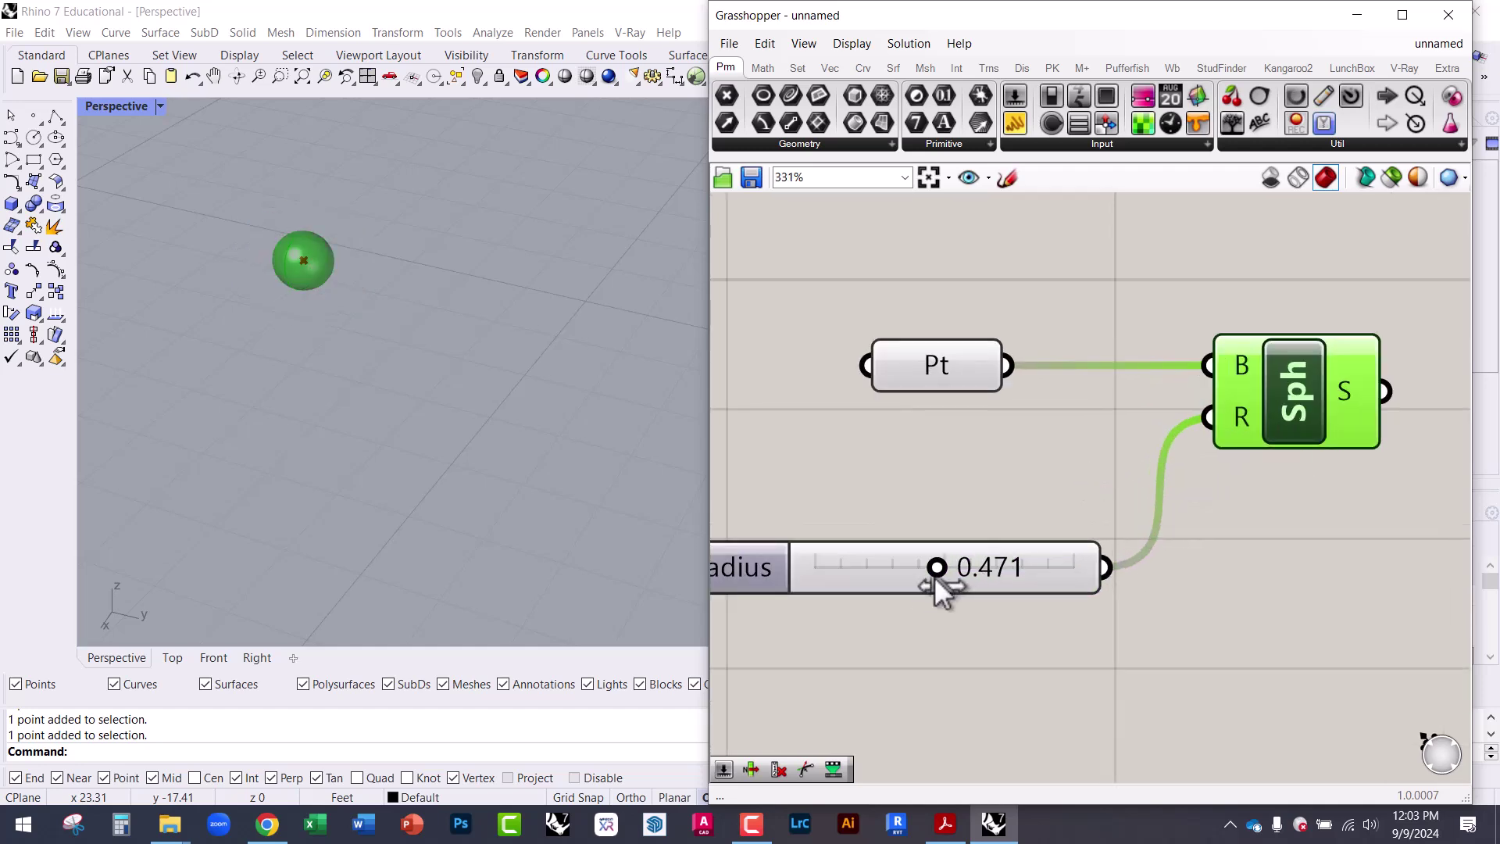
mouse_move(942, 584)
left_mouse_down()
mouse_move(1066, 576)
mouse_move(898, 586)
mouse_move(1064, 575)
mouse_move(921, 571)
left_mouse_up()
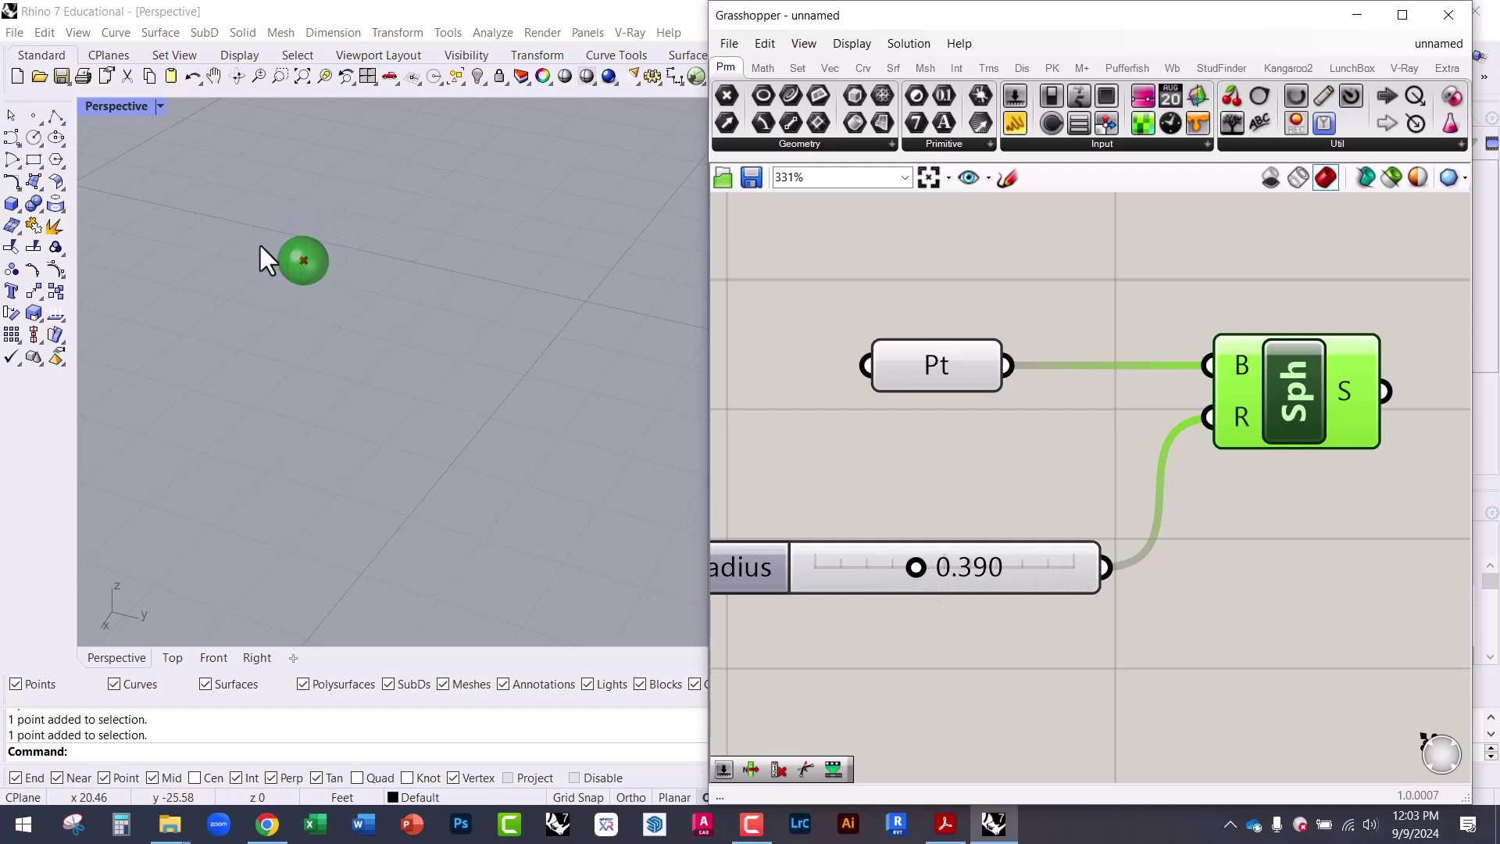
scroll(278, 191, "up", 3)
left_click_drag(1296, 397, 1301, 422)
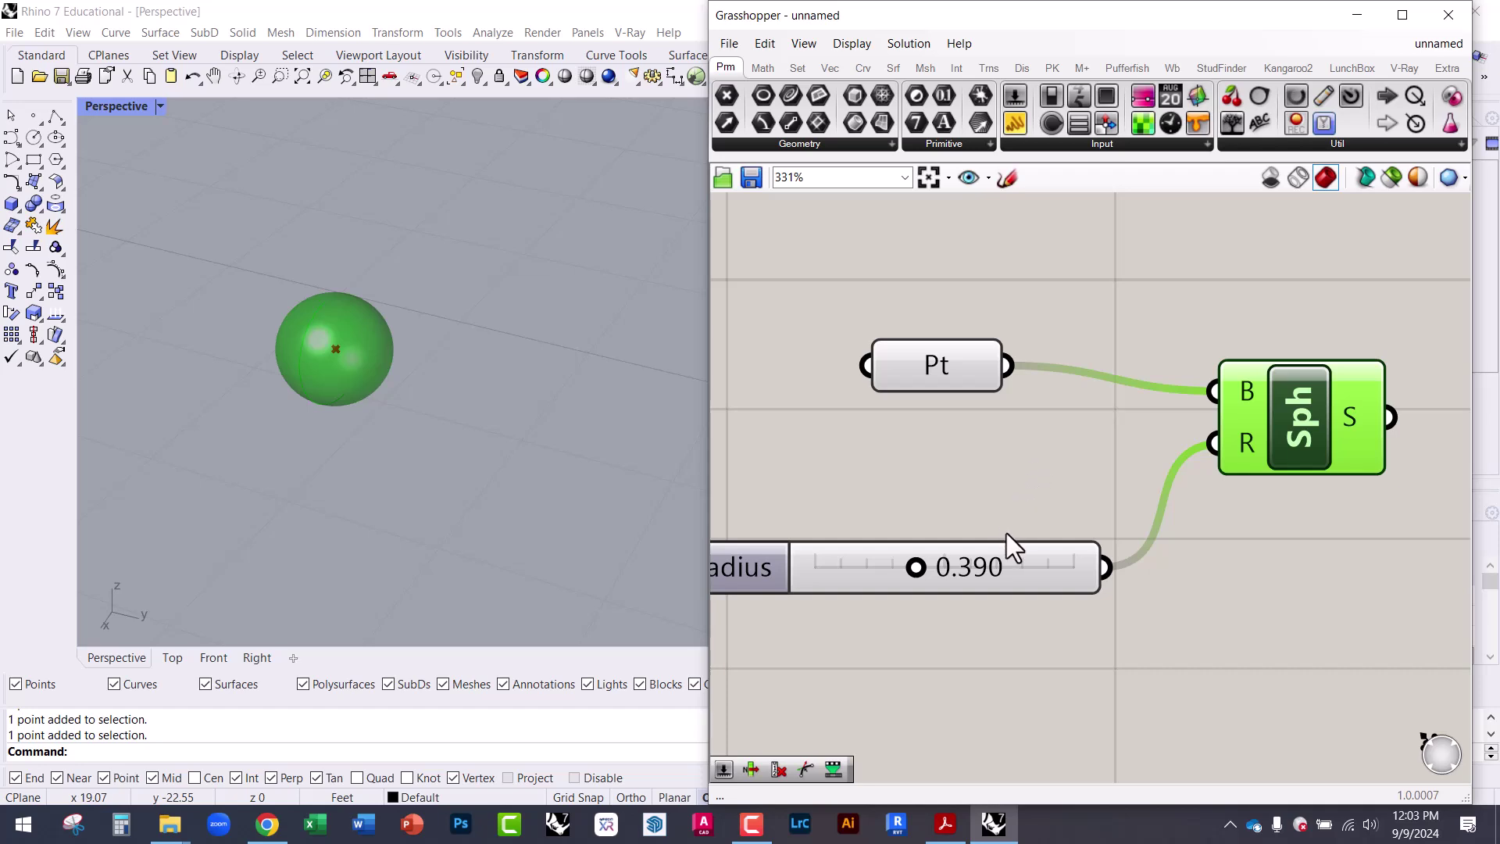
right_click_drag(919, 577, 957, 384)
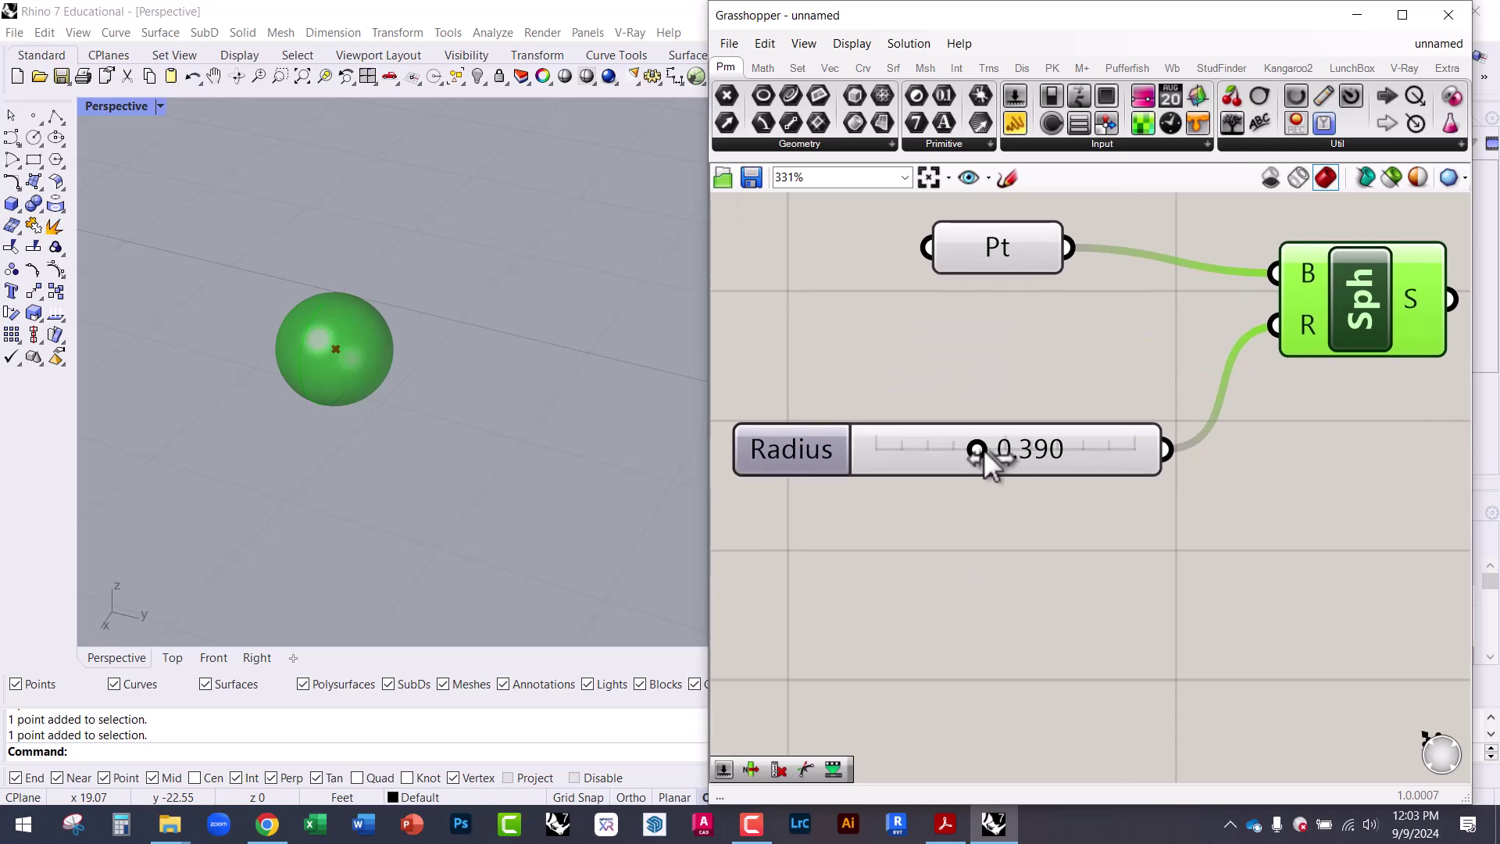
left_click_drag(983, 448, 1019, 448)
- Set the Radius slider's maximum to 20 with 1 decimal digit
double_click(791, 453)
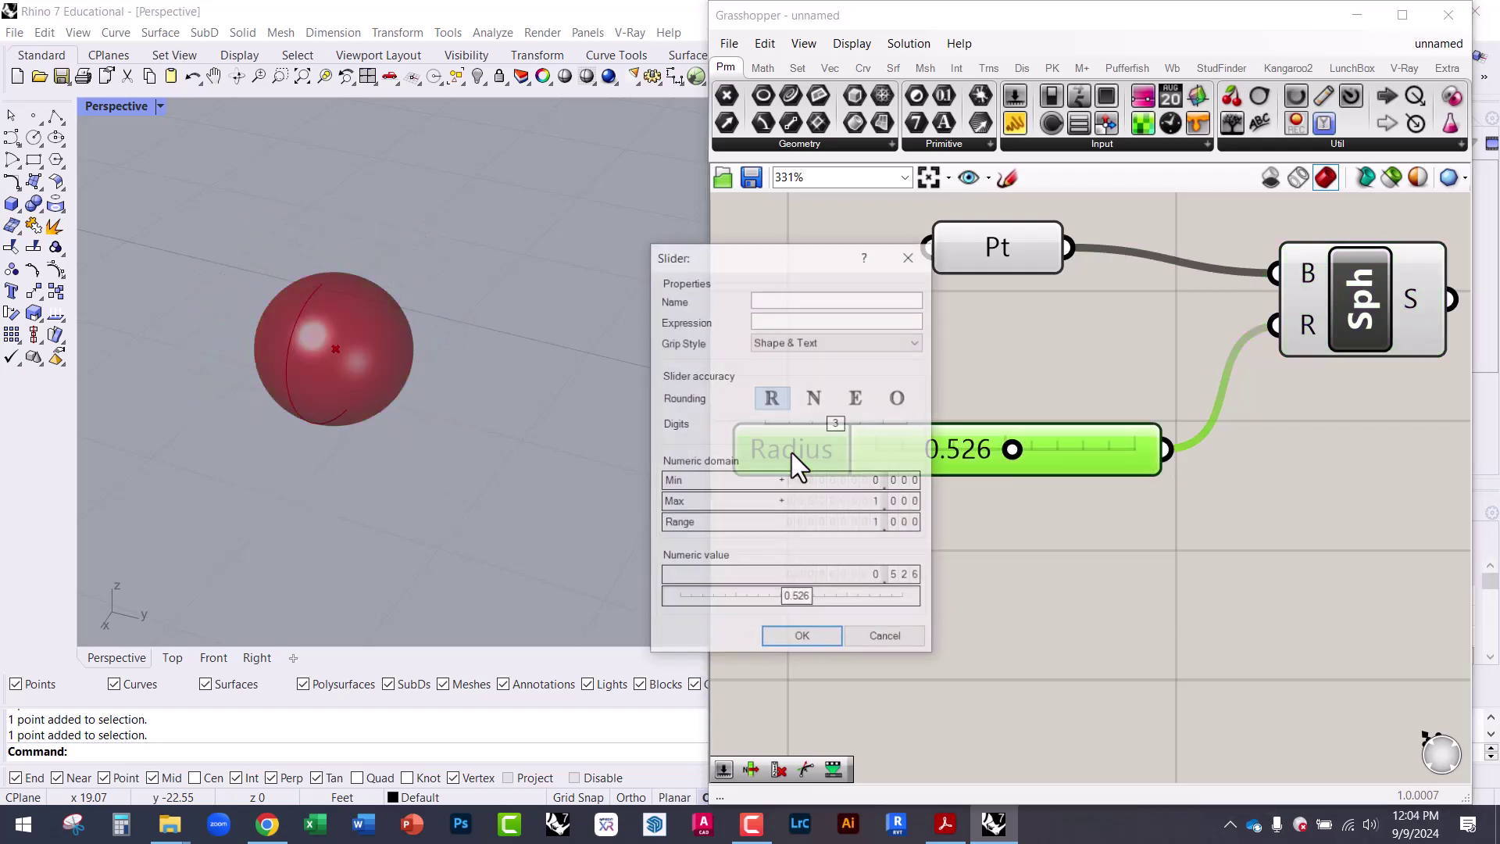
double_click(766, 502)
type("2")
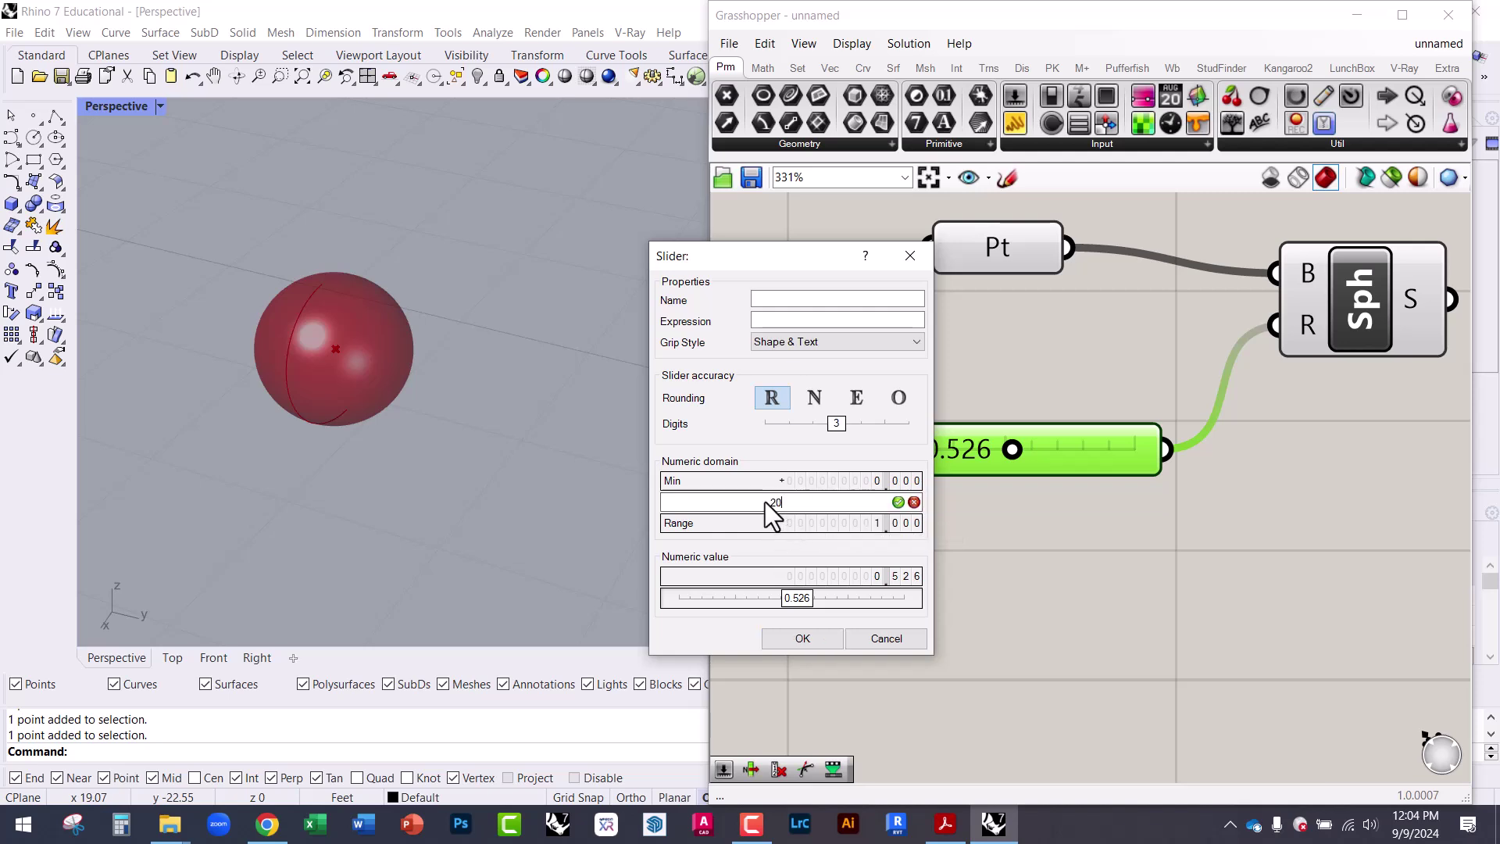
type("0")
left_click(899, 503)
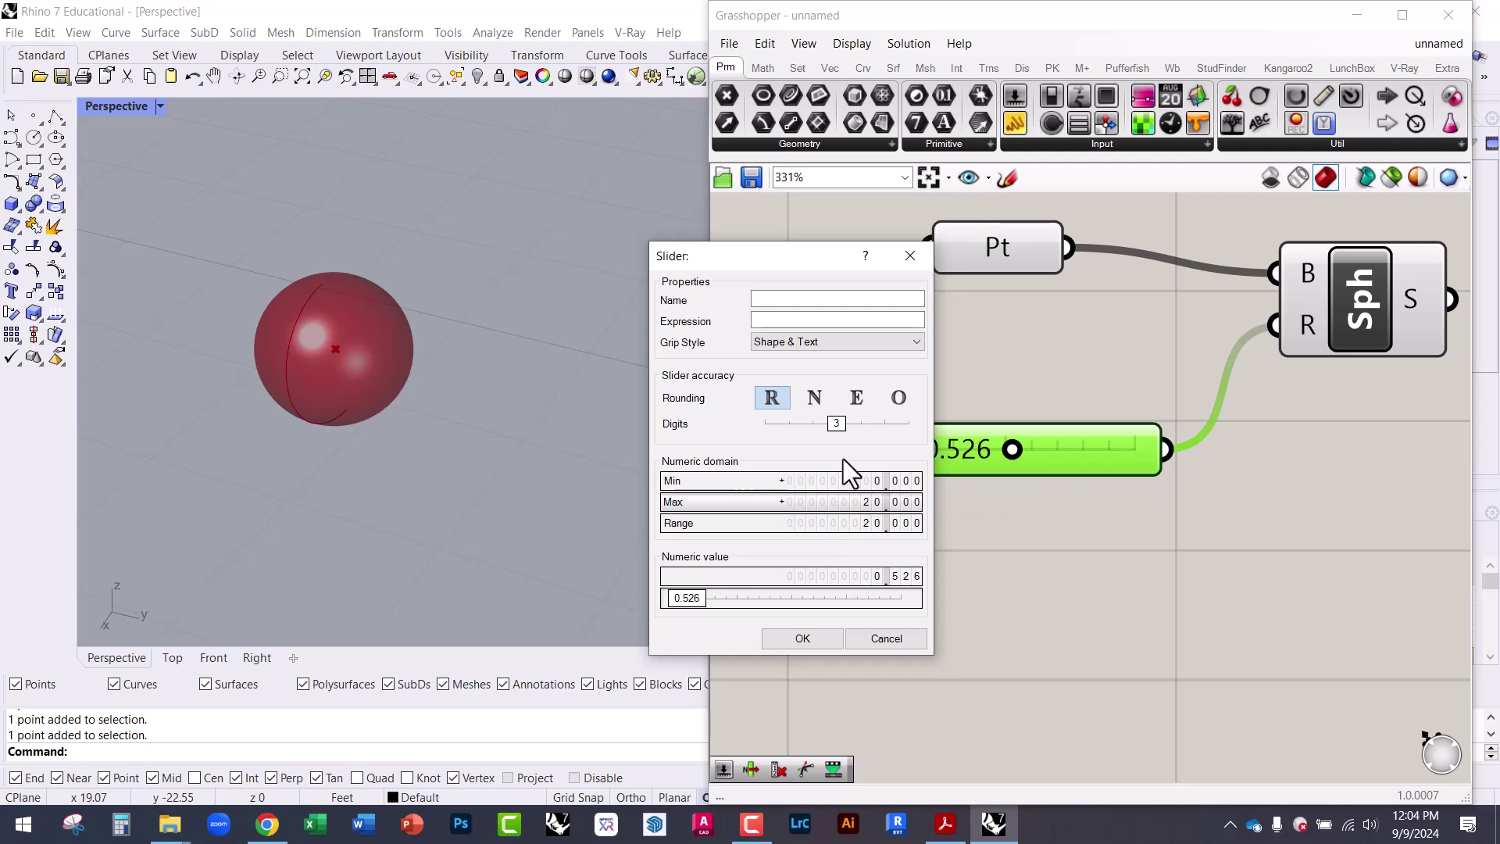
left_click_drag(832, 429, 797, 425)
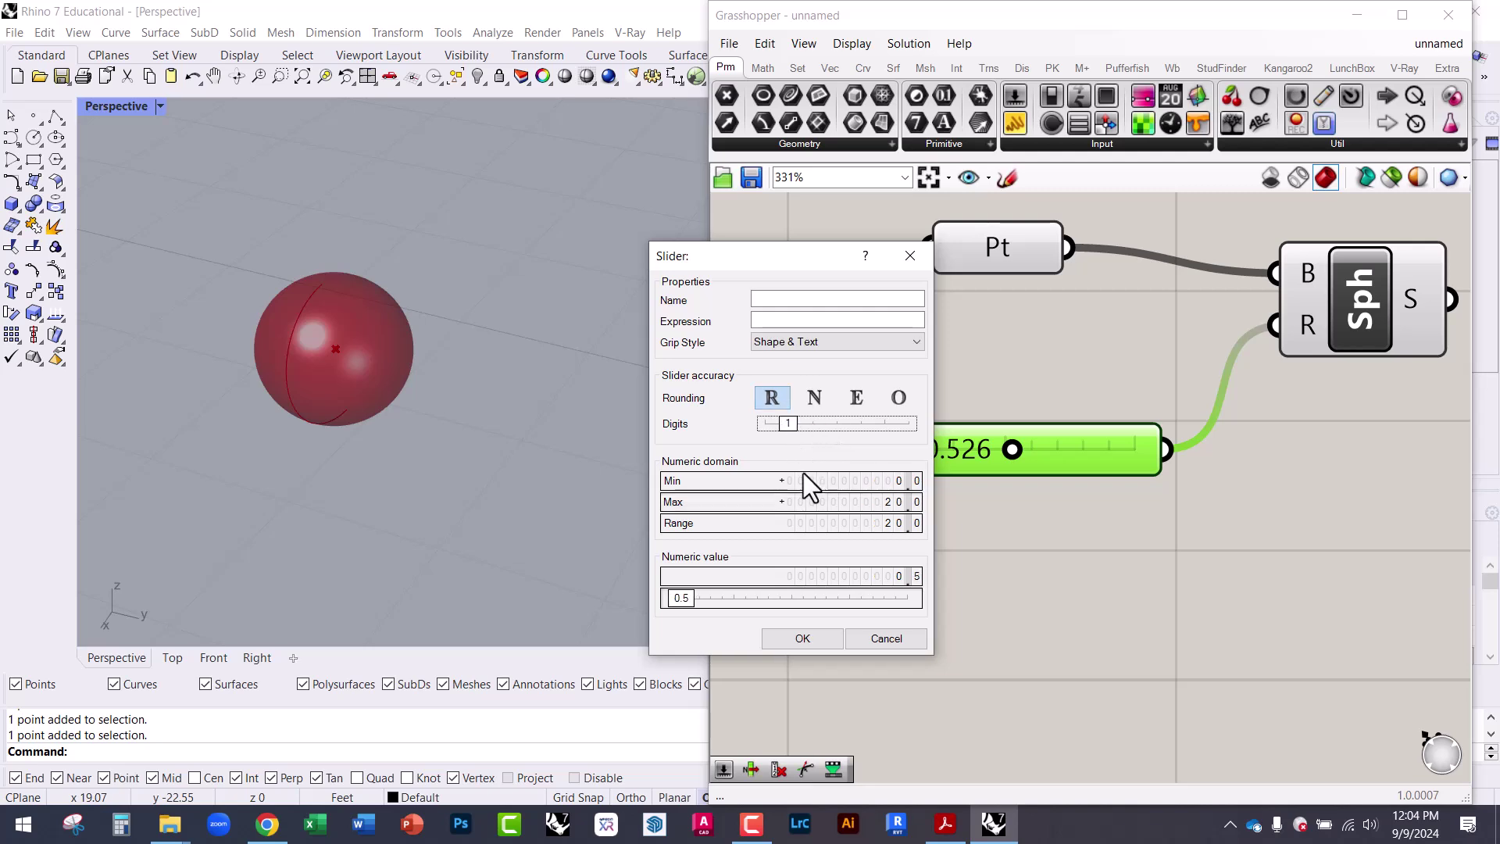
left_click(823, 640)
- Drag the Radius slider to 1.3 to enlarge the sphere
mouse_move(889, 449)
left_mouse_down()
mouse_move(937, 456)
mouse_move(893, 458)
left_mouse_up()
scroll(435, 408, "down", 4)
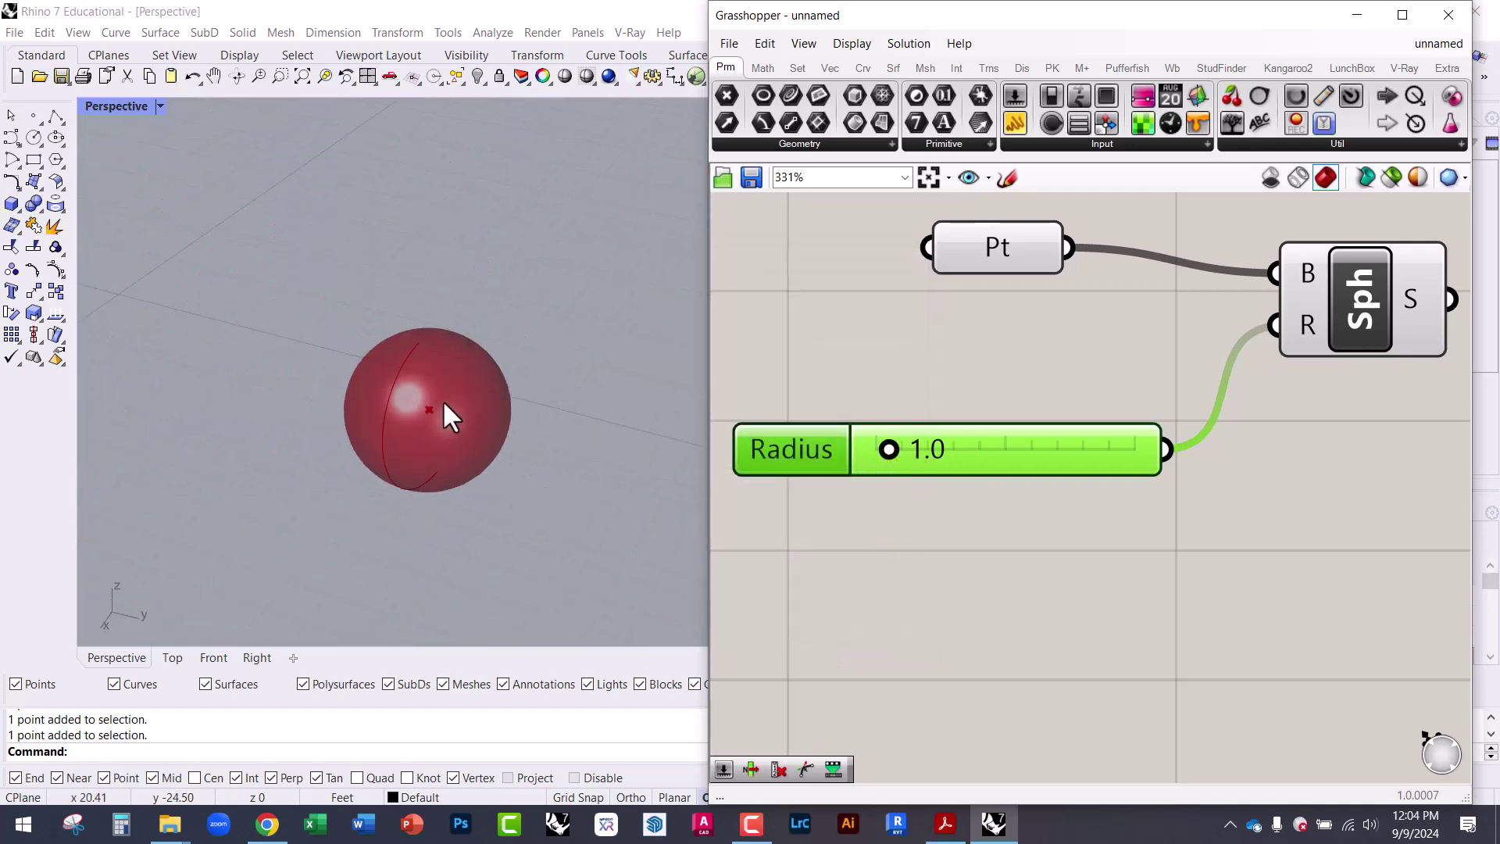
scroll(509, 446, "up", 8)
left_click_drag(888, 453, 892, 453)
scroll(822, 449, "down", 2)
scroll(517, 411, "down", 2)
scroll(518, 411, "down", 3)
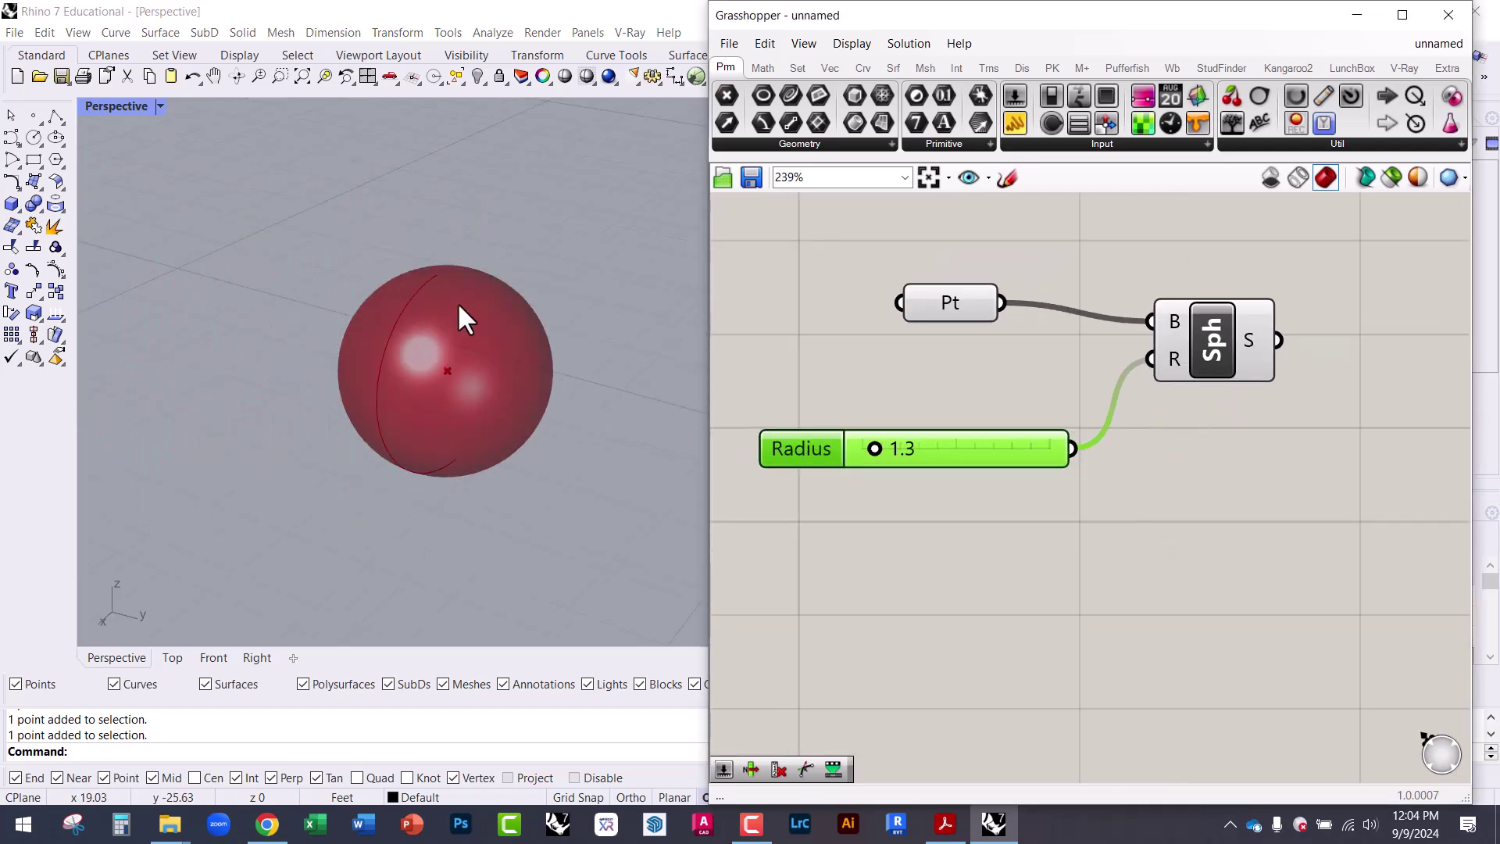
scroll(458, 302, "up", 1)
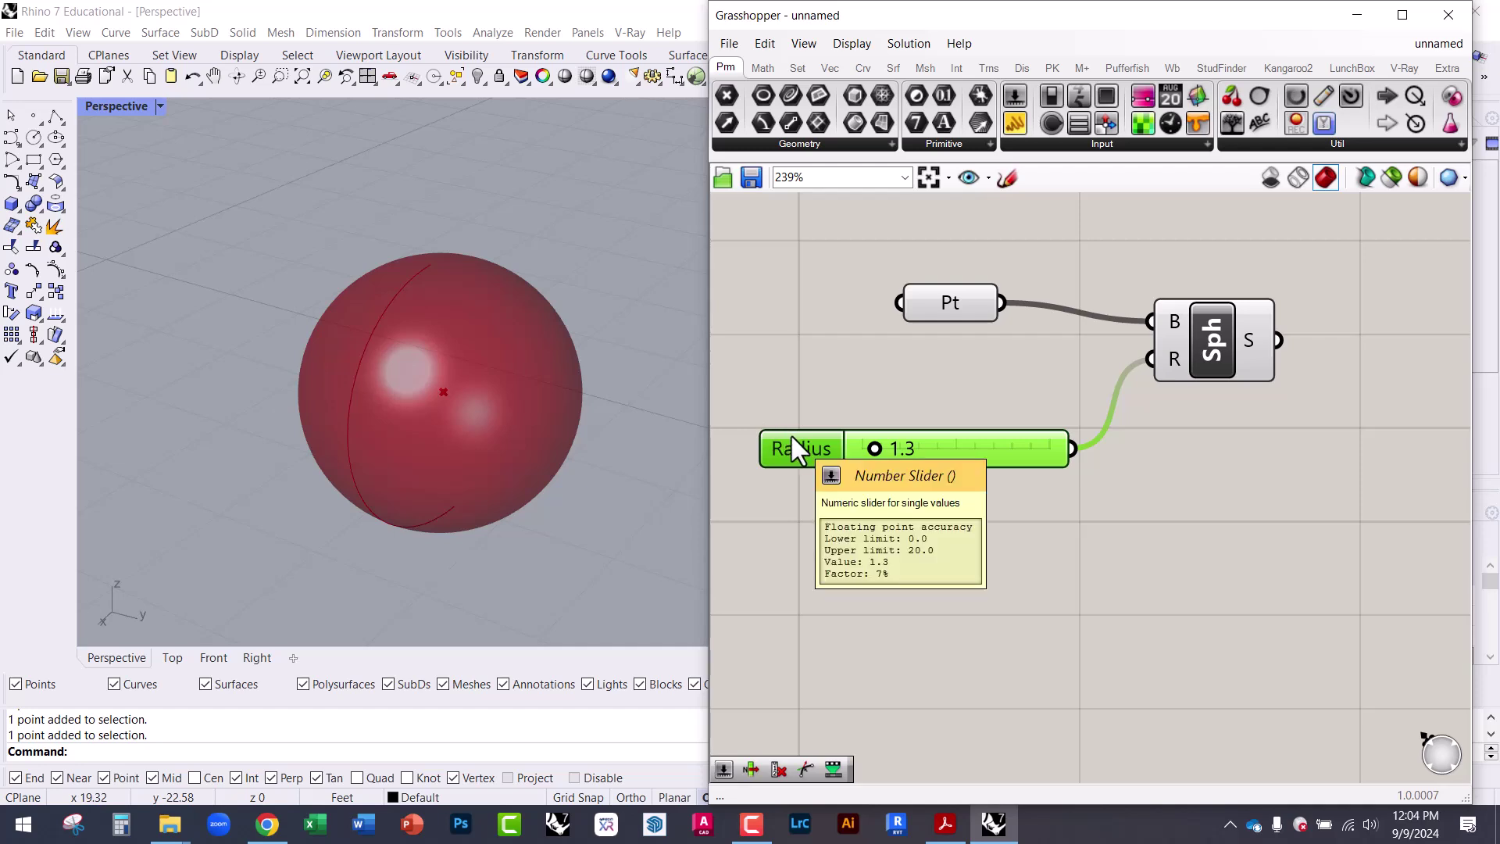
right_click_drag(1248, 405, 1078, 391)
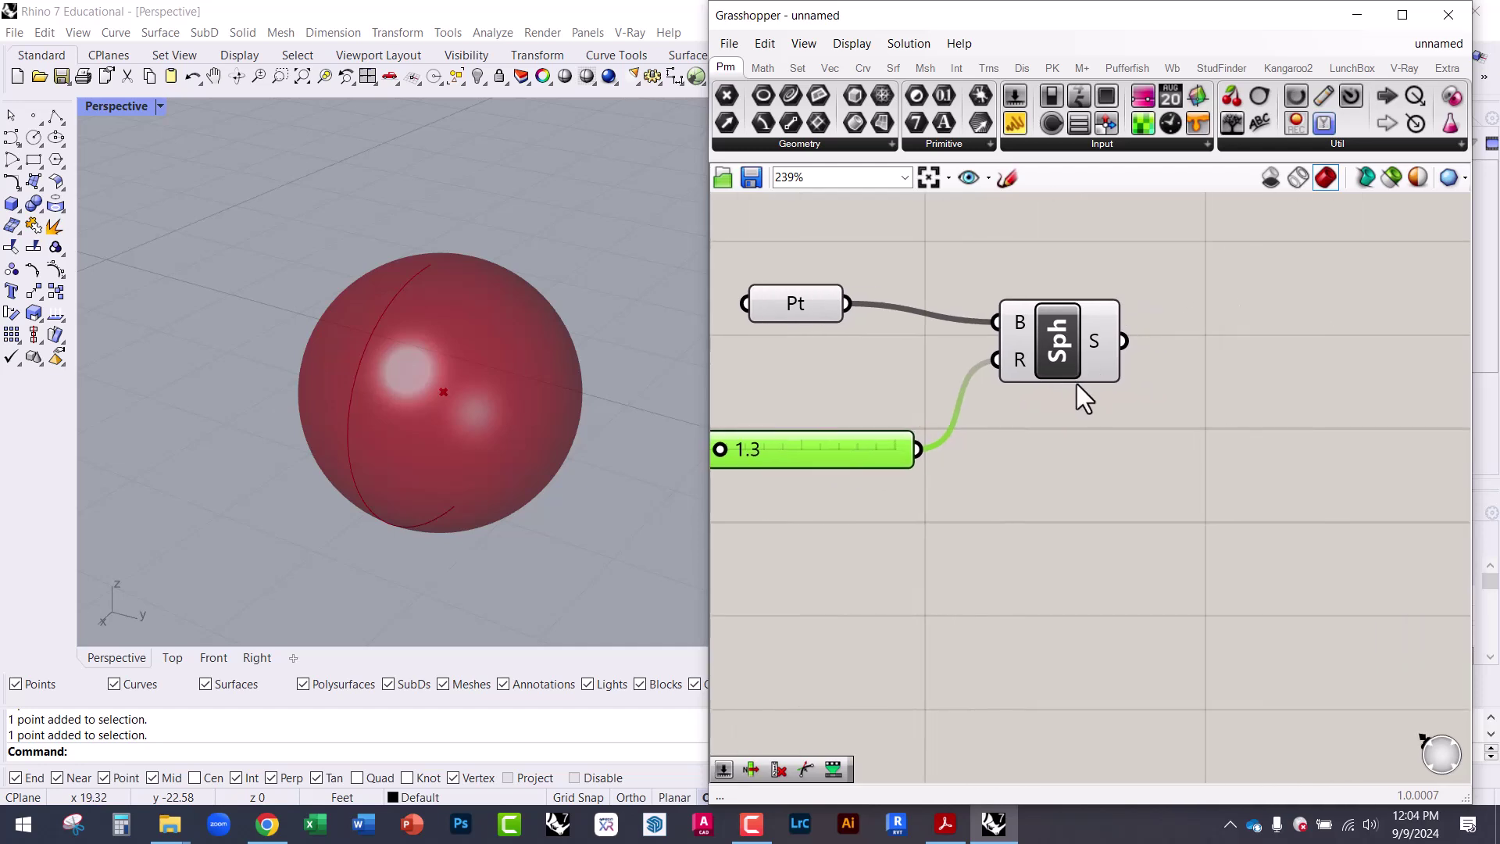
- Place a Populate Geometry component from Vector > Grid beside the sphere component
left_click(1058, 308)
left_click(1055, 231)
right_click_drag(1054, 231, 1026, 251)
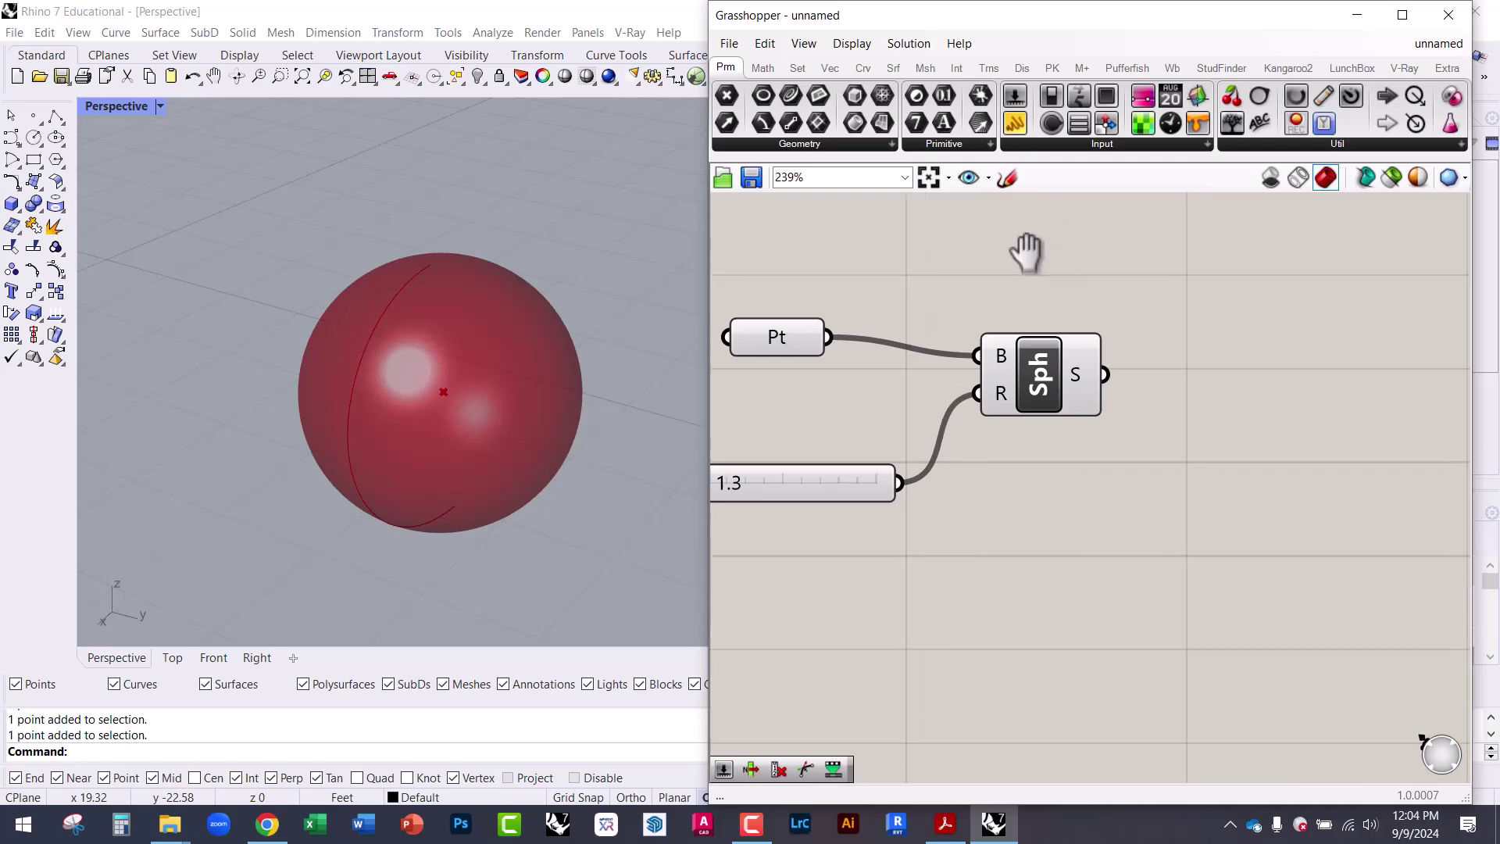
left_click(893, 68)
left_click_drag(711, 54, 321, 55)
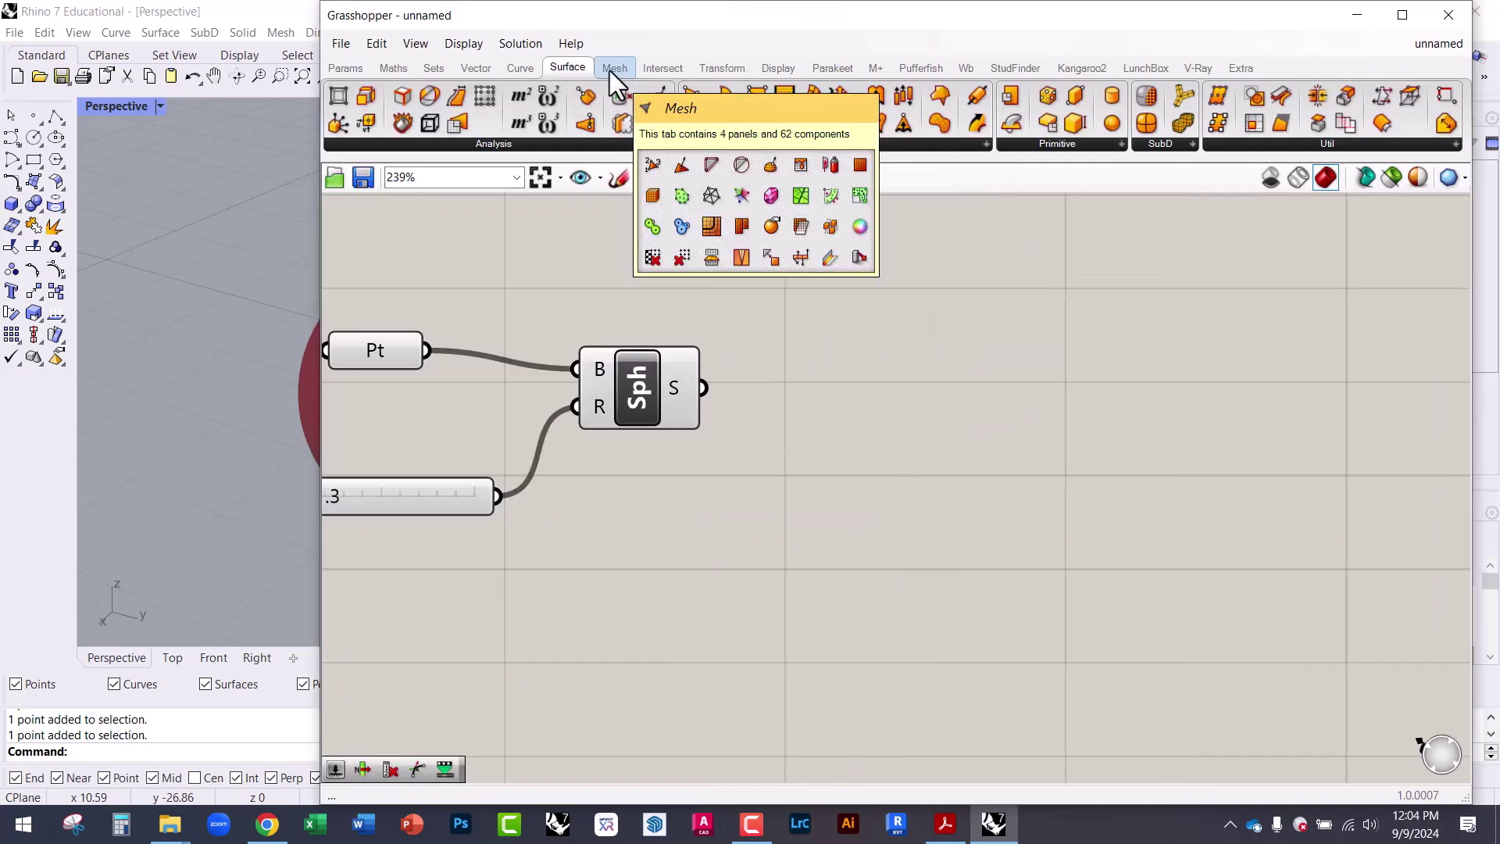
left_click(522, 68)
left_click(492, 67)
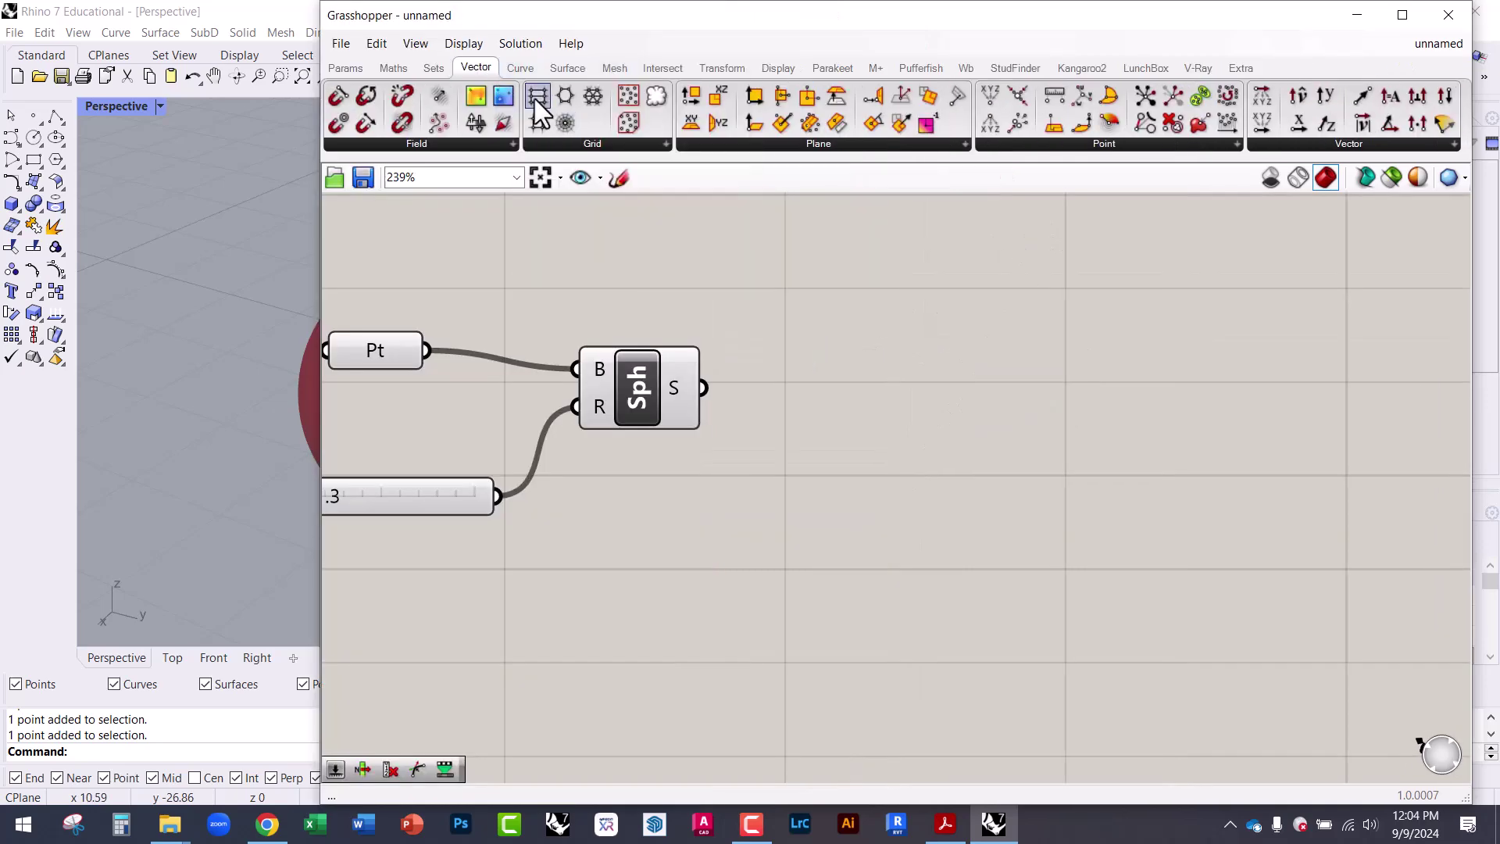
left_click(650, 141)
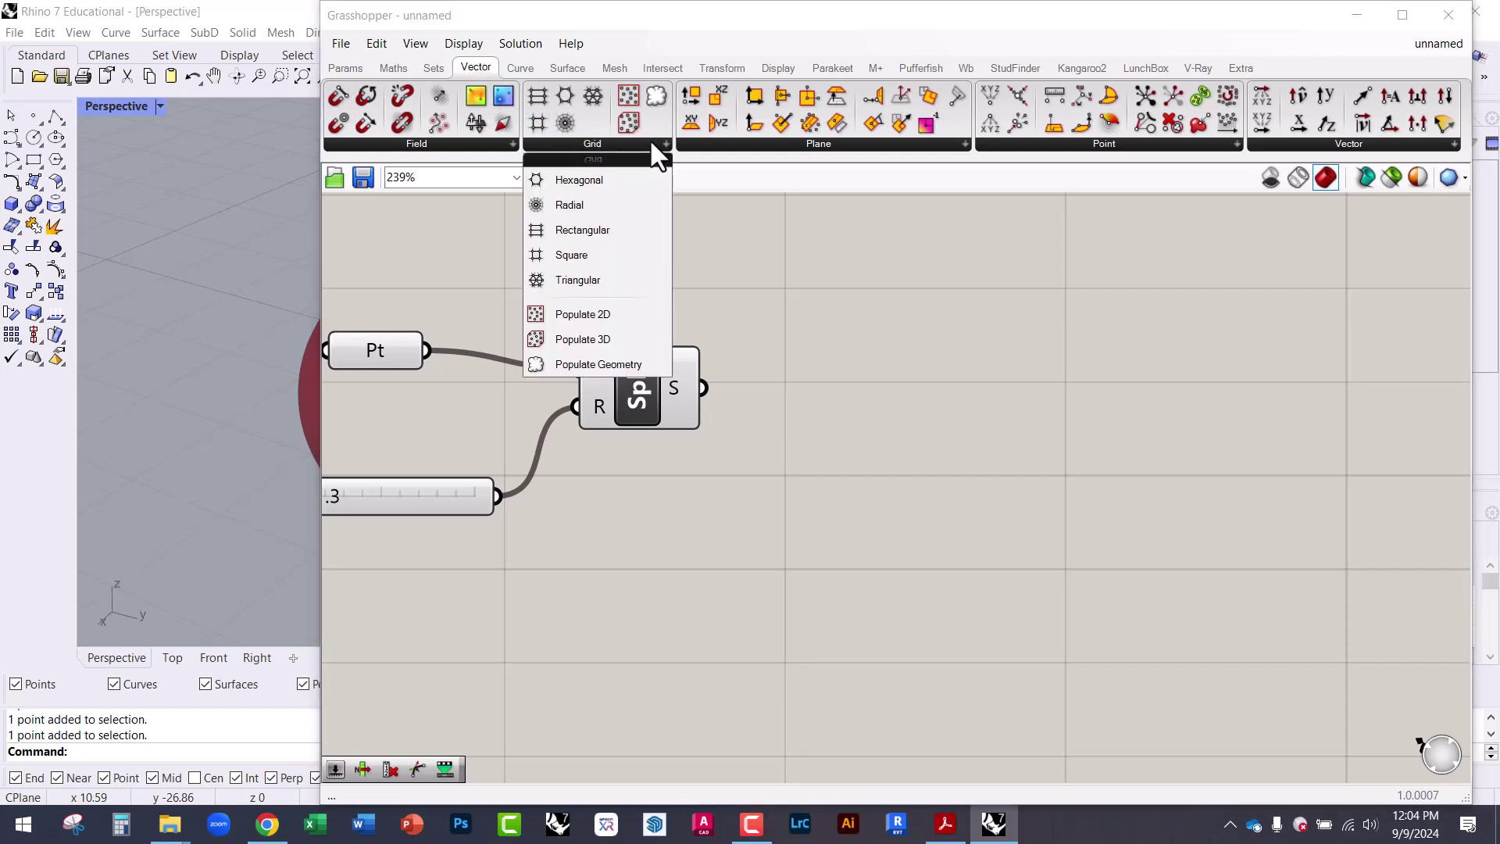
left_click(567, 365)
left_click(922, 393)
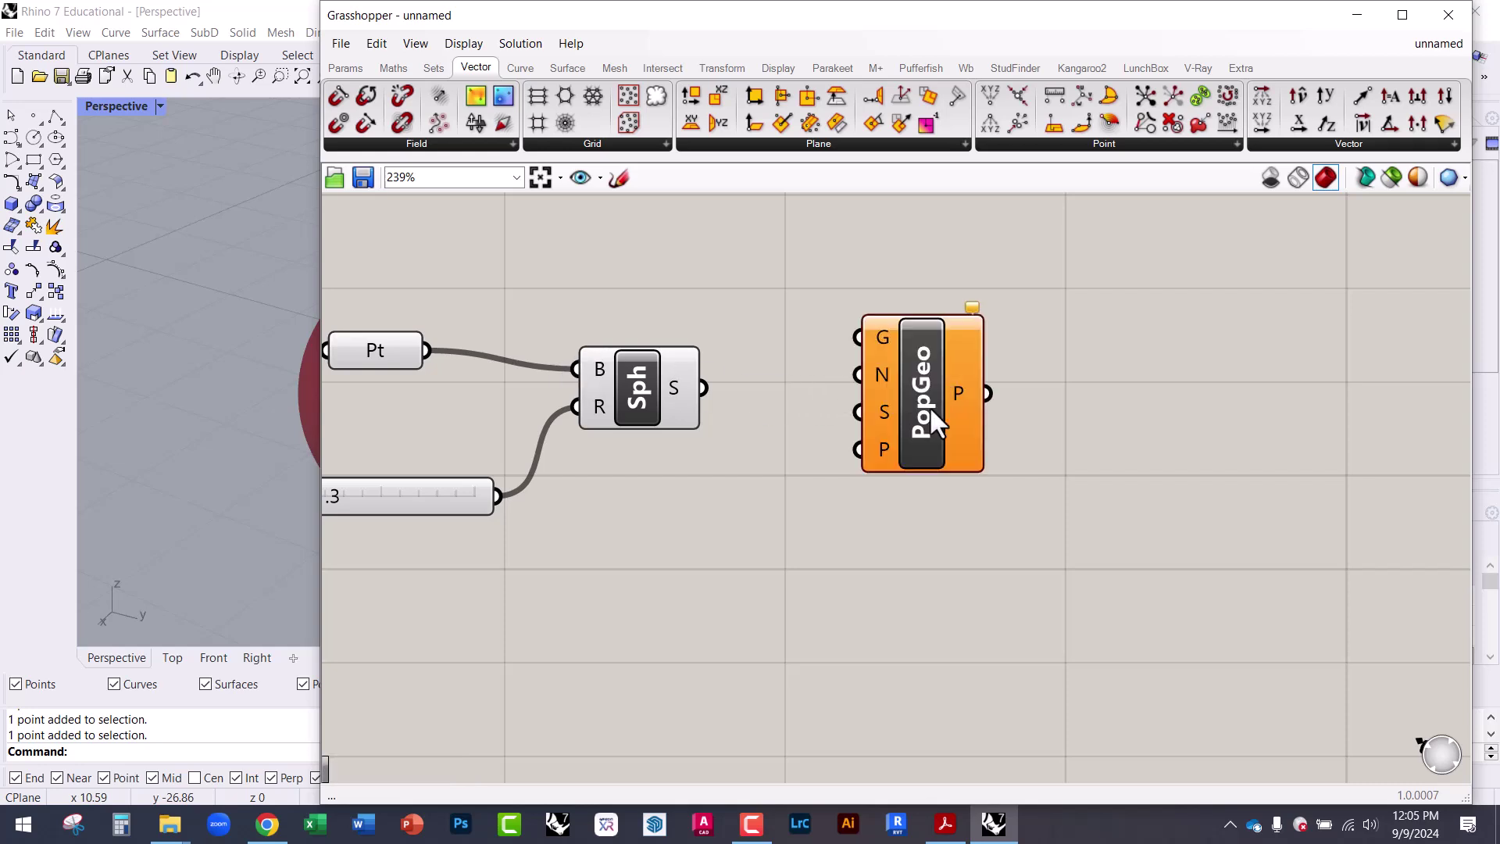
left_click_drag(917, 402, 864, 452)
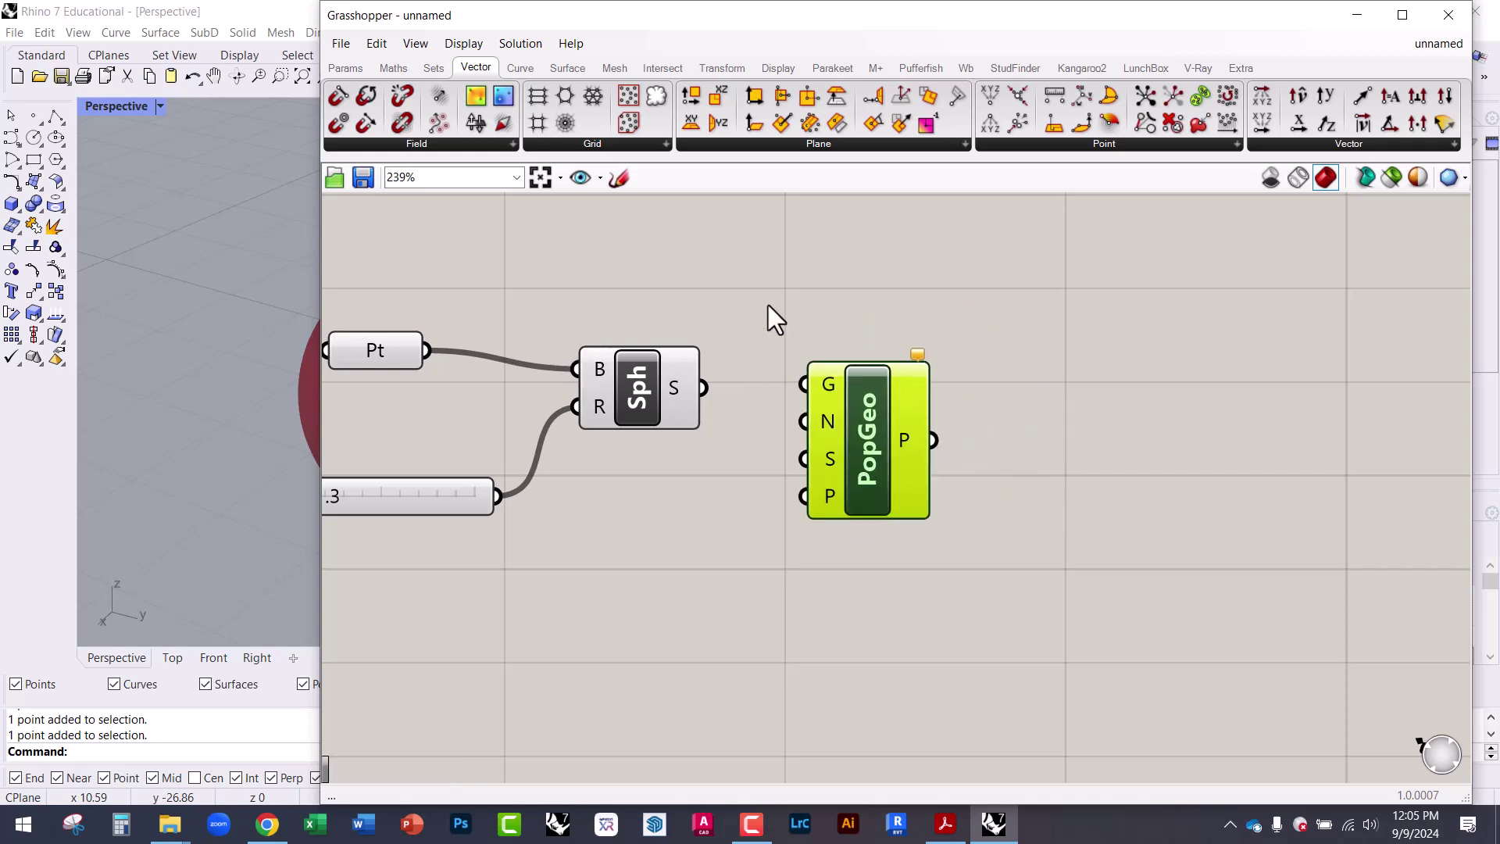
left_click(744, 316)
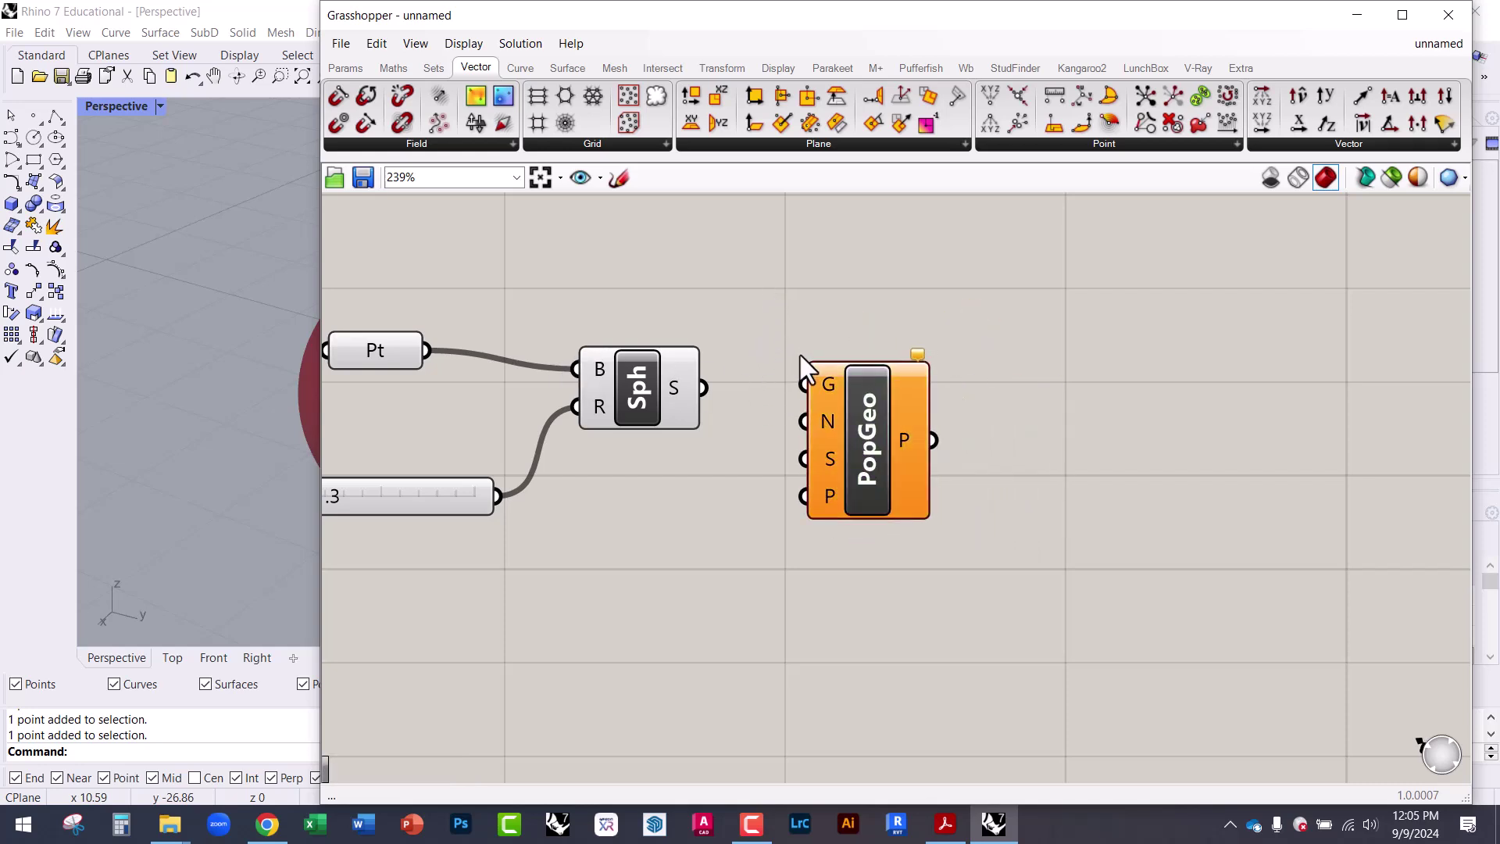
- Feed the sphere into PopGeo's G input and view the 100 scattered points in Rhino
mouse_move(836, 383)
scroll(814, 397, "up", 3)
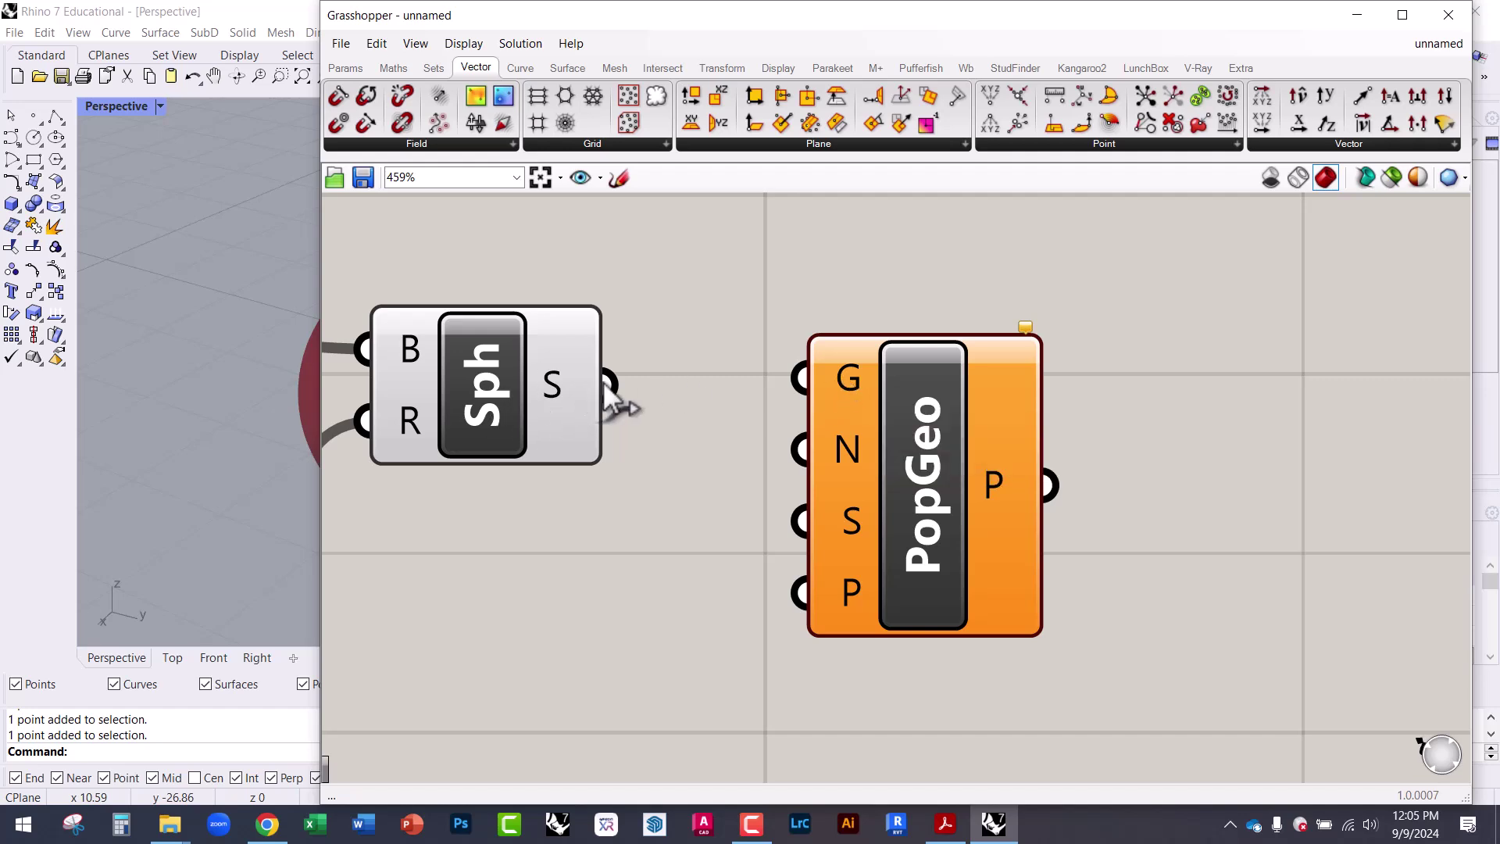
left_click_drag(603, 381, 800, 378)
left_click_drag(859, 436, 909, 475)
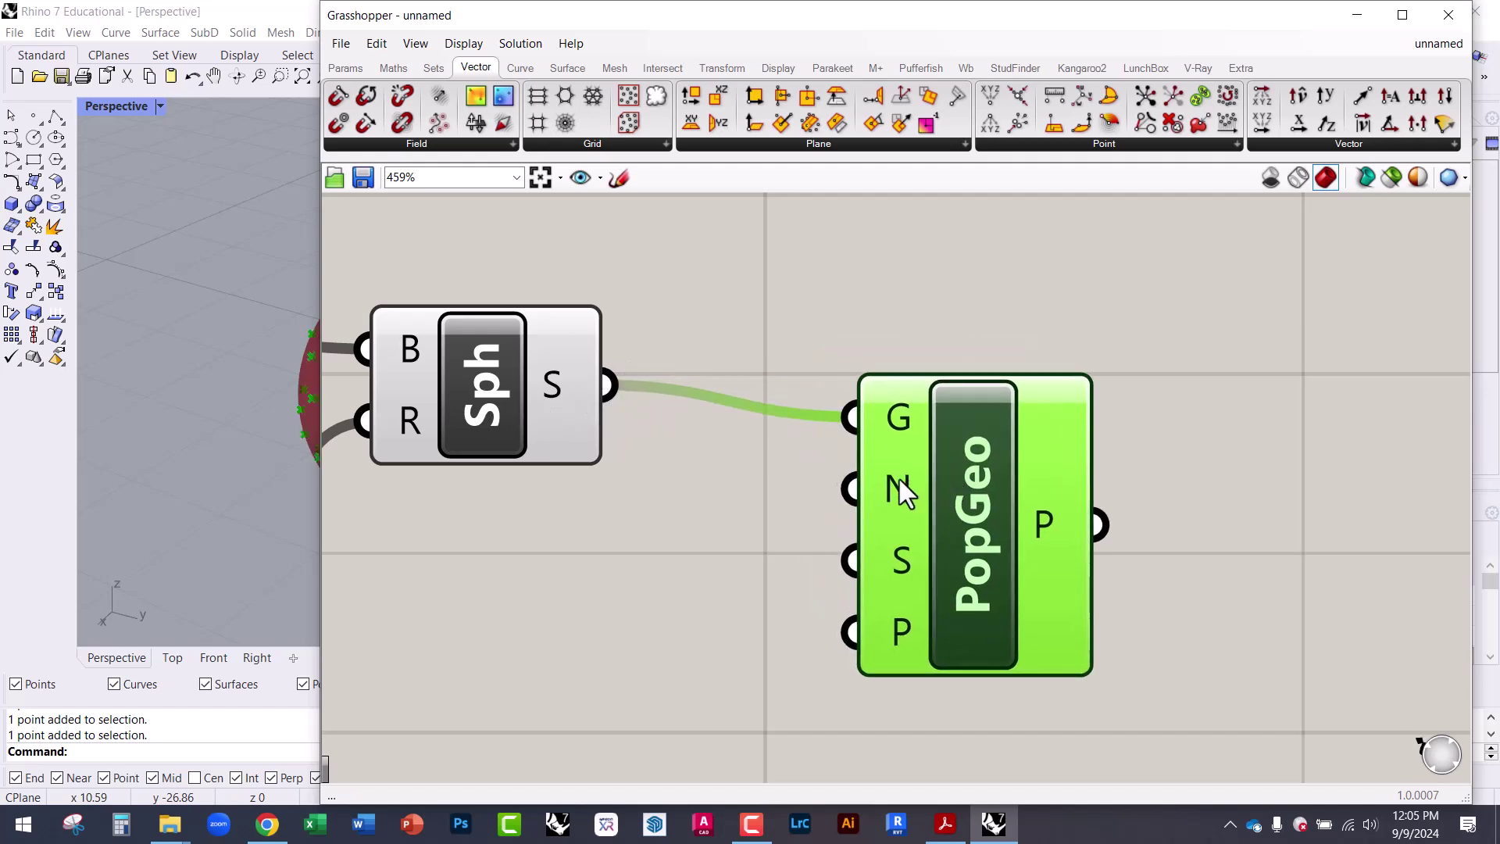
mouse_move(899, 481)
left_click_drag(321, 284, 707, 326)
right_click_drag(431, 348, 485, 345)
mouse_move(1286, 486)
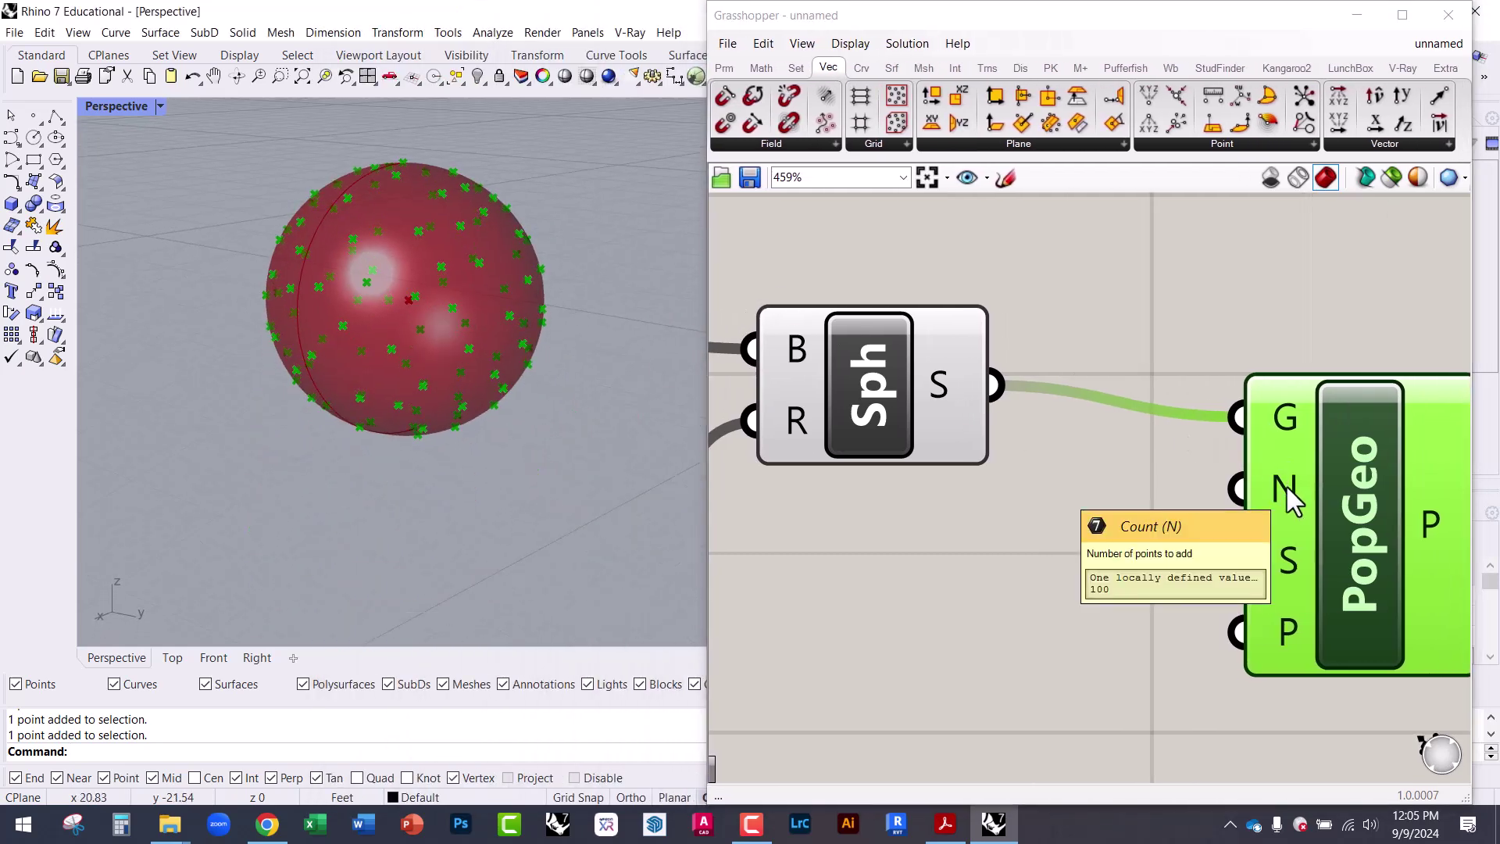
scroll(1065, 496, "down", 5)
- Add a number slider starting at 250 and wire it to PopGeo's N input
left_click_drag(1283, 397, 1323, 457)
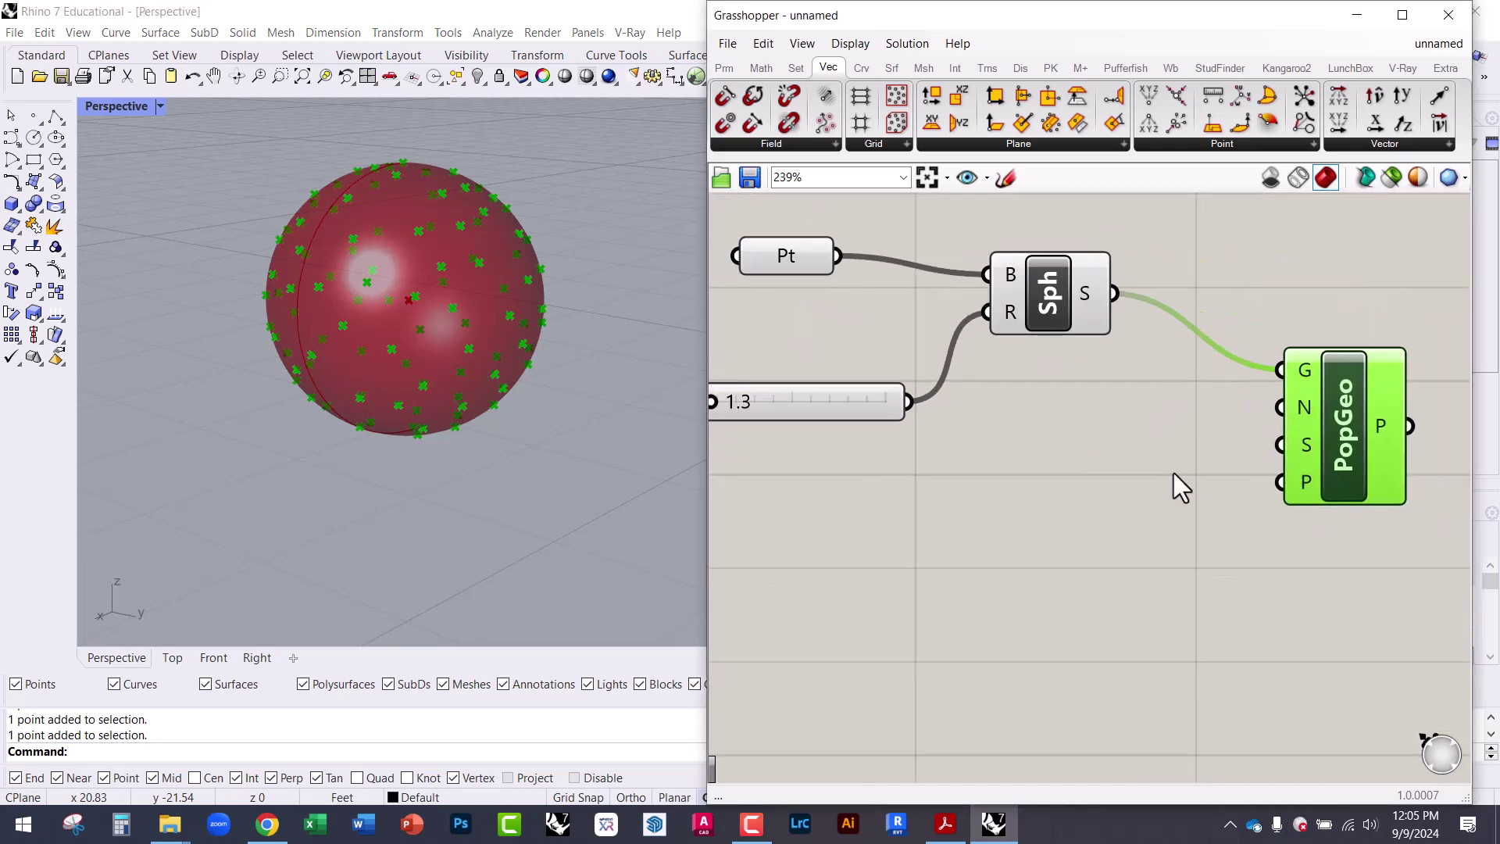
right_click_drag(1117, 466, 1046, 514)
double_click(968, 512)
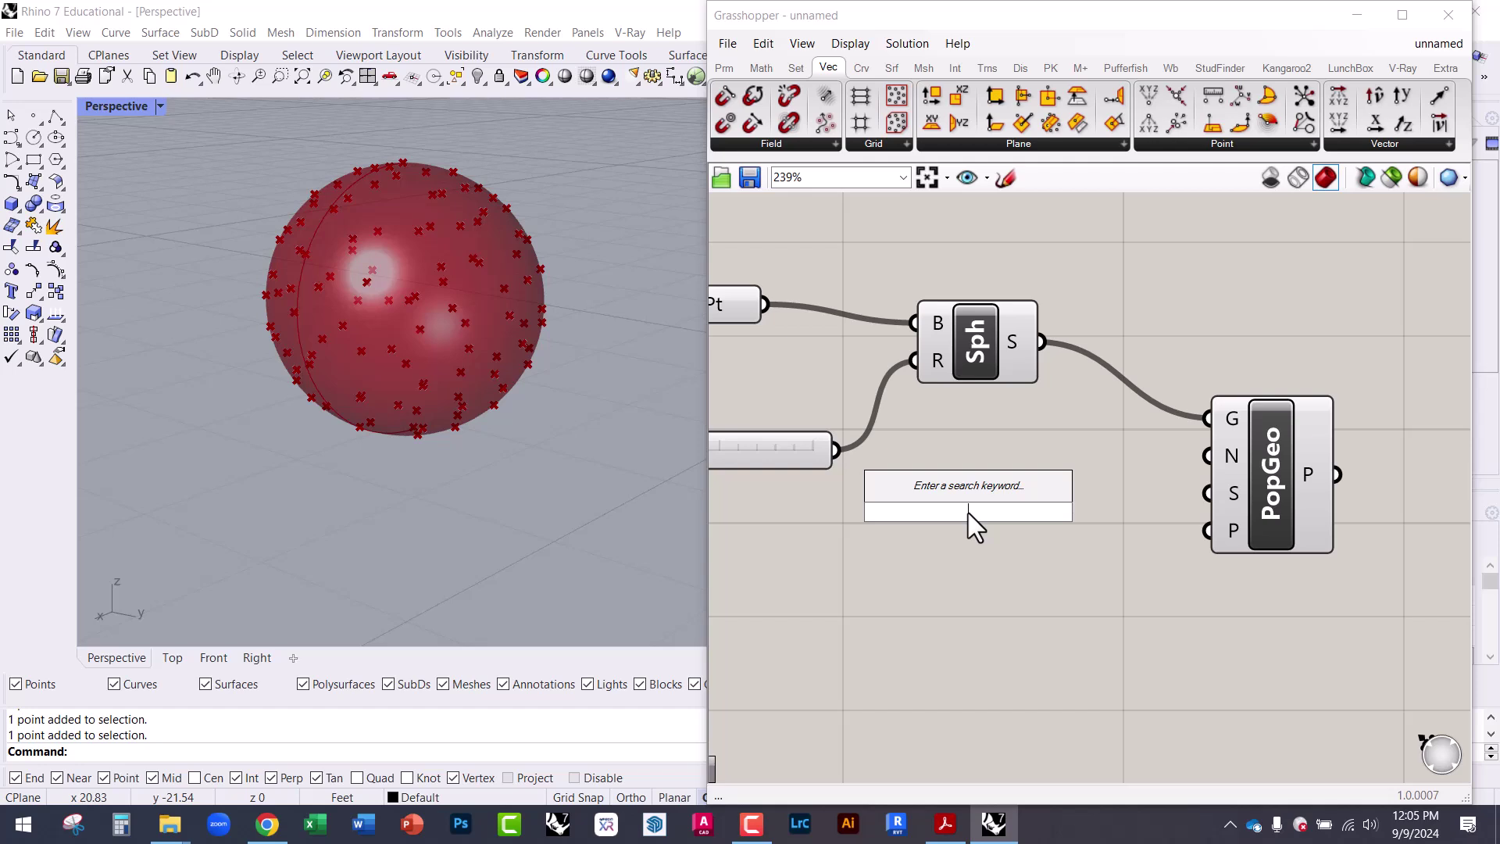
type("250")
key("Return")
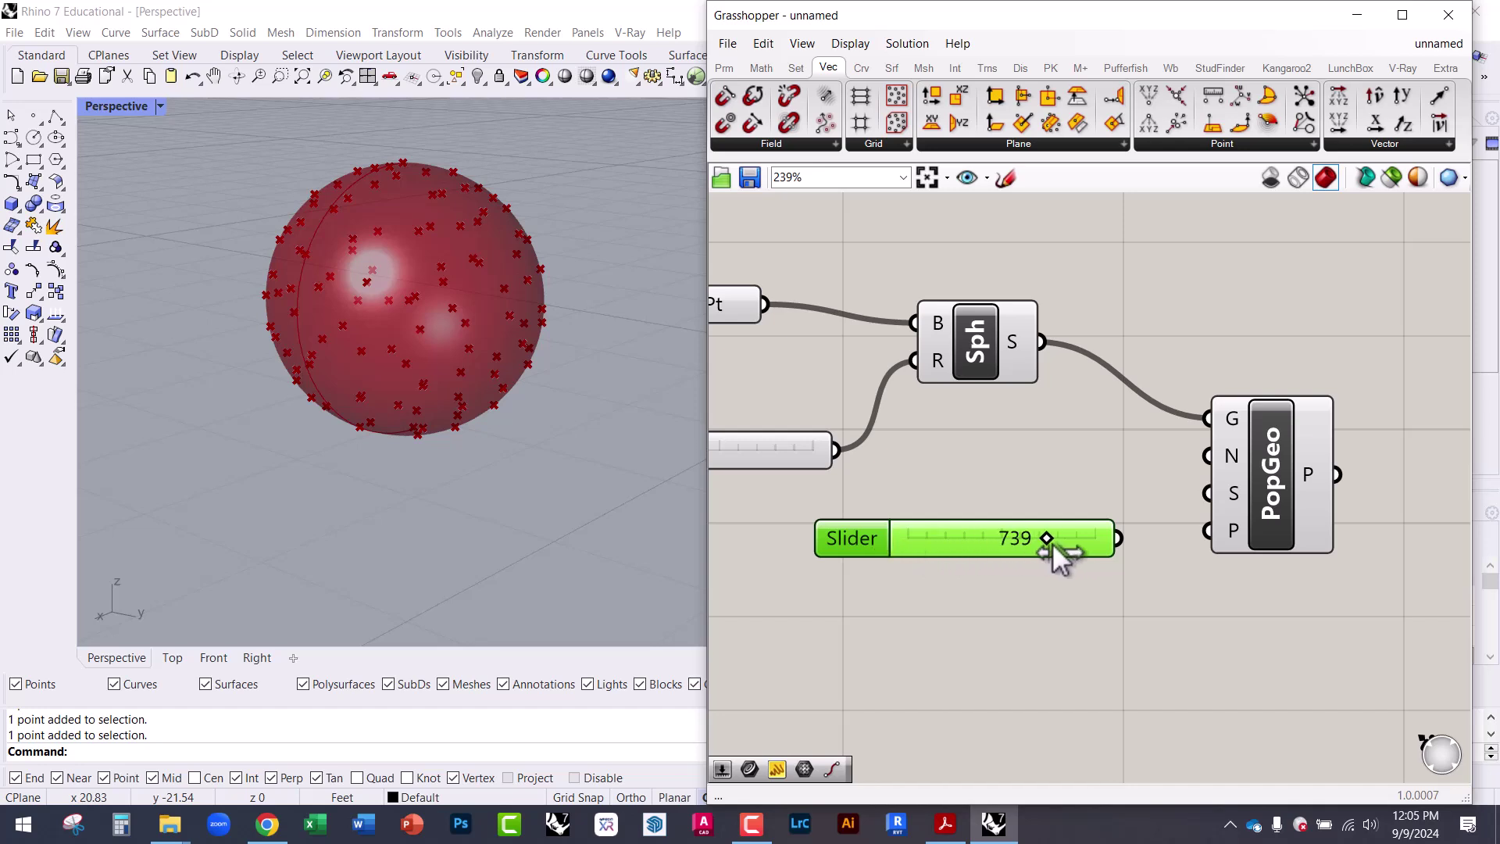
left_click_drag(1056, 543, 1209, 455)
left_click_drag(1286, 490, 1303, 505)
- Adjust the Count slider to 279 points and tidy the slider and PopGeo layout
left_click(711, 400)
scroll(435, 268, "up", 5)
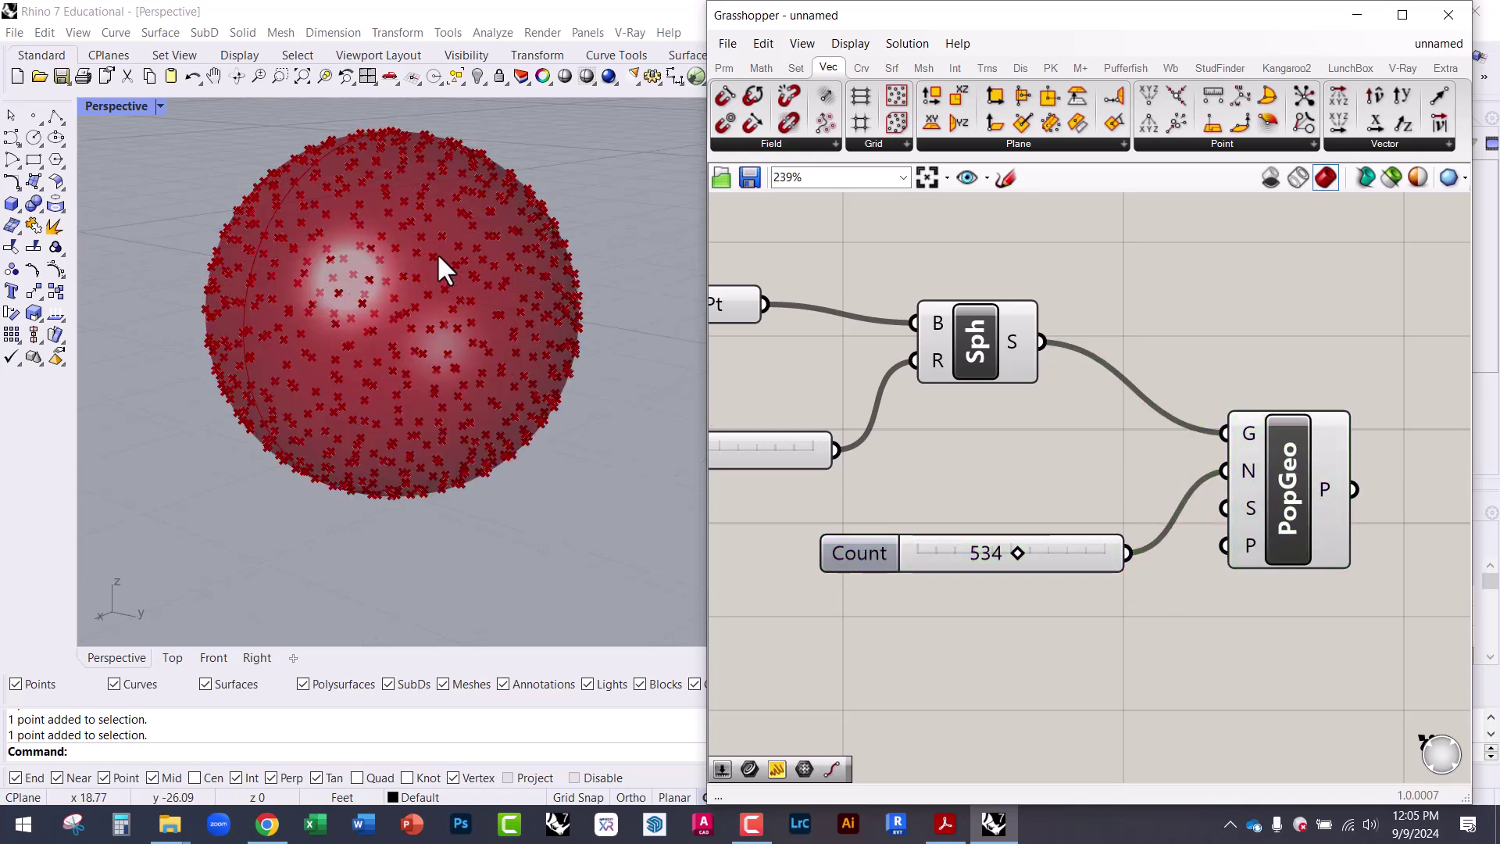
left_click_drag(1013, 555, 974, 553)
scroll(578, 429, "down", 5)
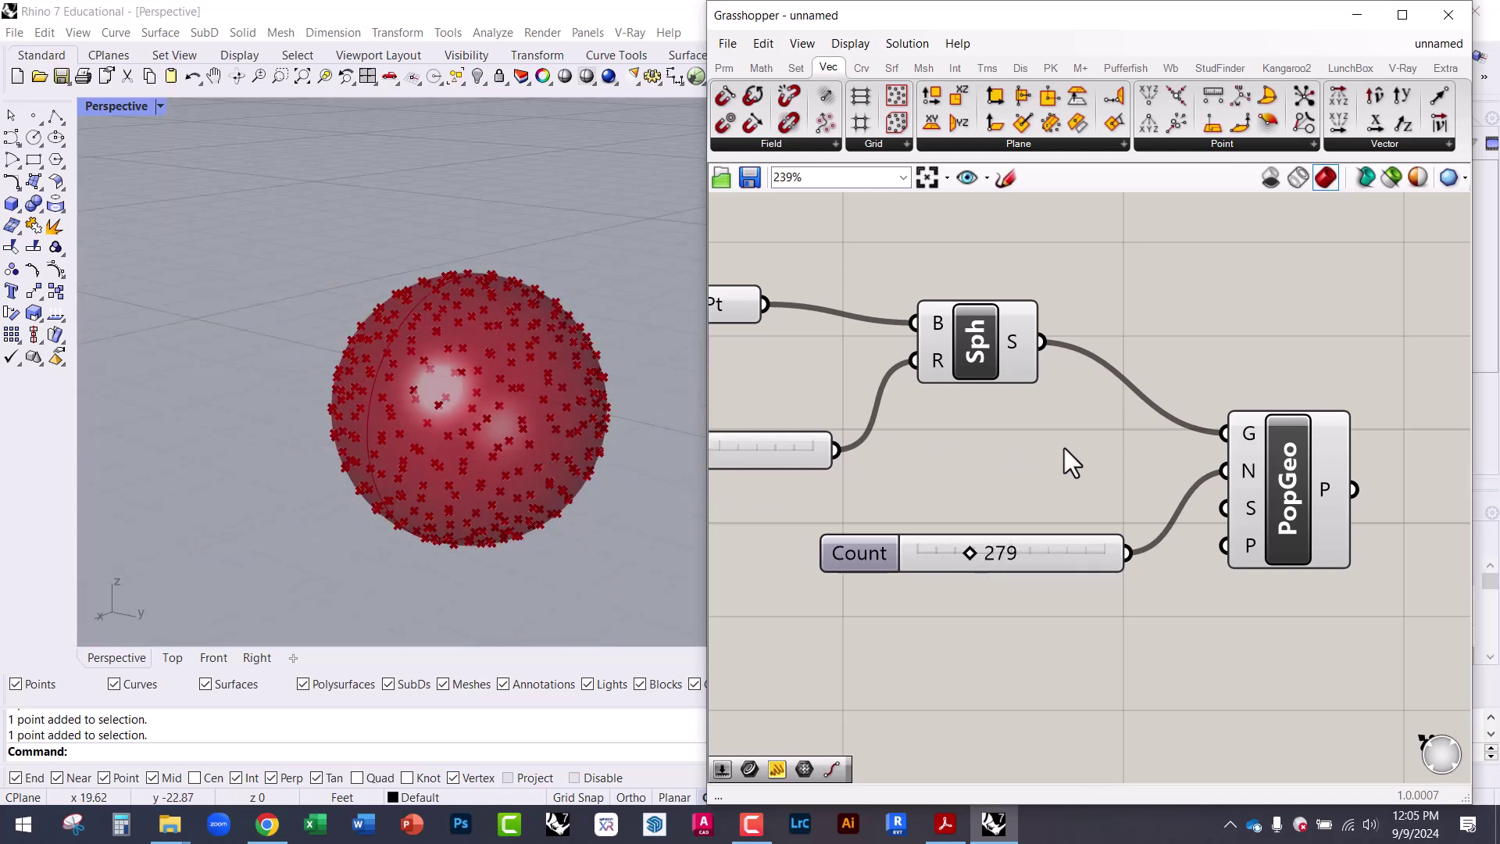
right_click_drag(1091, 543, 982, 492)
left_click_drag(981, 492, 945, 483)
left_click(1168, 474)
left_click_drag(1160, 464, 1166, 504)
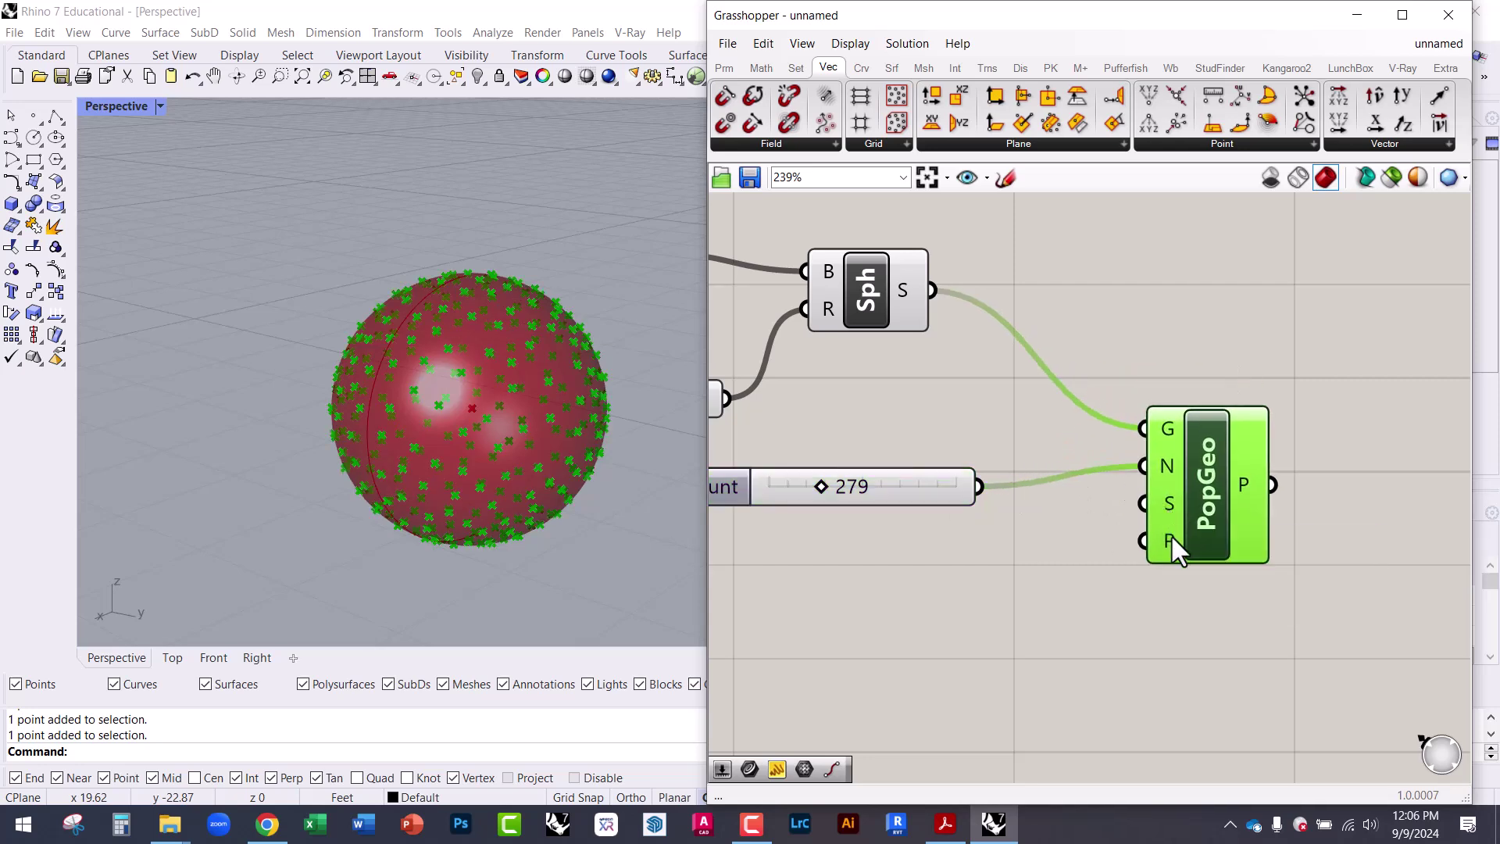
- Lower the Count slider from 279 to 204 points
left_click_drag(1170, 533, 1159, 475)
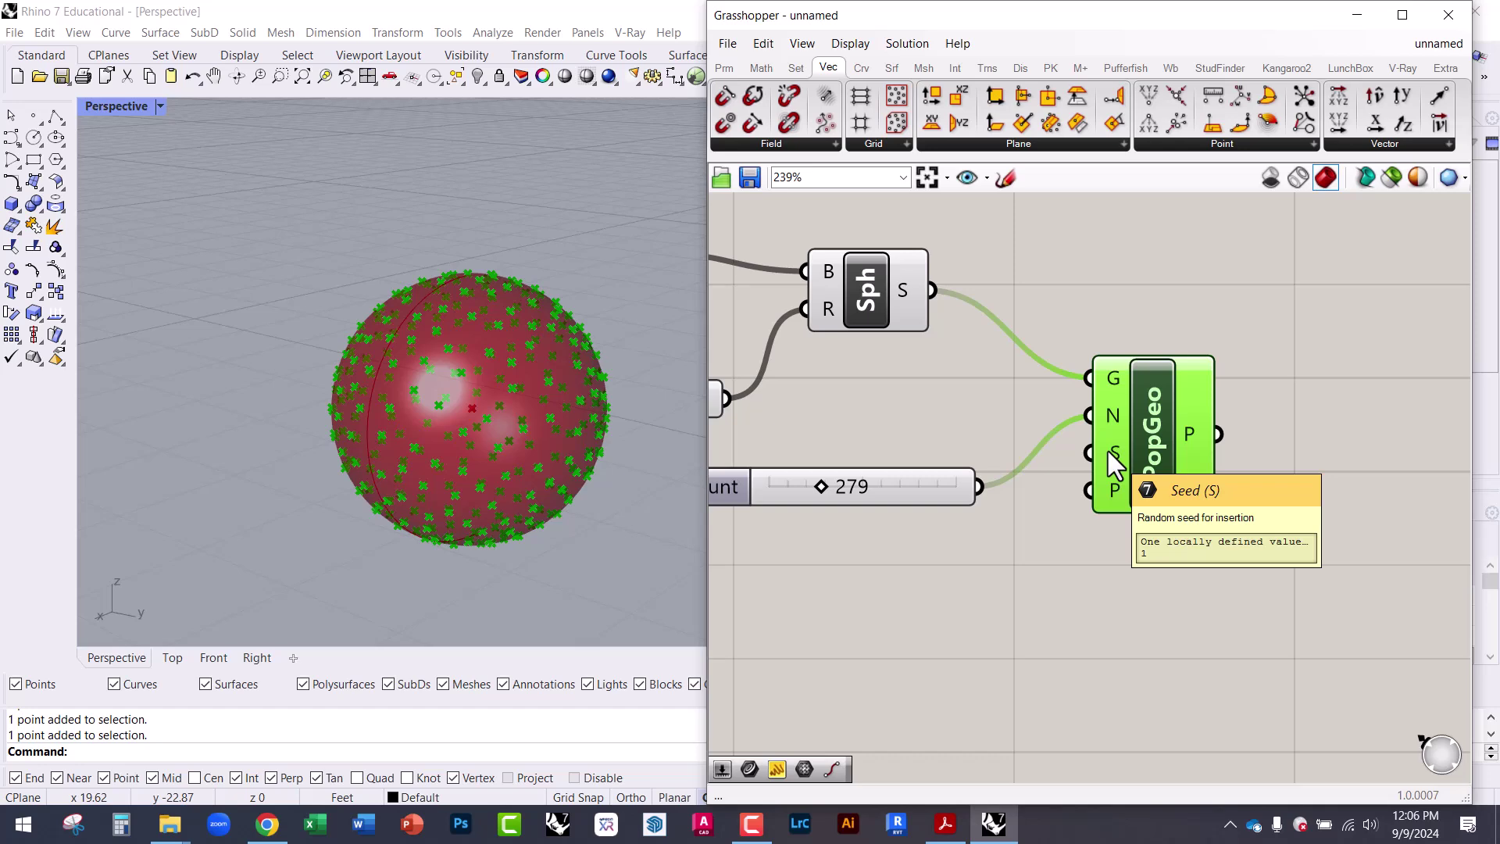
left_click_drag(924, 480, 930, 451)
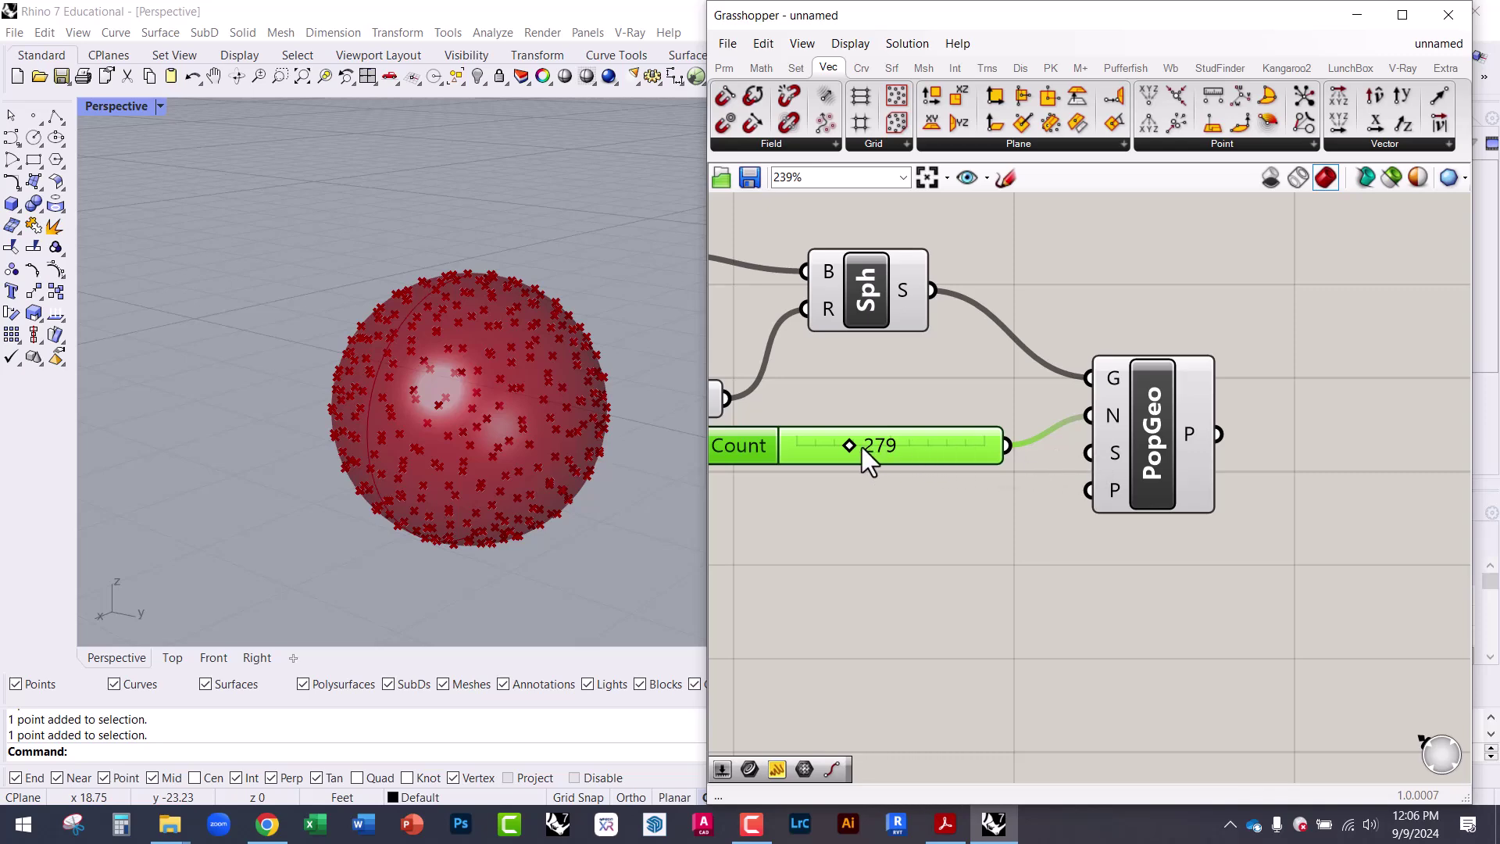
left_click_drag(851, 446, 838, 446)
left_click_drag(878, 354, 896, 367)
left_click_drag(934, 453, 936, 469)
- Line up the Count slider and PopGeo lower on the canvas
right_click_drag(603, 462, 546, 472)
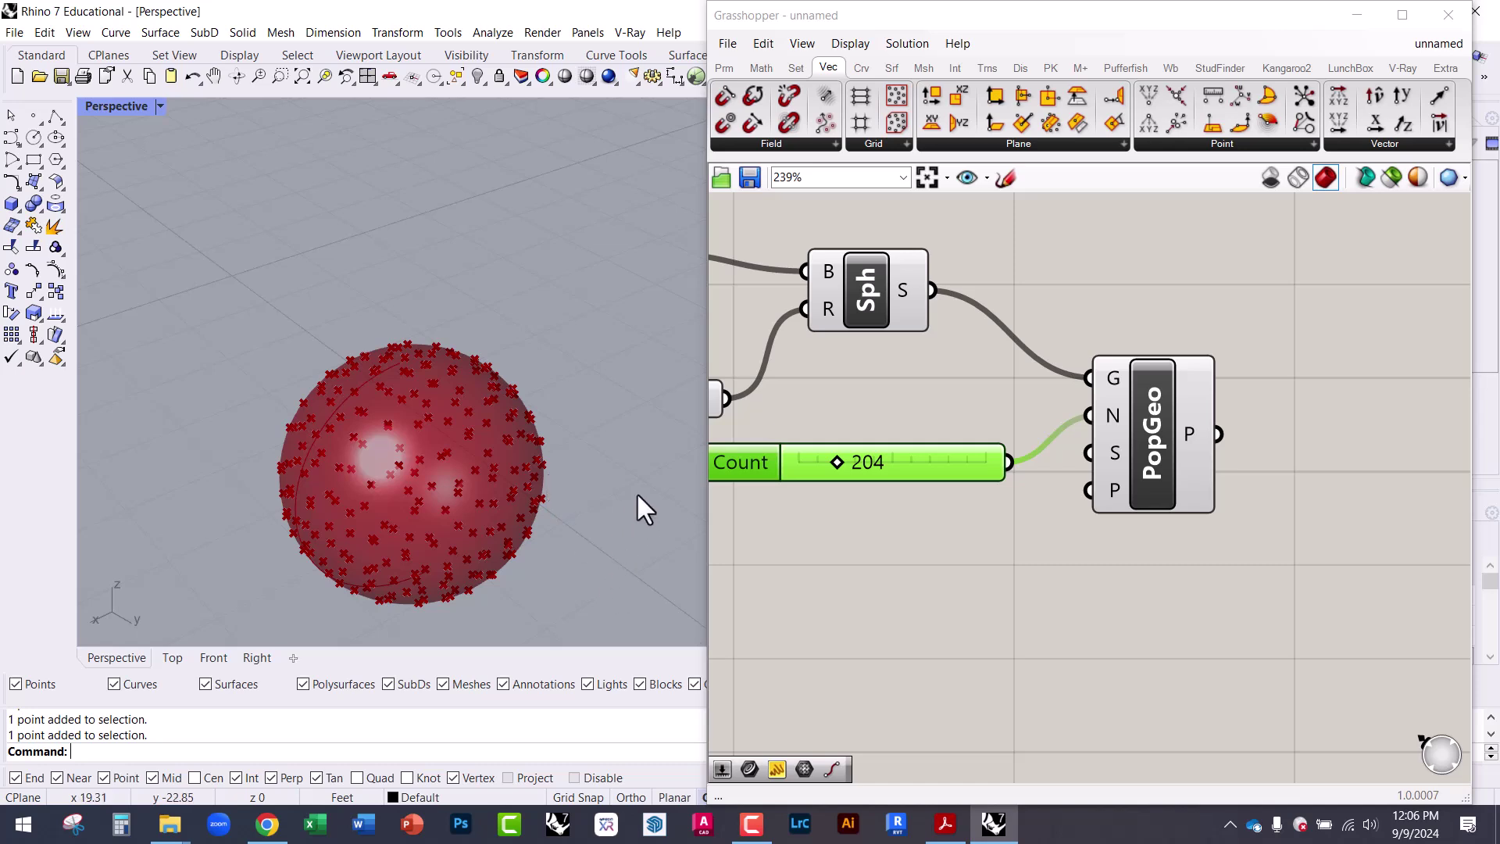
left_click(1056, 256)
left_click_drag(943, 463, 906, 531)
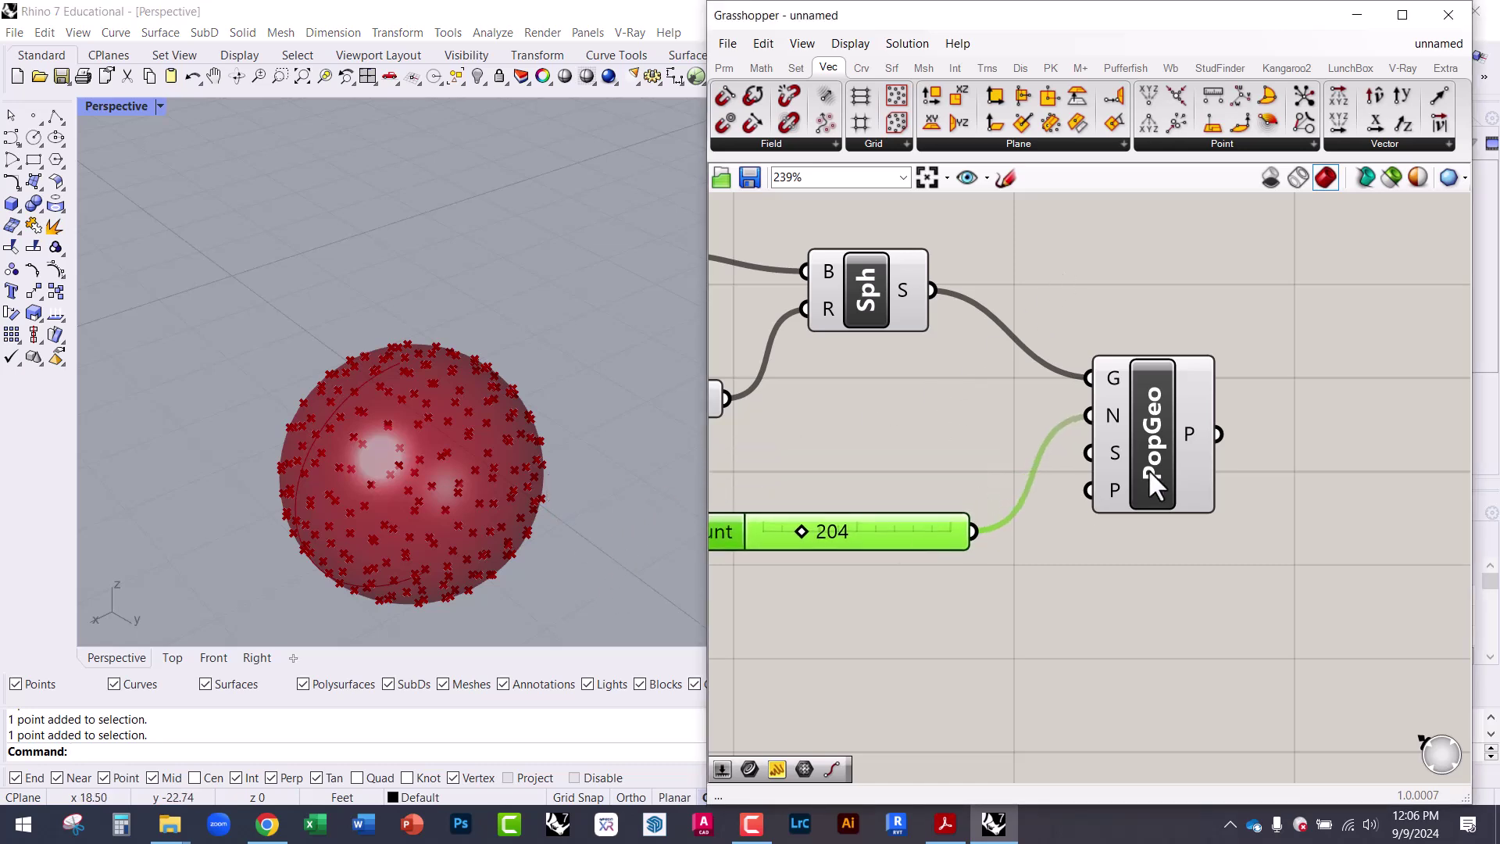
left_click_drag(1149, 469, 1150, 525)
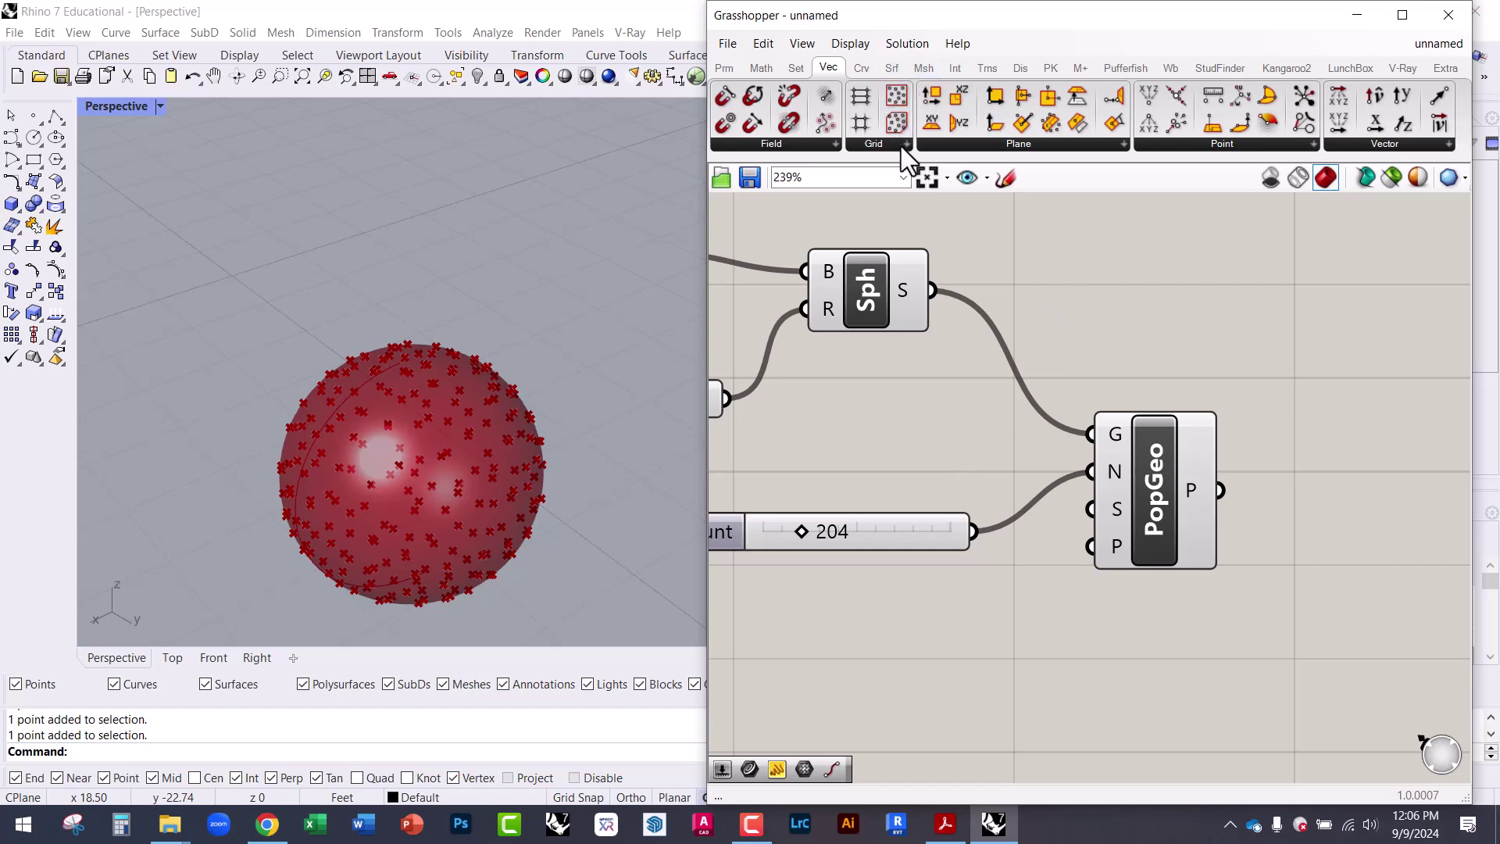
- Open the Mesh tab's Triangulation dropdown listing Voronoi 3D
left_click(923, 70)
left_click(1034, 143)
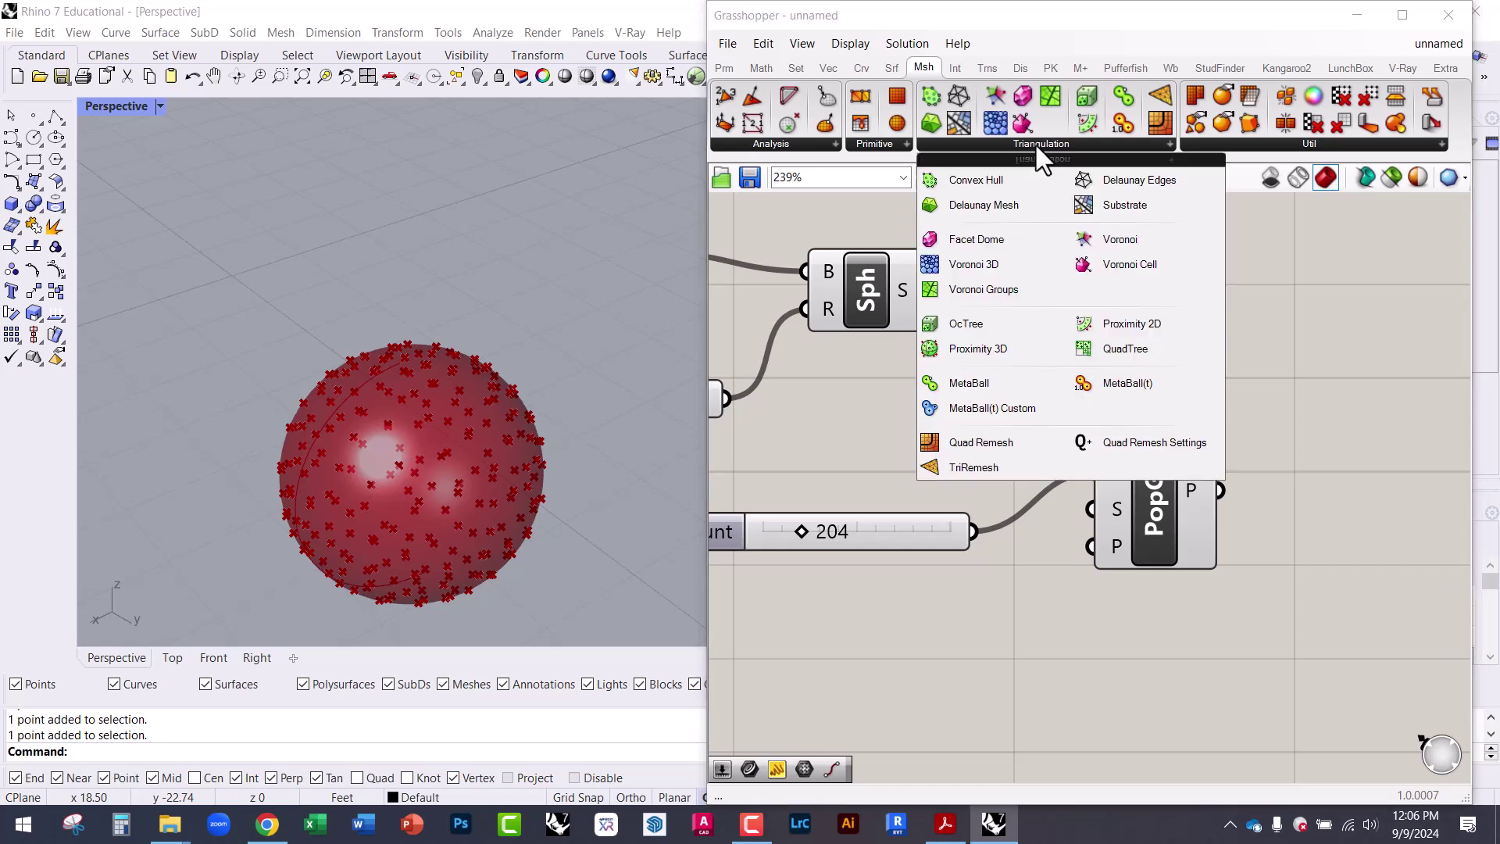
- Place a Voronoi 3D component and feed PopGeo's points into its P input
left_click(969, 265)
left_click(1329, 403)
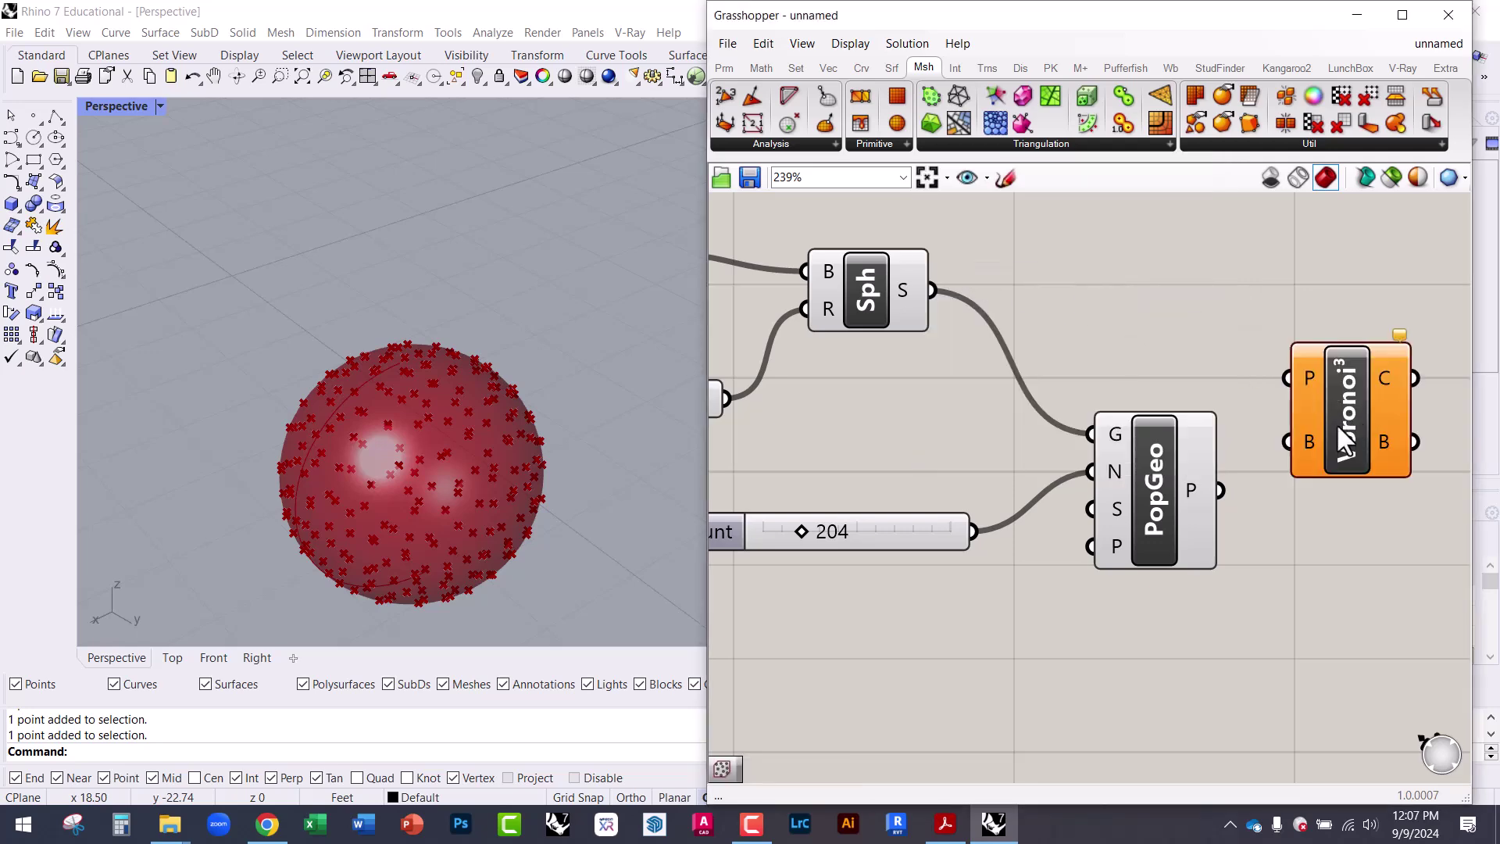
right_click_drag(1236, 435, 1073, 305)
left_click_drag(1132, 273, 1300, 410)
scroll(1270, 429, "up", 4)
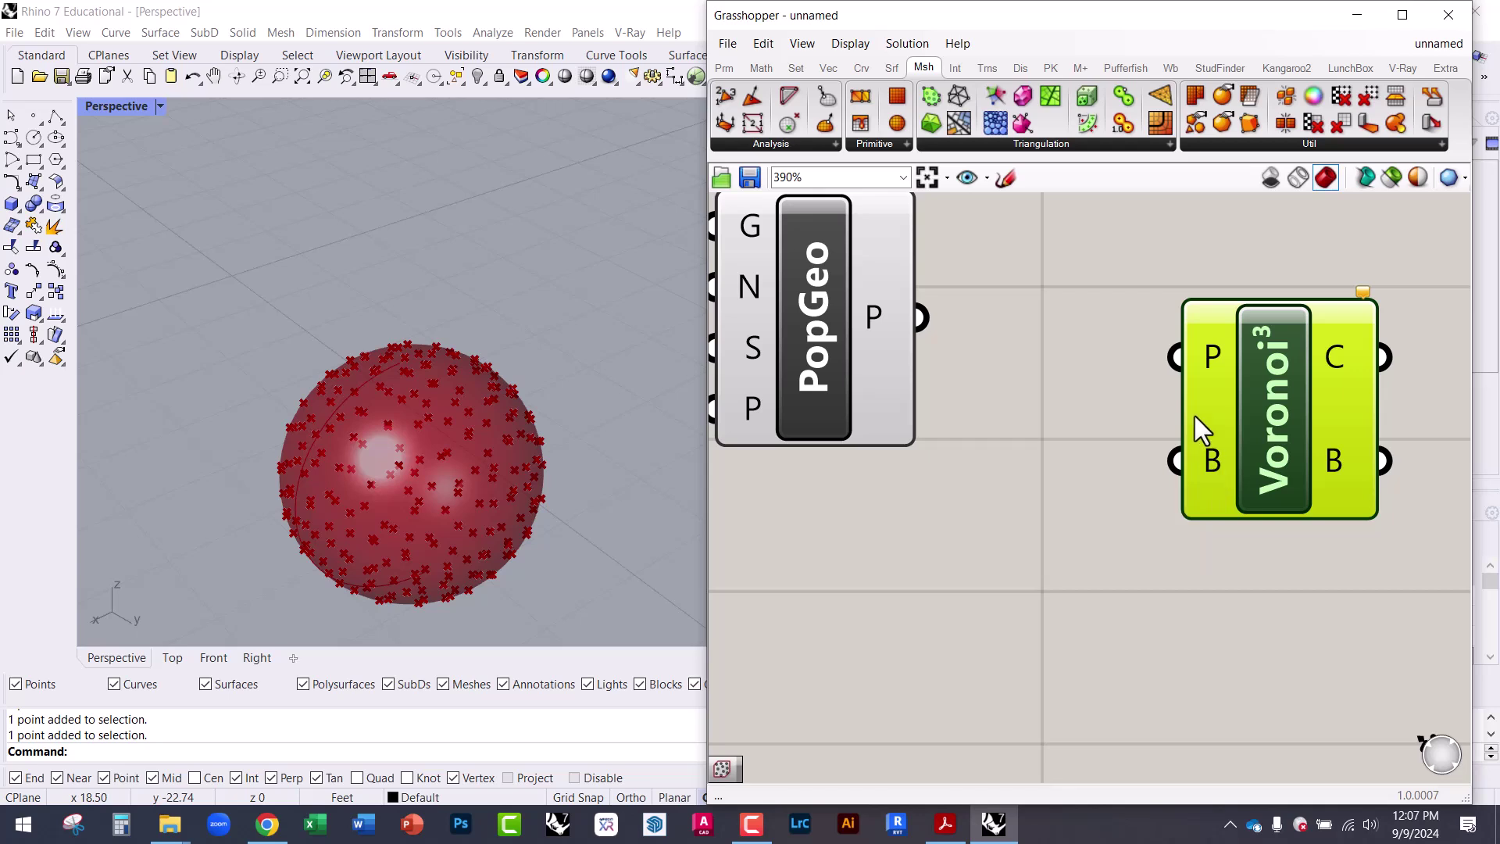
left_click(1094, 361)
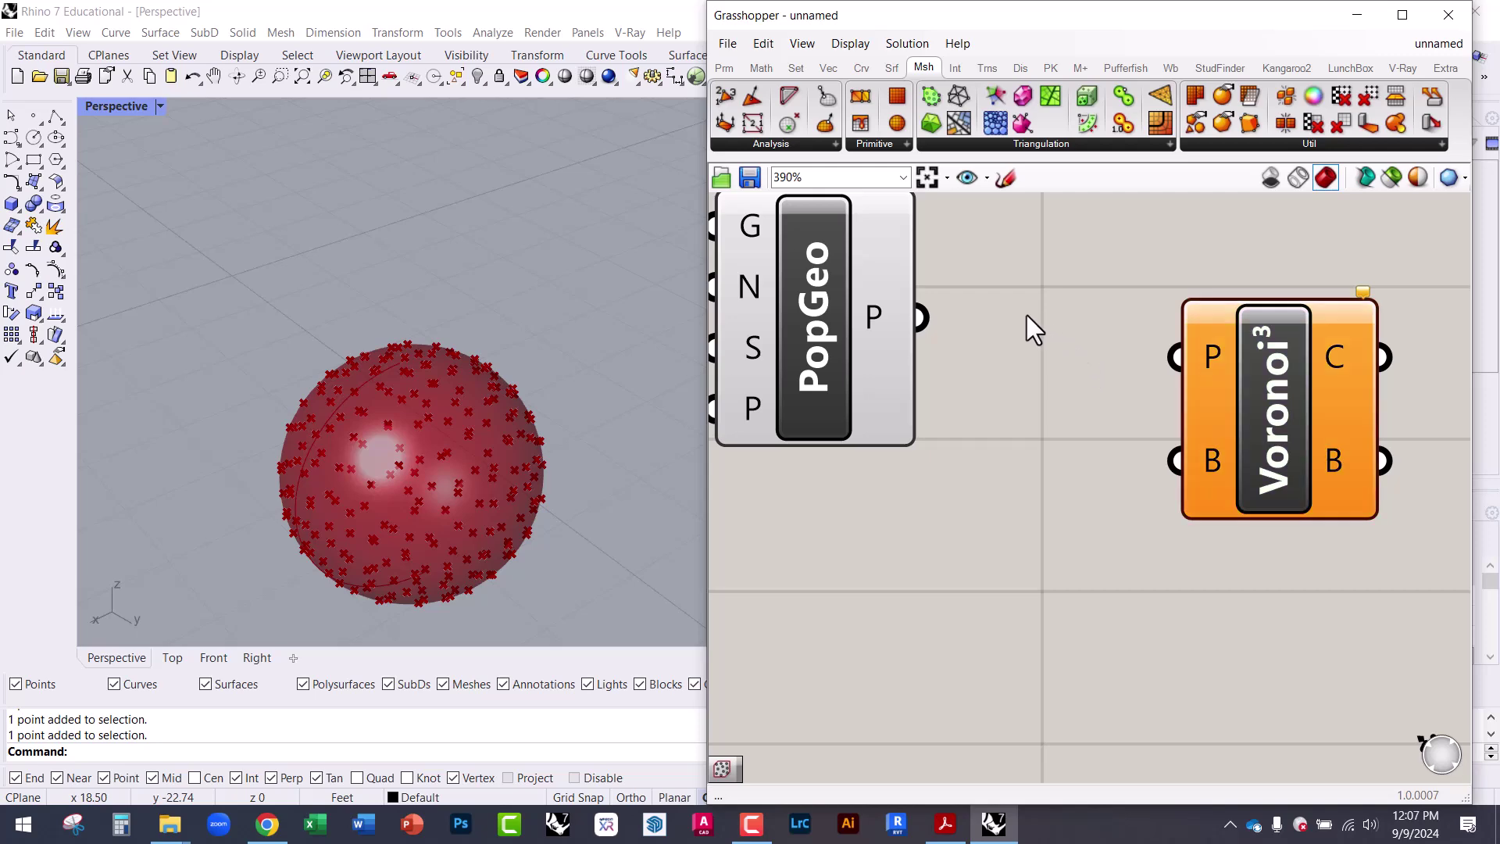
scroll(1029, 317, "down", 2)
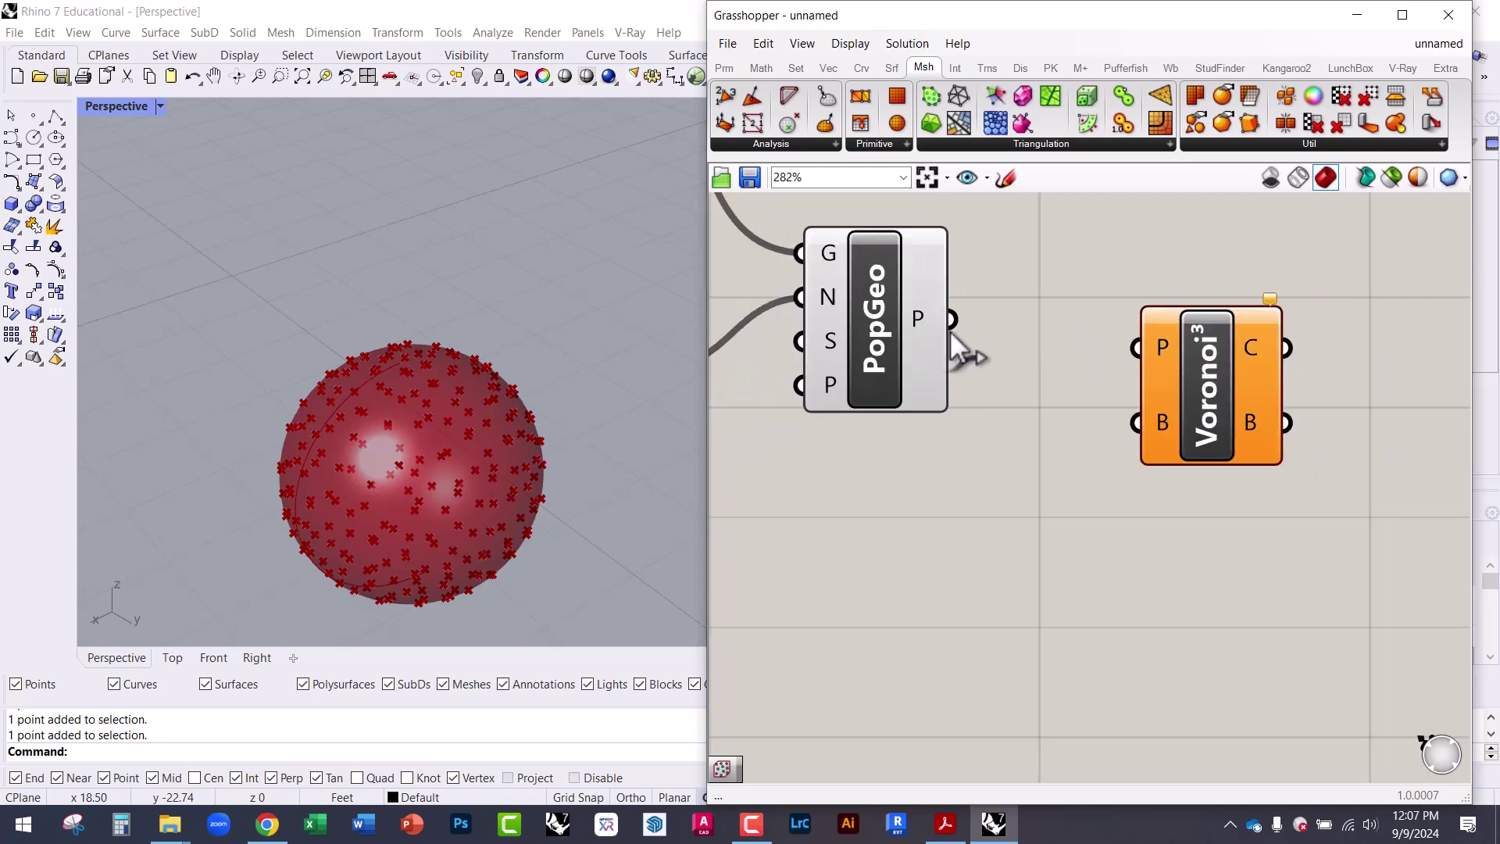
left_click_drag(953, 332, 1197, 420)
left_click(1207, 387)
- Orbit and zoom the Rhino view to inspect the green box of Voronoi cells
scroll(472, 425, "up", 5)
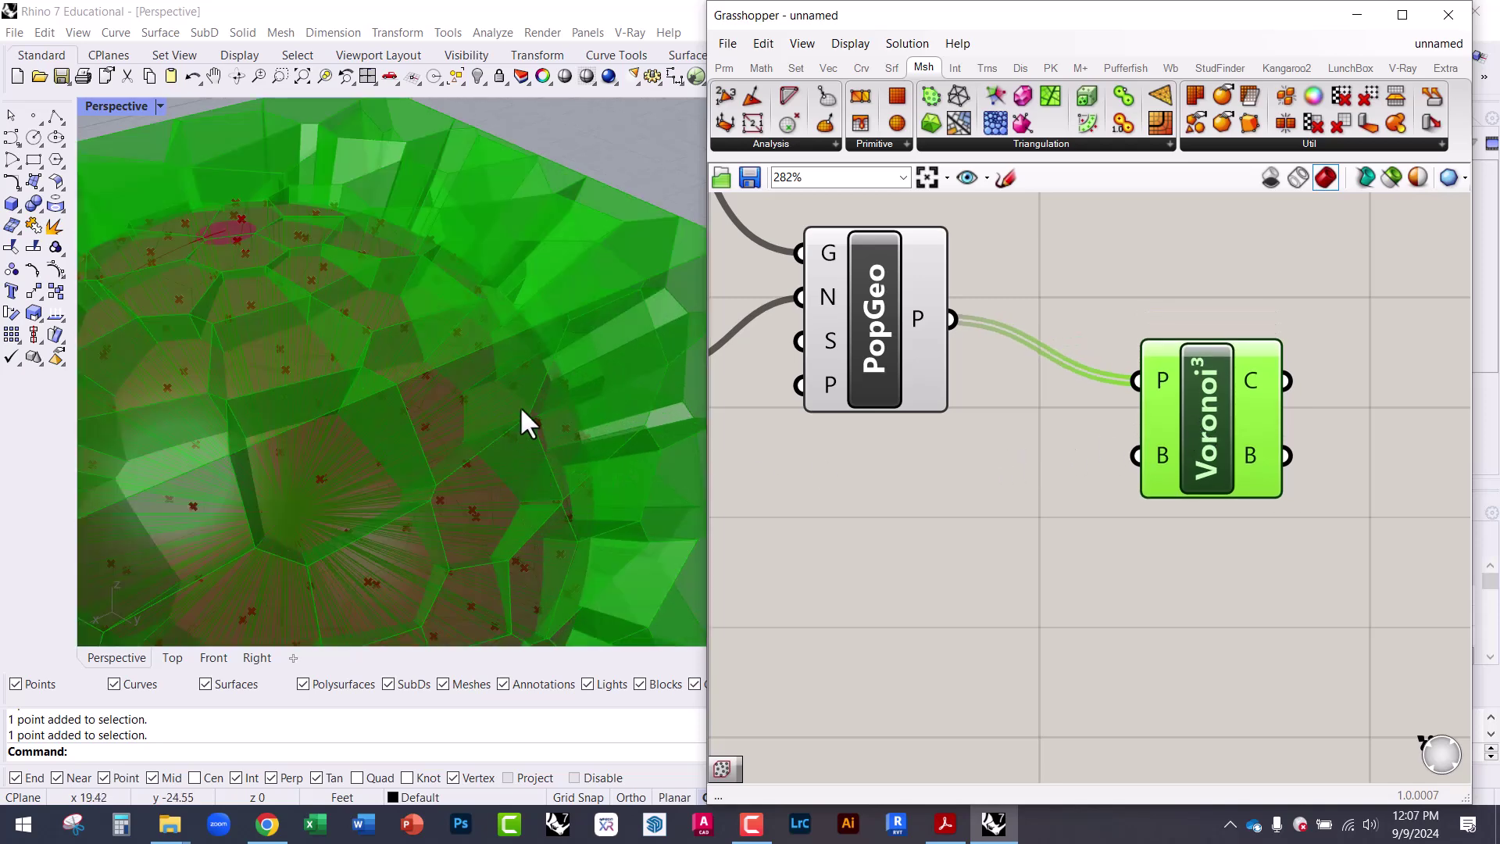
scroll(519, 402, "down", 5)
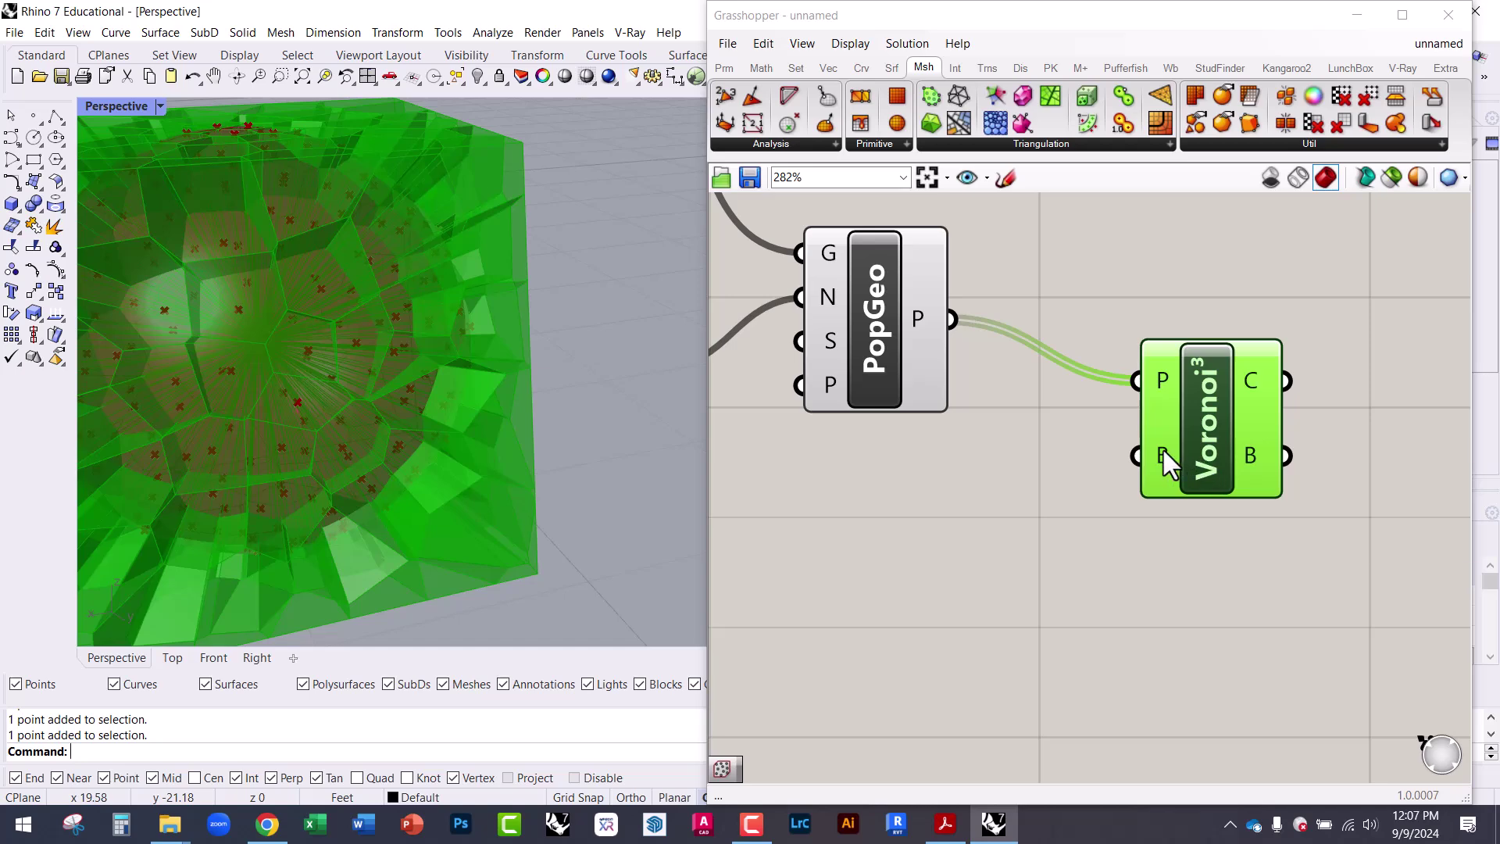
scroll(570, 345, "down", 4)
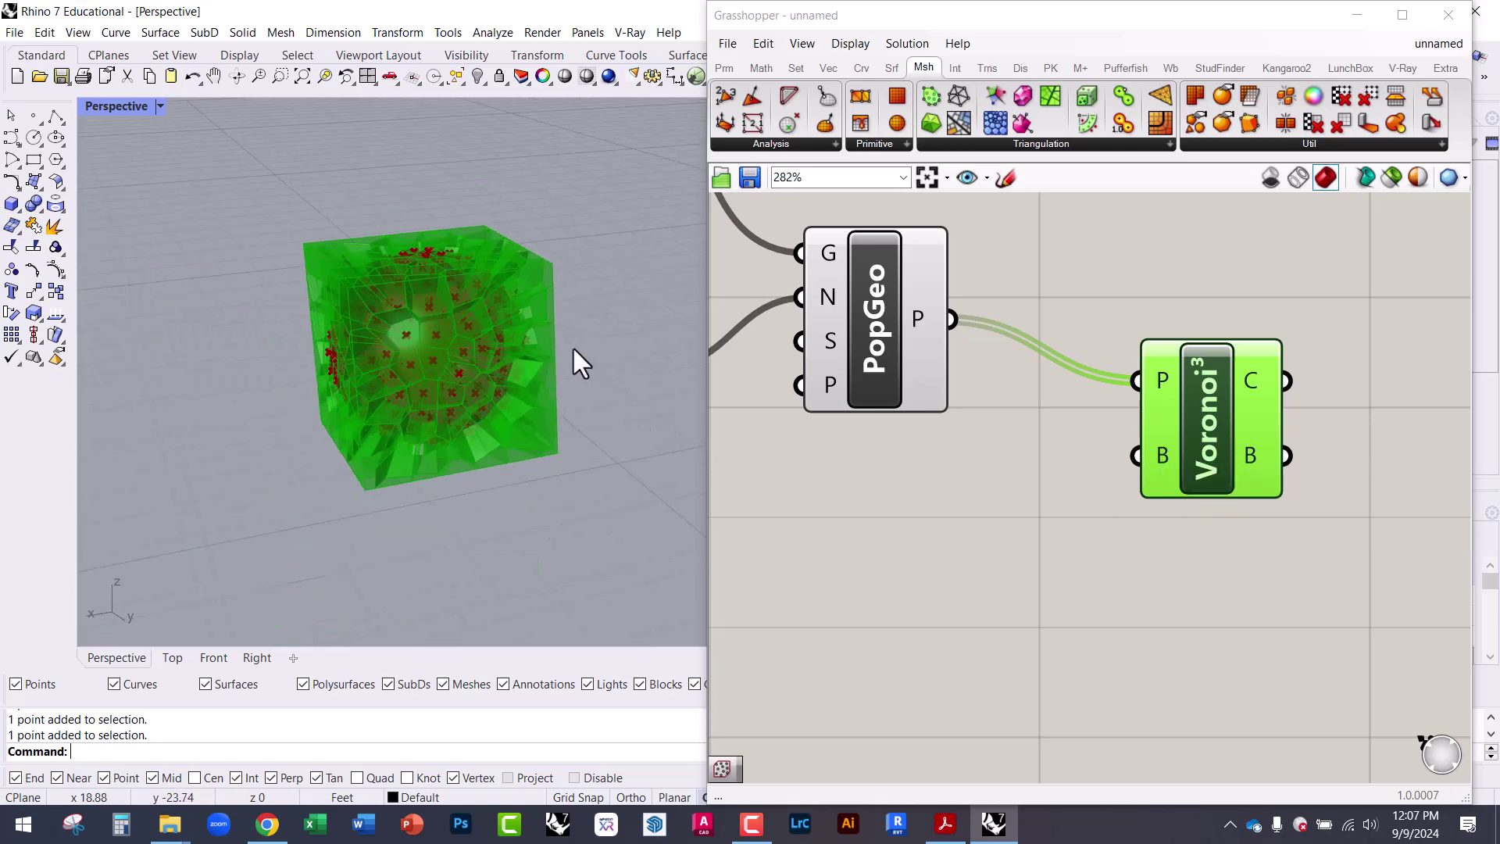
scroll(564, 321, "up", 4)
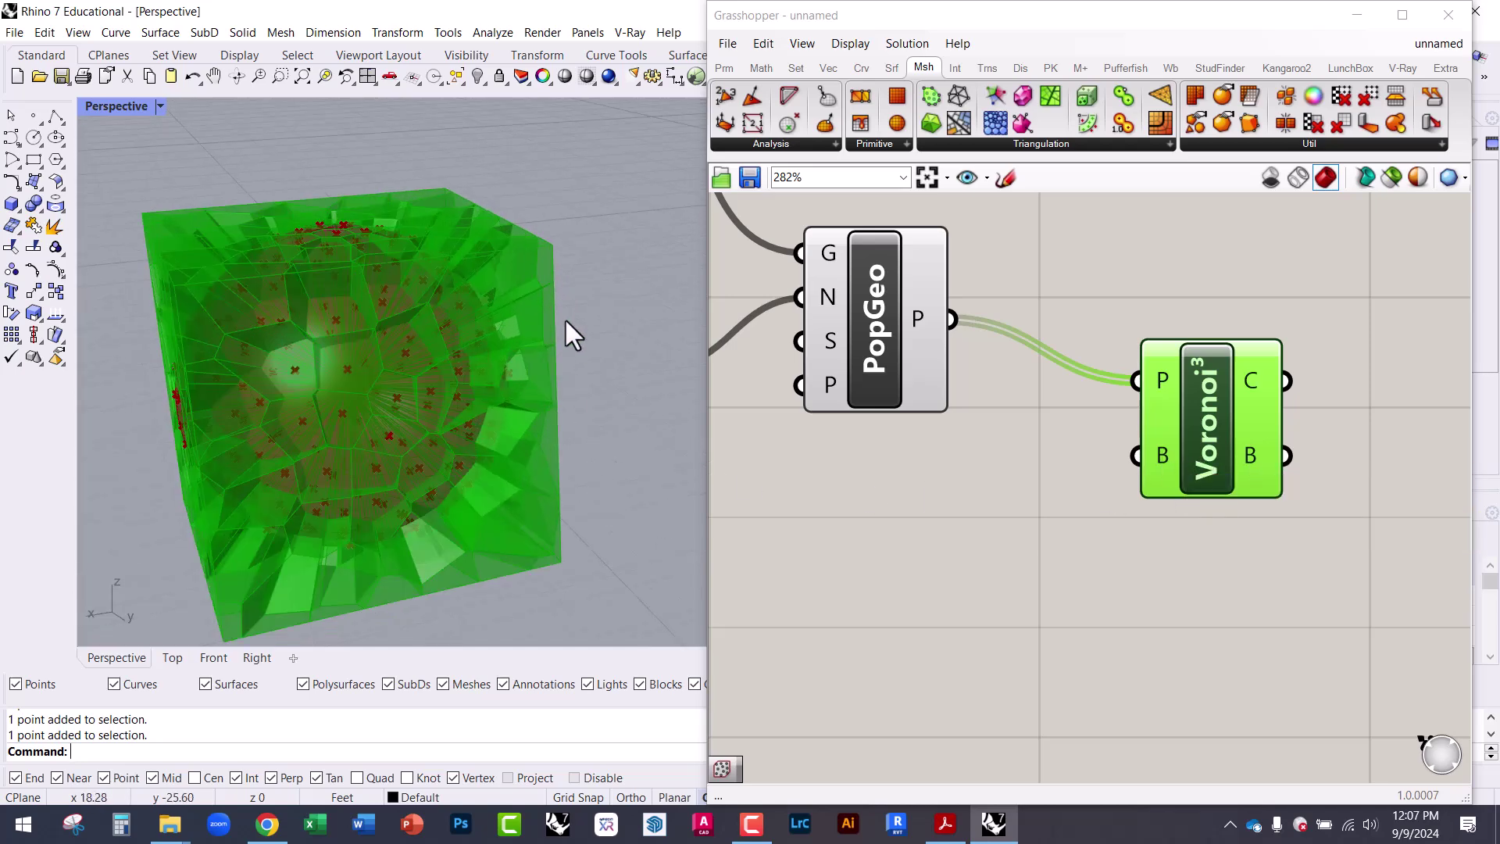
scroll(389, 321, "up", 2)
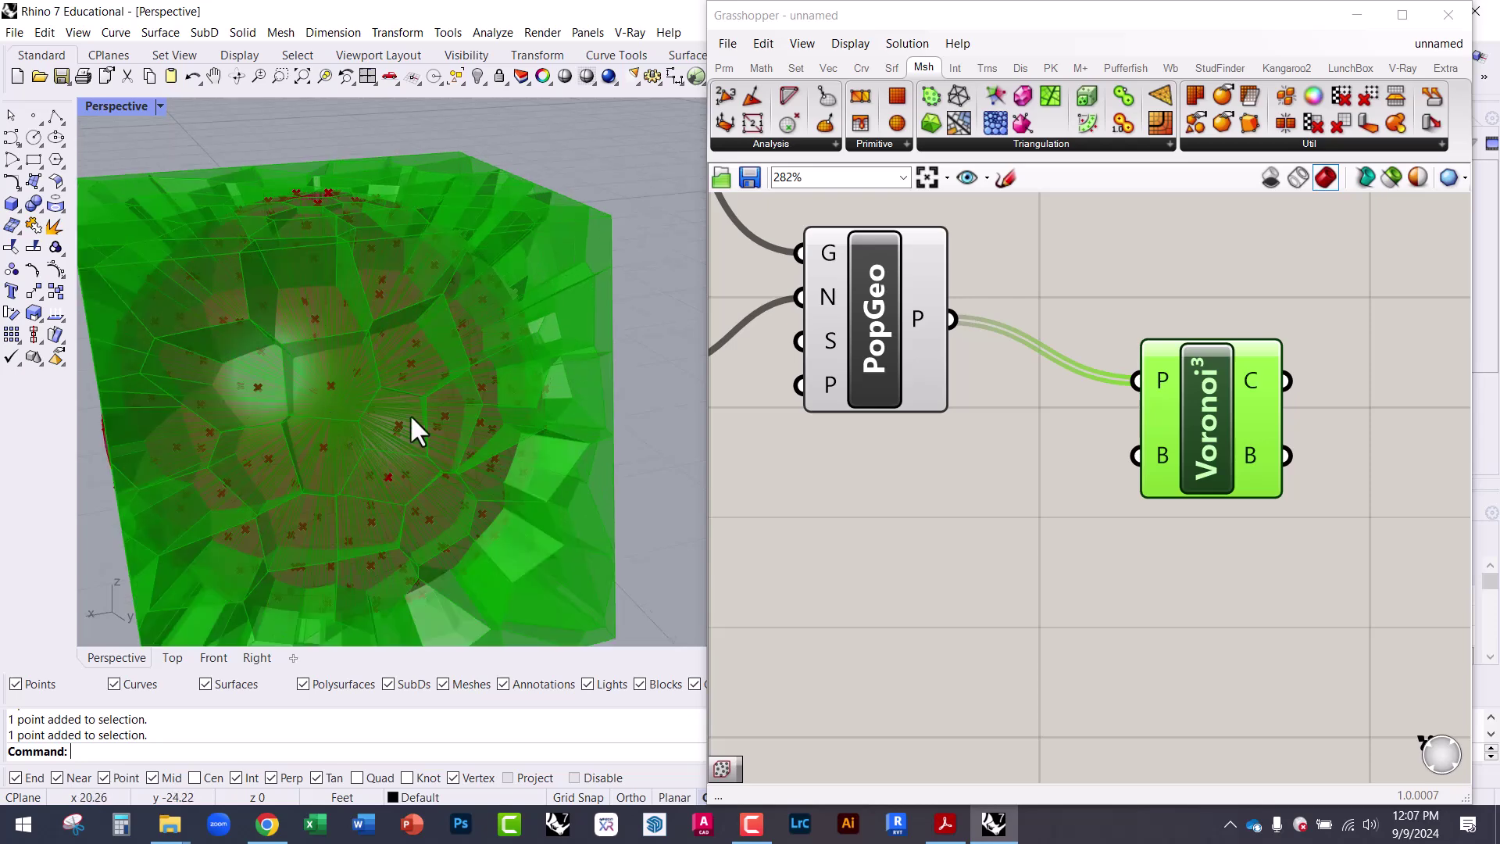
right_click_drag(576, 375, 542, 350)
scroll(345, 354, "up", 5)
right_click_drag(356, 361, 477, 300)
scroll(373, 251, "down", 5)
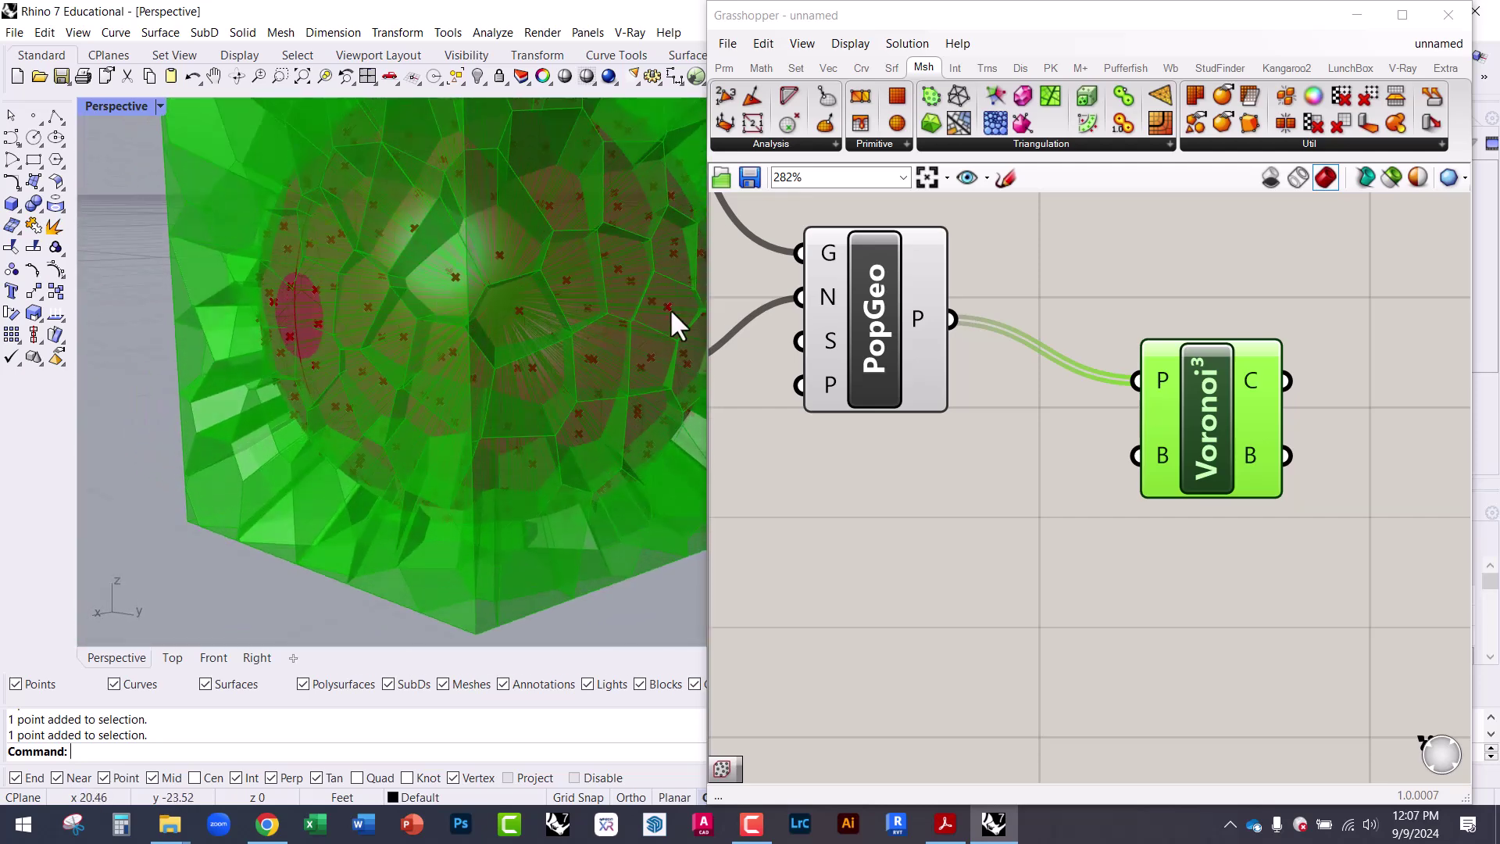
left_click_drag(703, 361, 836, 377)
- Orbit the Rhino view around the Voronoi cube and nudge Voronoi³ right
right_click_drag(996, 422, 1037, 458)
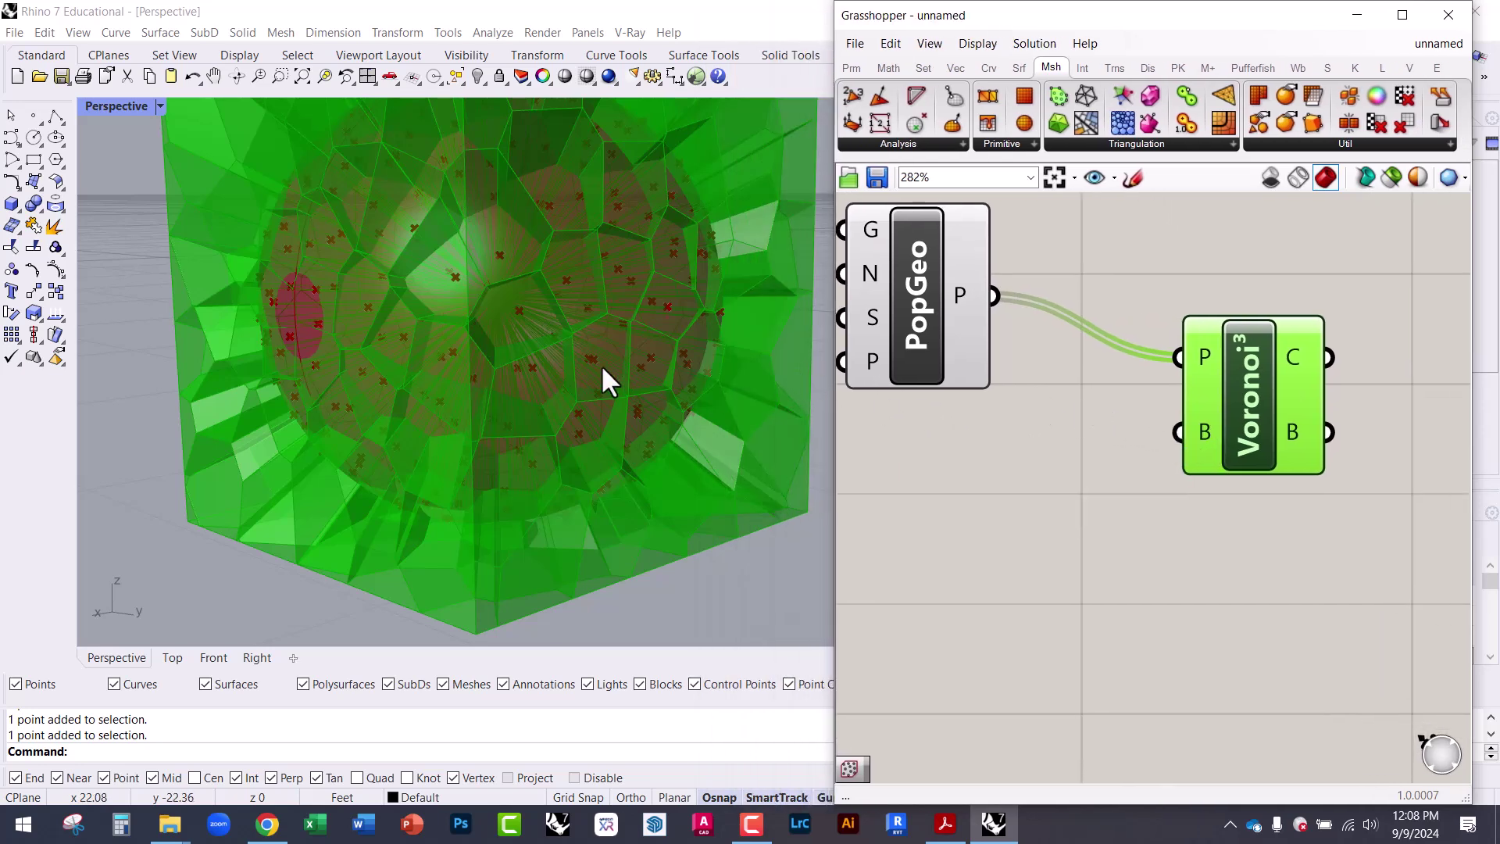
right_click_drag(606, 378, 548, 442)
left_click_drag(1253, 438, 1277, 430)
scroll(1244, 344, "down", 3)
right_click_drag(541, 423, 536, 344)
scroll(1125, 453, "down", 3)
scroll(375, 351, "down", 4)
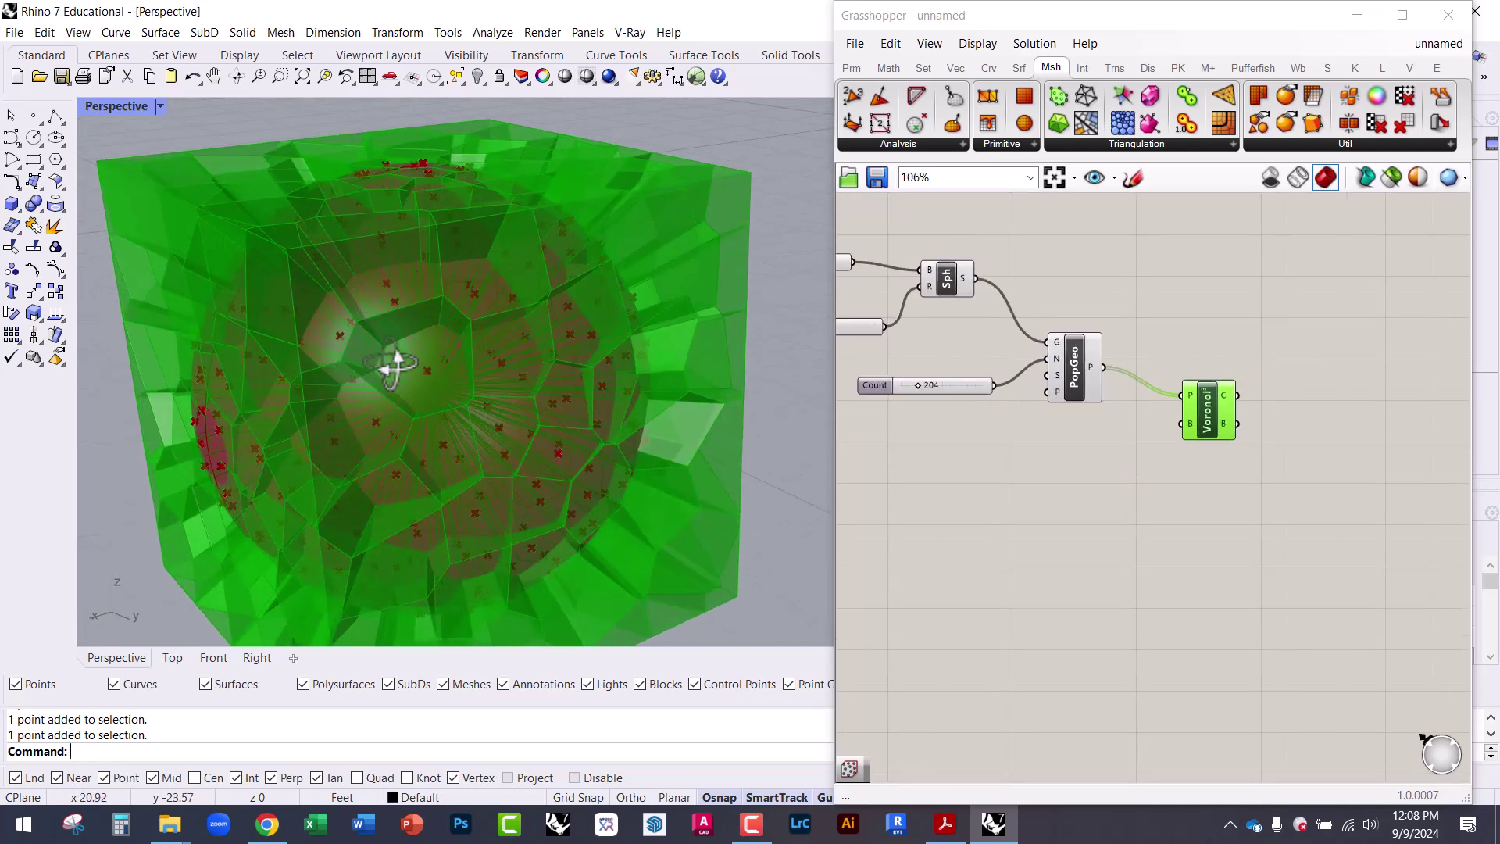
left_click(1231, 377)
scroll(1216, 398, "up", 3)
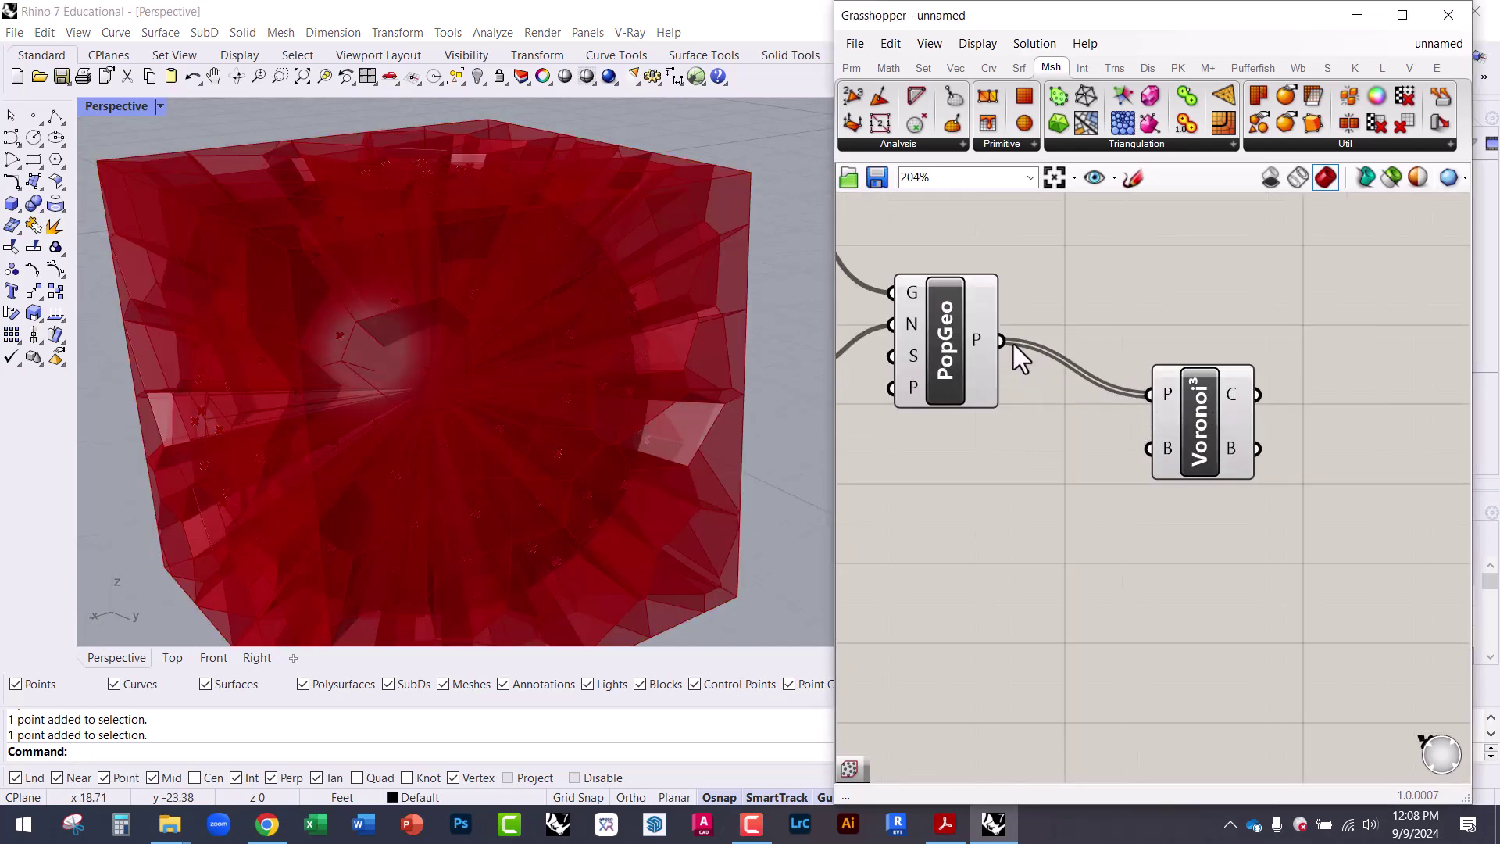
- Remove the wire from PopGeo's points into Voronoi³ and move Voronoi³ down-right
left_click_drag(1014, 343, 1149, 393)
left_click_drag(1244, 431, 1226, 449)
left_click(1161, 326)
scroll(1185, 392, "up", 2)
left_click_drag(1184, 391, 1244, 460)
left_click(1119, 289)
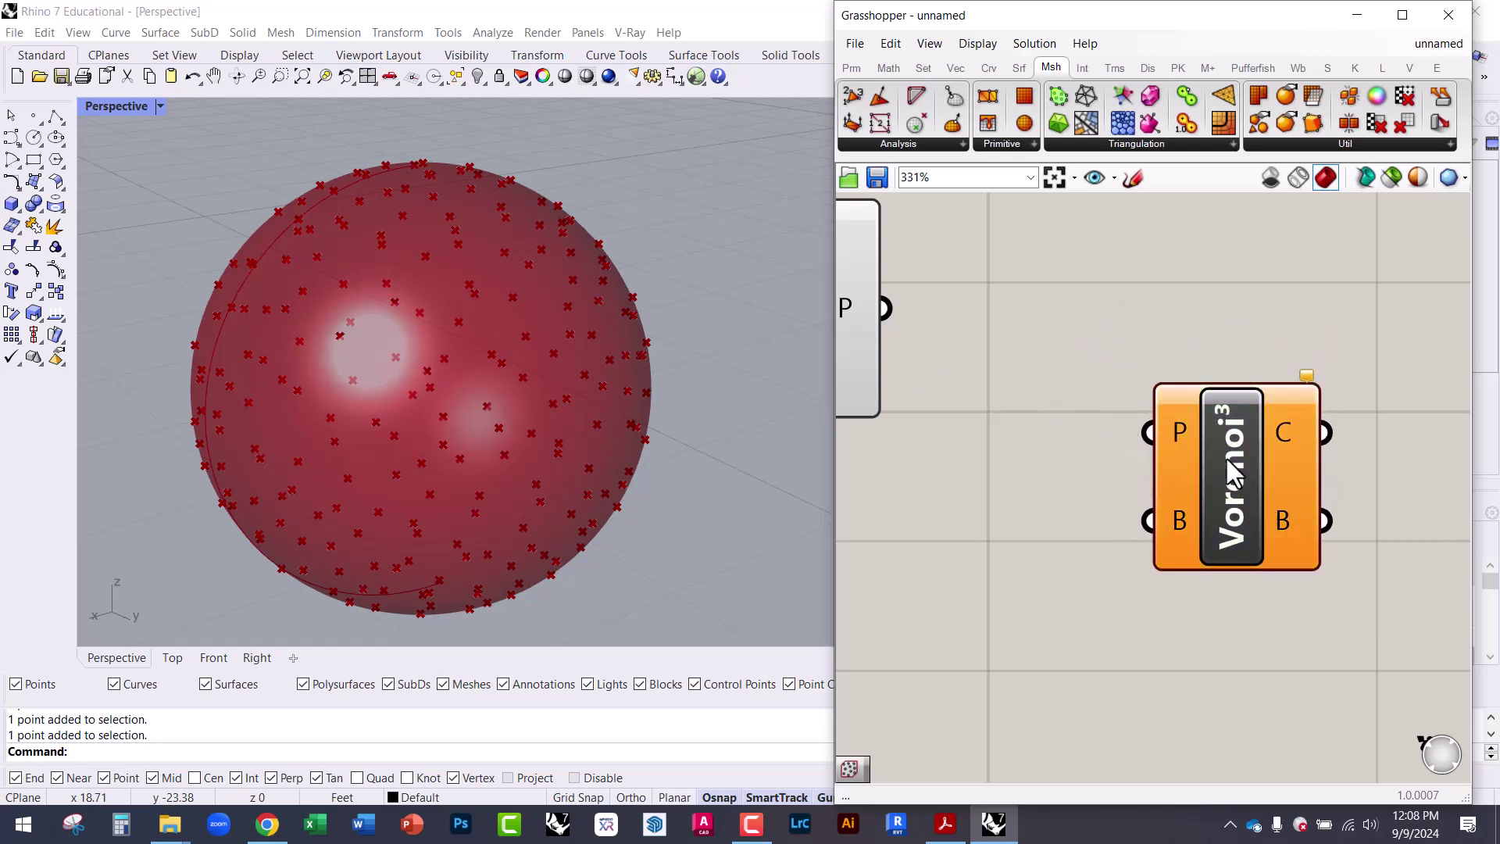
right_click_drag(989, 393, 1295, 389)
scroll(1109, 416, "down", 2)
- Drive PopGeo's N input with the 204 Count slider instead of the 1.3 slider
right_click_drag(892, 329, 1084, 347)
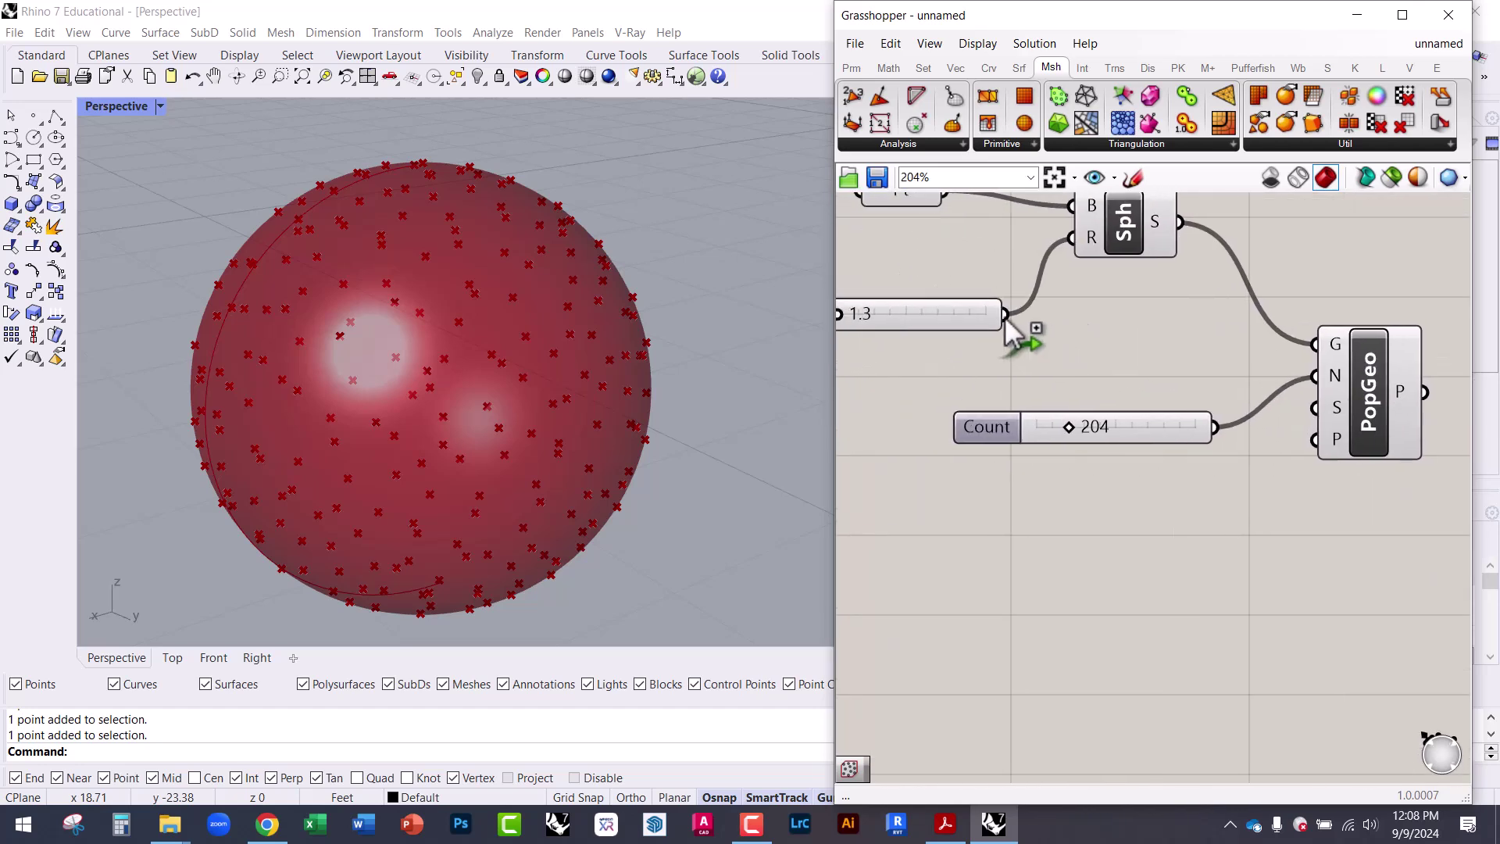
left_click_drag(1006, 320, 1318, 377, "shift")
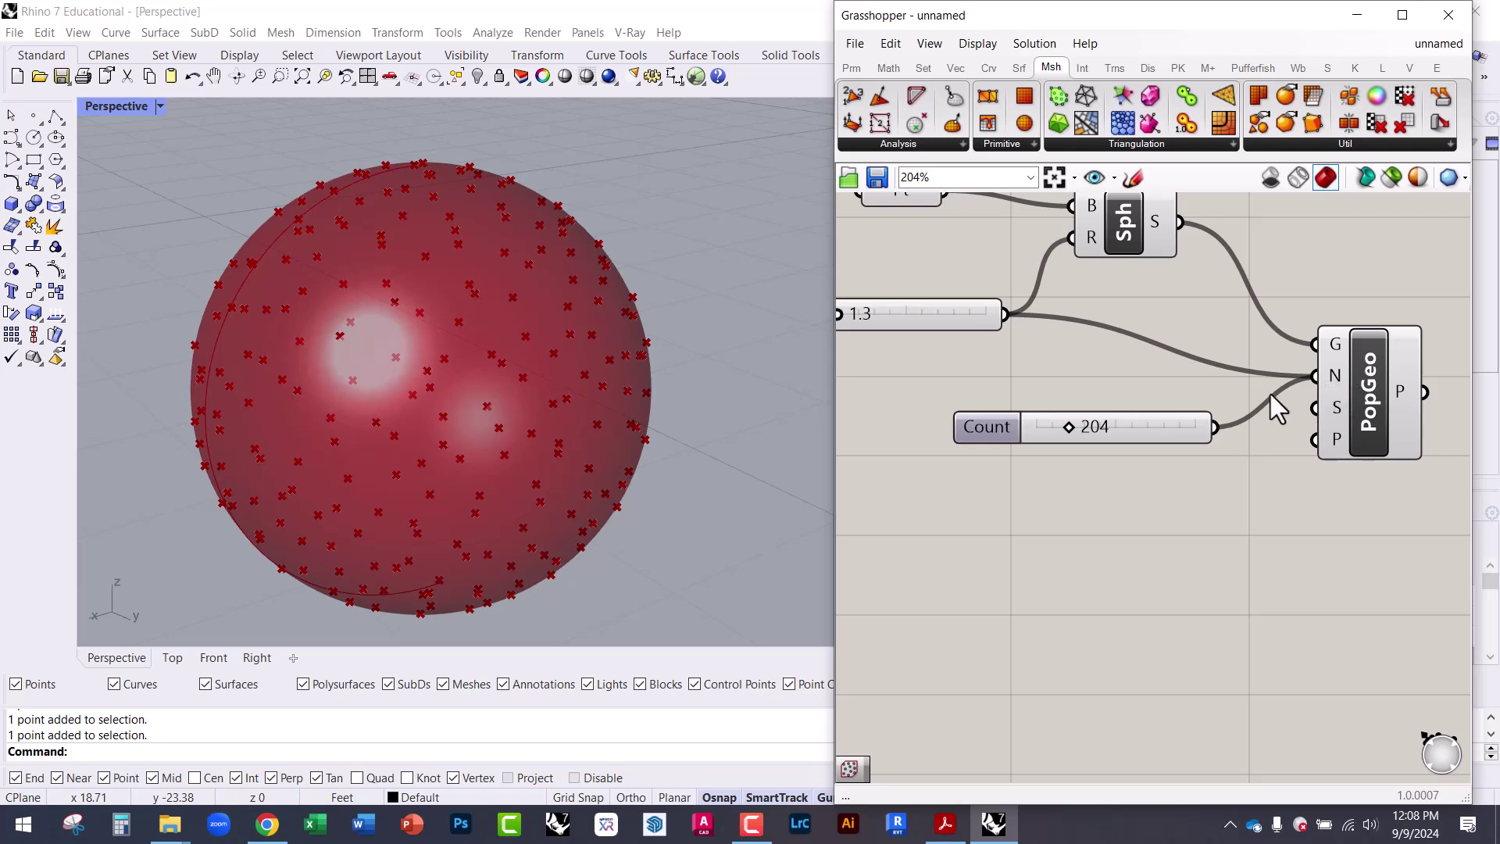
left_click_drag(1005, 314, 1315, 377)
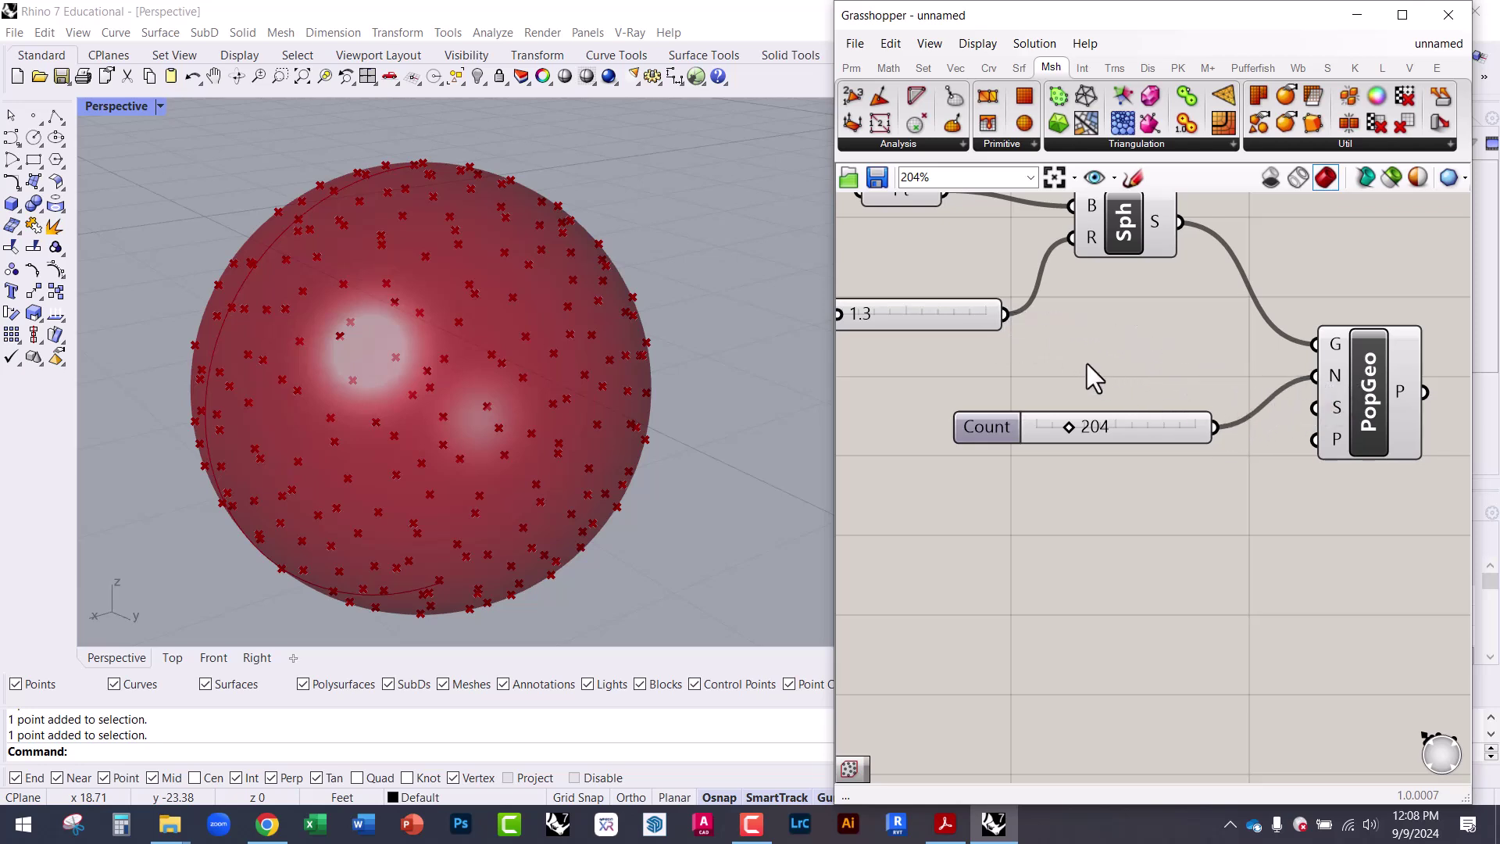
left_click_drag(1005, 315, 1094, 368, "shift")
left_click_drag(1003, 327, 1301, 384)
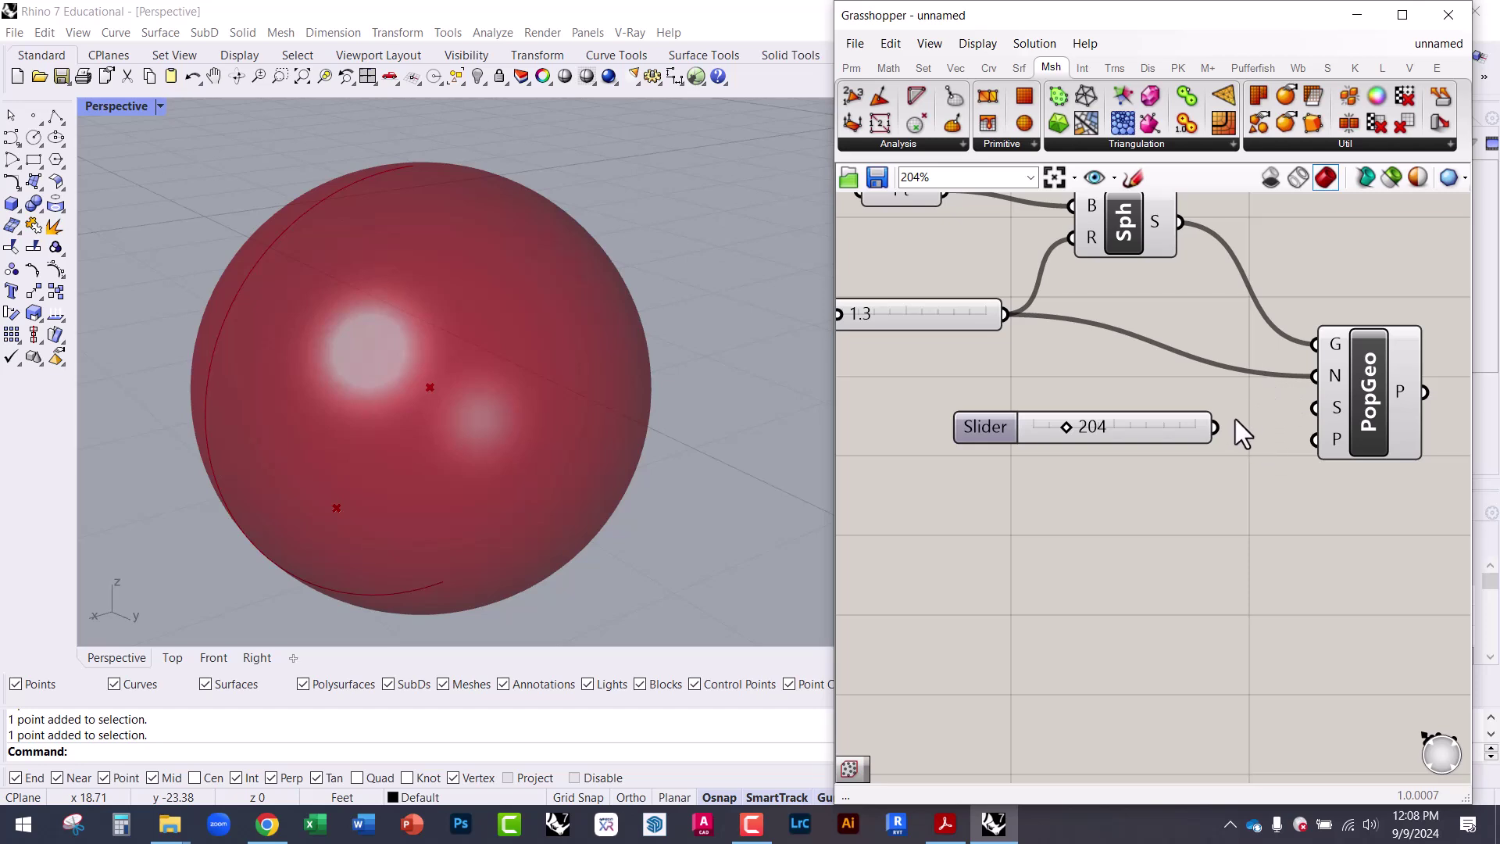
left_click_drag(1215, 429, 1316, 378)
right_click_drag(1289, 436, 1071, 461)
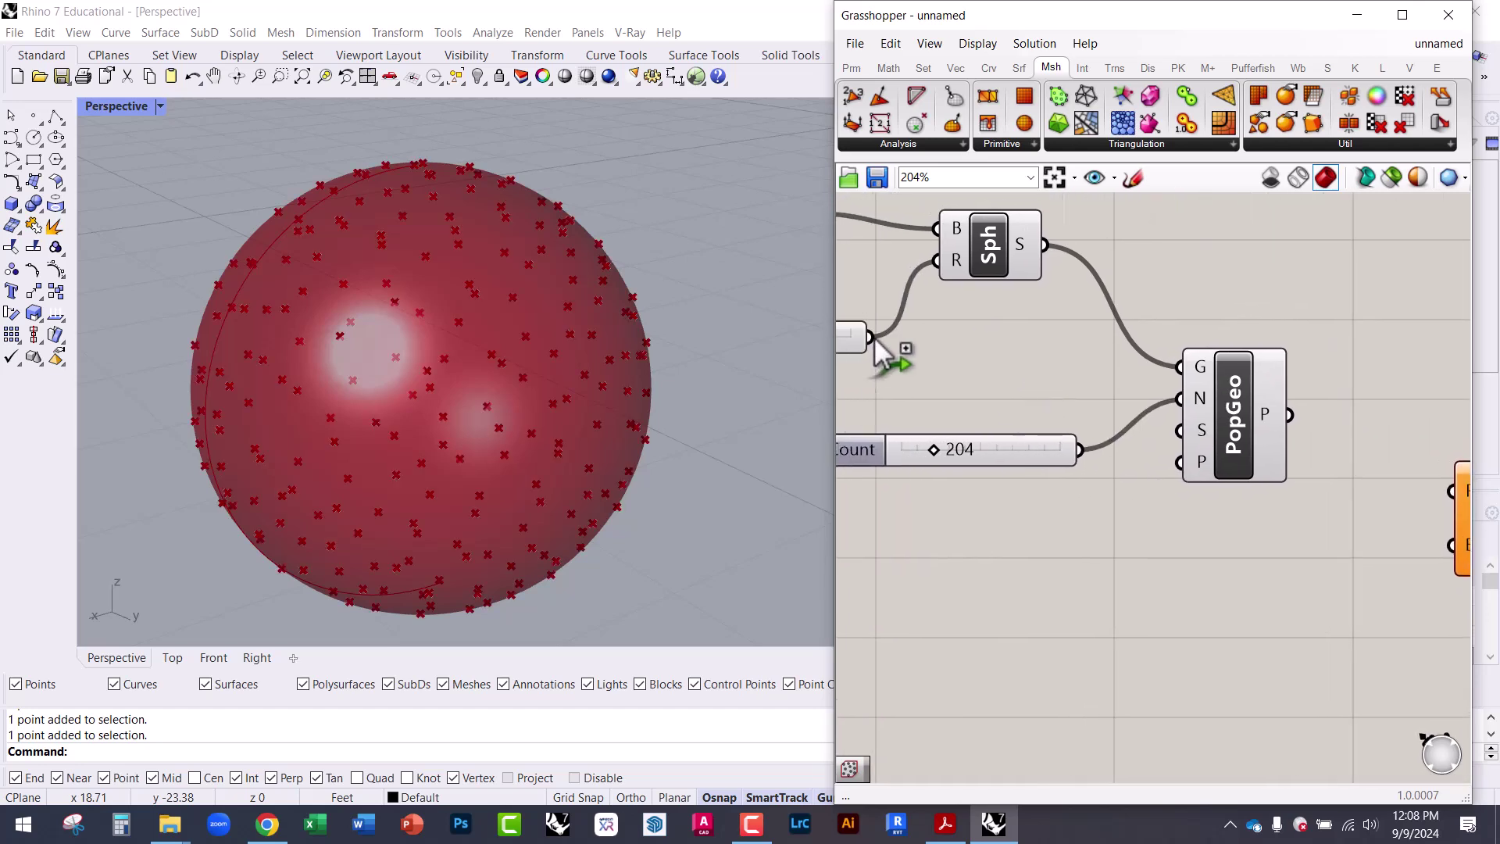
- Move the unwired Voronoi 3D component next to PopGeo
left_click_drag(875, 343, 1092, 395)
right_click_drag(1242, 459, 1096, 456)
left_click_drag(1344, 519, 1278, 476)
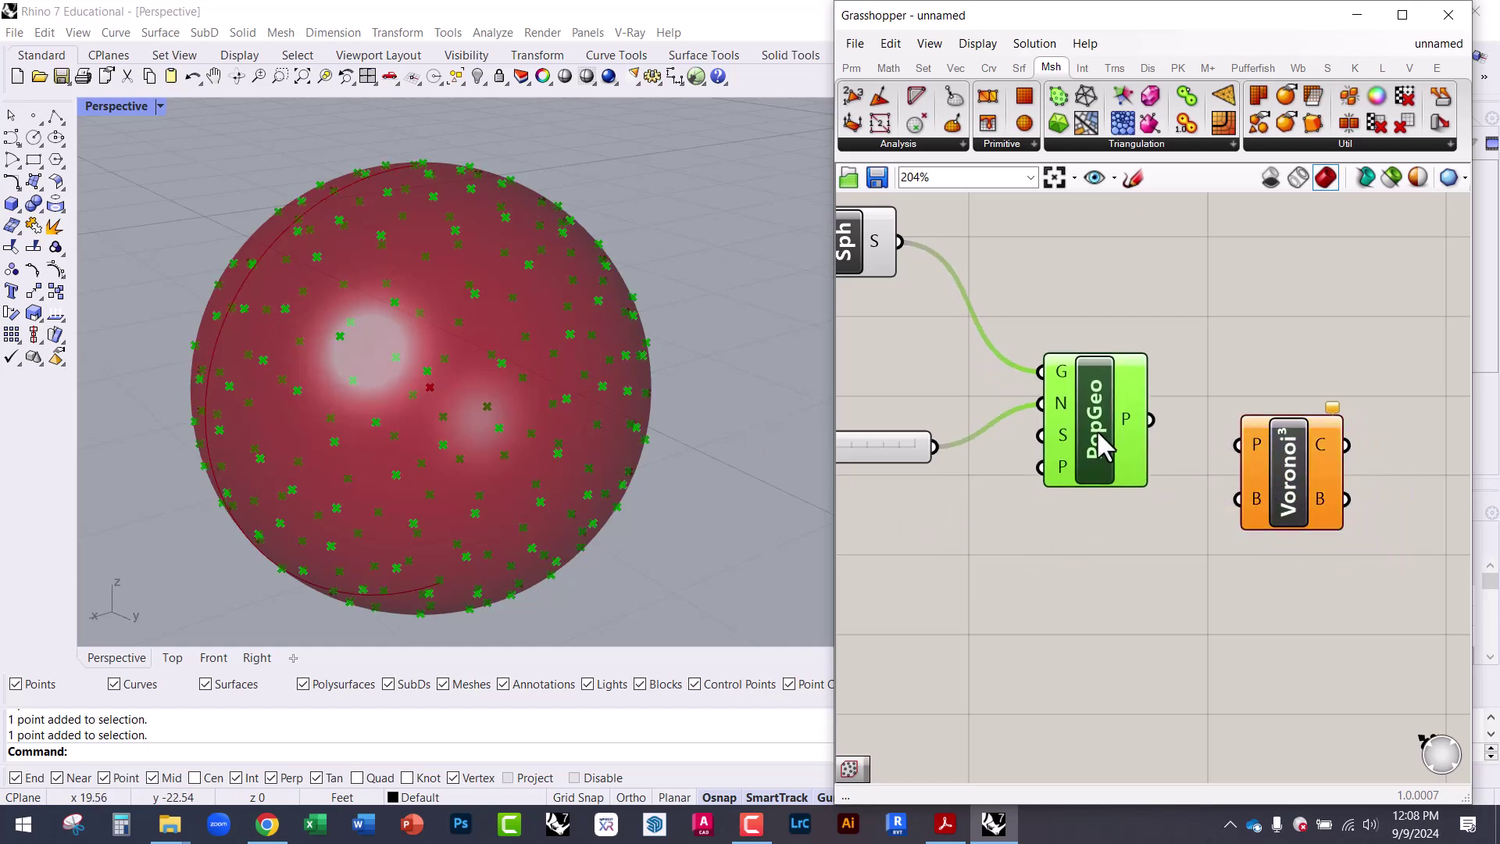
- Bring the Sph component into view and rearrange Sph and Voronoi on the canvas
right_click_drag(921, 356, 1058, 401)
left_click(990, 270)
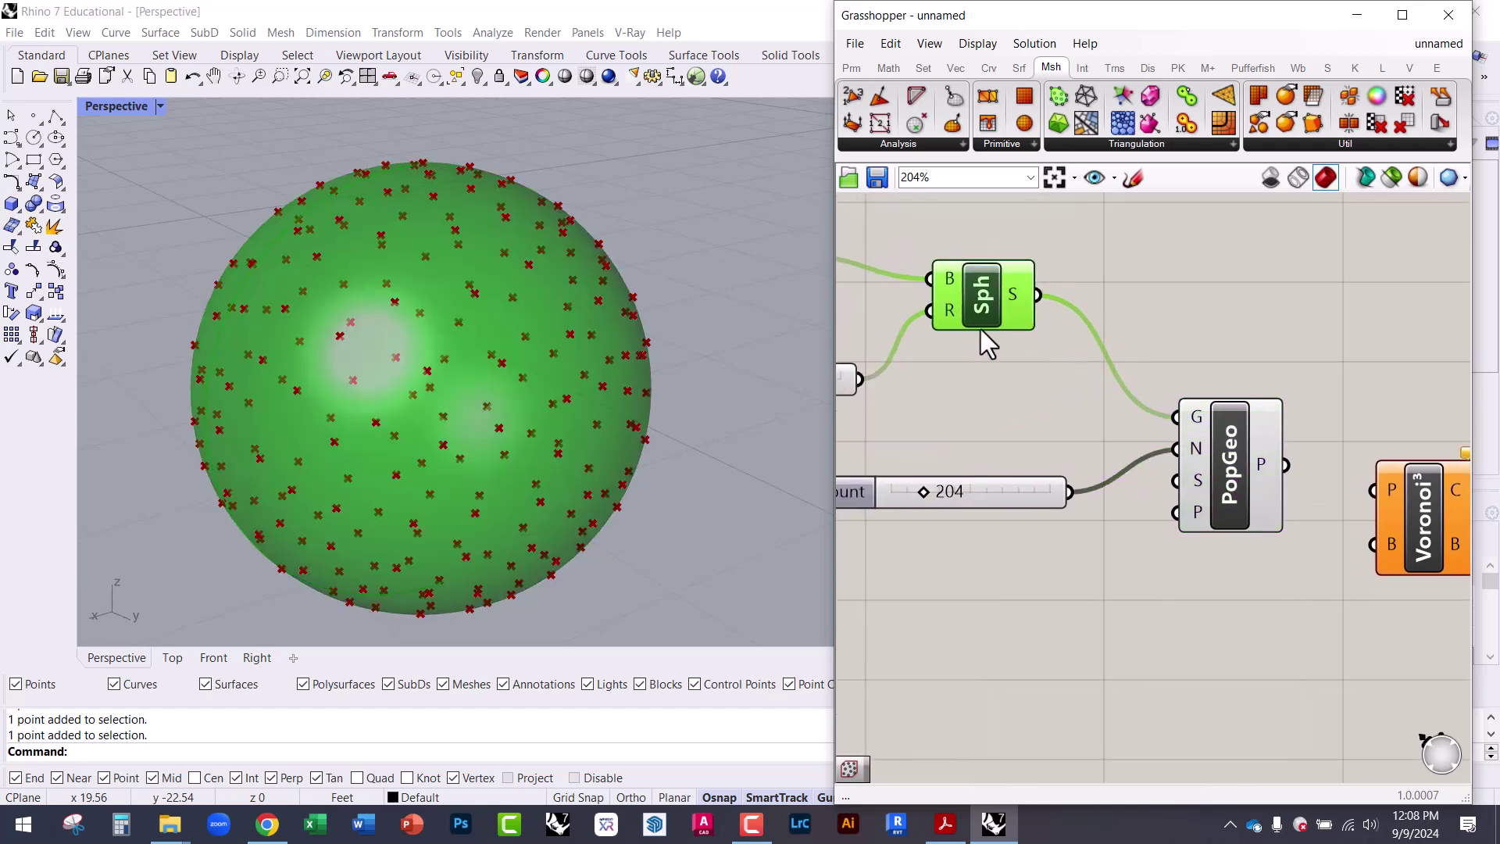
right_click_drag(1057, 373, 1015, 359)
scroll(569, 325, "up", 5)
scroll(536, 324, "down", 5)
mouse_move(931, 307)
left_mouse_down()
mouse_move(952, 314)
mouse_move(941, 291)
left_mouse_up()
mouse_move(1375, 491)
left_mouse_down()
mouse_move(1369, 508)
mouse_move(1363, 489)
left_mouse_up()
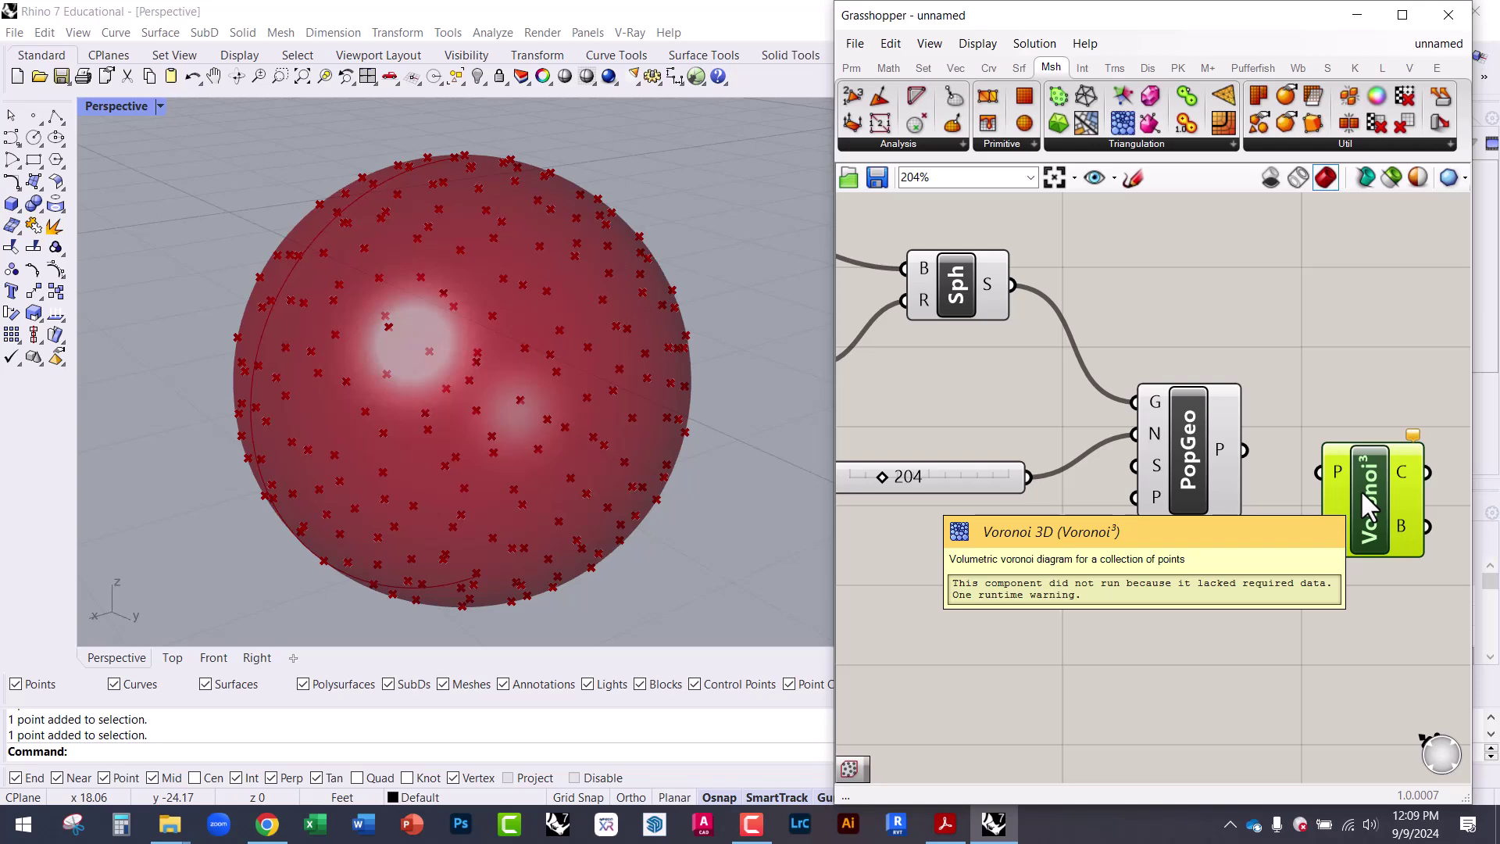
right_click_drag(1261, 467, 1177, 432)
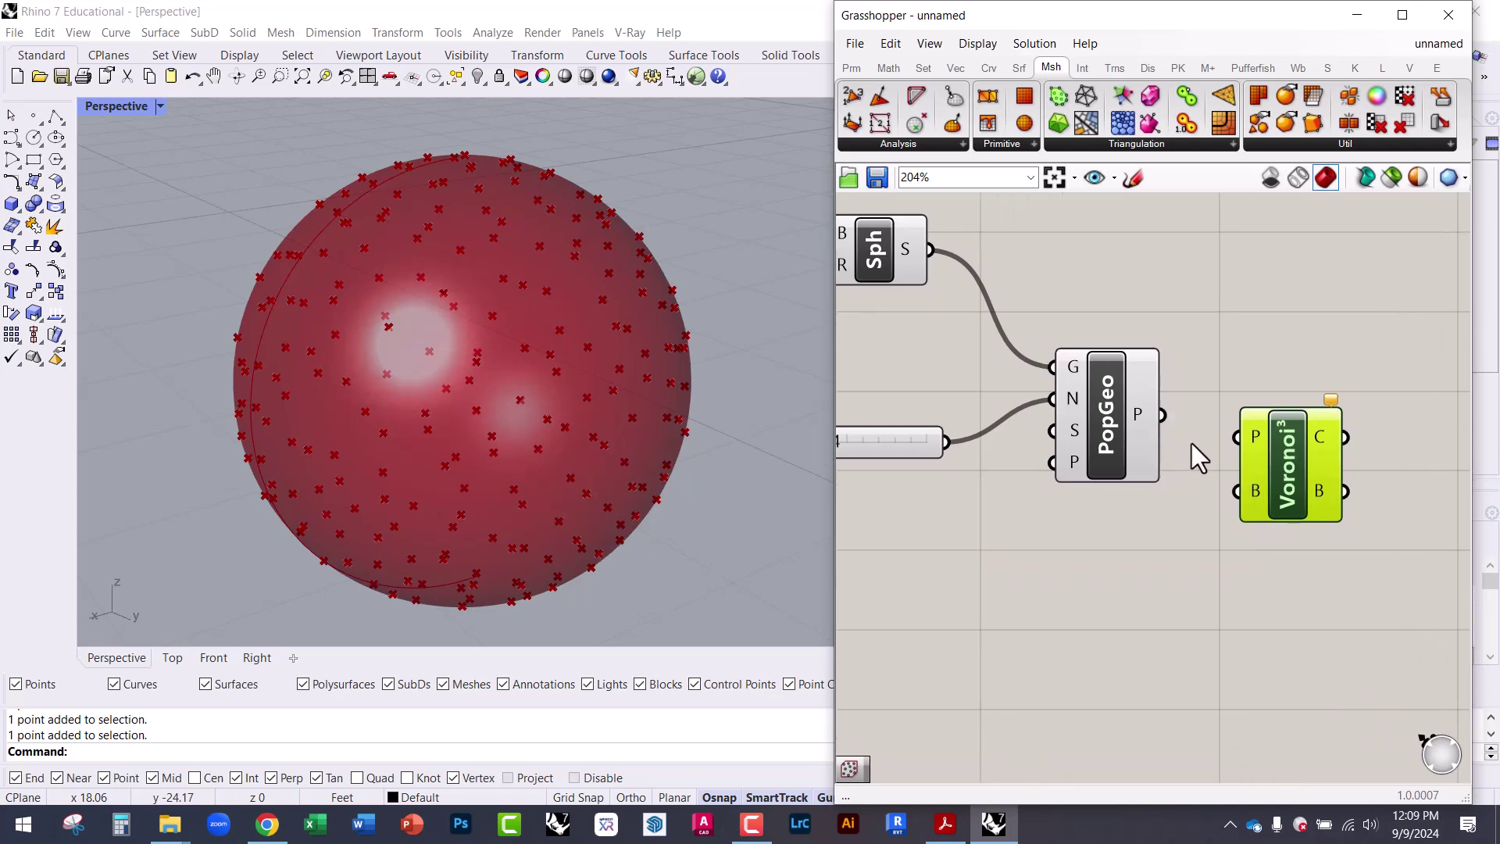
scroll(1206, 461, "up", 2)
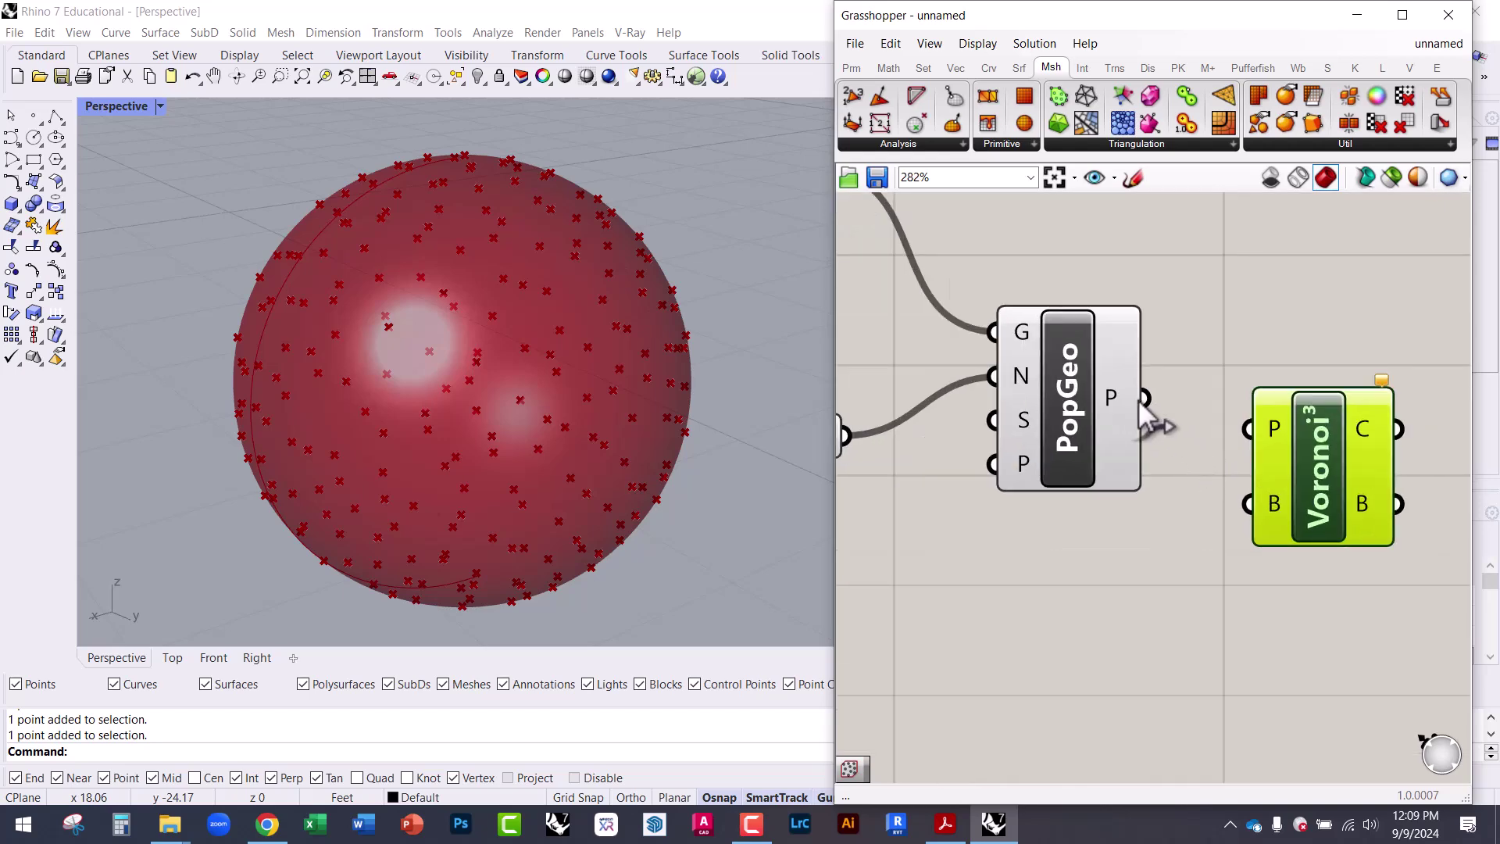
- Wire PopGeo's P output into Voronoi's P input and widen the Grasshopper editor
left_click_drag(1145, 400, 1250, 436)
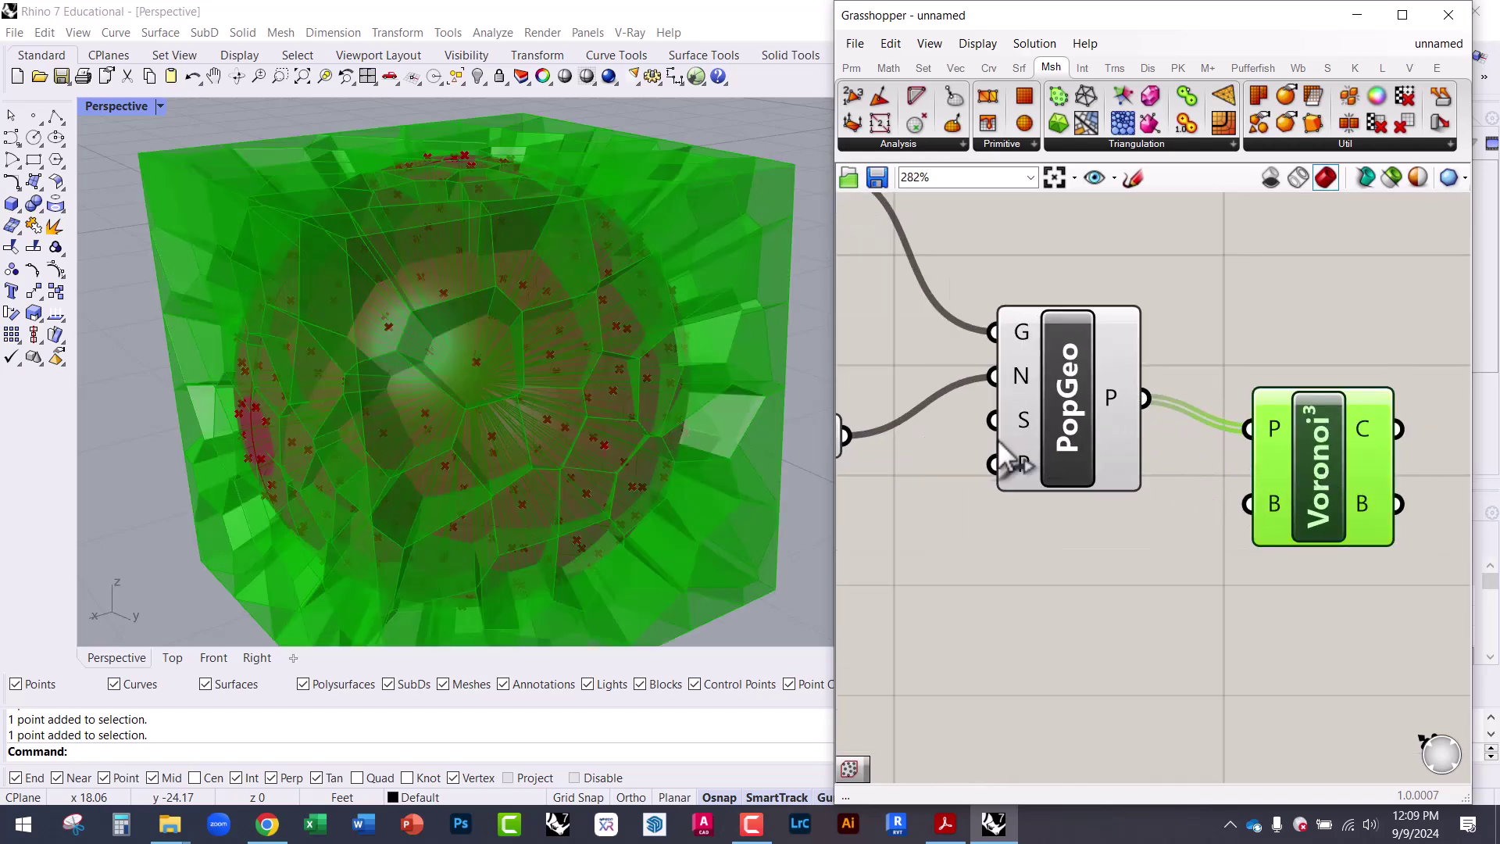
scroll(1156, 450, "down", 4)
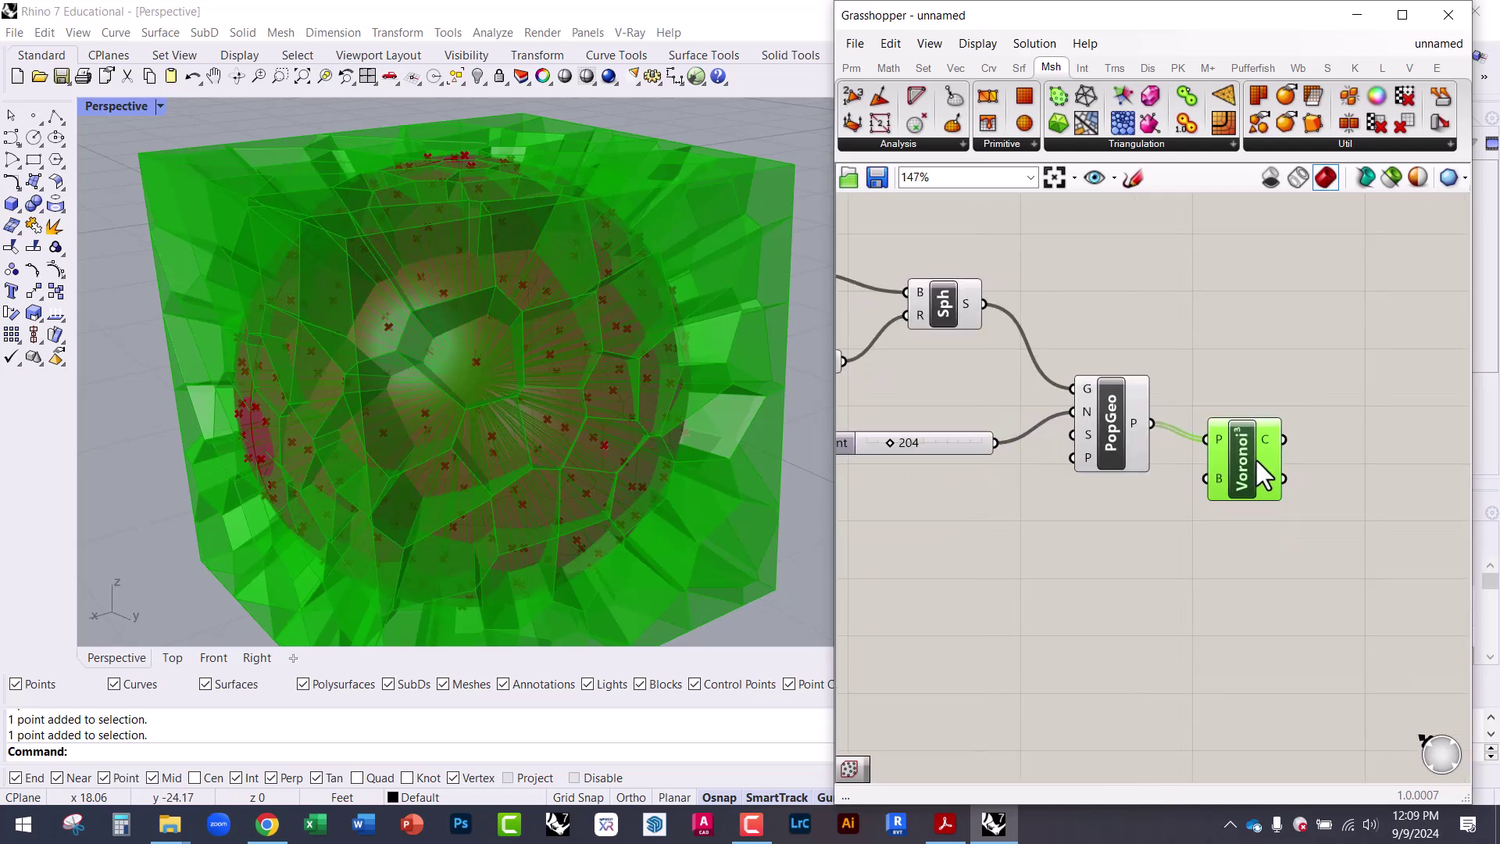
left_click_drag(1248, 451, 1251, 544)
left_click_drag(954, 293, 995, 271)
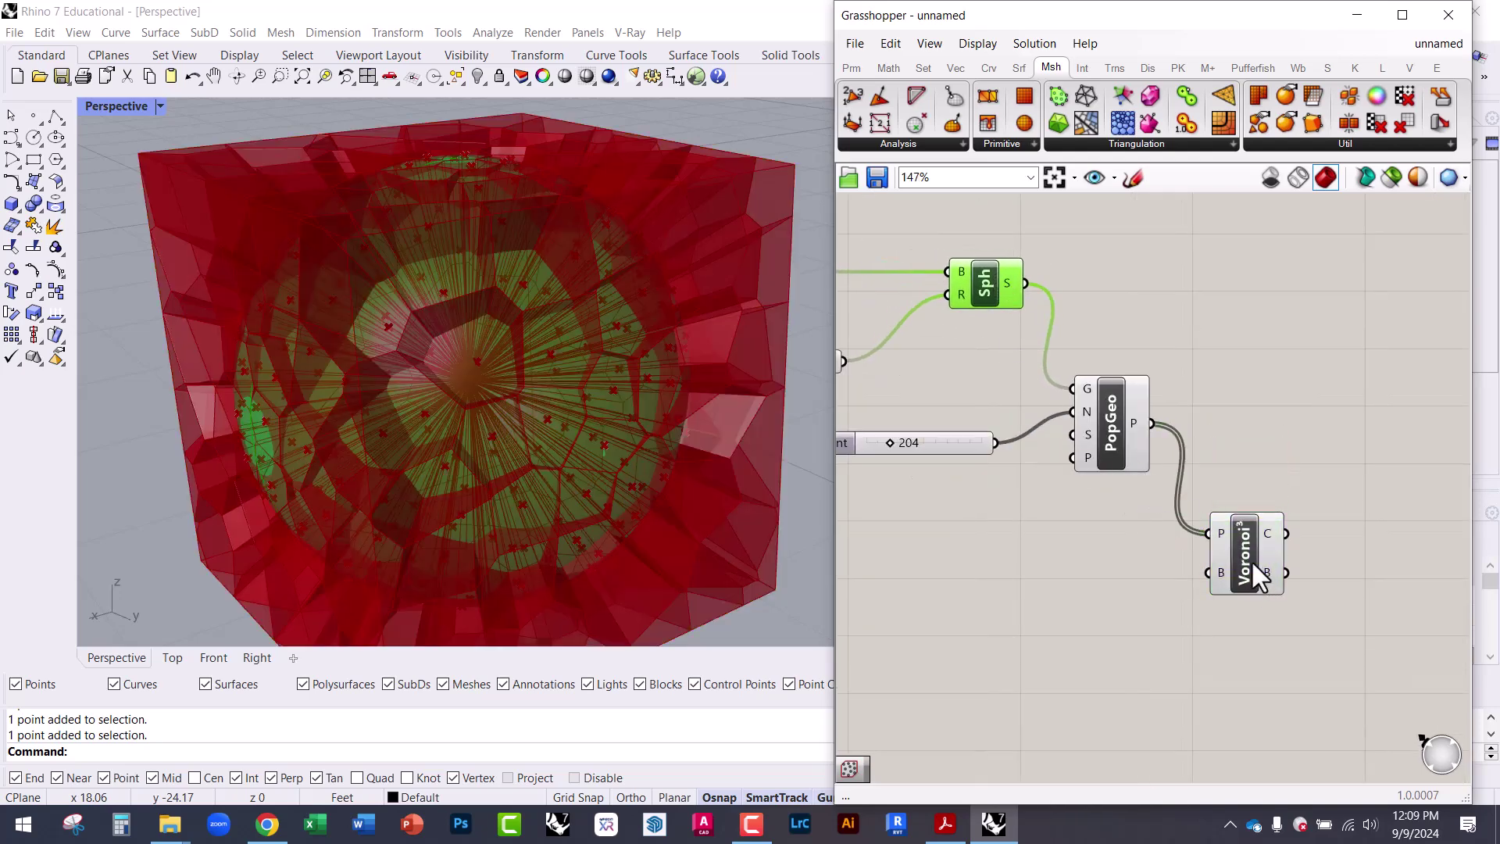
left_click_drag(1250, 560, 1247, 556)
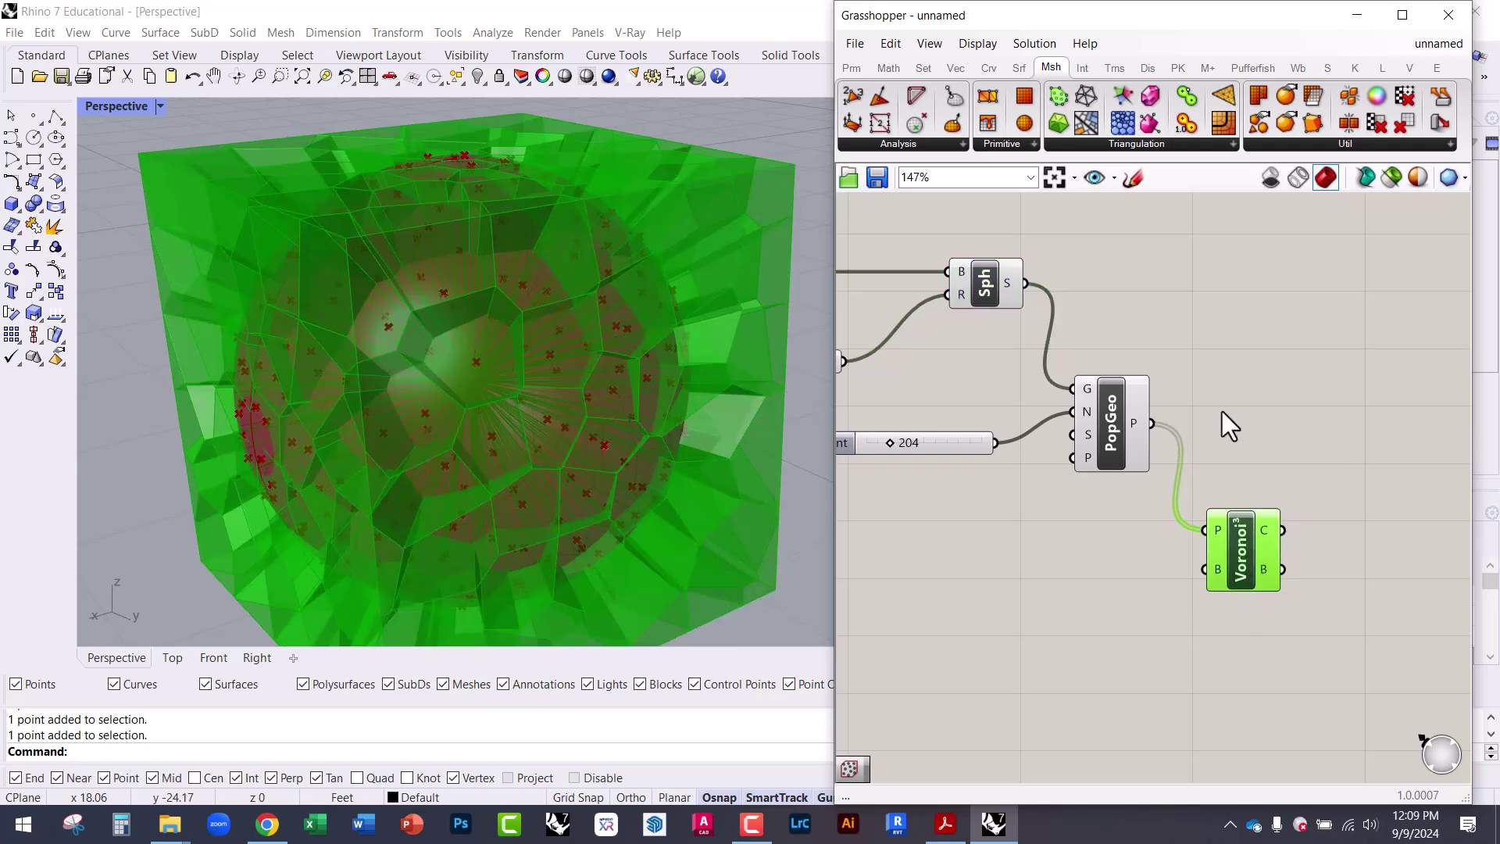
left_click(1222, 411)
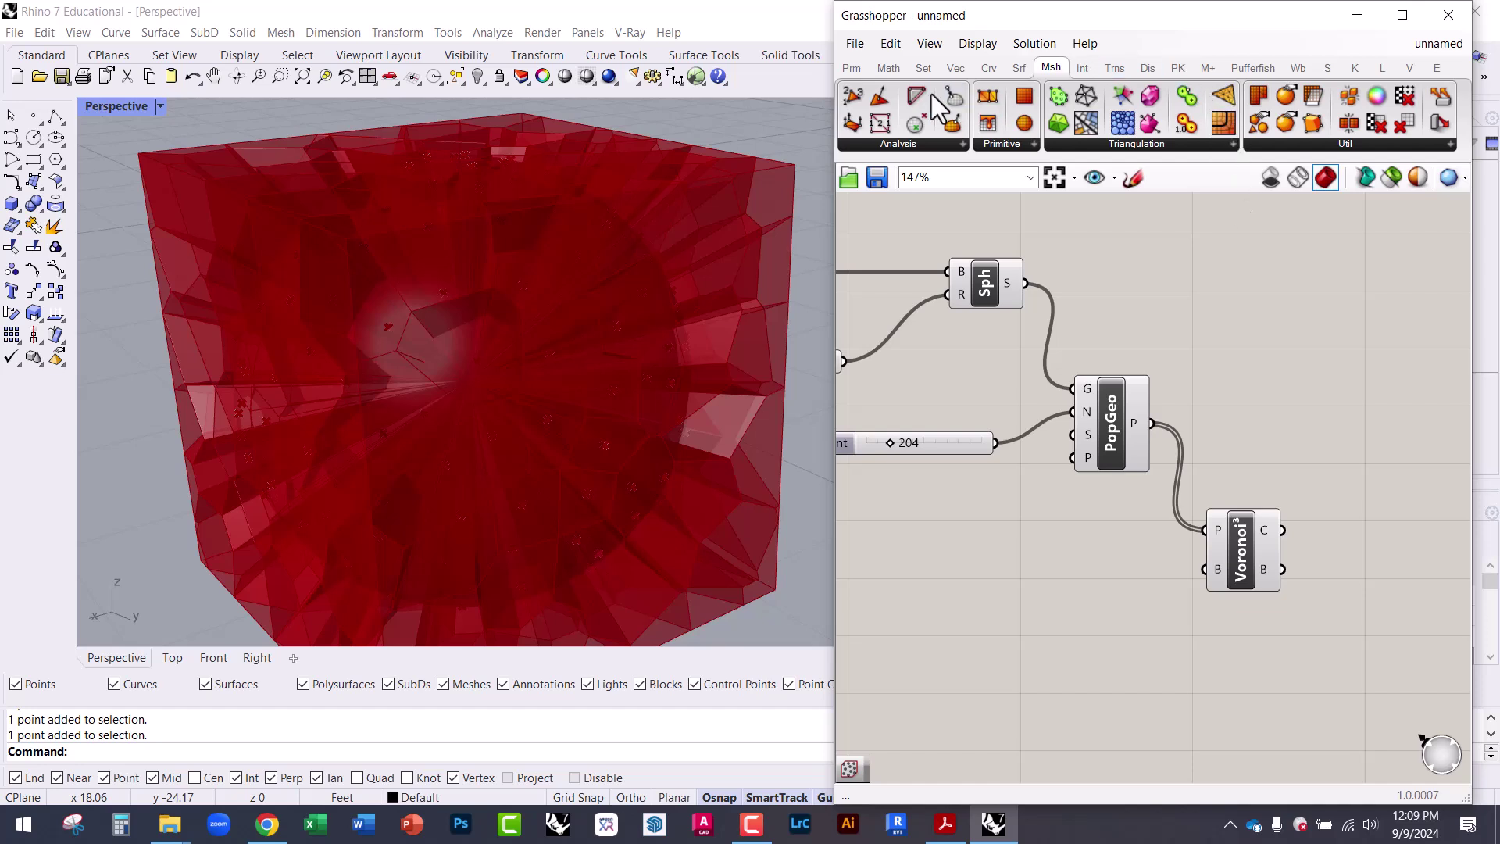
left_click_drag(826, 88, 286, 87)
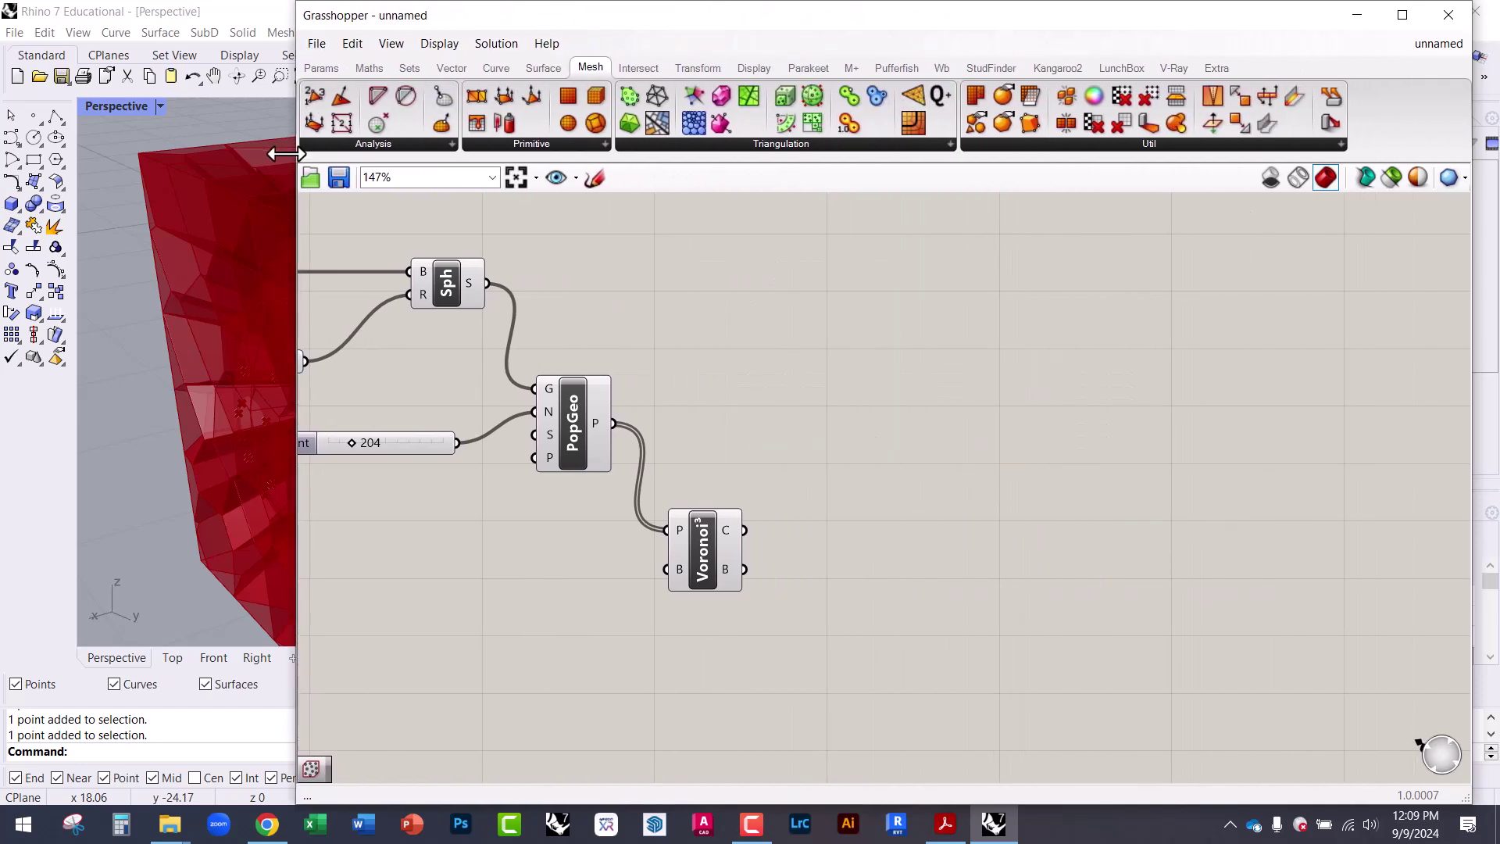
- Look through the View and Help menus, then display the Intersect components
left_click(387, 43)
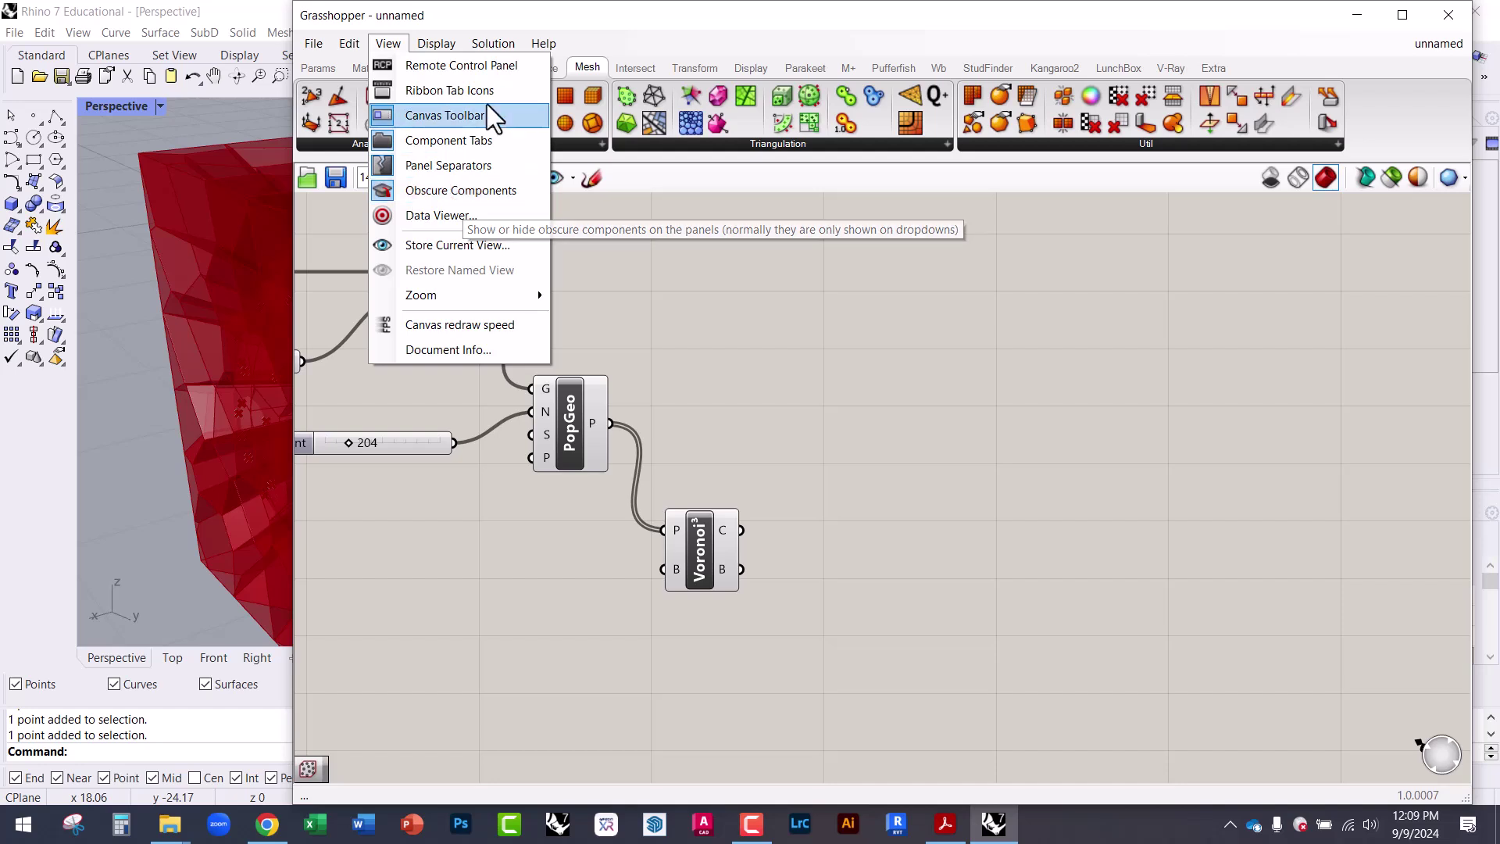
left_click(544, 43)
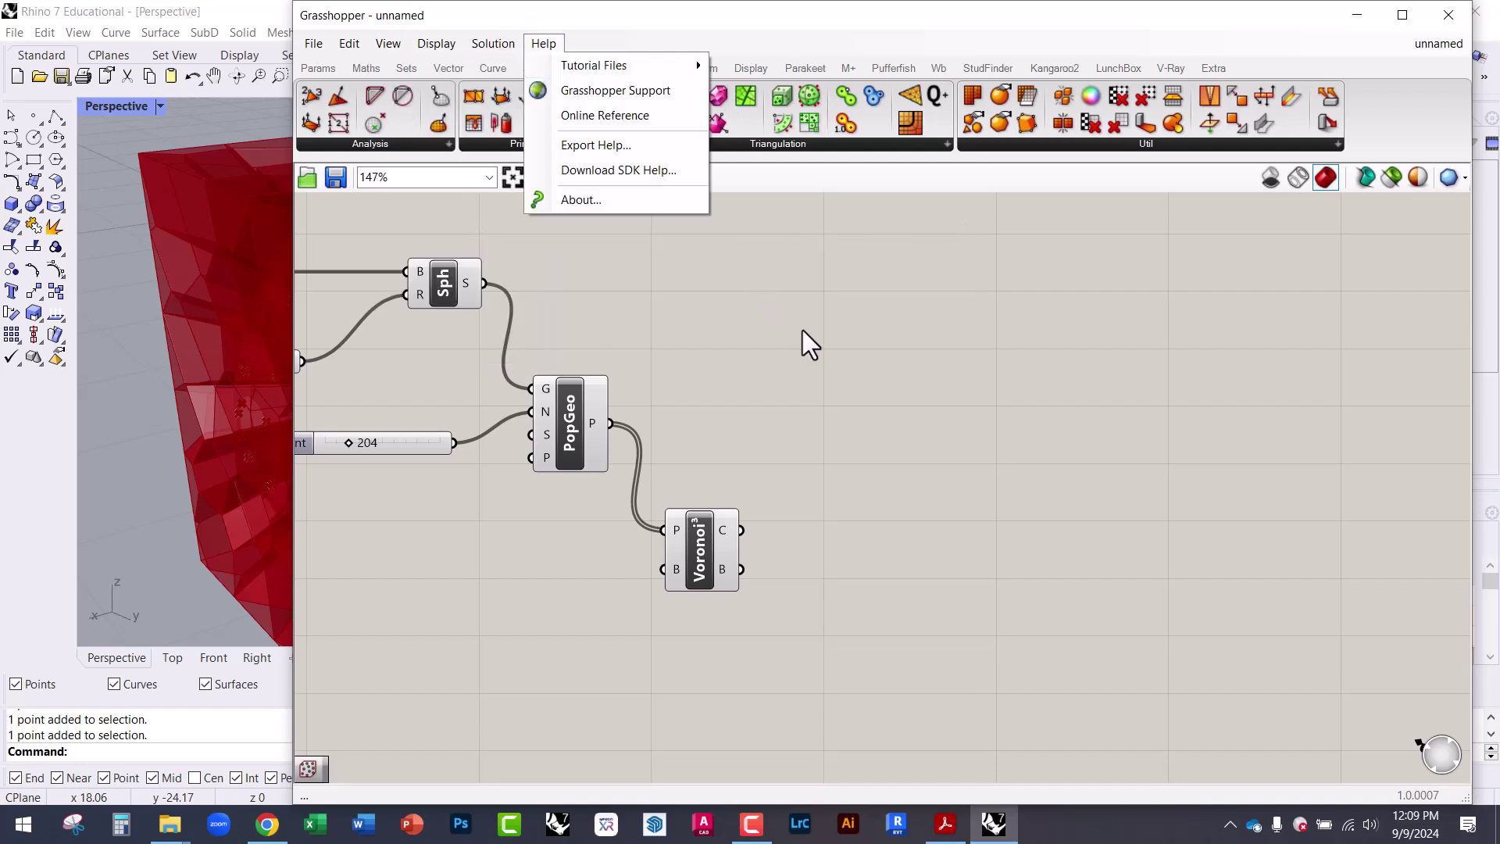
left_click(858, 291)
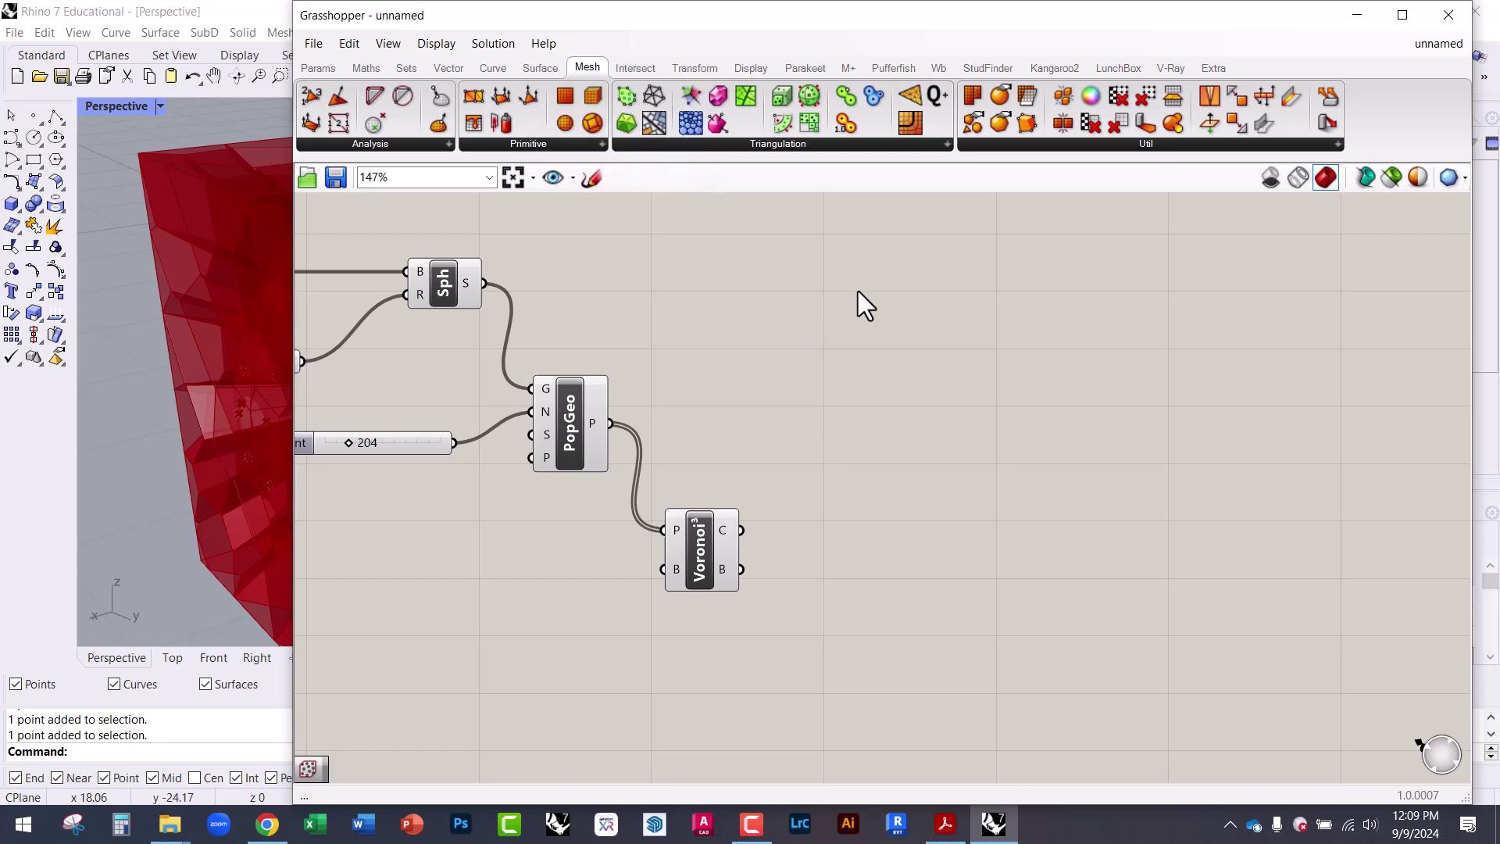
left_click(630, 70)
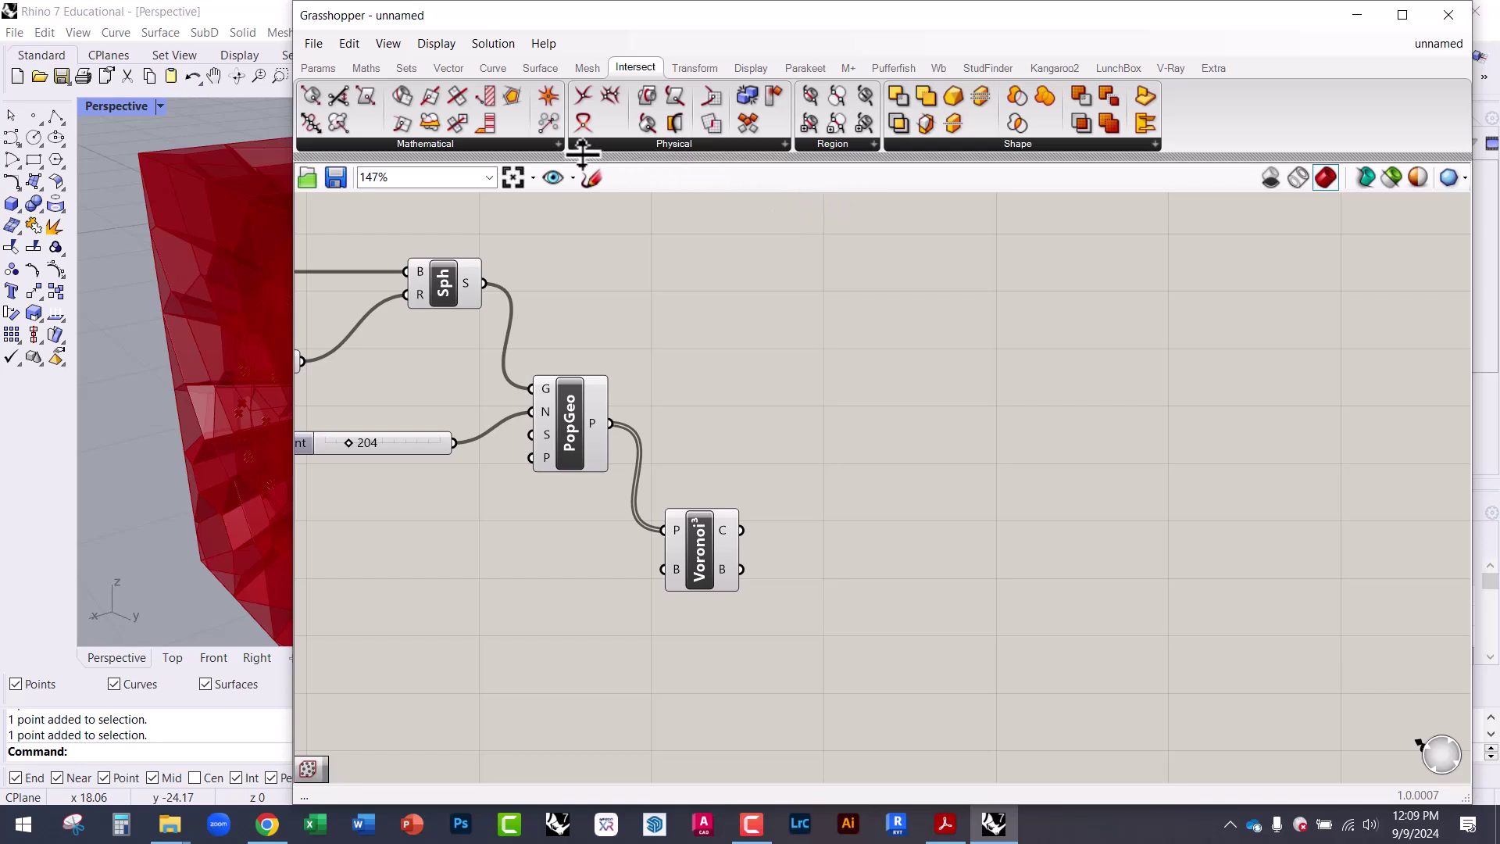
- Drag a Brep | Brep (BBX) component from the Physical dropdown onto the canvas
left_click(660, 148)
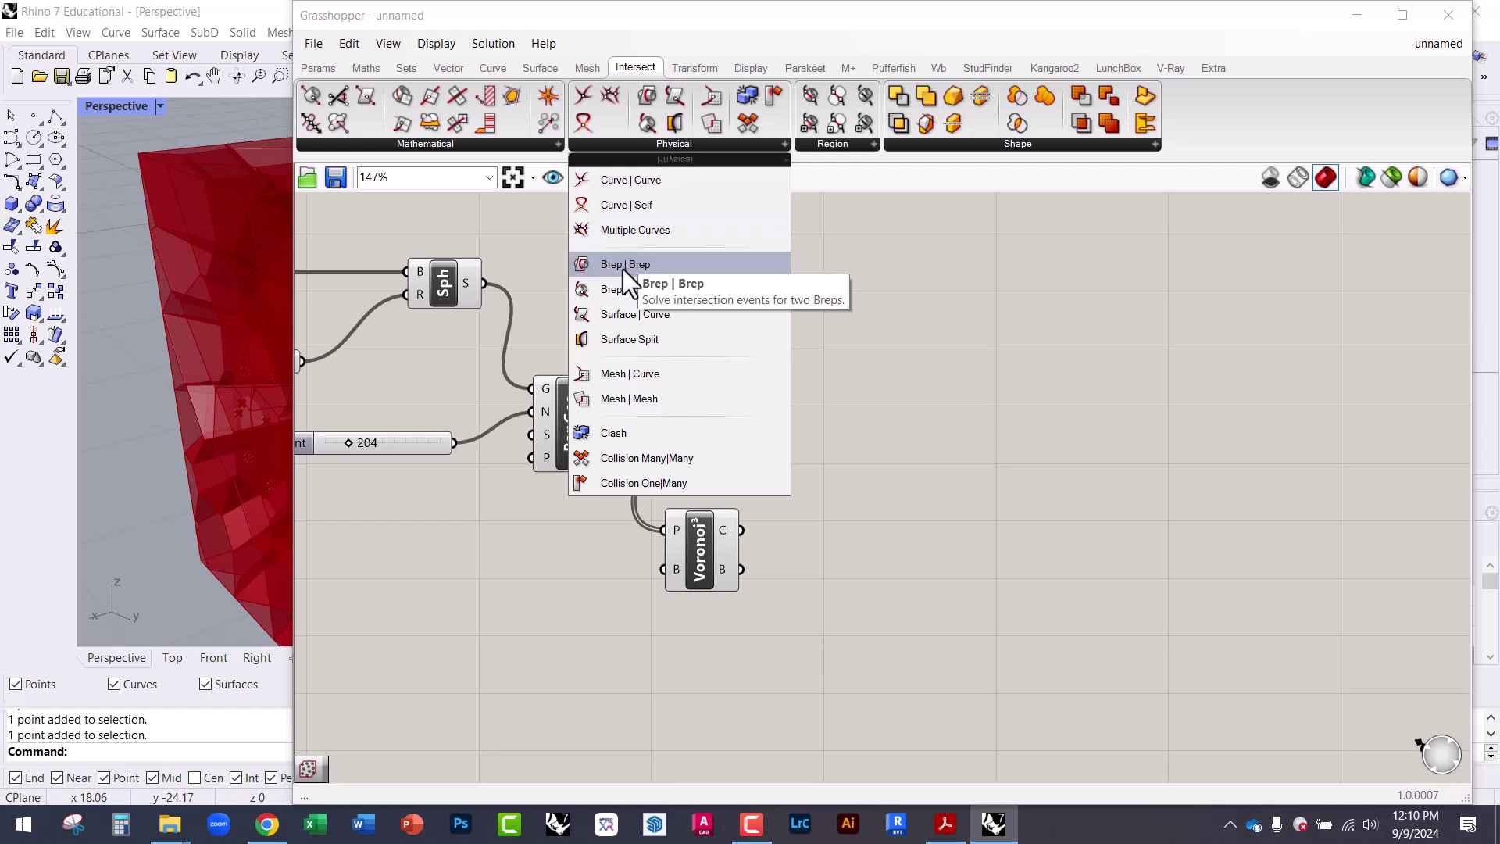
left_click_drag(618, 268, 771, 334)
scroll(744, 332, "up", 3)
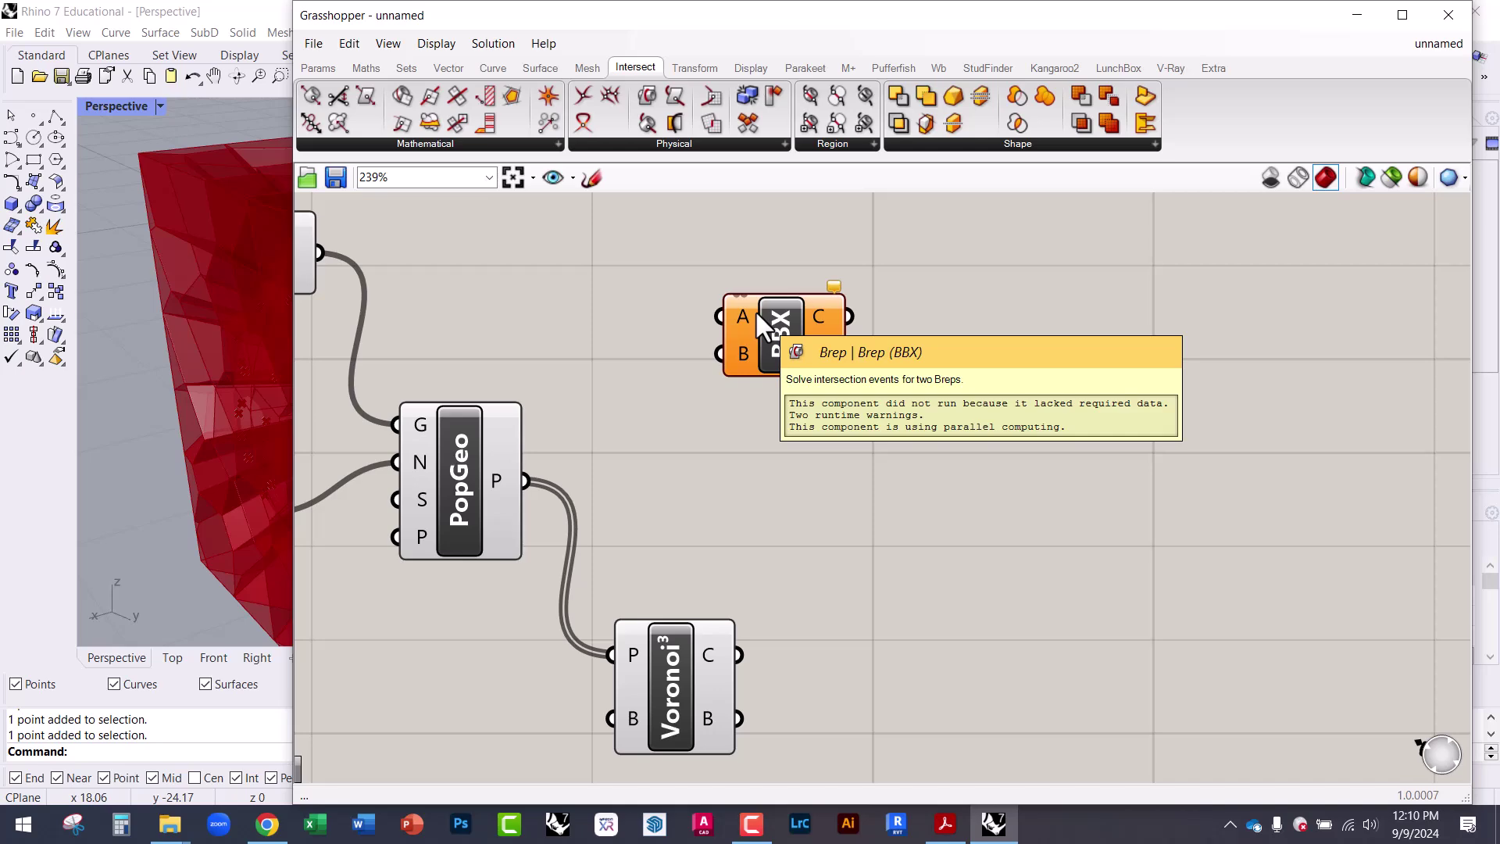
scroll(744, 330, "down", 3)
scroll(767, 382, "up", 4)
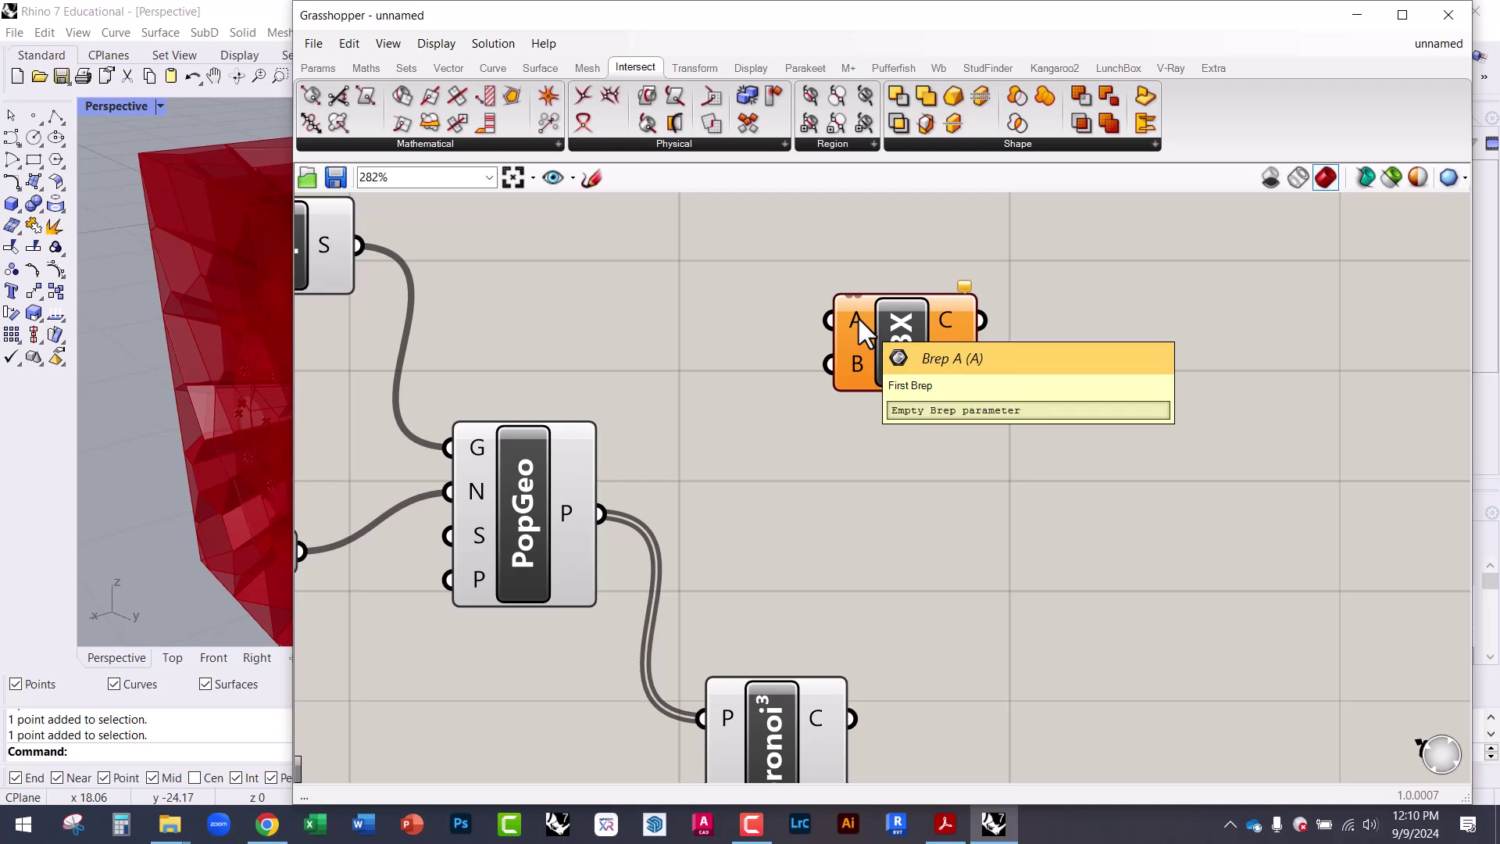
scroll(856, 359, "down", 3)
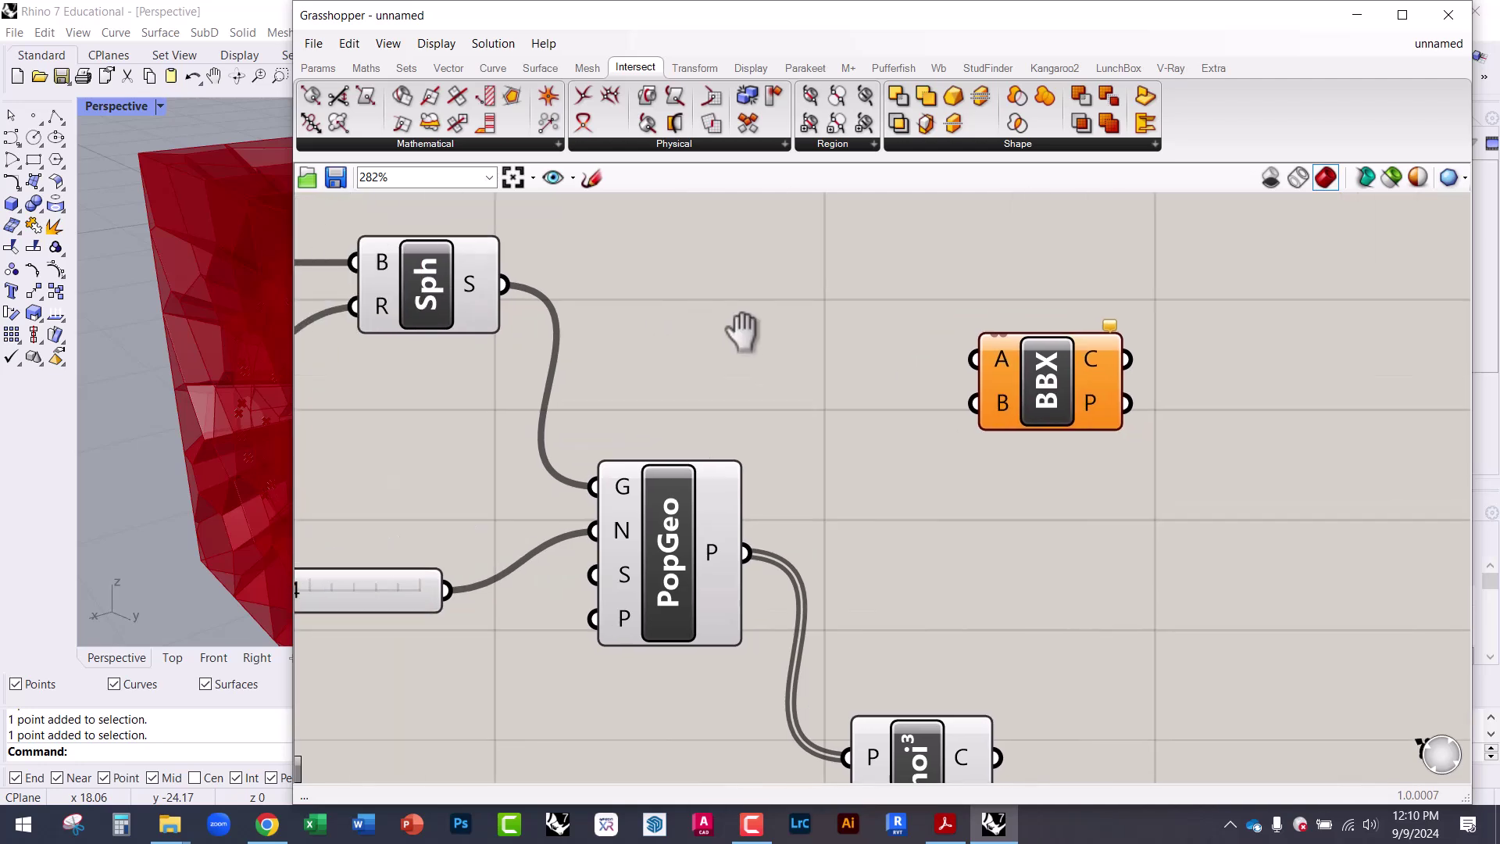
- Wire the sphere into BBX's A input and Voronoi cells into B, previewing the intersection curves
left_click_drag(595, 311, 1131, 464)
left_click_drag(290, 282, 714, 281)
right_click_drag(988, 502, 866, 408)
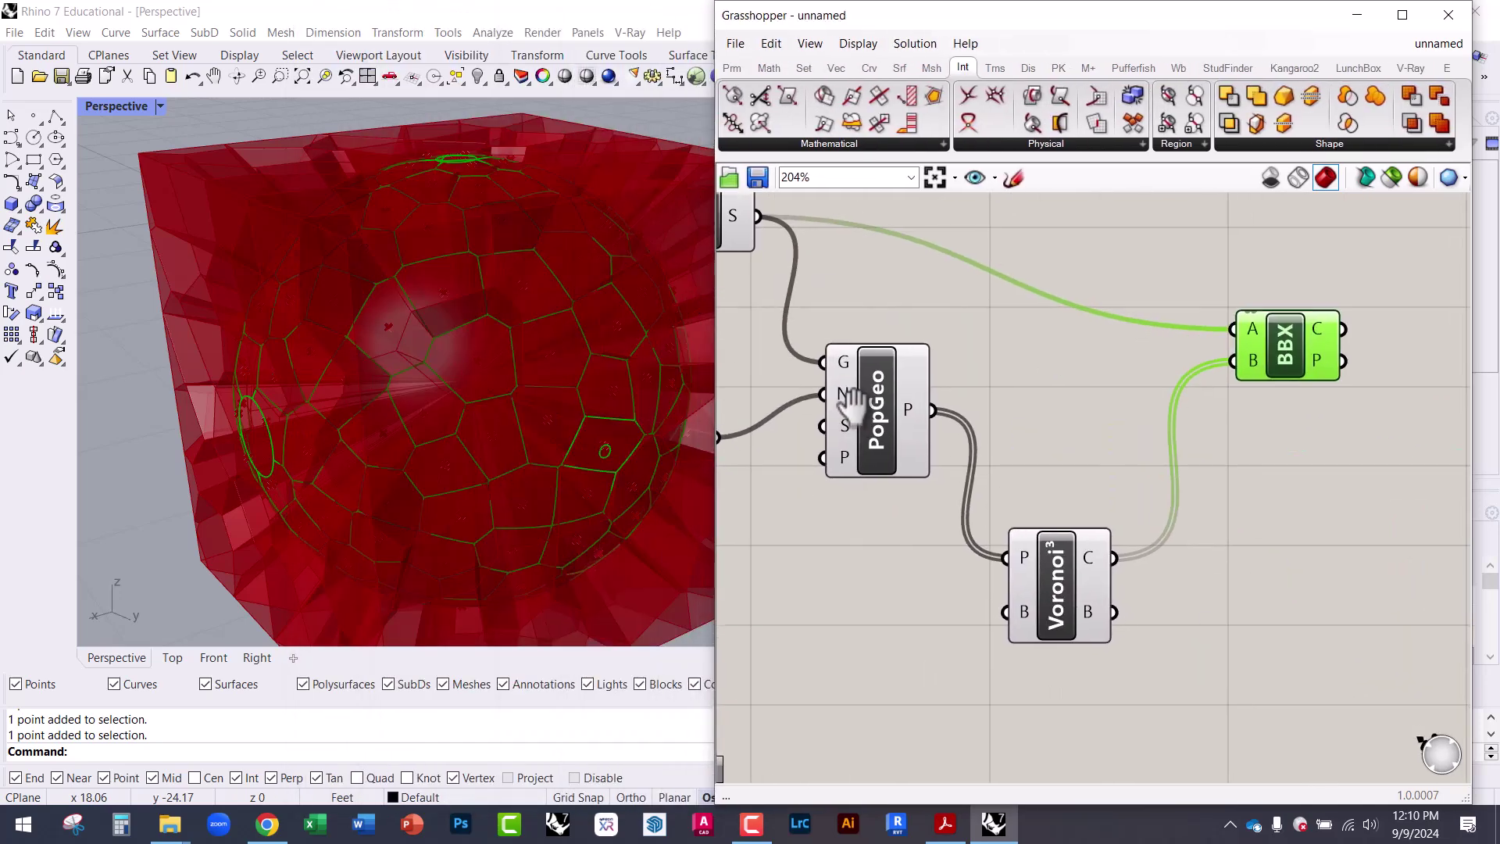
scroll(606, 365, "up", 5)
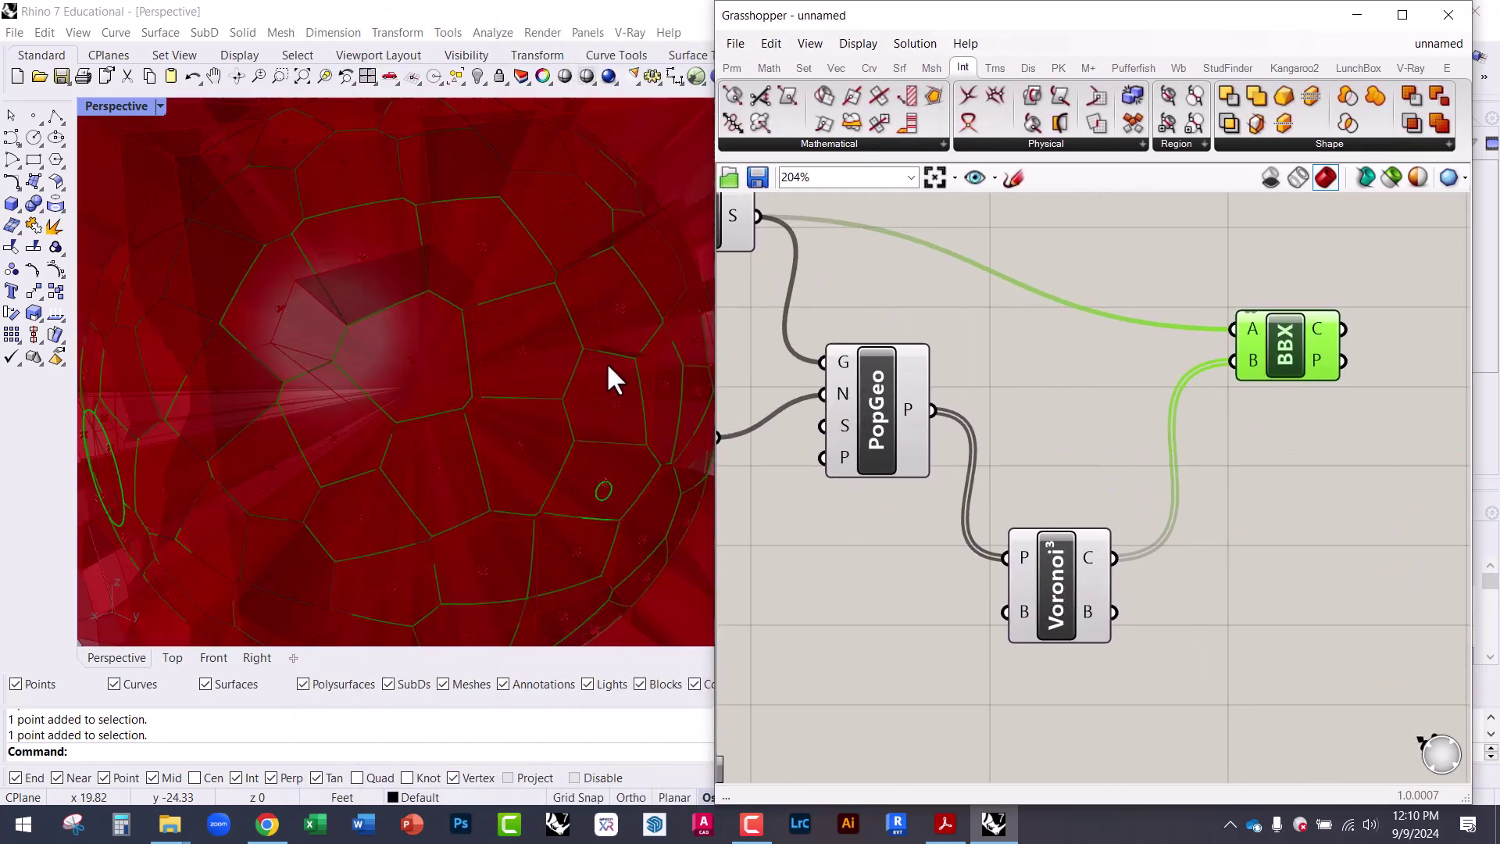
scroll(512, 382, "down", 5)
scroll(1032, 481, "down", 3)
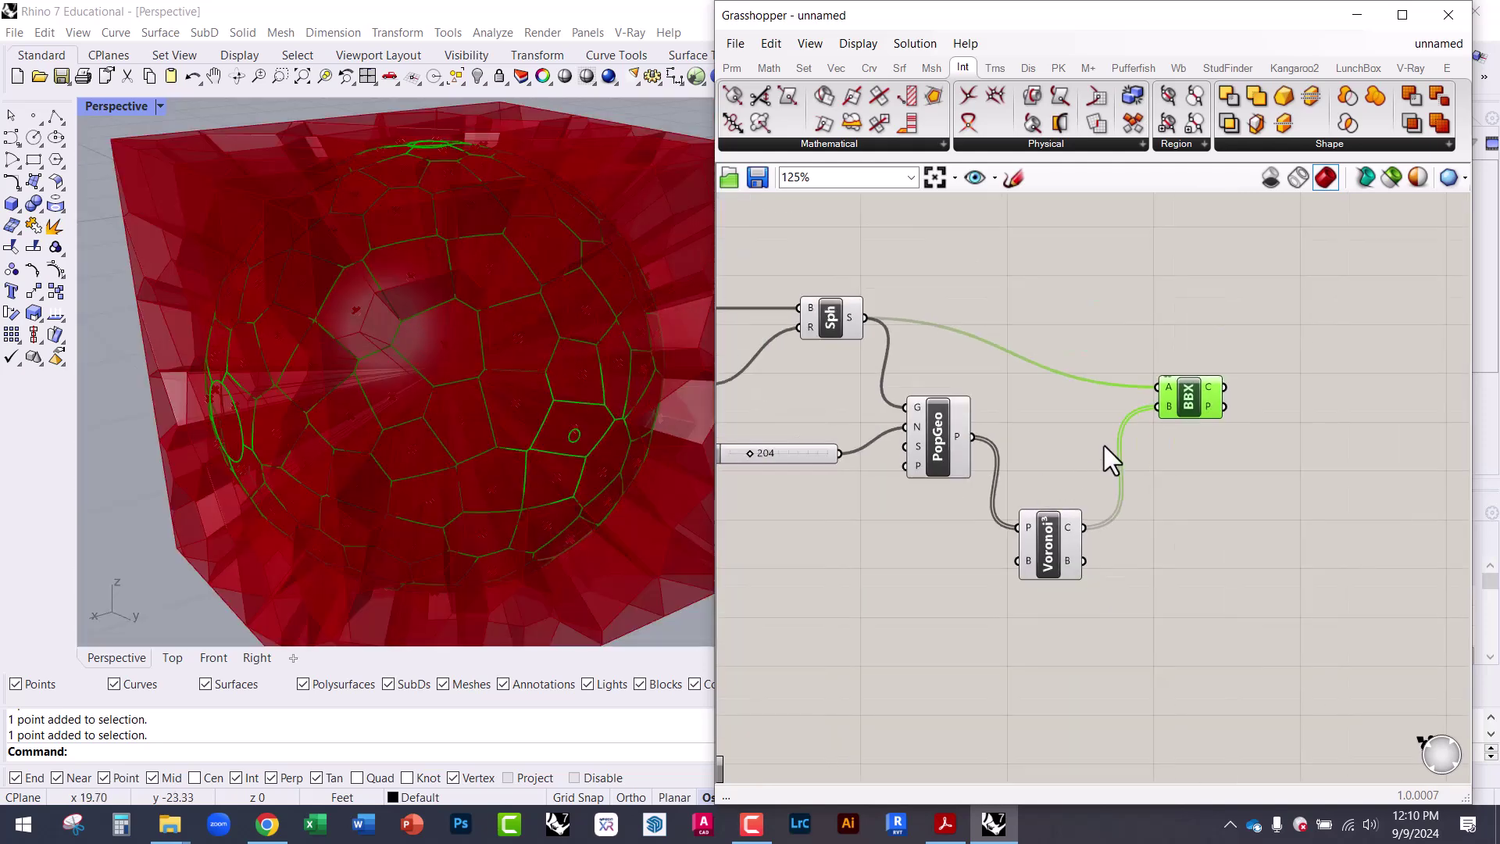
left_click_drag(1183, 410, 1173, 397)
left_click(1184, 449)
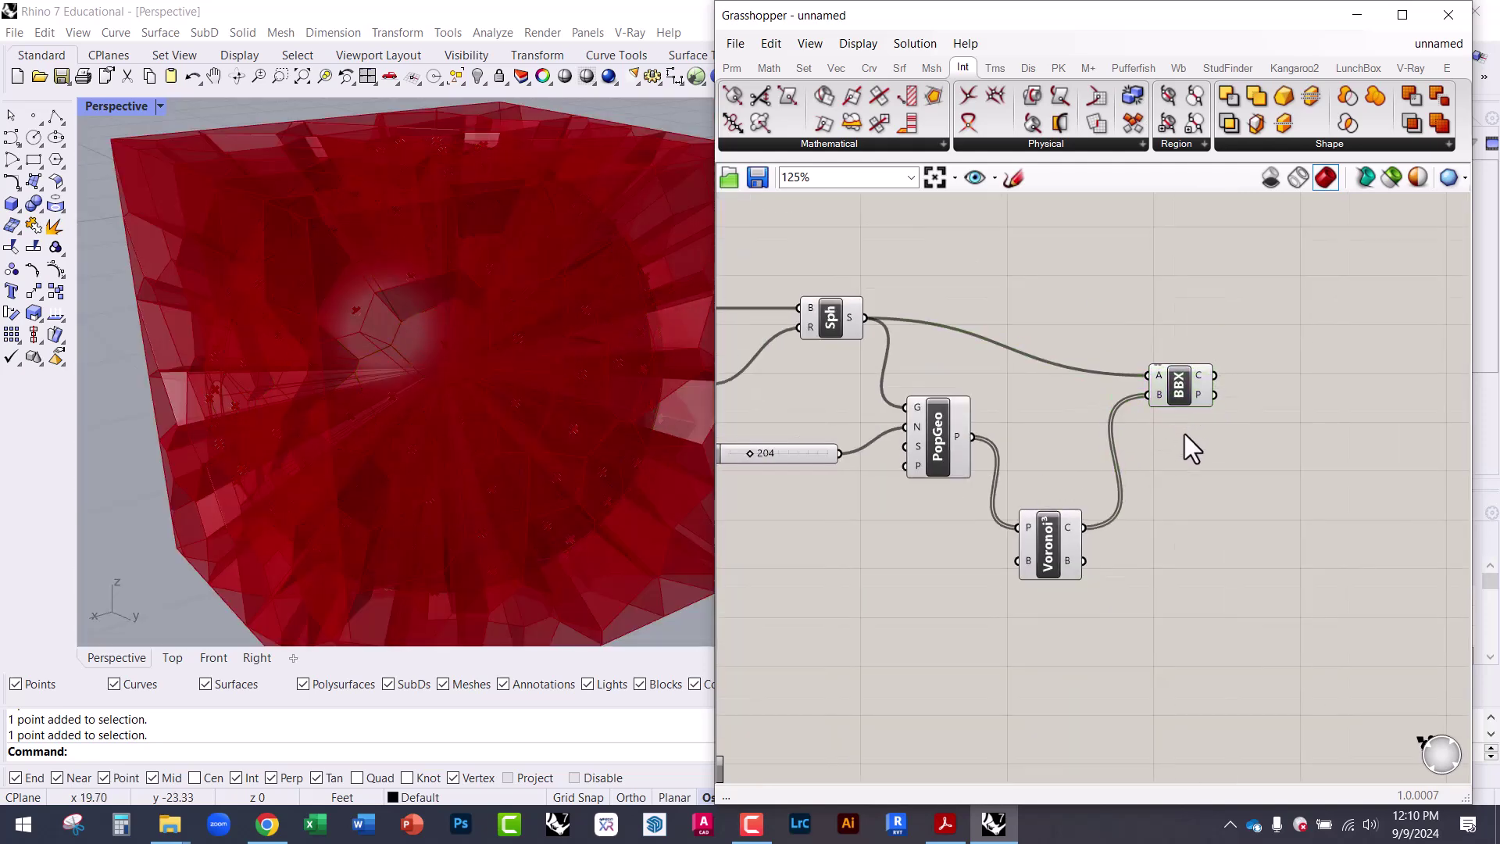
left_click(1176, 393)
left_click(1051, 556)
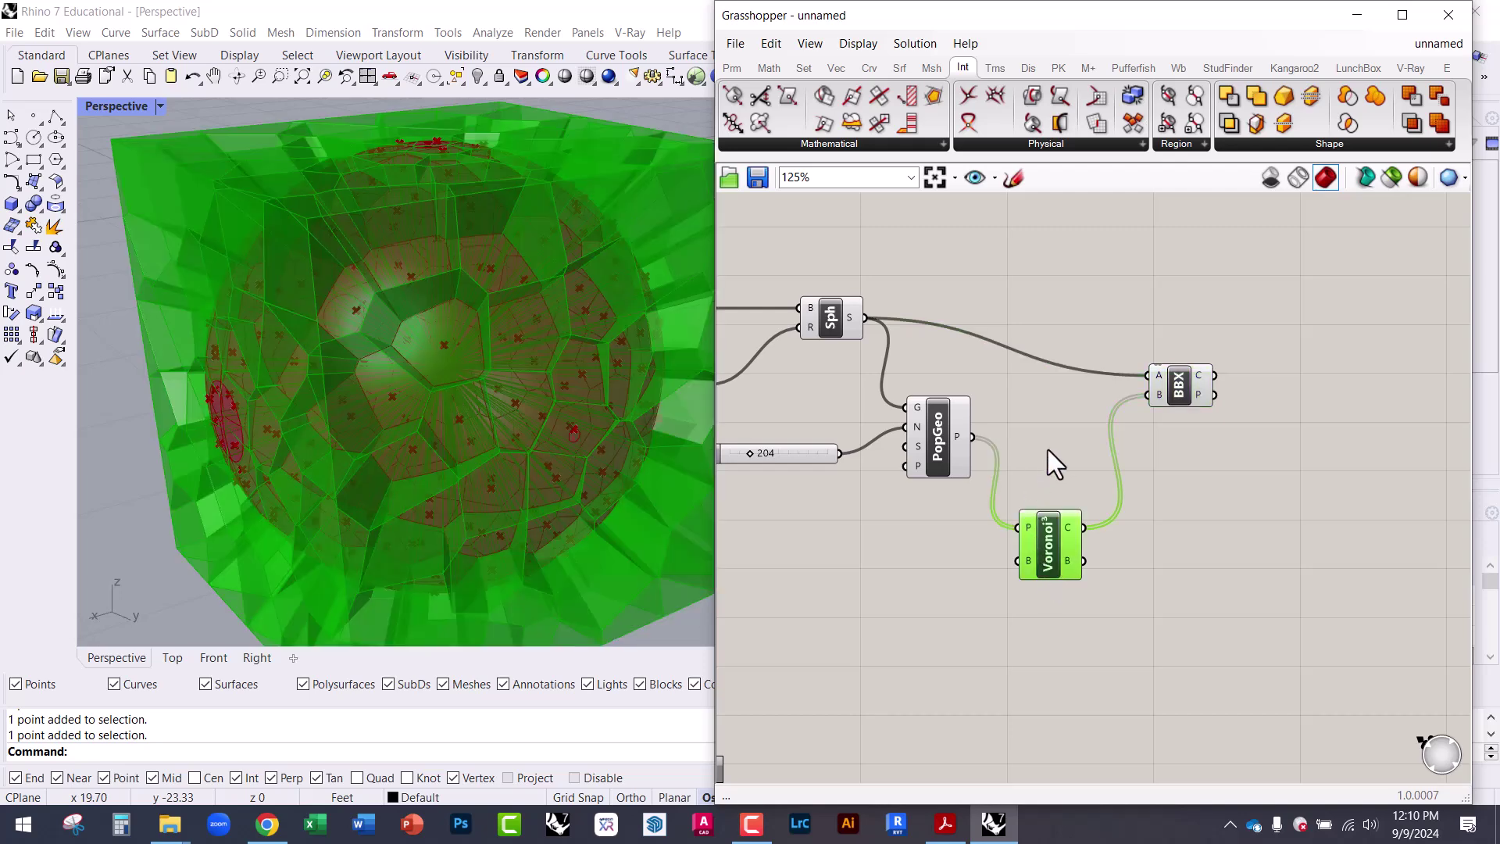
left_click(1039, 419)
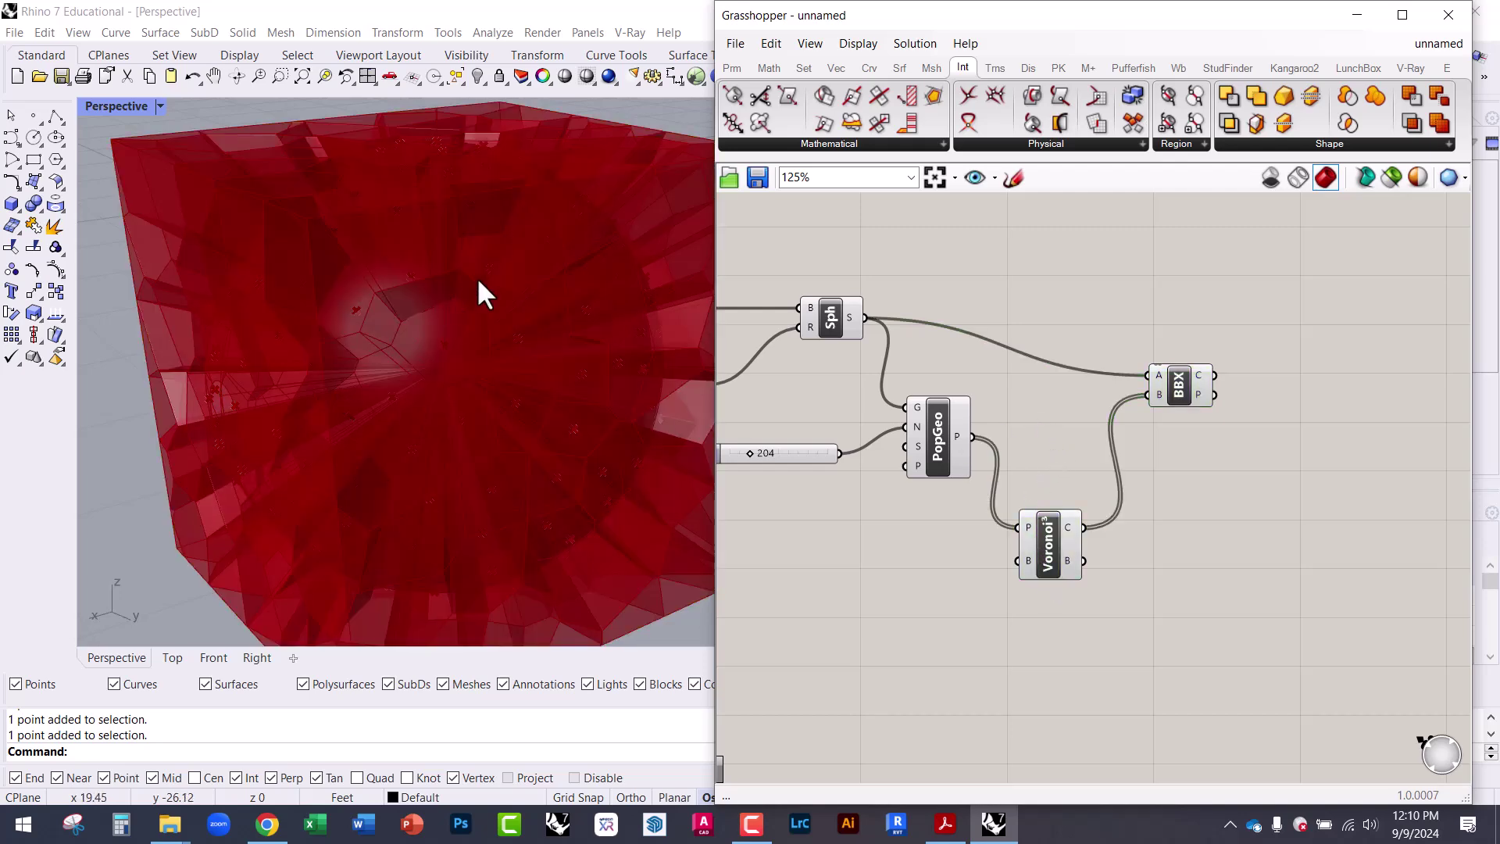
- Turn off the preview of every component except the BBX intersection
left_click_drag(1183, 387, 1206, 409)
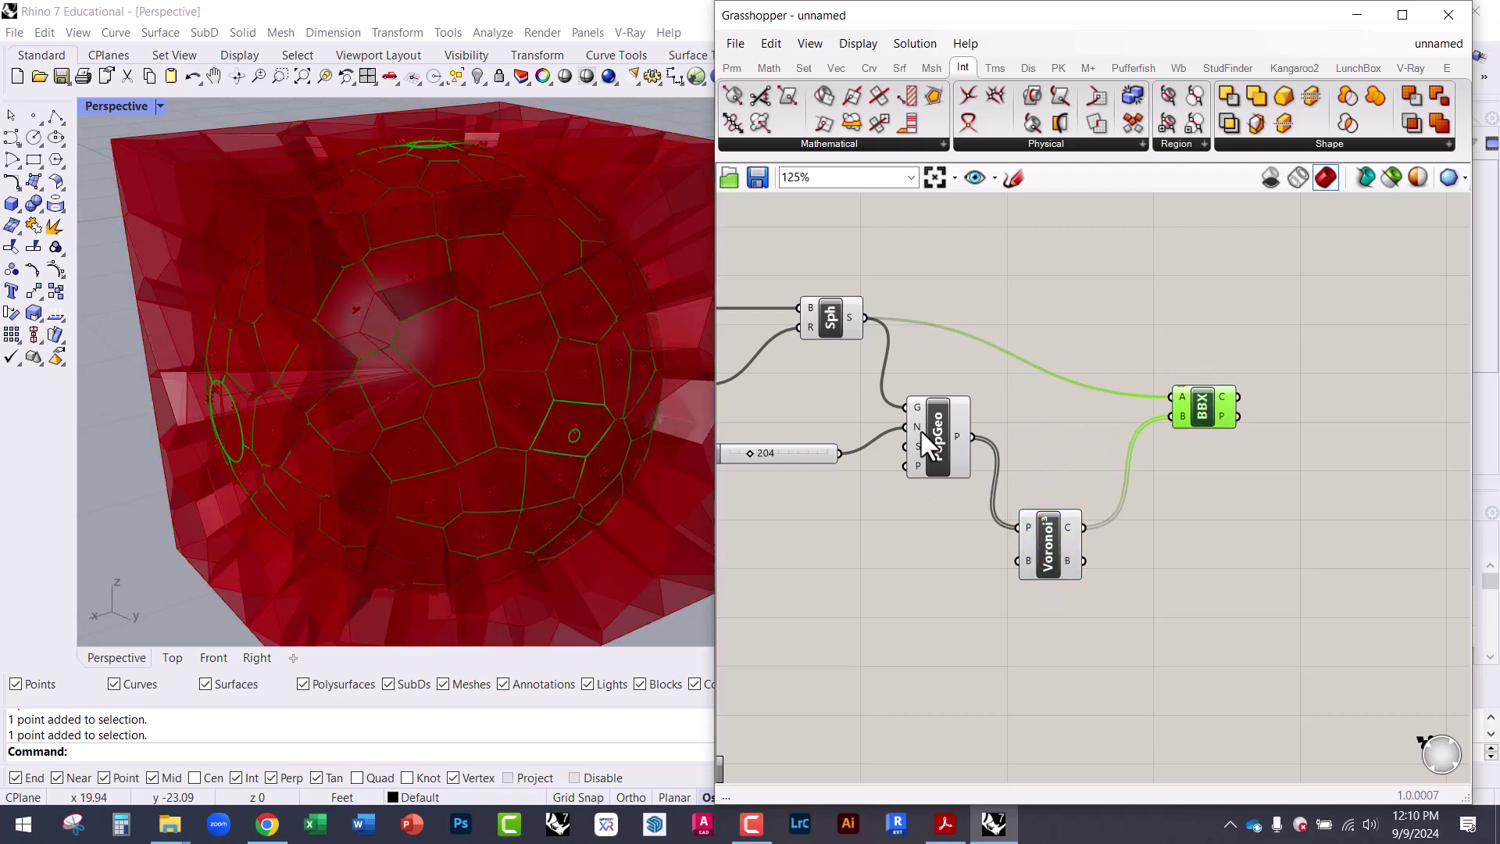
right_click_drag(892, 422, 1109, 438)
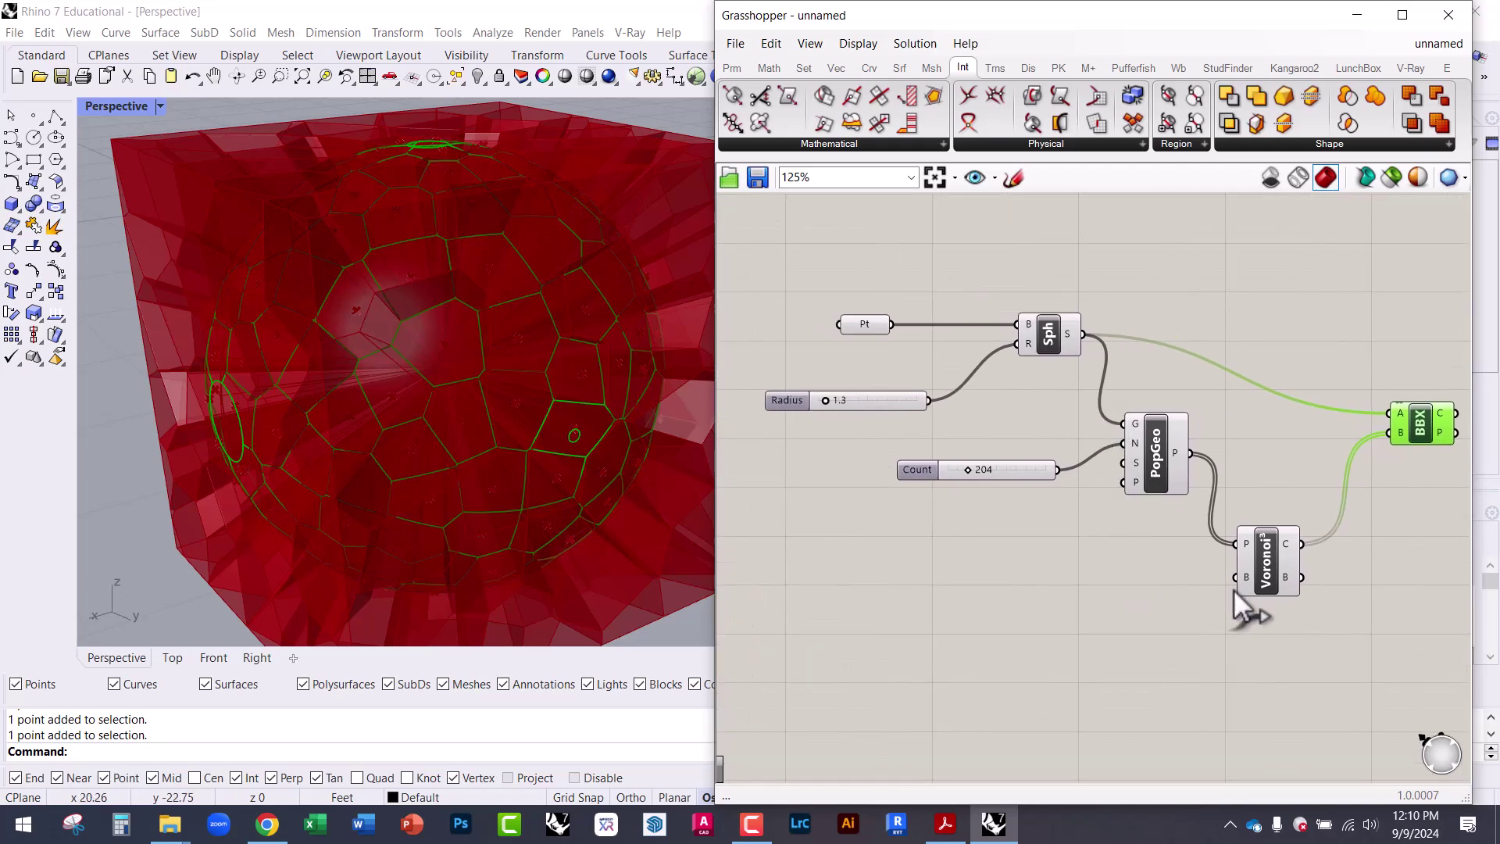
left_click_drag(1328, 672, 919, 283)
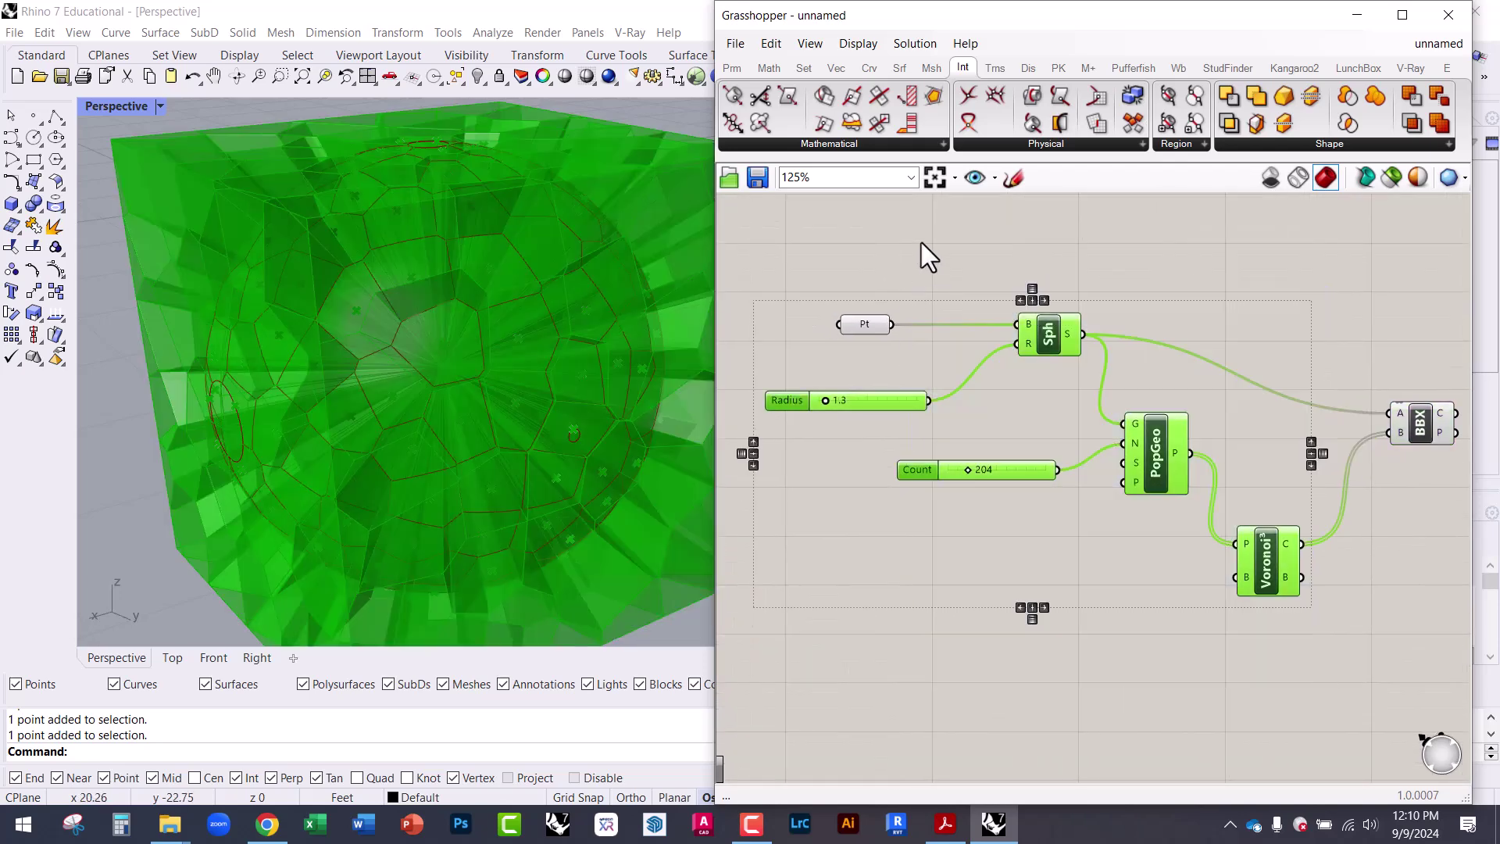
right_click(922, 243)
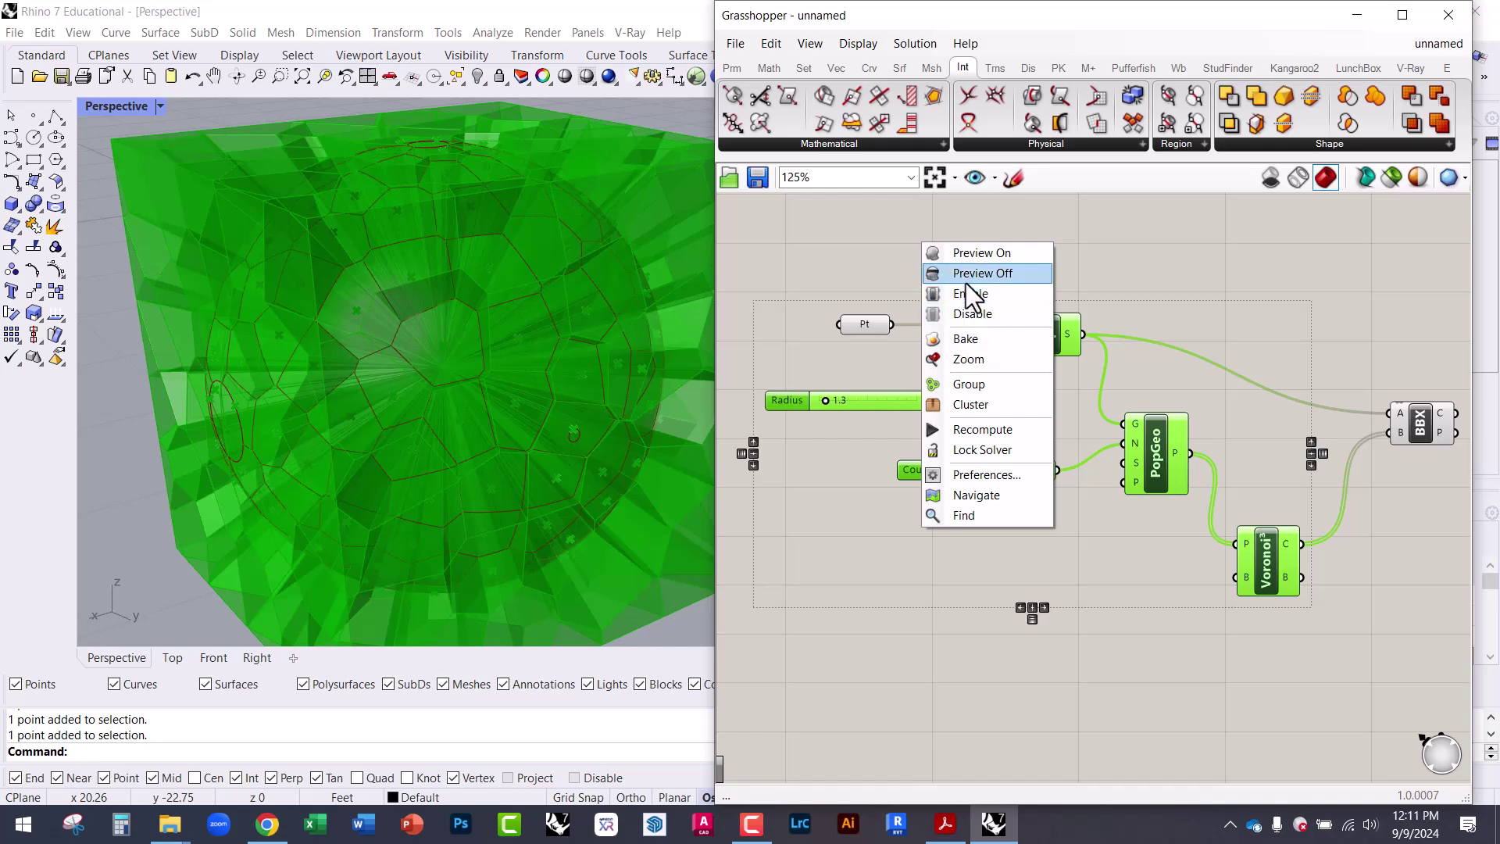
left_click(966, 272)
left_click(940, 255)
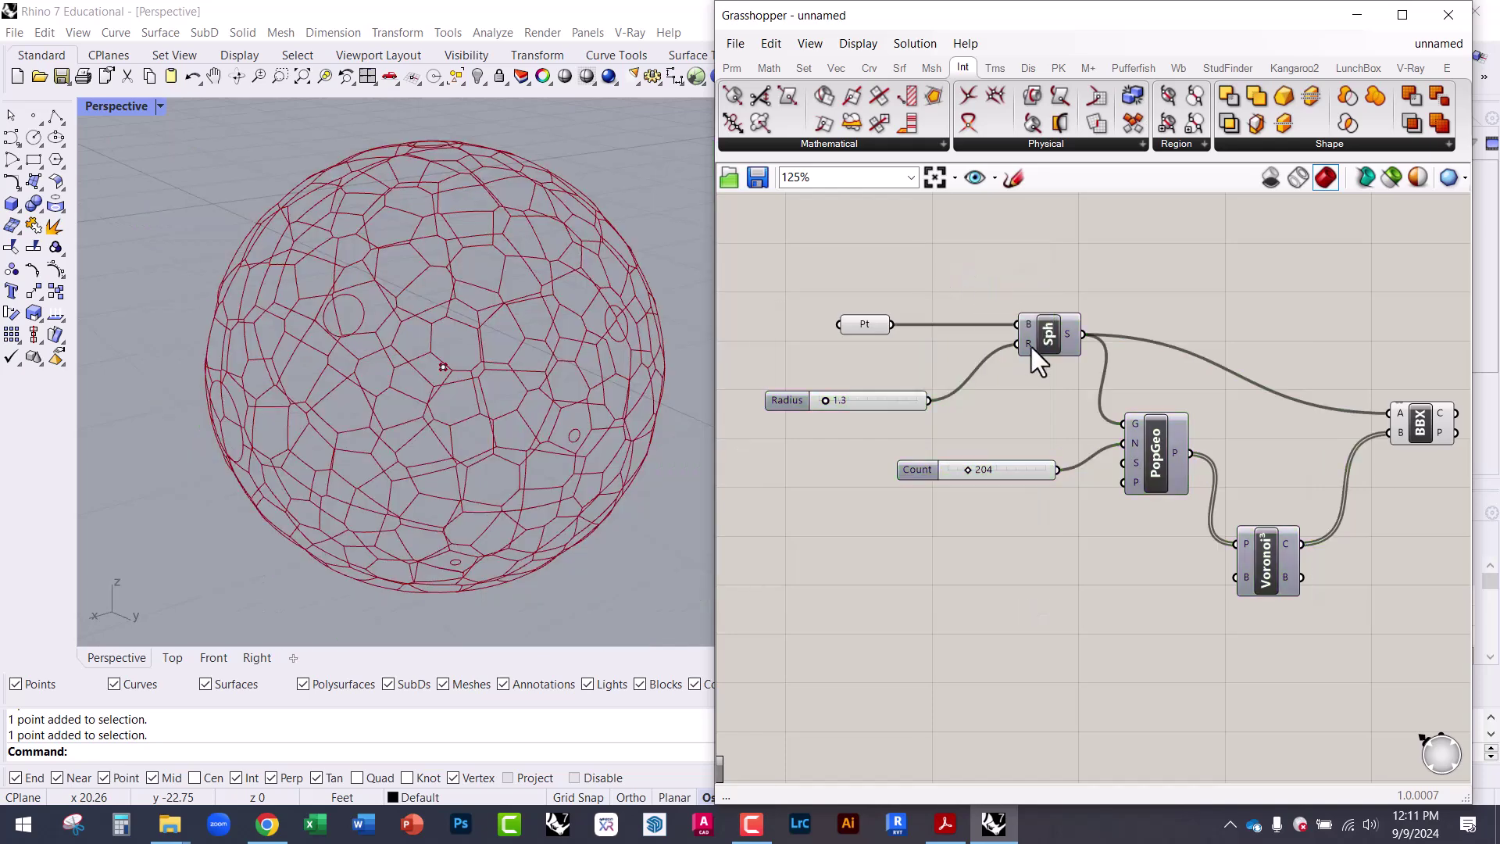
- Select the BBX intersection to highlight its Voronoi curves and orbit around the sphere
right_click_drag(1032, 347, 948, 303)
scroll(921, 269, "up", 1)
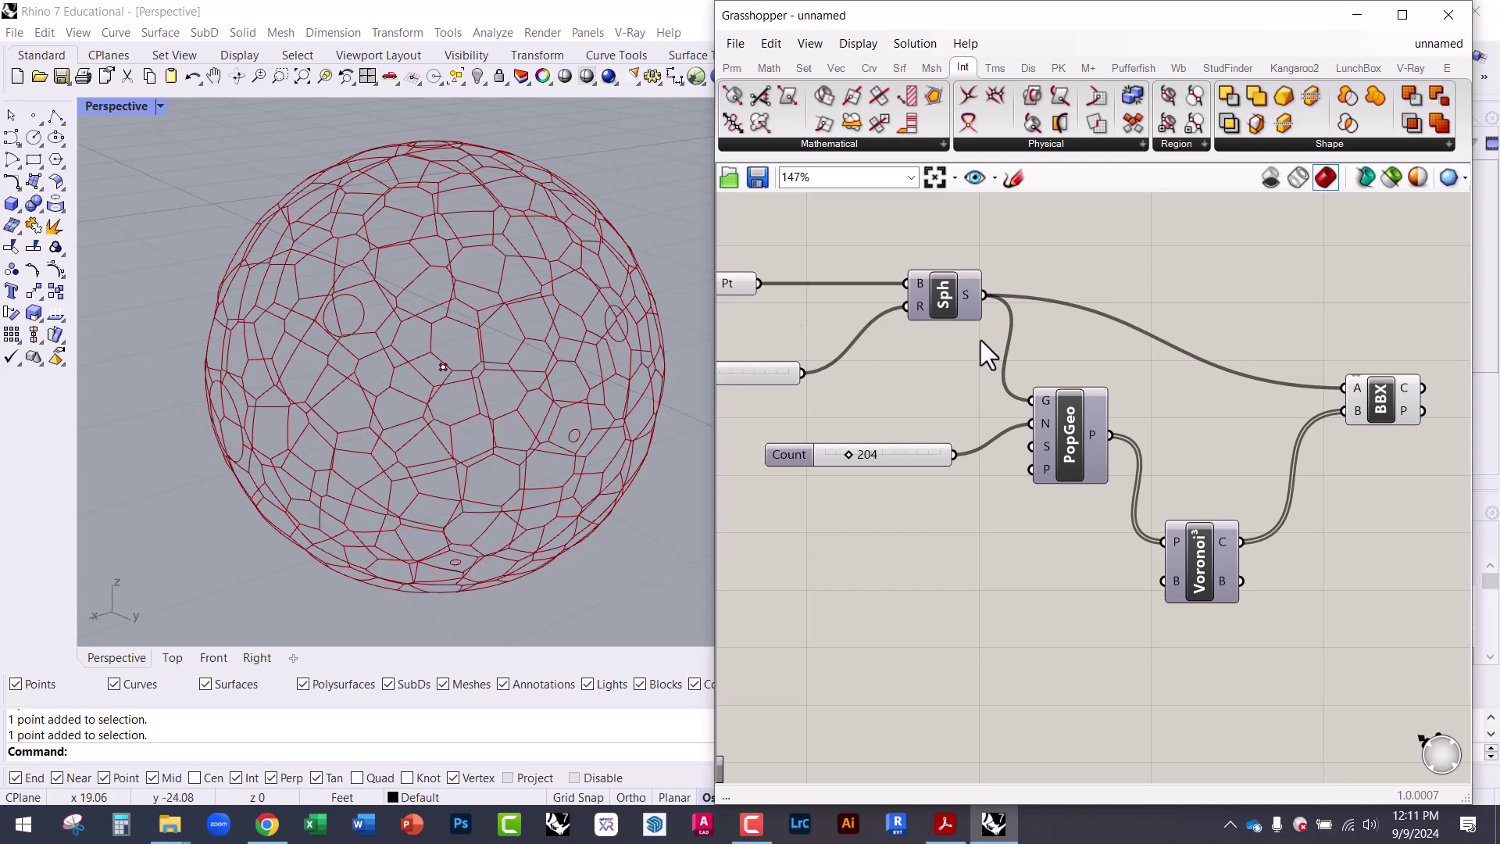
right_click_drag(1352, 436, 1159, 402)
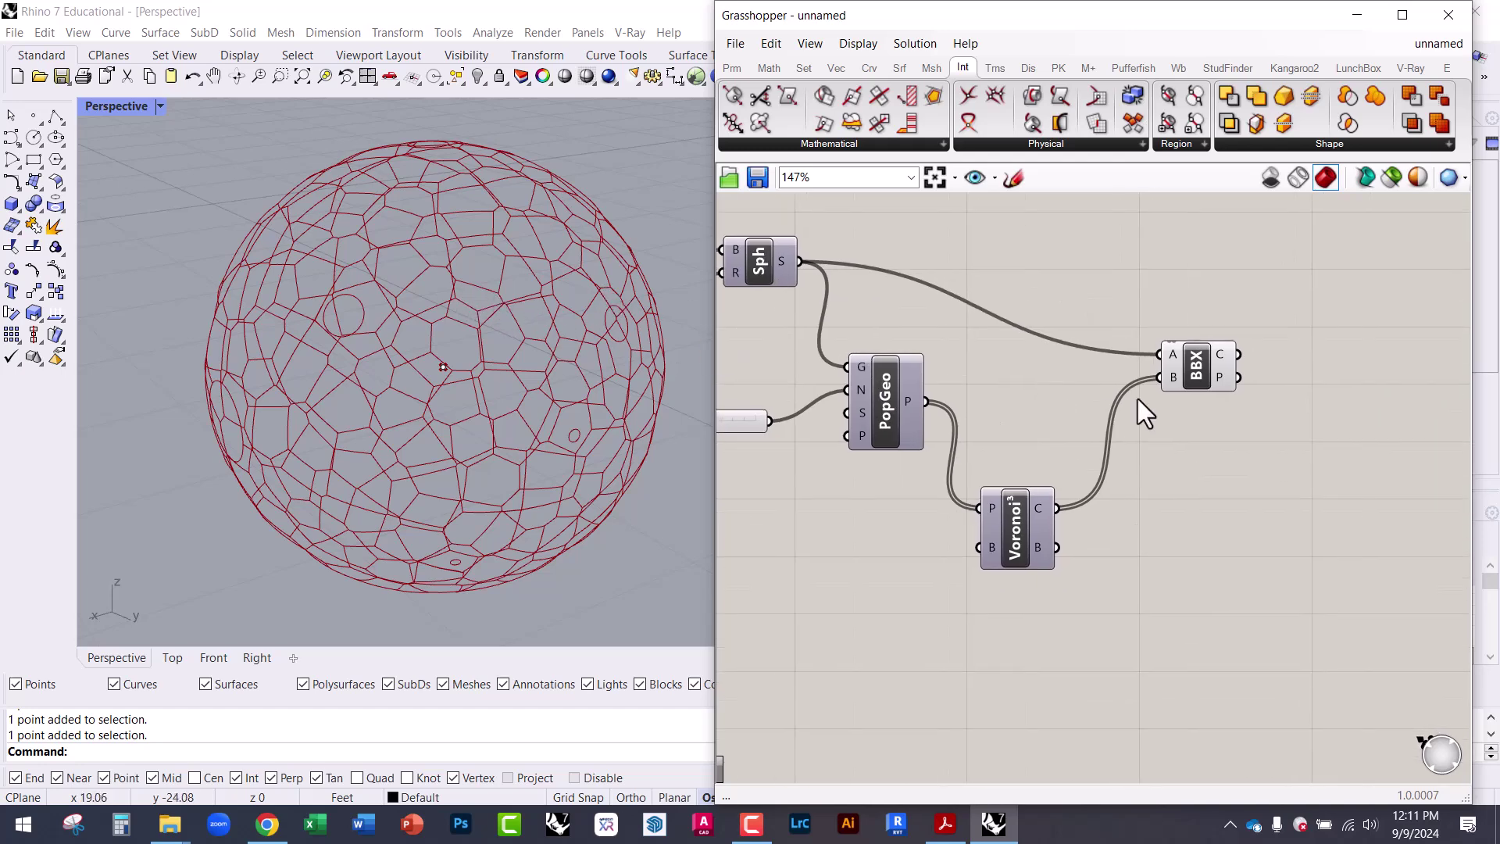
scroll(1159, 398, "up", 3)
left_click(1196, 361)
scroll(526, 318, "up", 5)
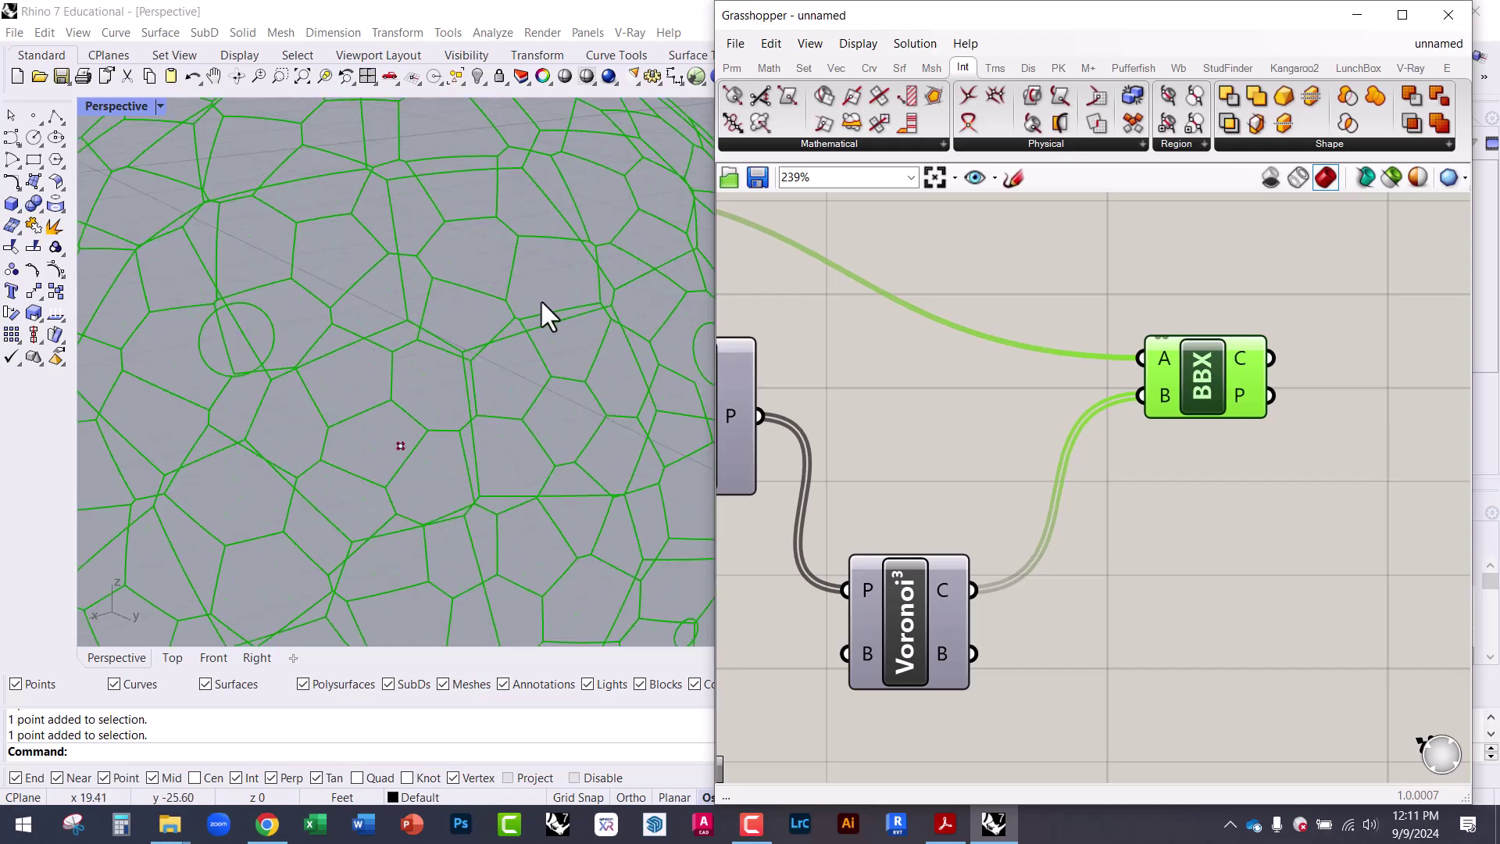
scroll(442, 351, "down", 3)
mouse_move(443, 352)
right_mouse_down()
mouse_move(494, 318)
mouse_move(479, 412)
mouse_move(439, 378)
right_mouse_up()
scroll(494, 318, "down", 5)
left_click(738, 350)
- Orbit around the Voronoi curve sphere, then select and reposition the BBX component
scroll(368, 258, "up", 4)
scroll(417, 279, "up", 3)
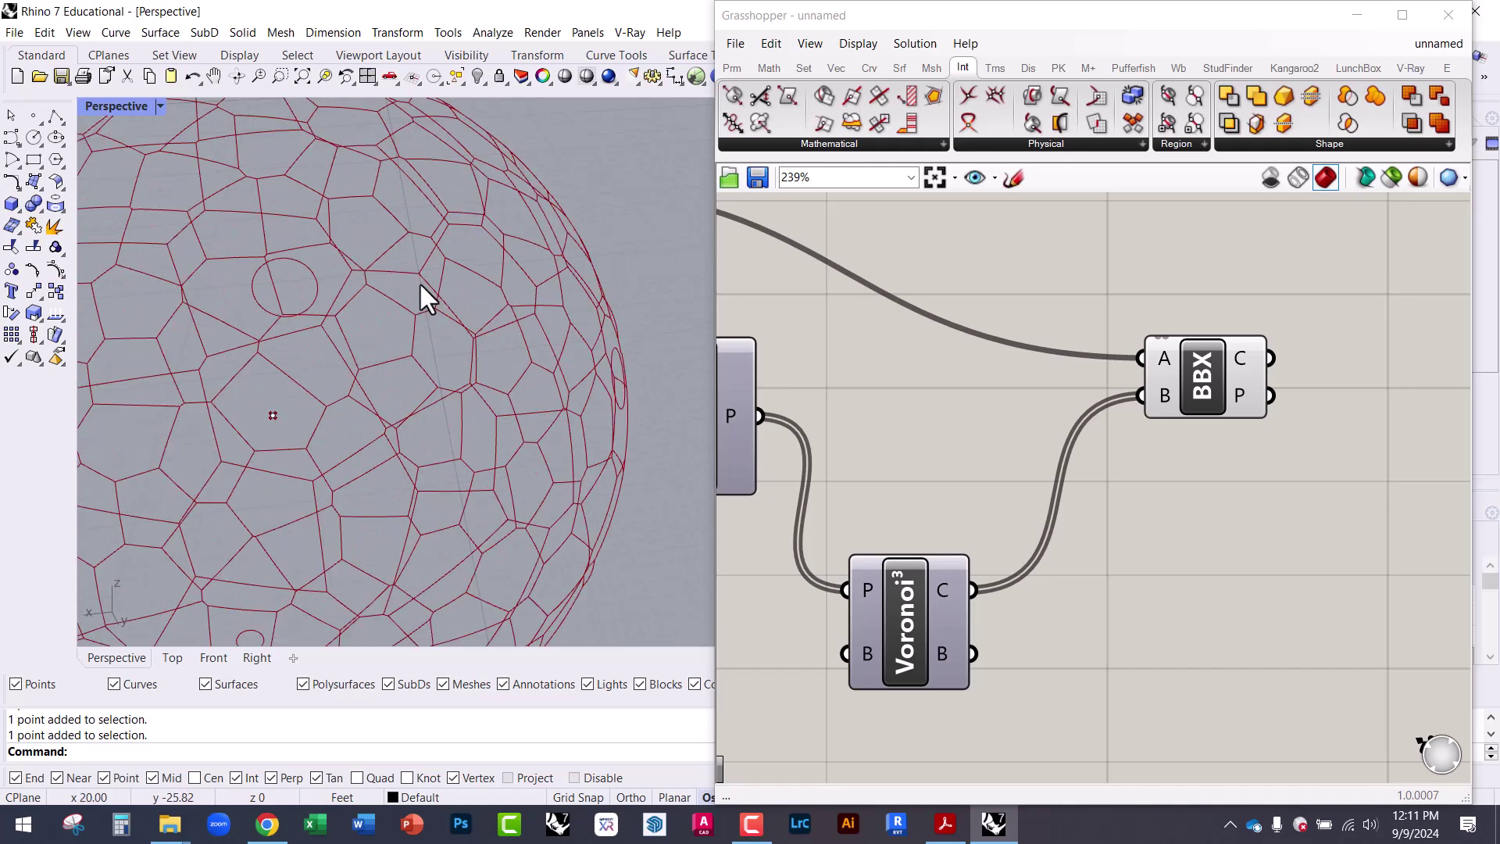
mouse_move(485, 325)
right_mouse_down()
mouse_move(425, 443)
mouse_move(425, 368)
mouse_move(461, 330)
right_mouse_up()
scroll(499, 285, "down", 5)
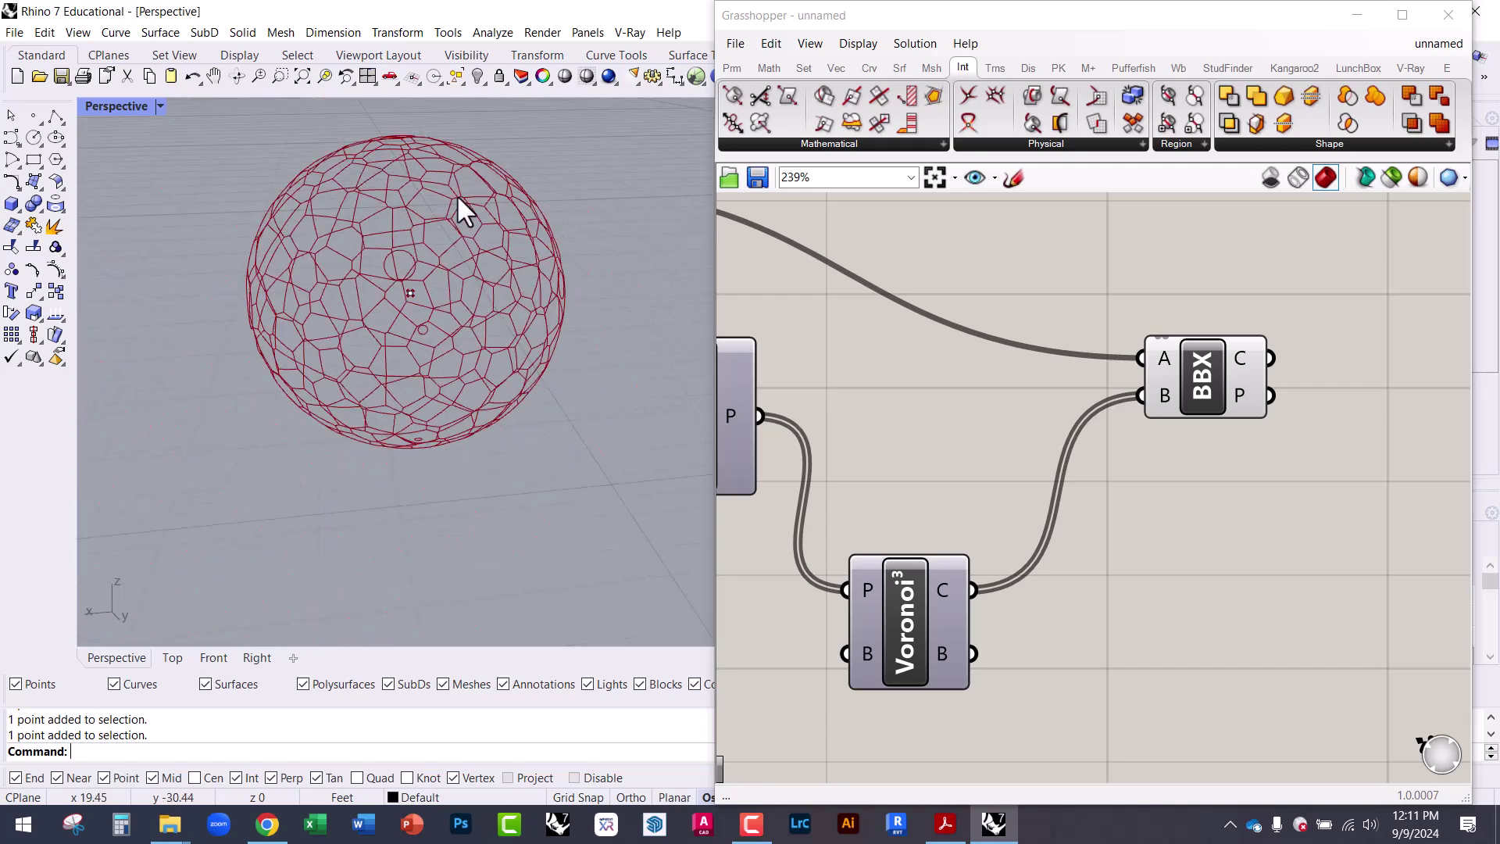
right_click_drag(412, 201, 469, 294)
left_click_drag(1203, 372, 1217, 387)
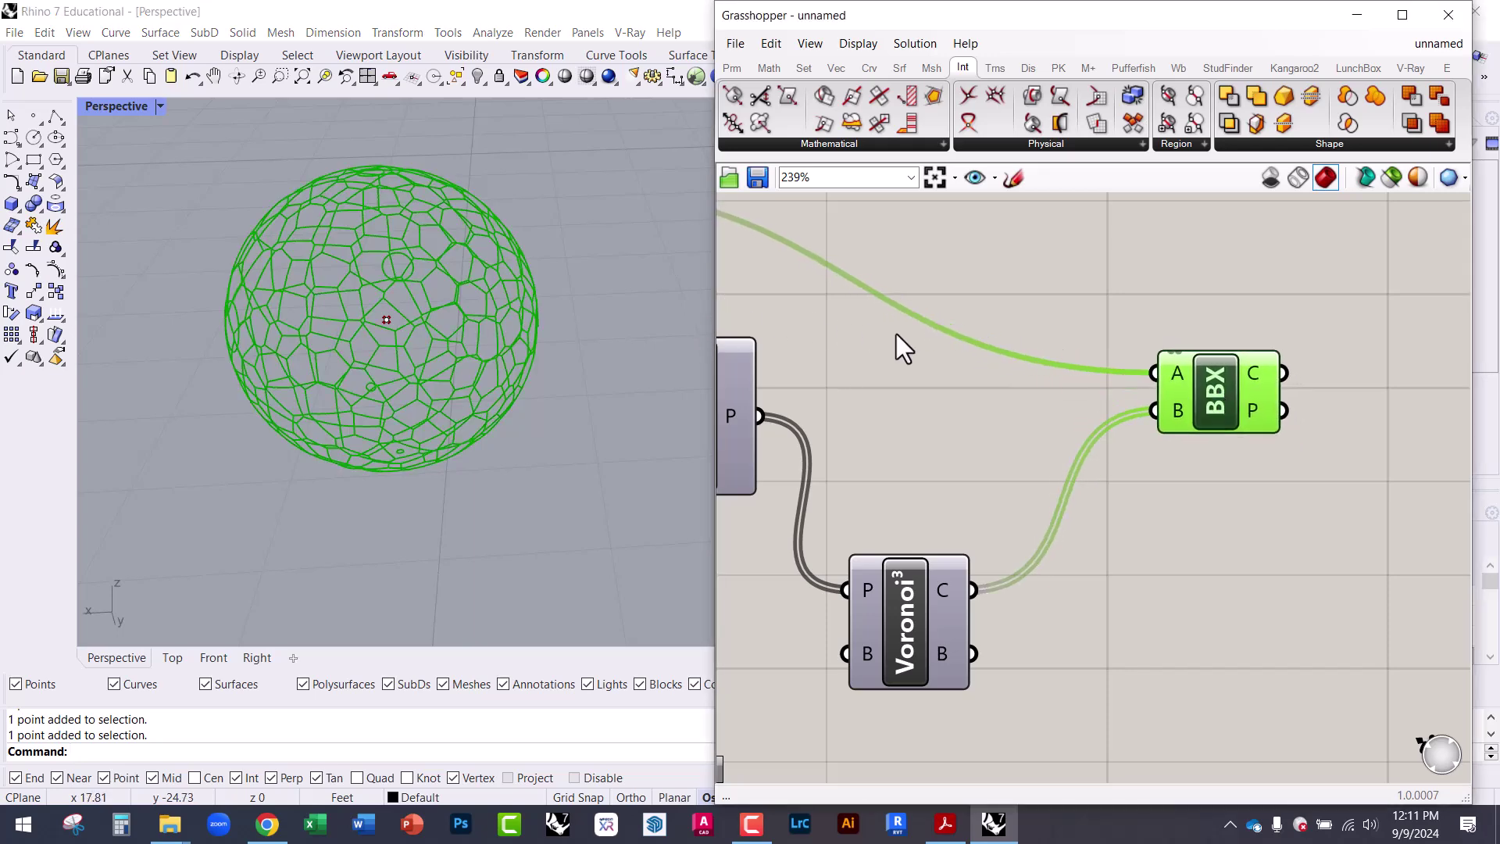
right_click_drag(921, 344, 851, 351)
left_click_drag(1142, 402, 1138, 383)
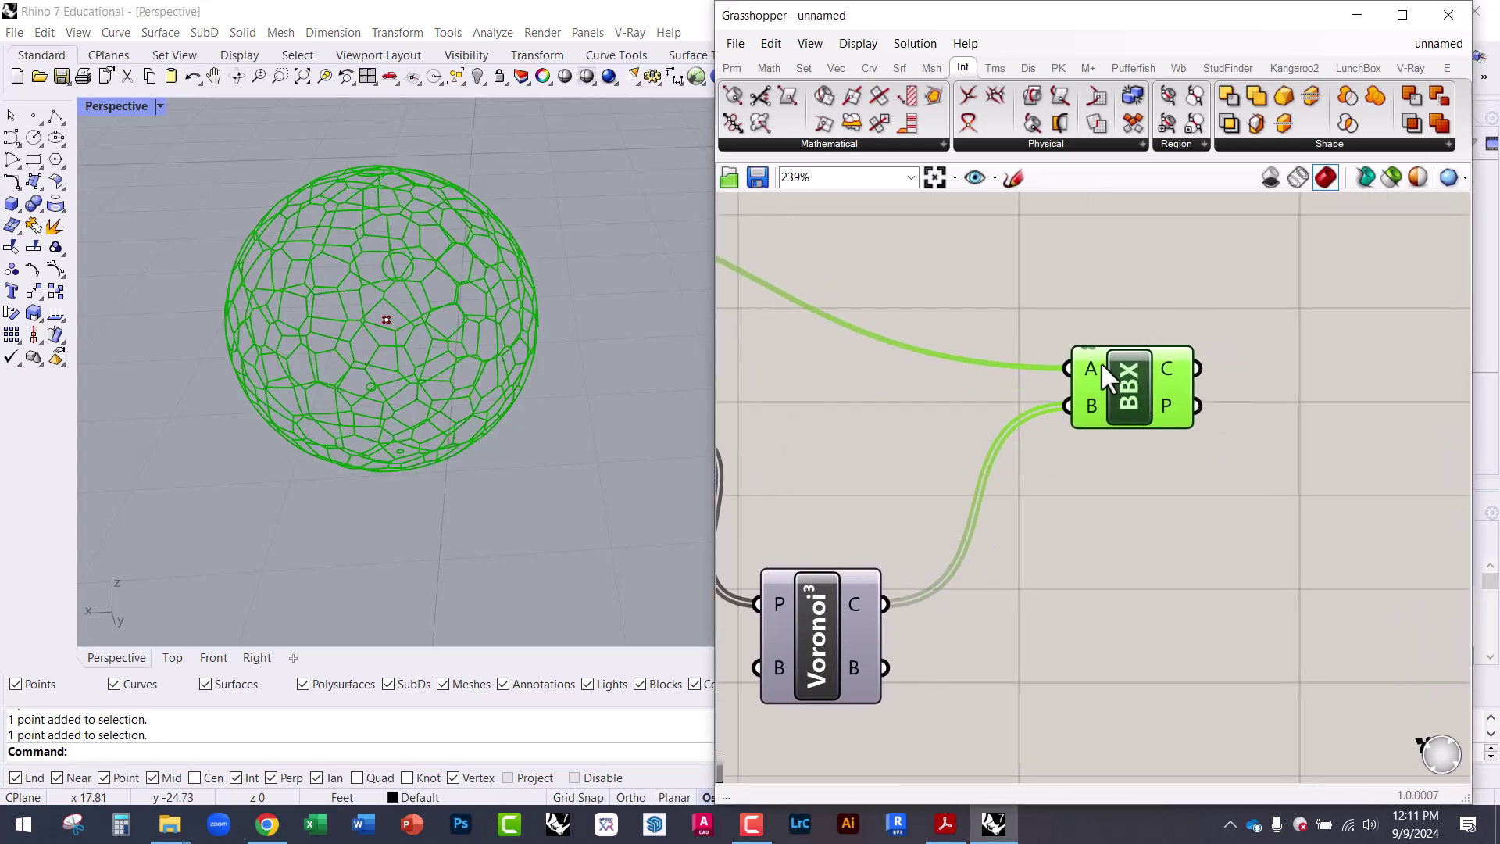
- Close Grasshopper and reopen it with the Grasshopper command
left_click(1447, 14)
right_click_drag(375, 367, 355, 449)
type("Grasshopper")
key("Return")
- Select the BBX intersection component and bake its Voronoi curves into Rhino
right_click_drag(522, 414, 522, 281)
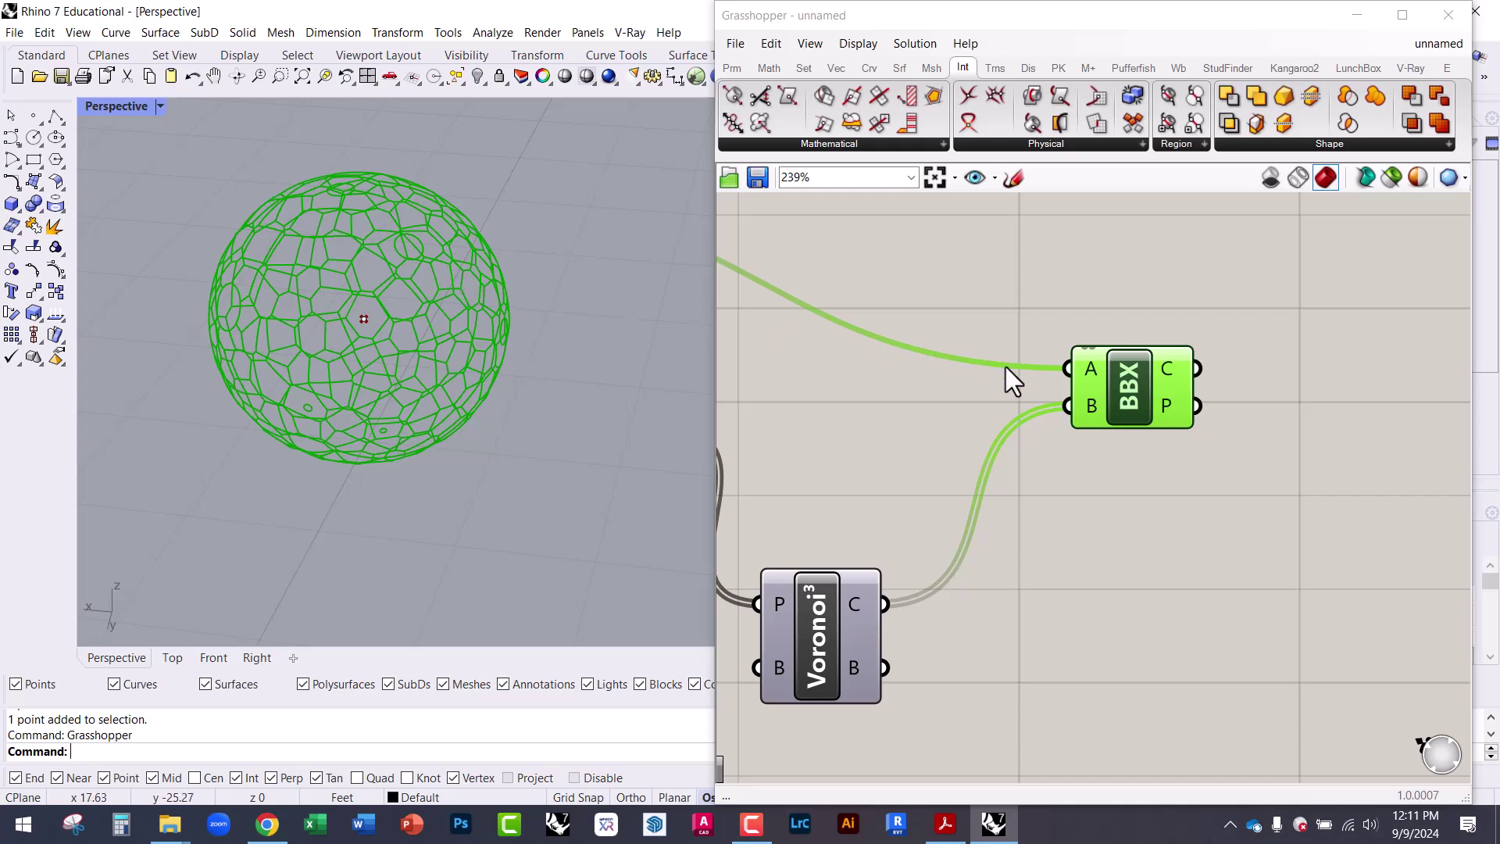
left_click(1133, 488)
right_click_drag(1141, 428, 1081, 469)
left_click_drag(1071, 377, 1091, 389)
scroll(1129, 384, "up", 2)
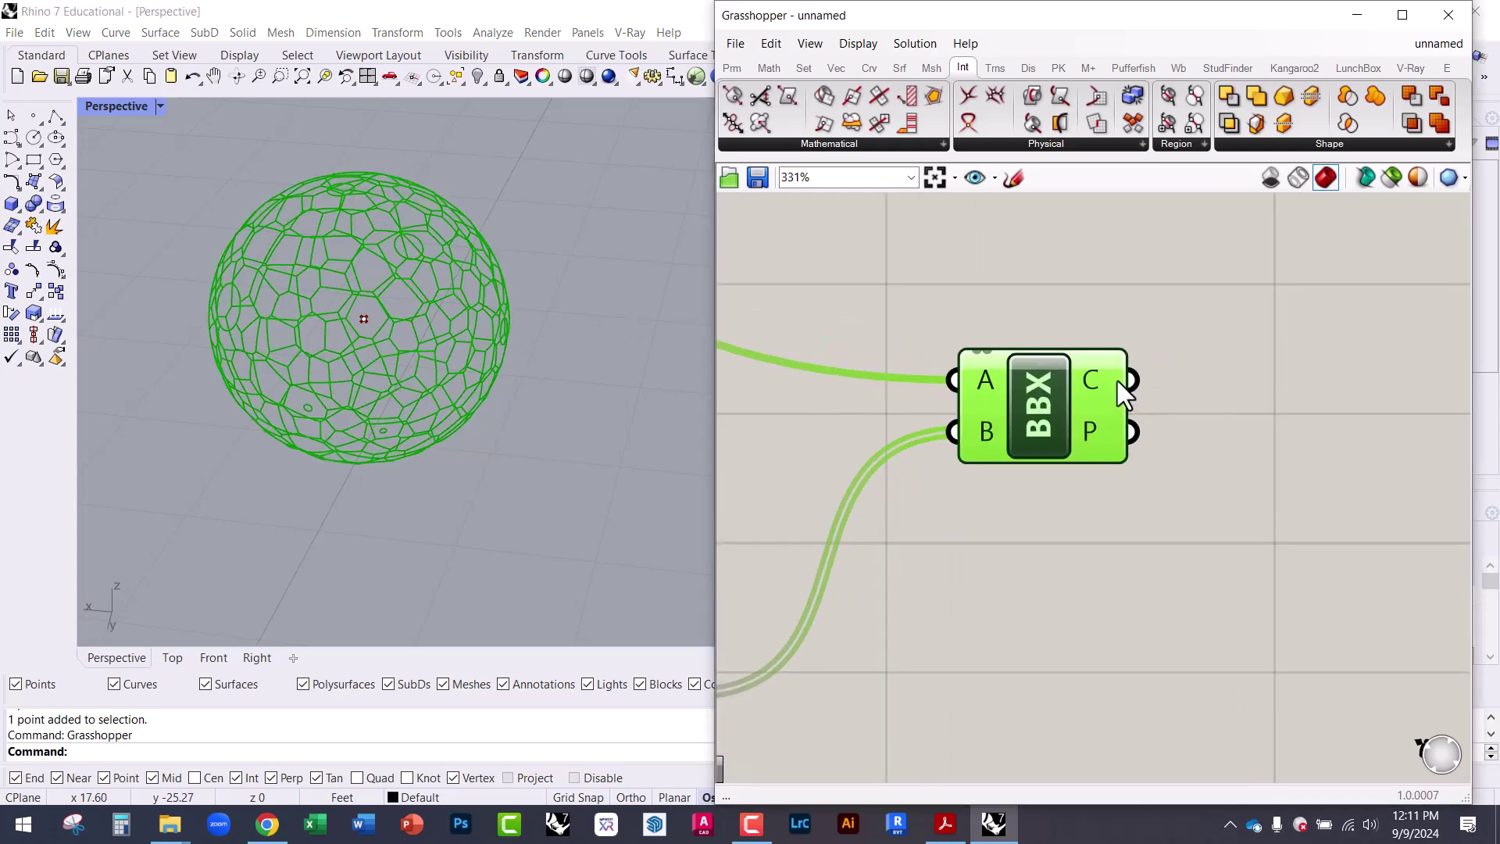
left_click_drag(1035, 395, 1037, 387)
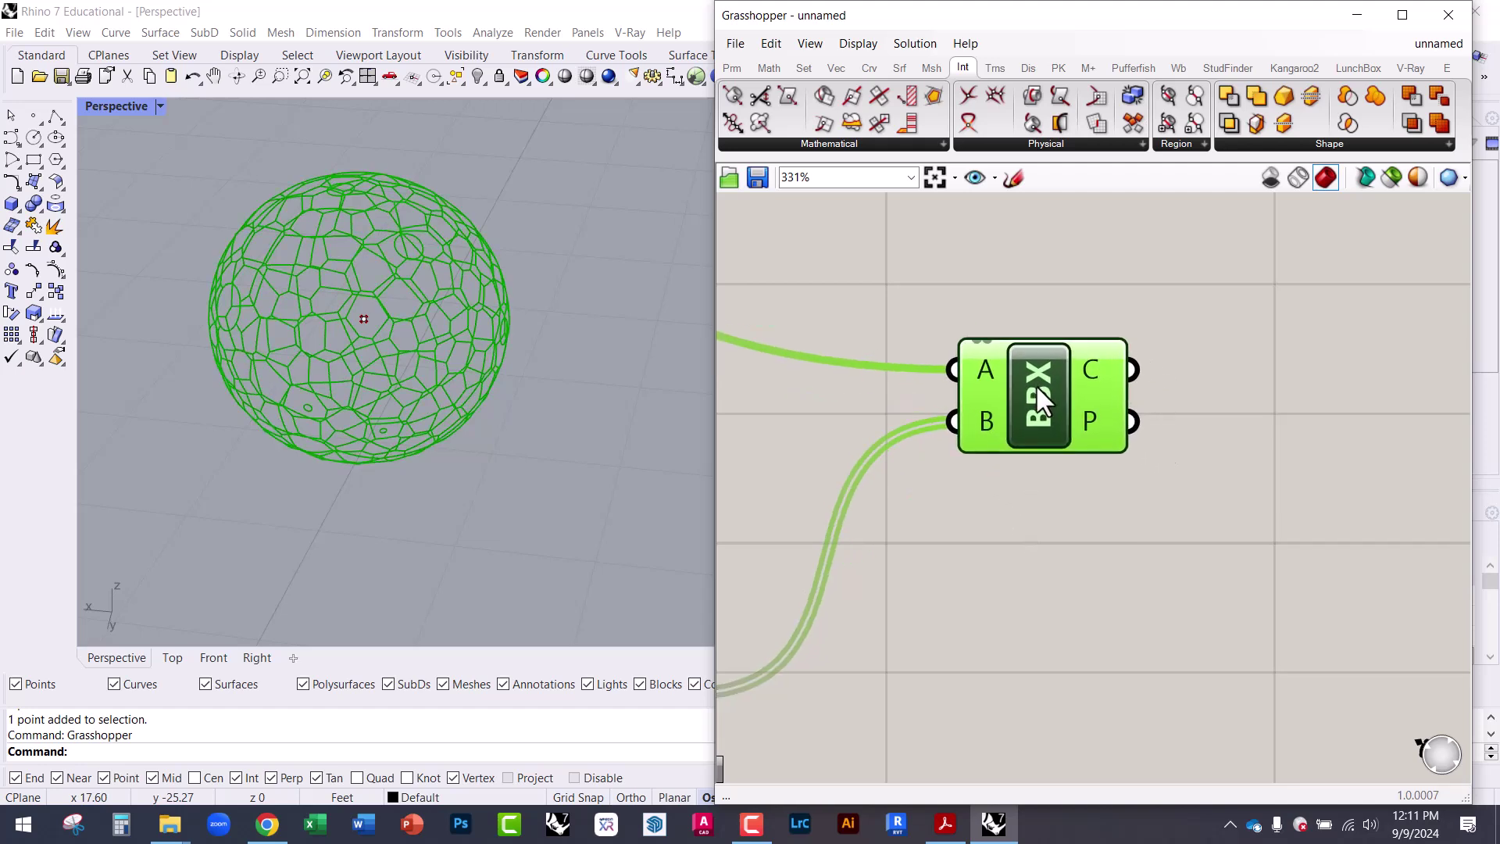
right_click(1101, 532)
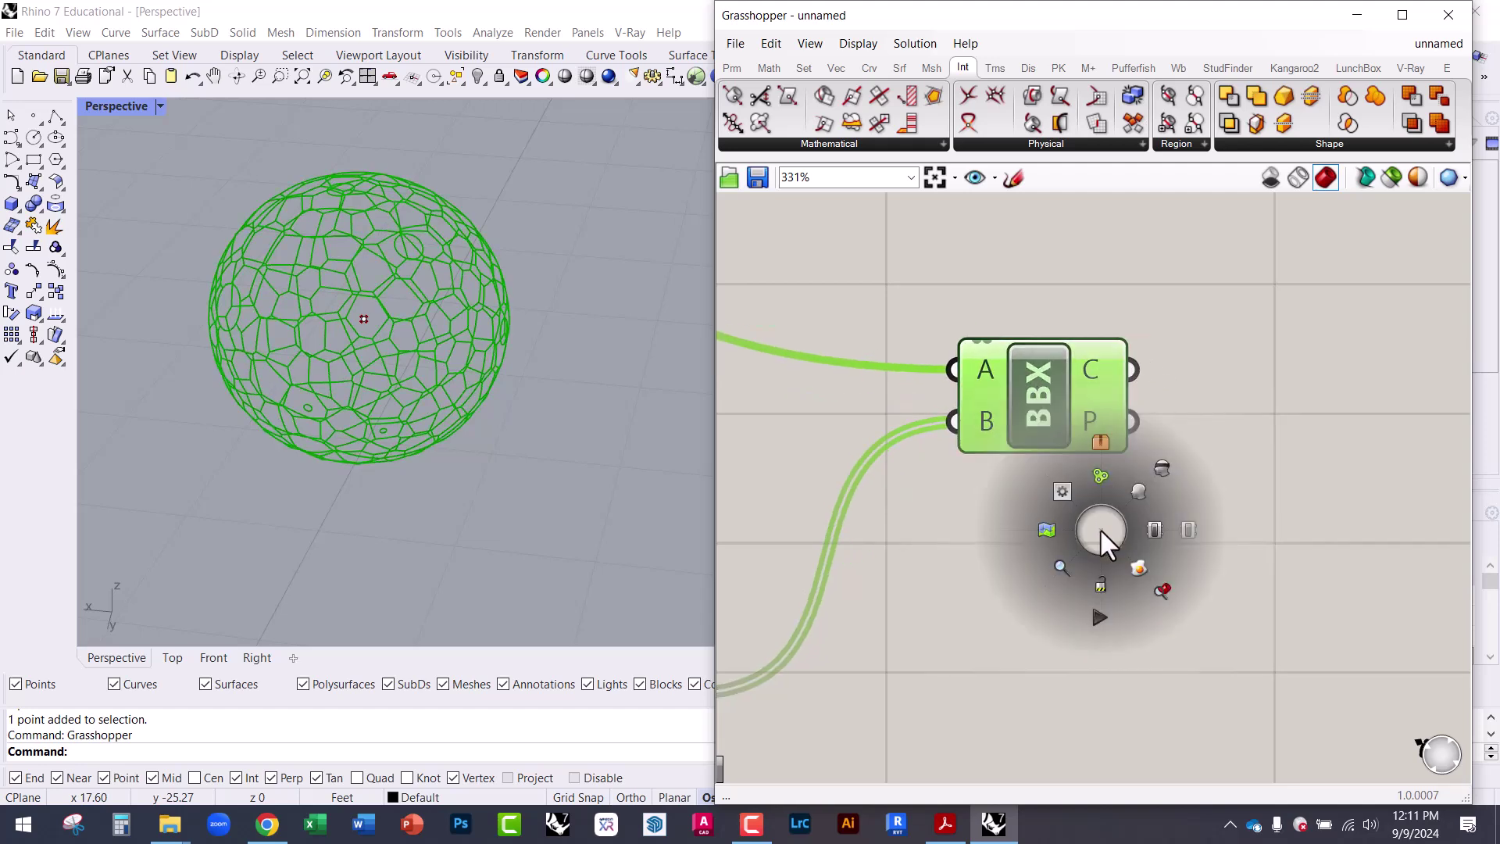
left_click(1138, 569)
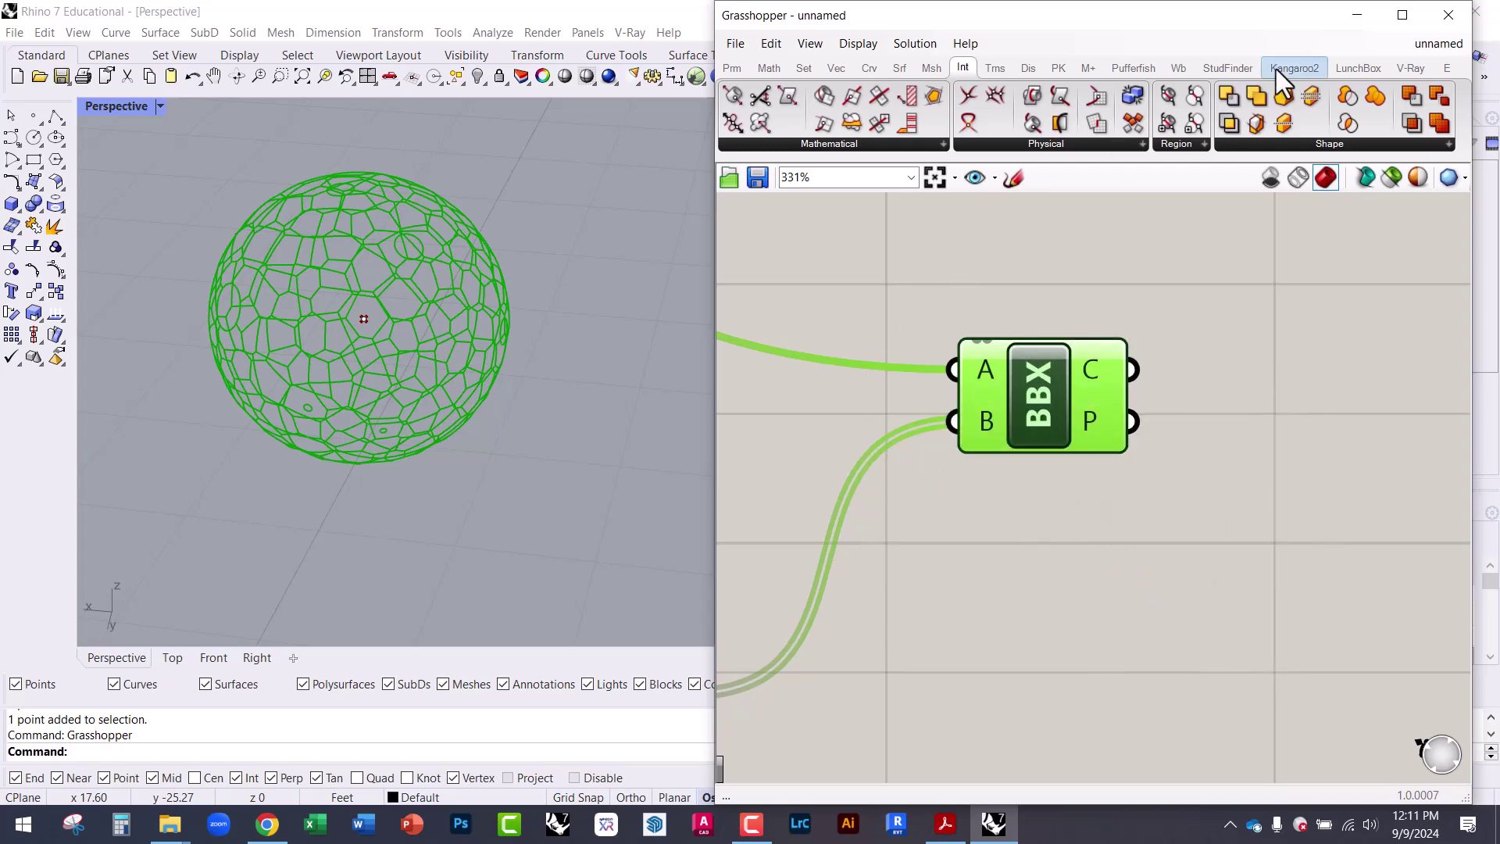
- Close Grasshopper and select one small closed Voronoi cell curve
left_click(1442, 21)
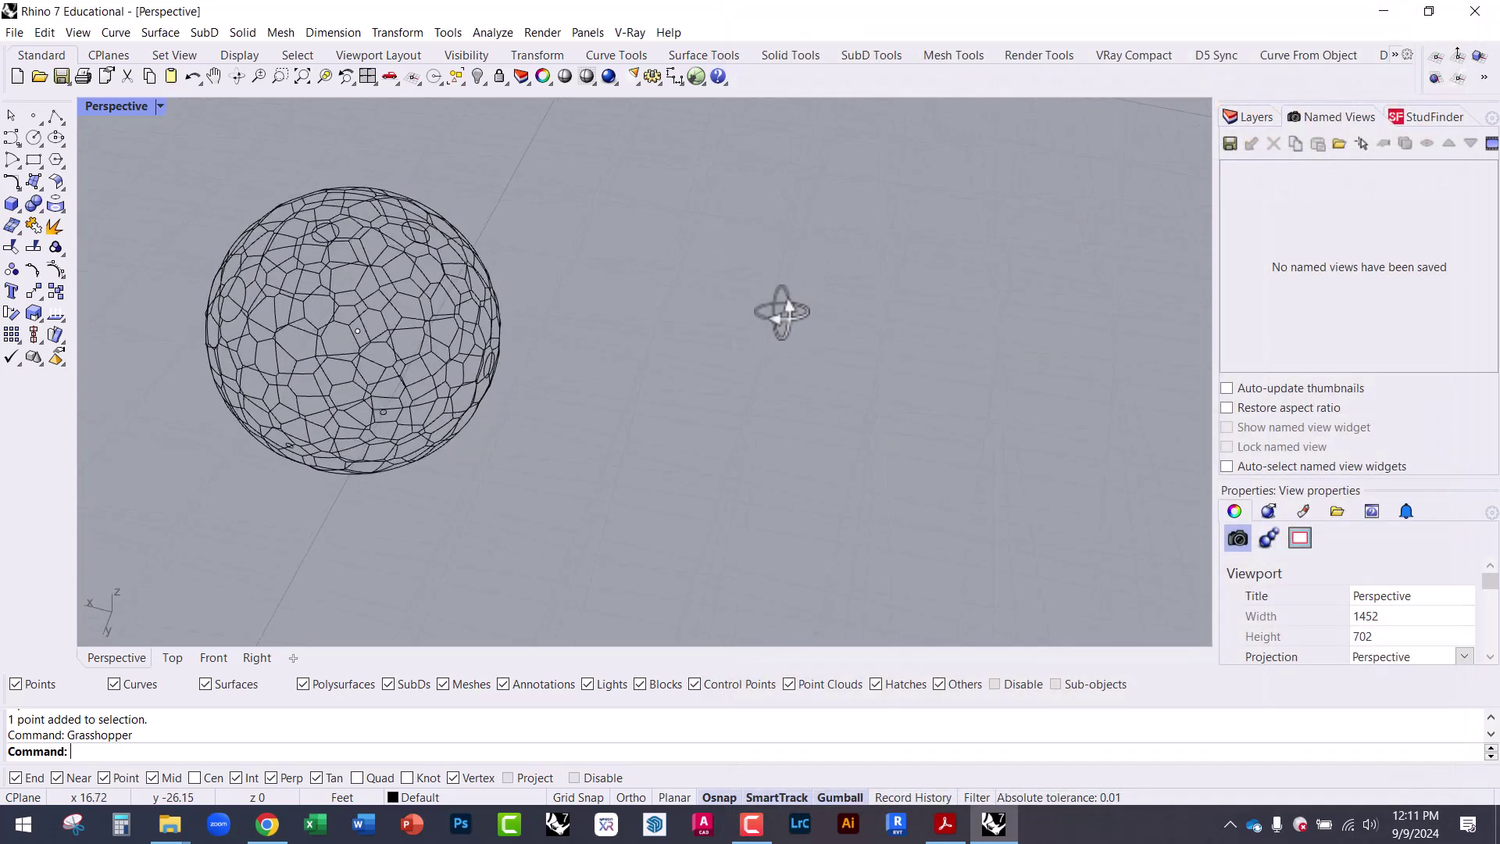
scroll(408, 304, "up", 5)
left_click(428, 224)
left_click(475, 275)
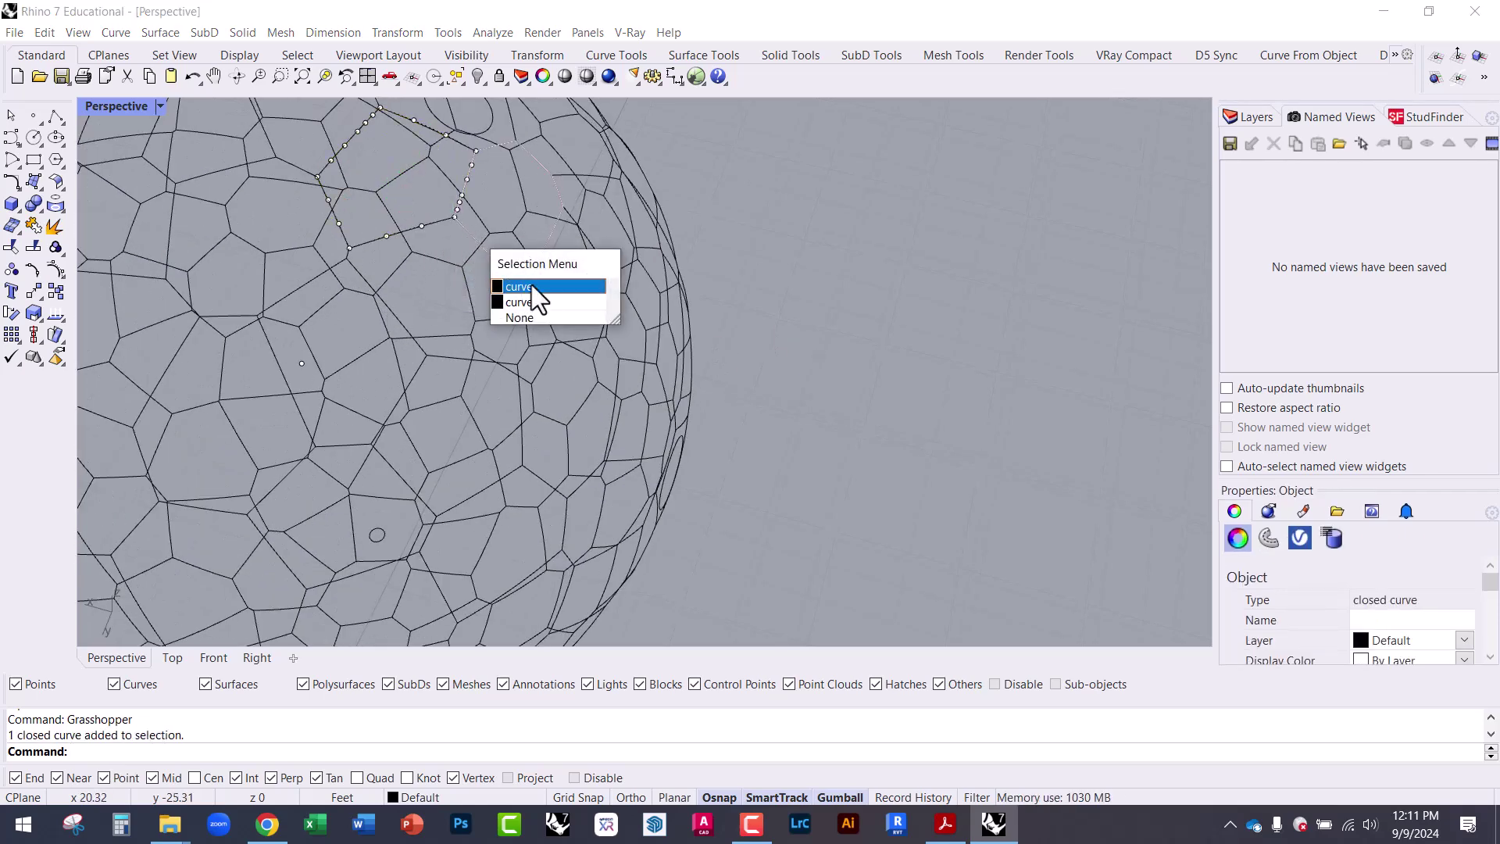
left_click(522, 284)
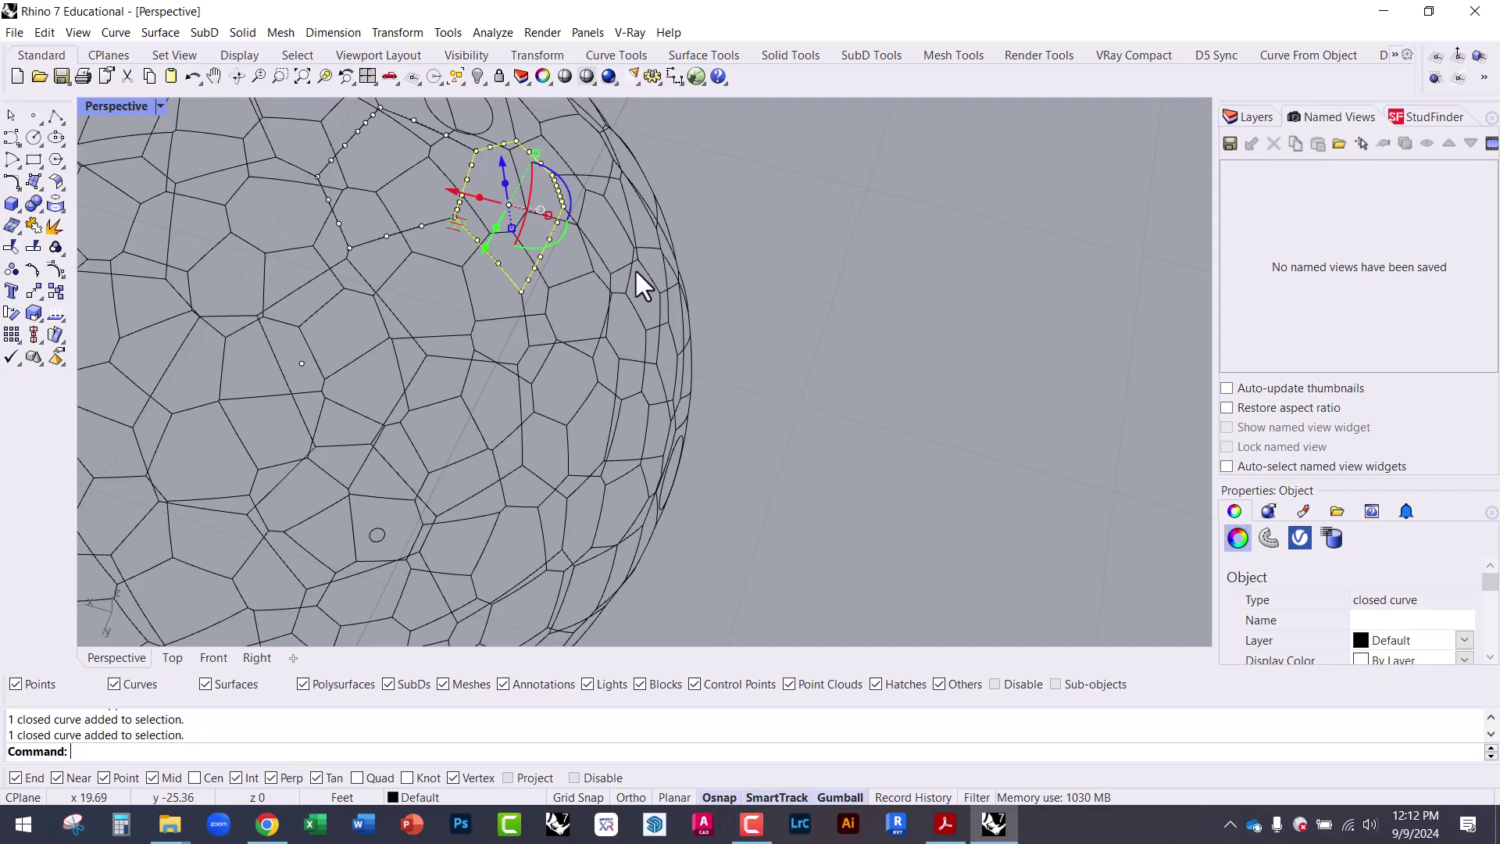
right_click_drag(693, 302, 699, 310)
- Extrude the selected cell curve with ExtrudeCrv and switch Perspective to Shaded display
type("ExtrudeCrv")
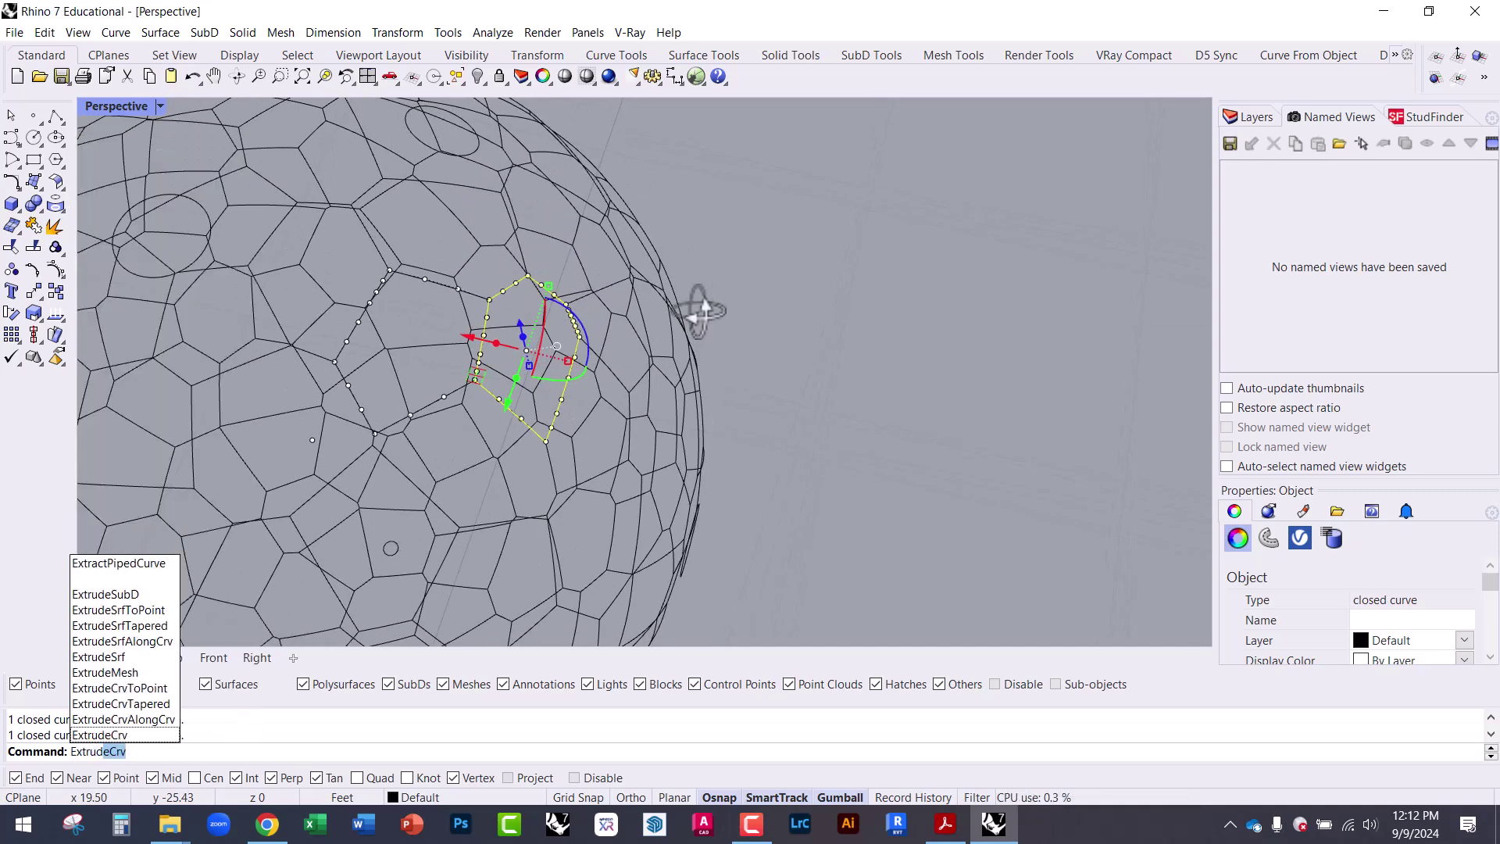
key("Return")
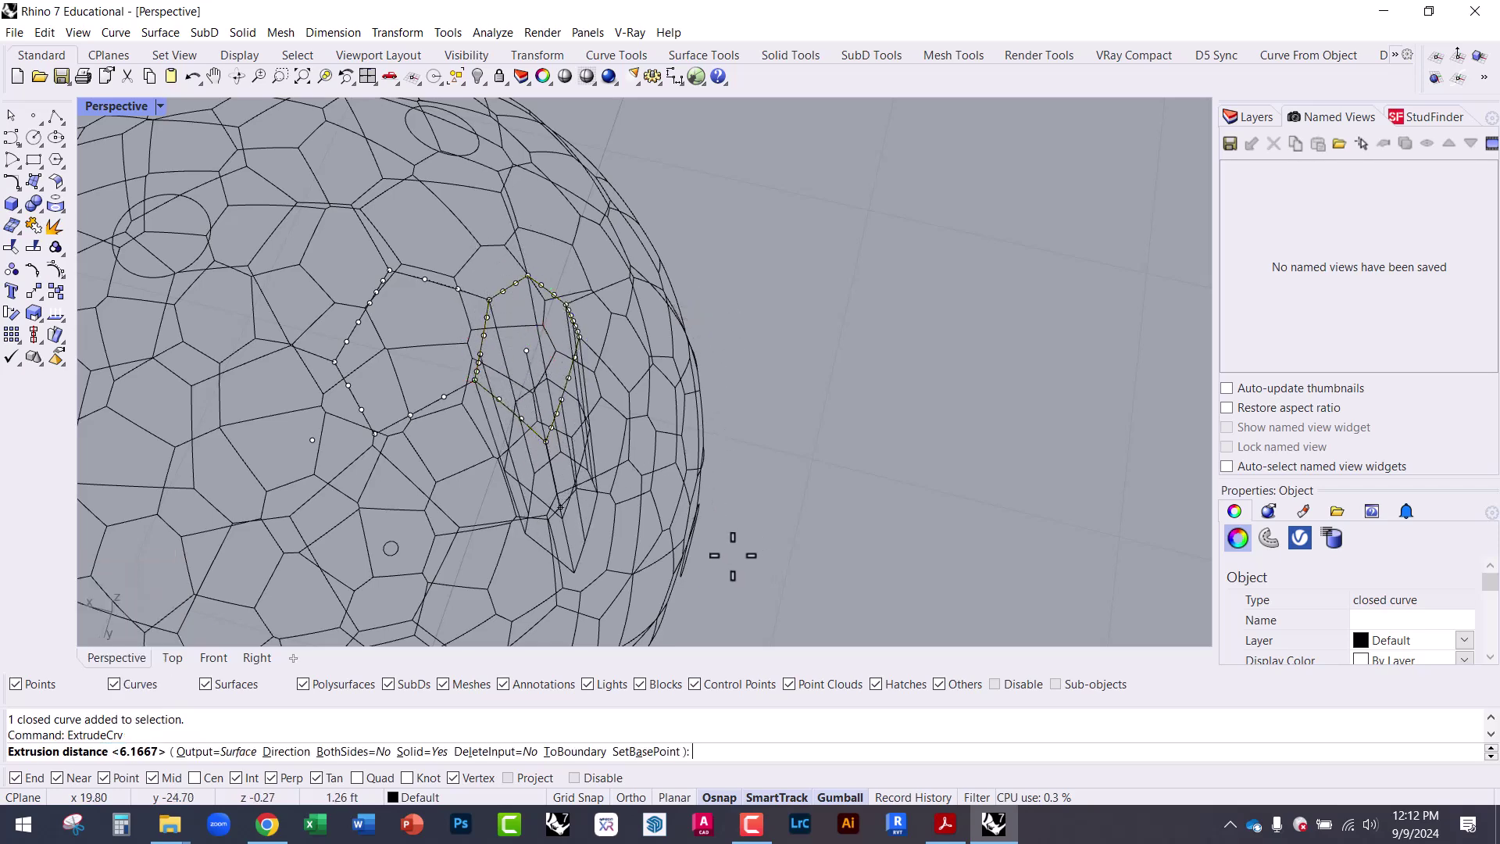
key("Return")
left_click(121, 107)
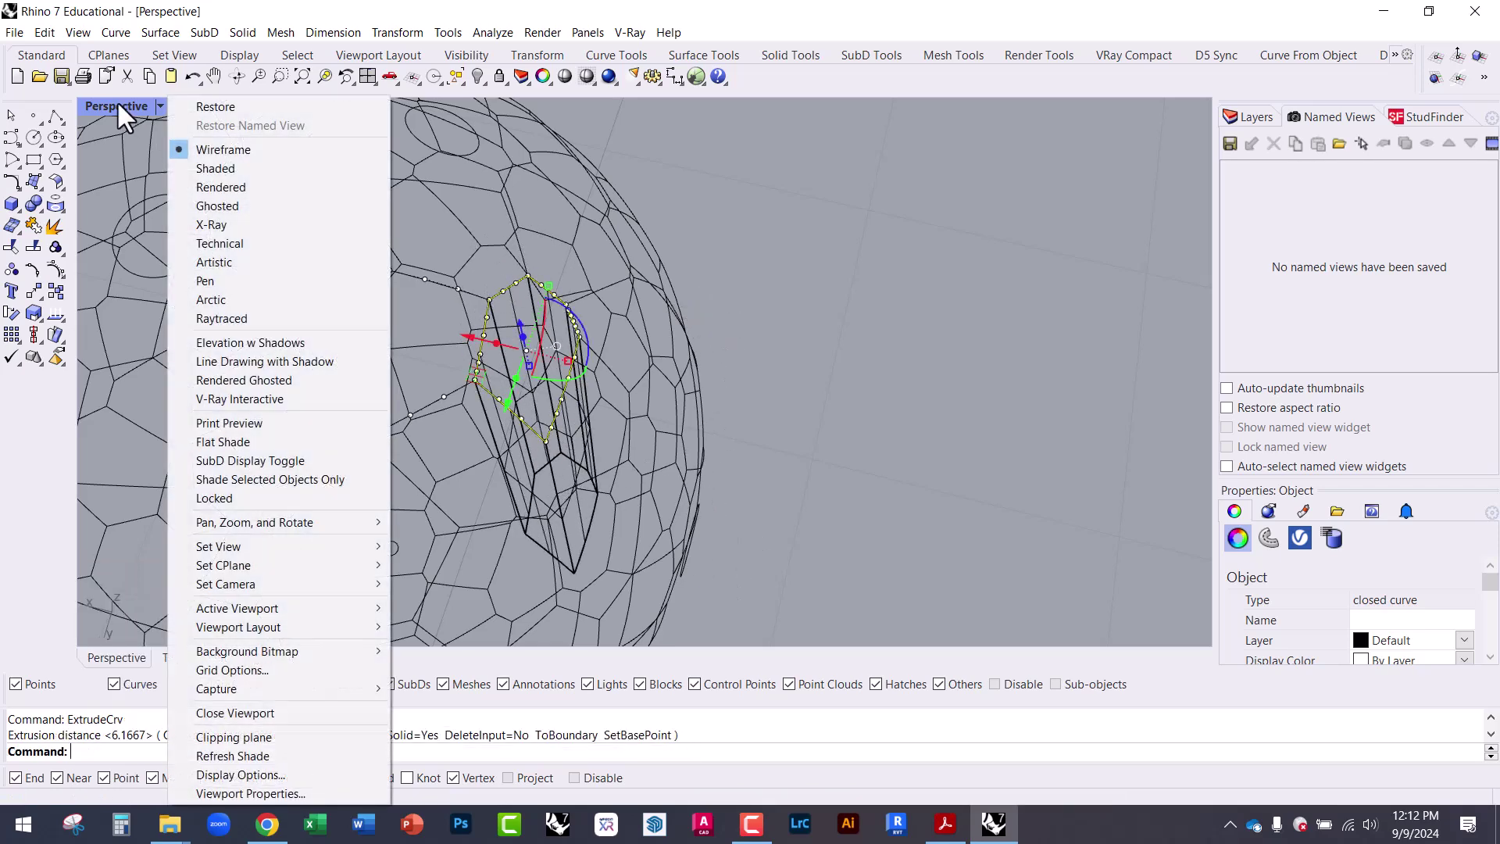
left_click(216, 168)
key("Escape")
- Inspect the trial extrusion, undo it, and orbit around the whole curve sphere
mouse_move(707, 348)
right_mouse_down()
mouse_move(768, 272)
mouse_move(816, 320)
mouse_move(733, 349)
mouse_move(696, 295)
right_mouse_up()
mouse_move(425, 248)
right_mouse_down()
mouse_move(368, 181)
mouse_move(391, 177)
mouse_move(425, 227)
right_mouse_up()
key("ctrl+z")
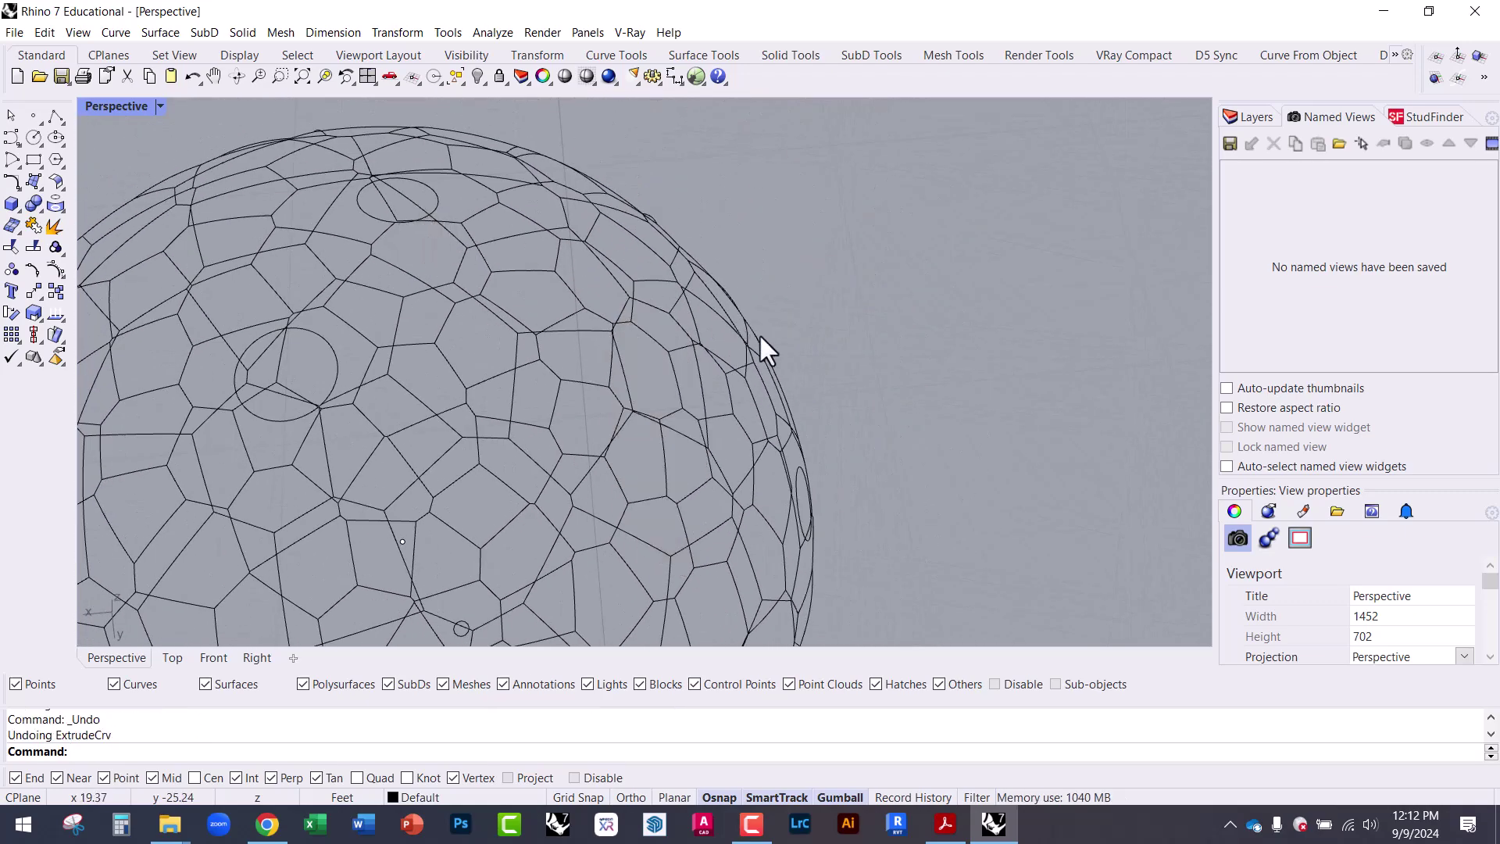
scroll(781, 364, "down", 5)
right_click_drag(775, 411, 688, 375)
- Reopen Grasshopper and turn the Voronoi component's preview back on
type("Grasshopper")
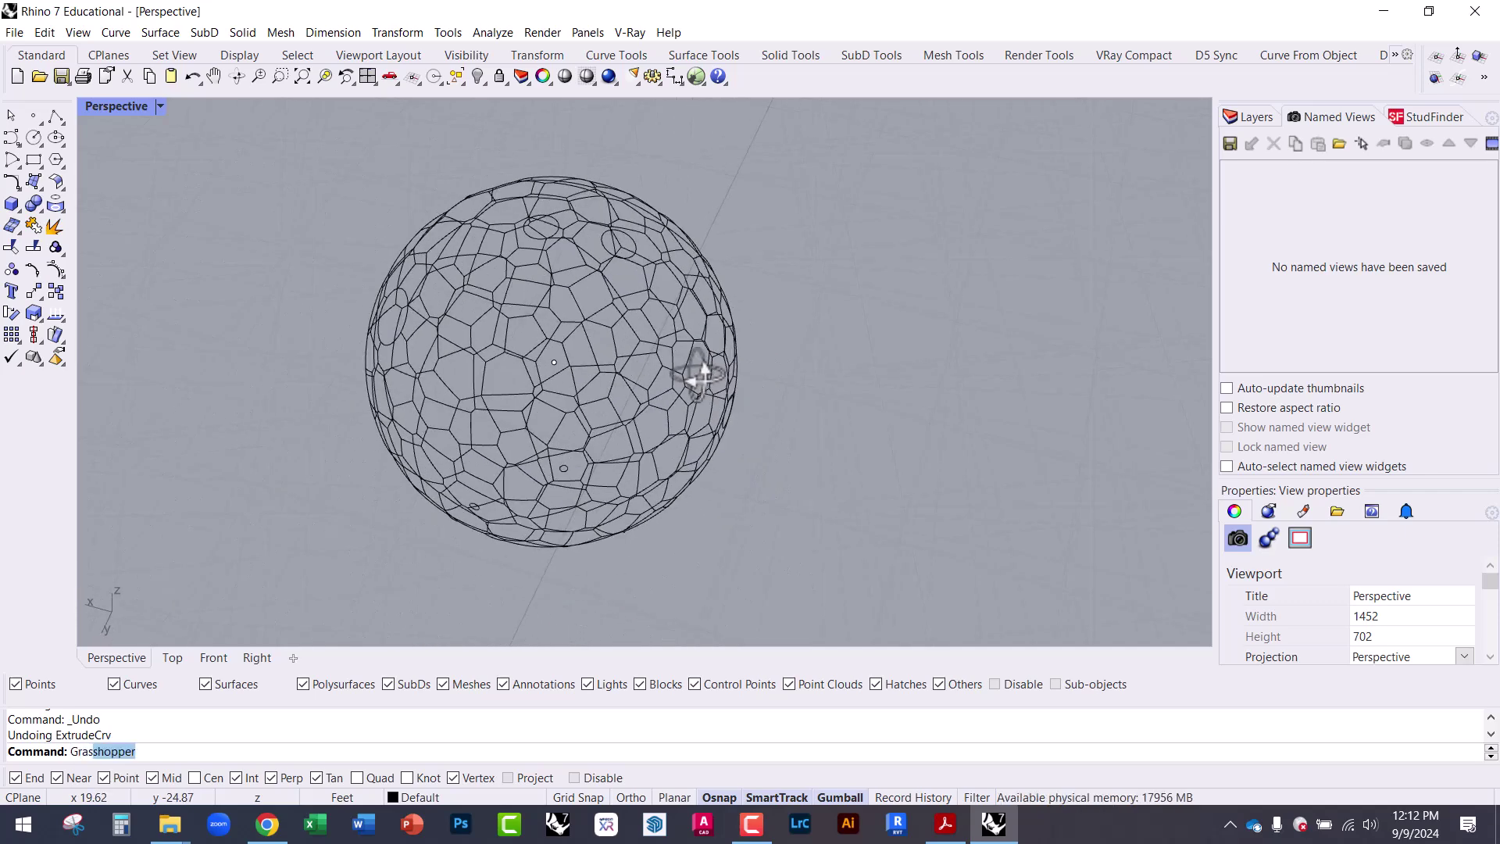
key("Return")
left_click(1039, 492)
scroll(1225, 398, "down", 2)
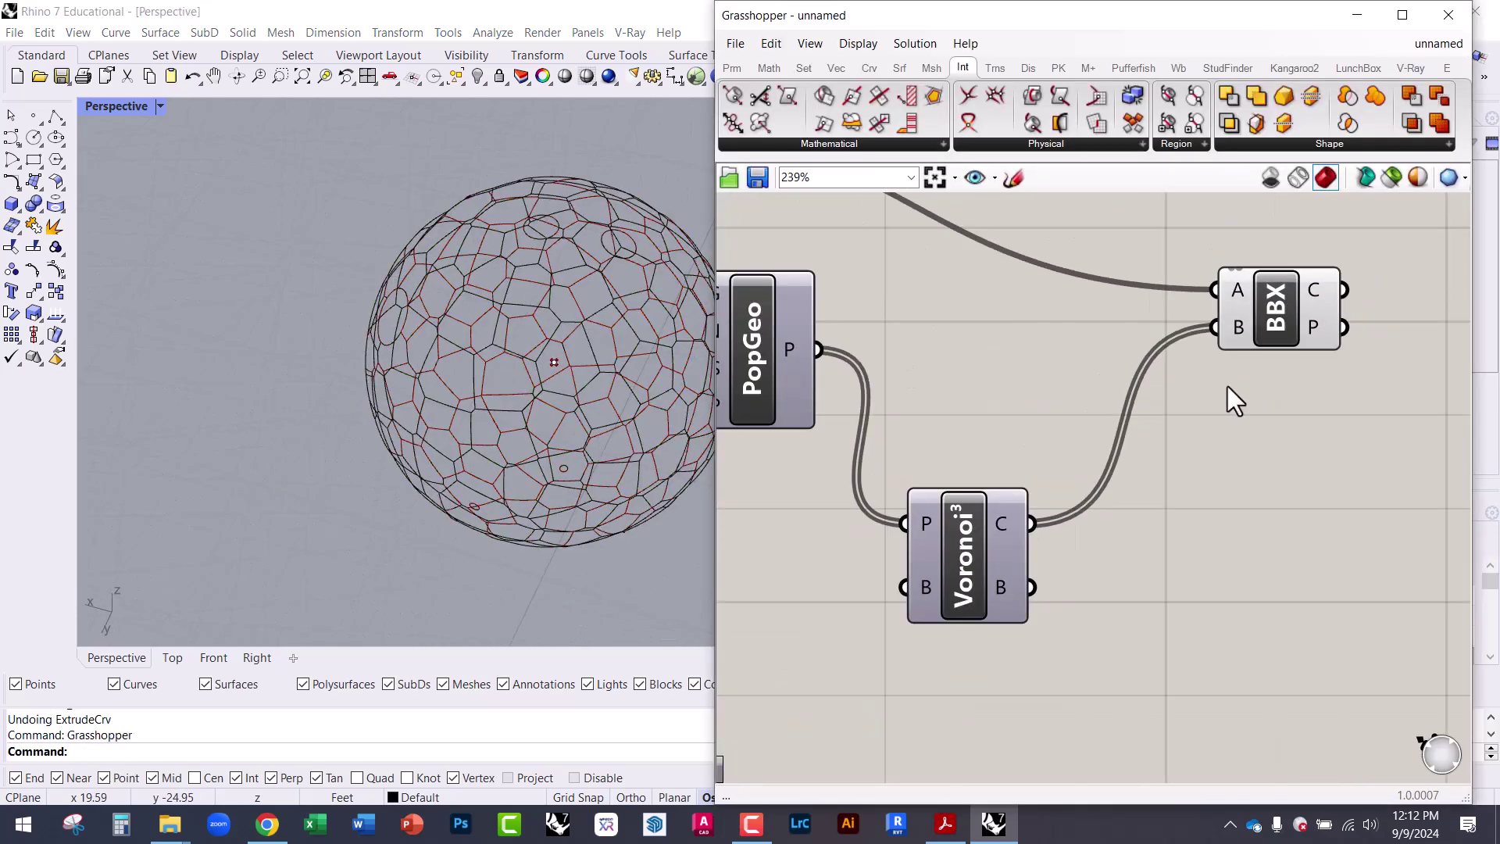
left_click_drag(1018, 499, 1056, 533)
scroll(1142, 516, "up", 3)
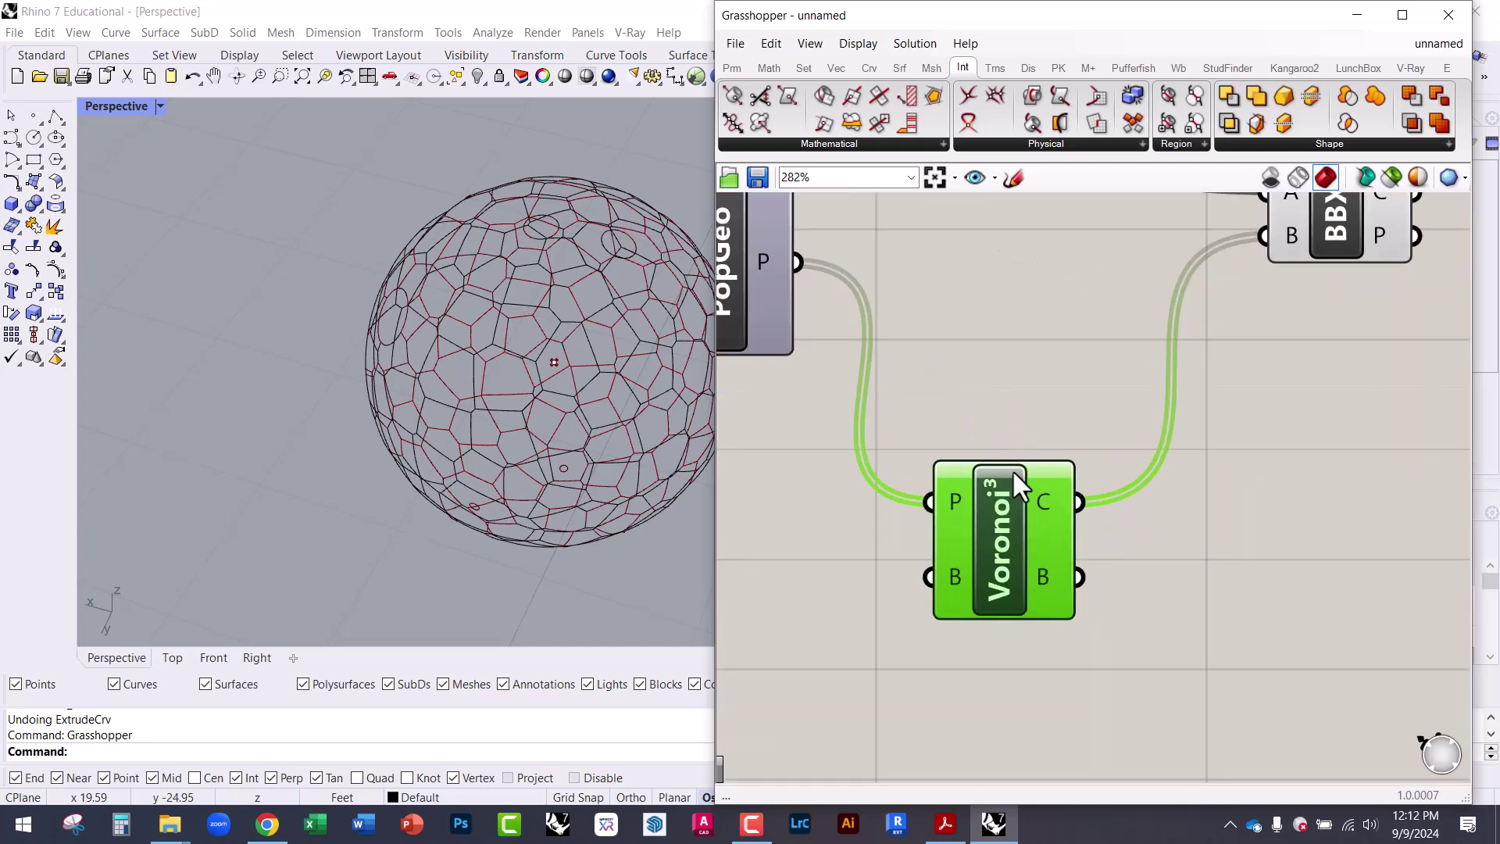
right_click(995, 368)
left_click(1028, 376)
left_click(952, 372)
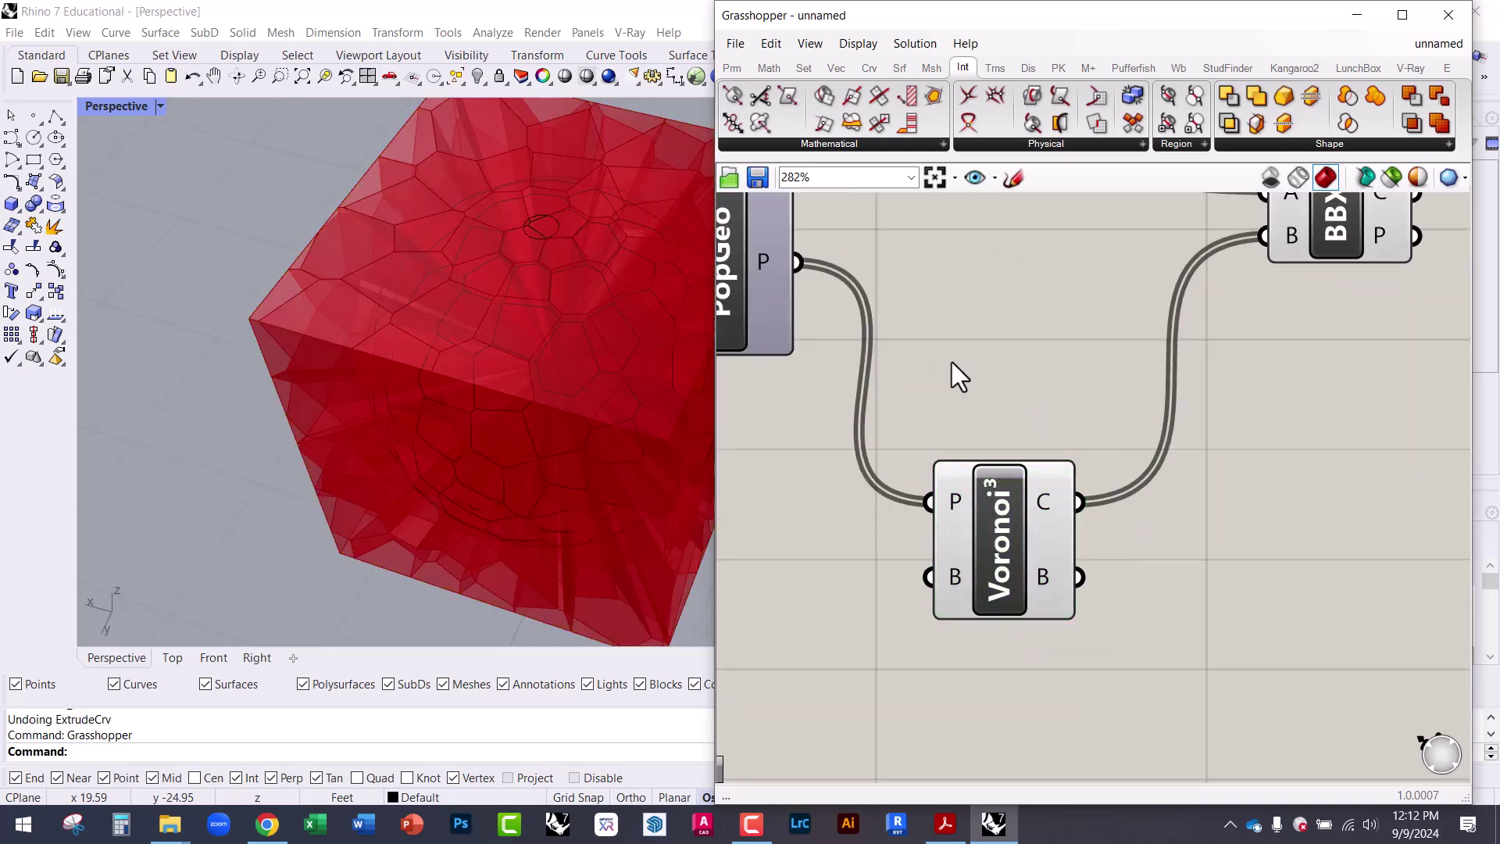
mouse_move(582, 414)
right_mouse_down()
mouse_move(555, 372)
mouse_move(472, 402)
mouse_move(475, 470)
mouse_move(563, 426)
right_mouse_up()
- Select the Voronoi component and bake its 3D cells into Rhino
left_click(1028, 559)
left_click_drag(986, 461, 982, 442)
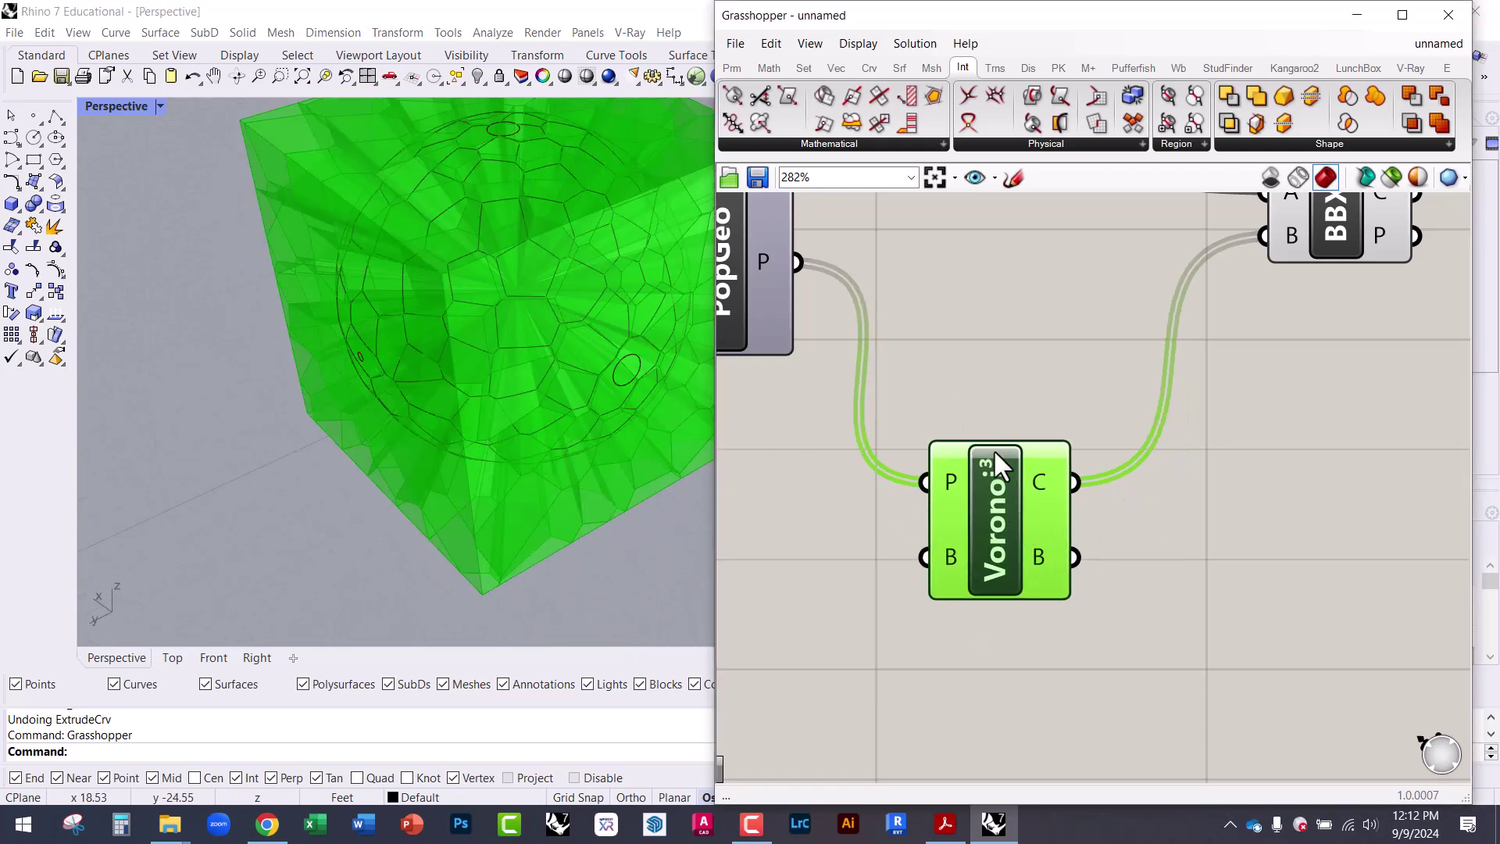
scroll(489, 478, "down", 5)
right_click_drag(490, 478, 643, 369)
left_click(988, 472, "ctrl")
left_click(995, 482)
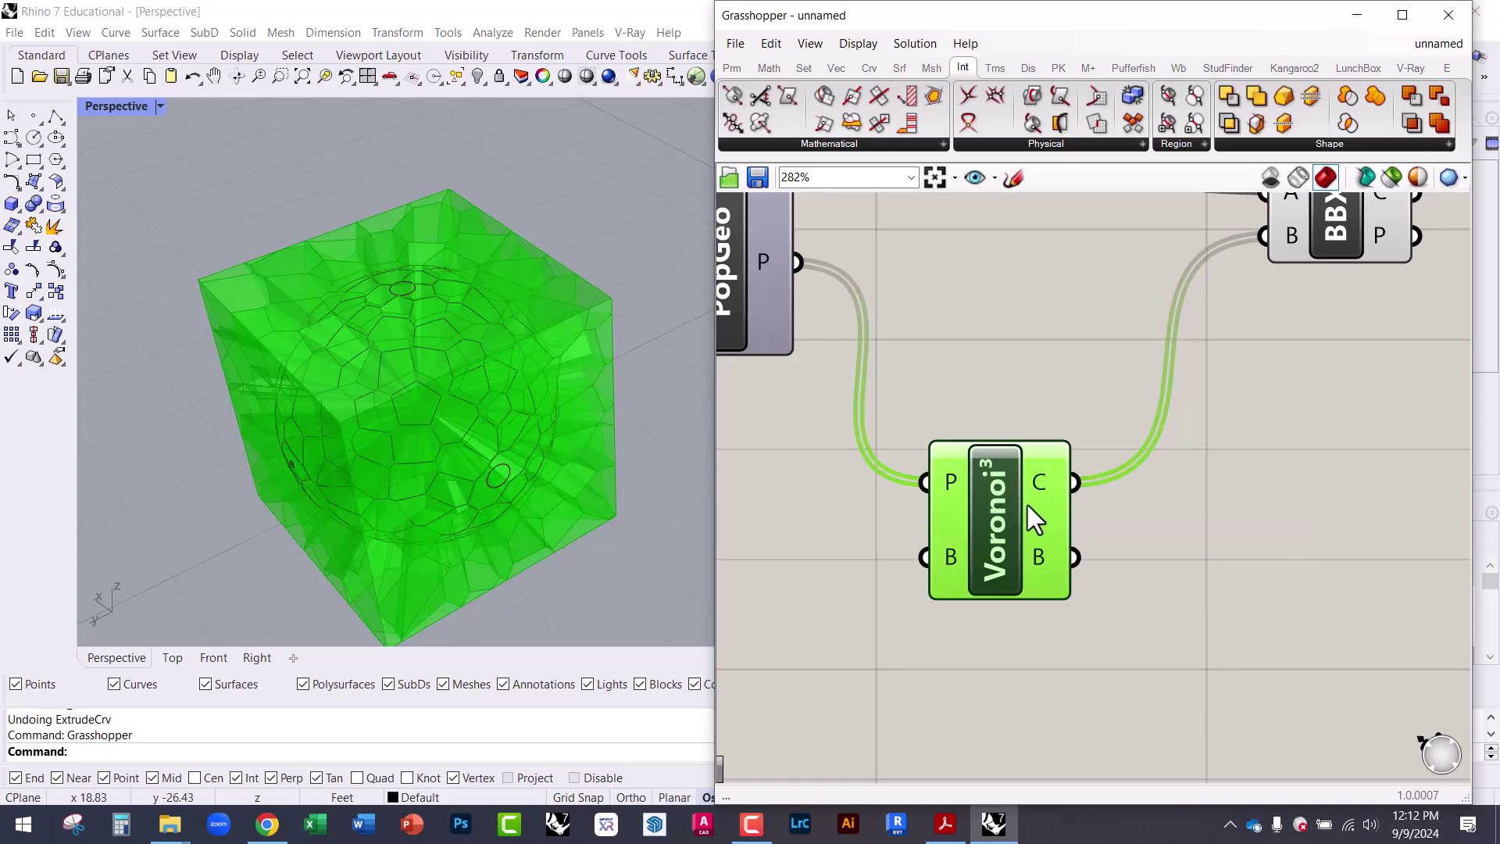
middle_click(1124, 522)
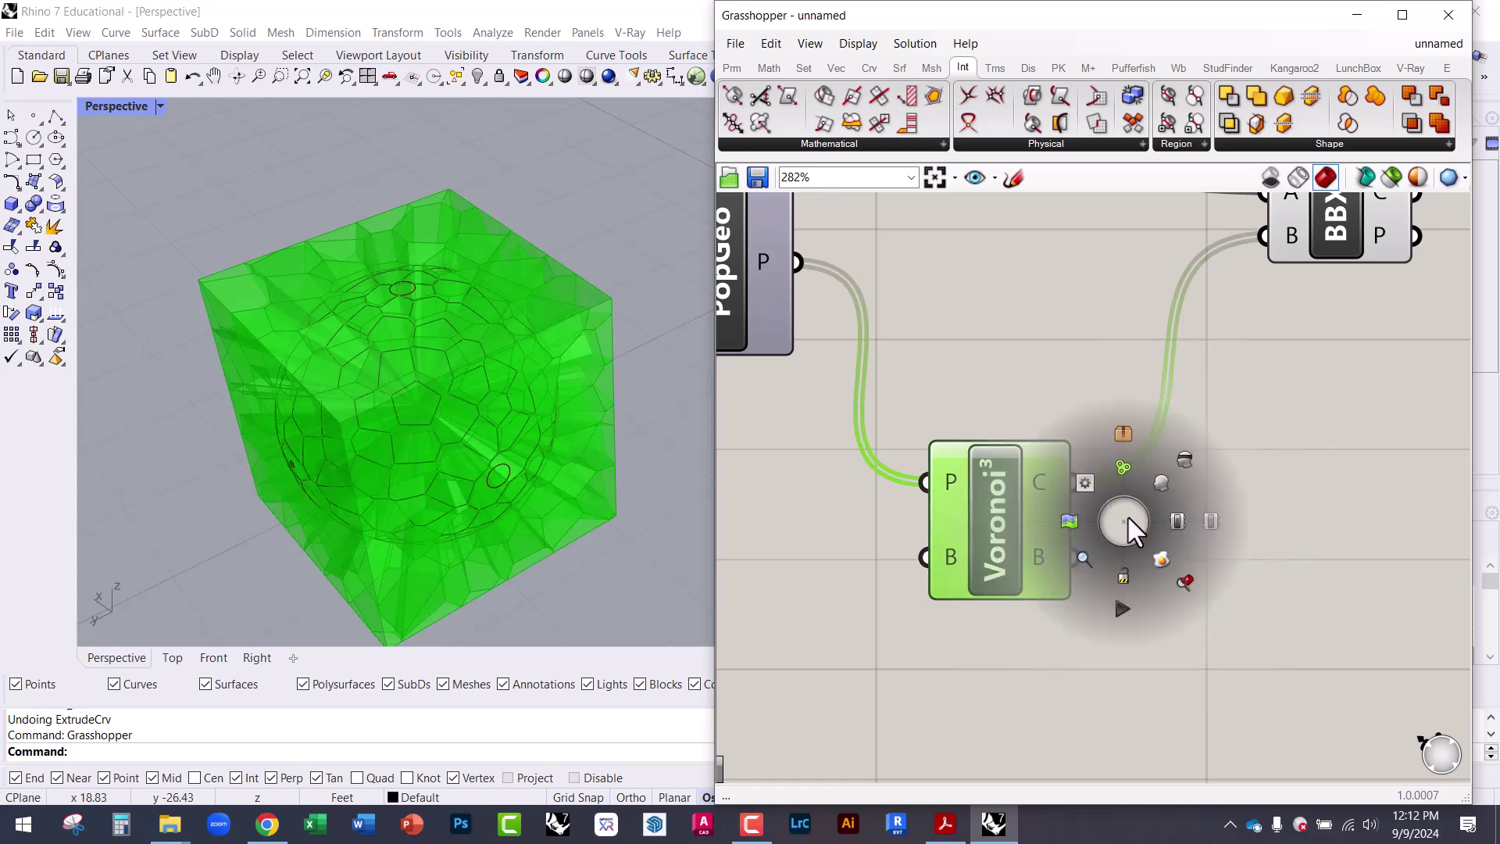
left_click(1161, 558)
left_click(1293, 325)
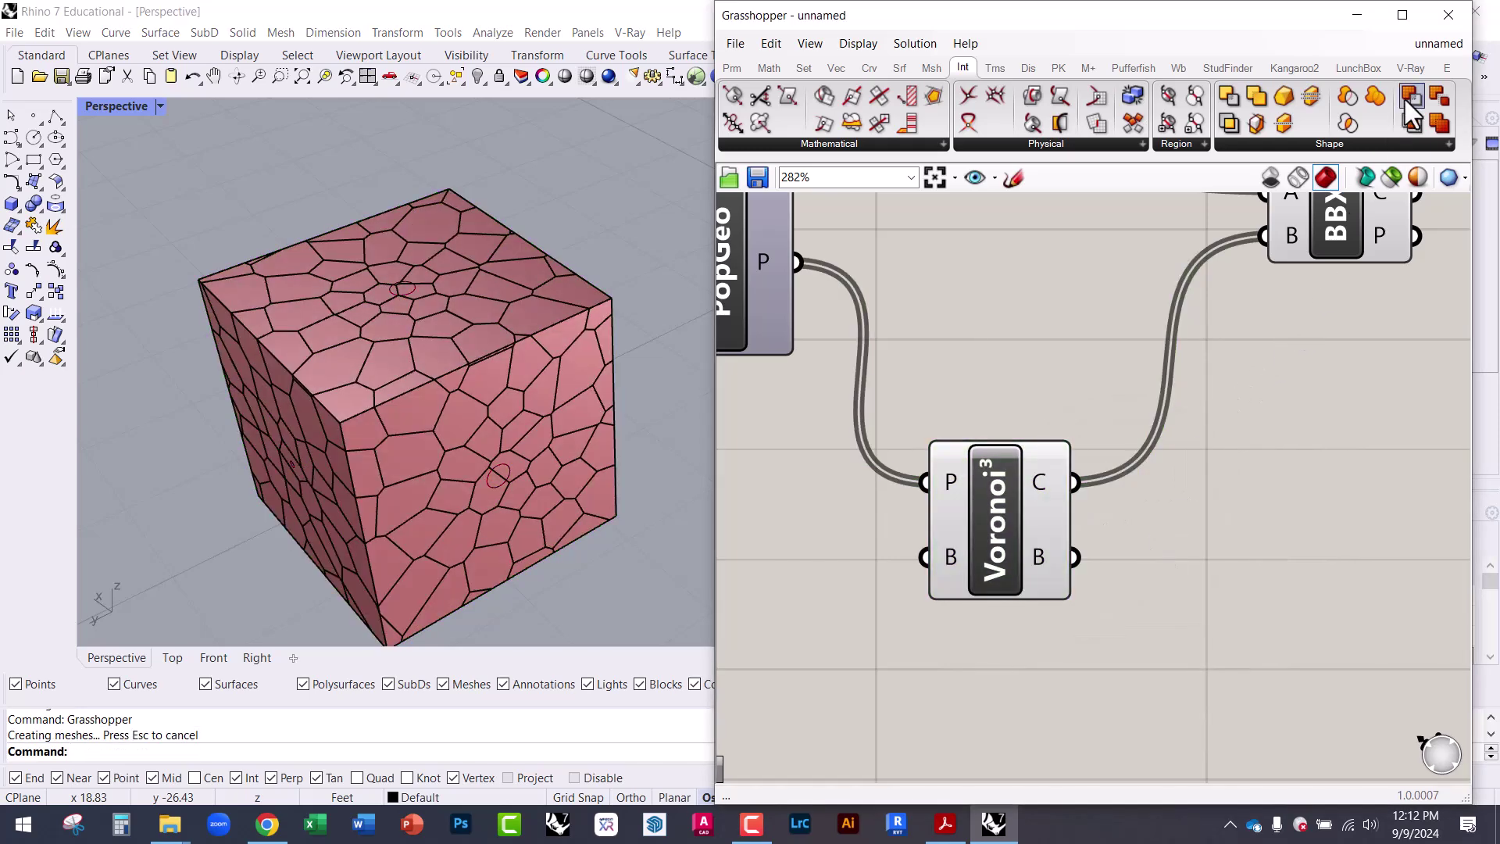
- Close Grasshopper, select five Voronoi cells and pull them out of the cube
left_click(1450, 17)
left_click(468, 414)
scroll(491, 404, "up", 3)
left_click(508, 383, "shift")
left_click(589, 362, "shift")
left_click(536, 452, "shift")
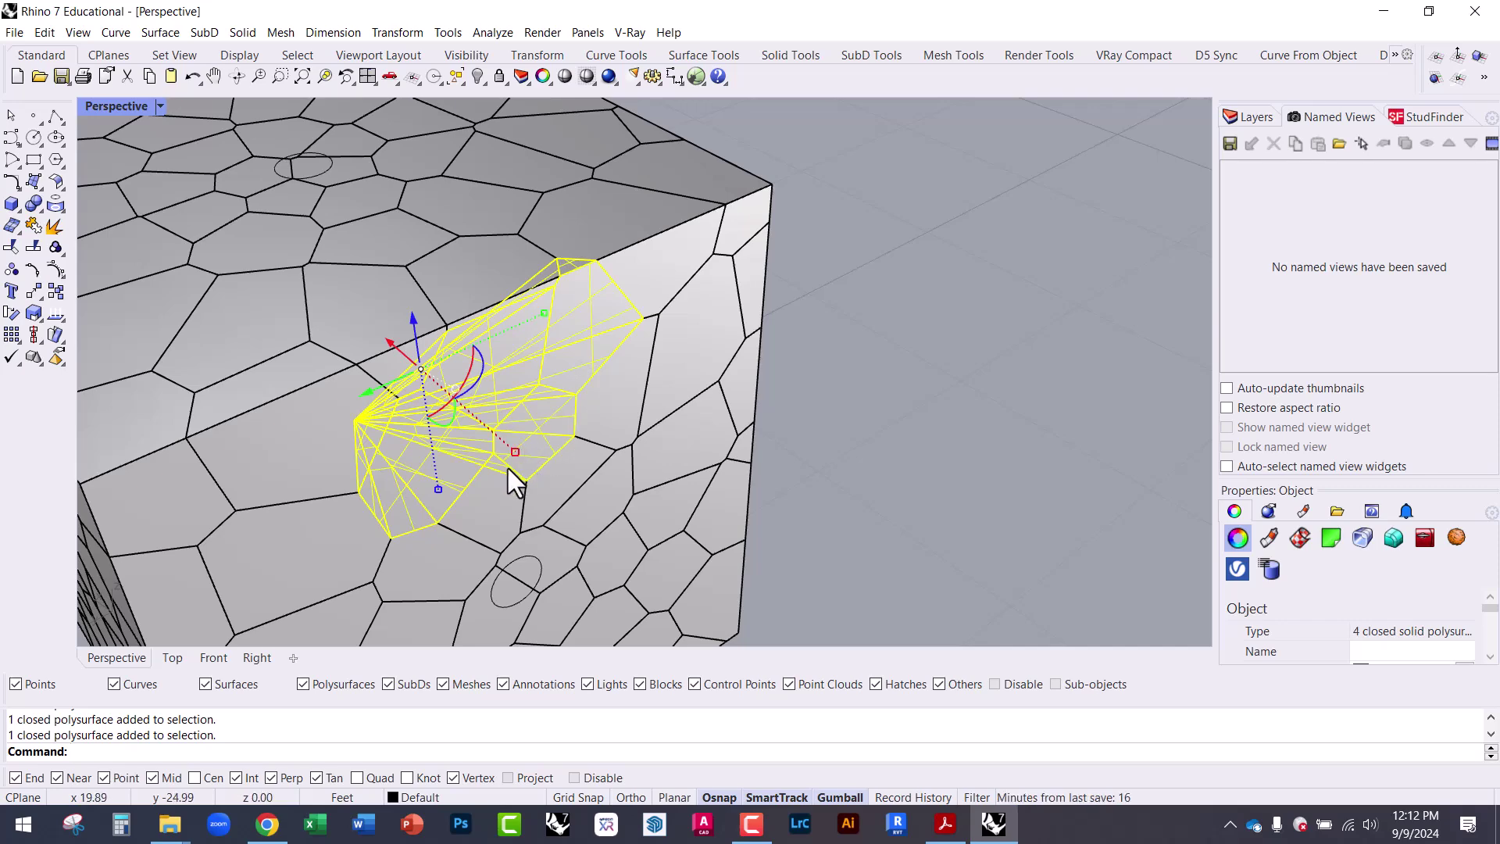
left_click(402, 344, "shift")
left_click_drag(402, 344, 665, 547)
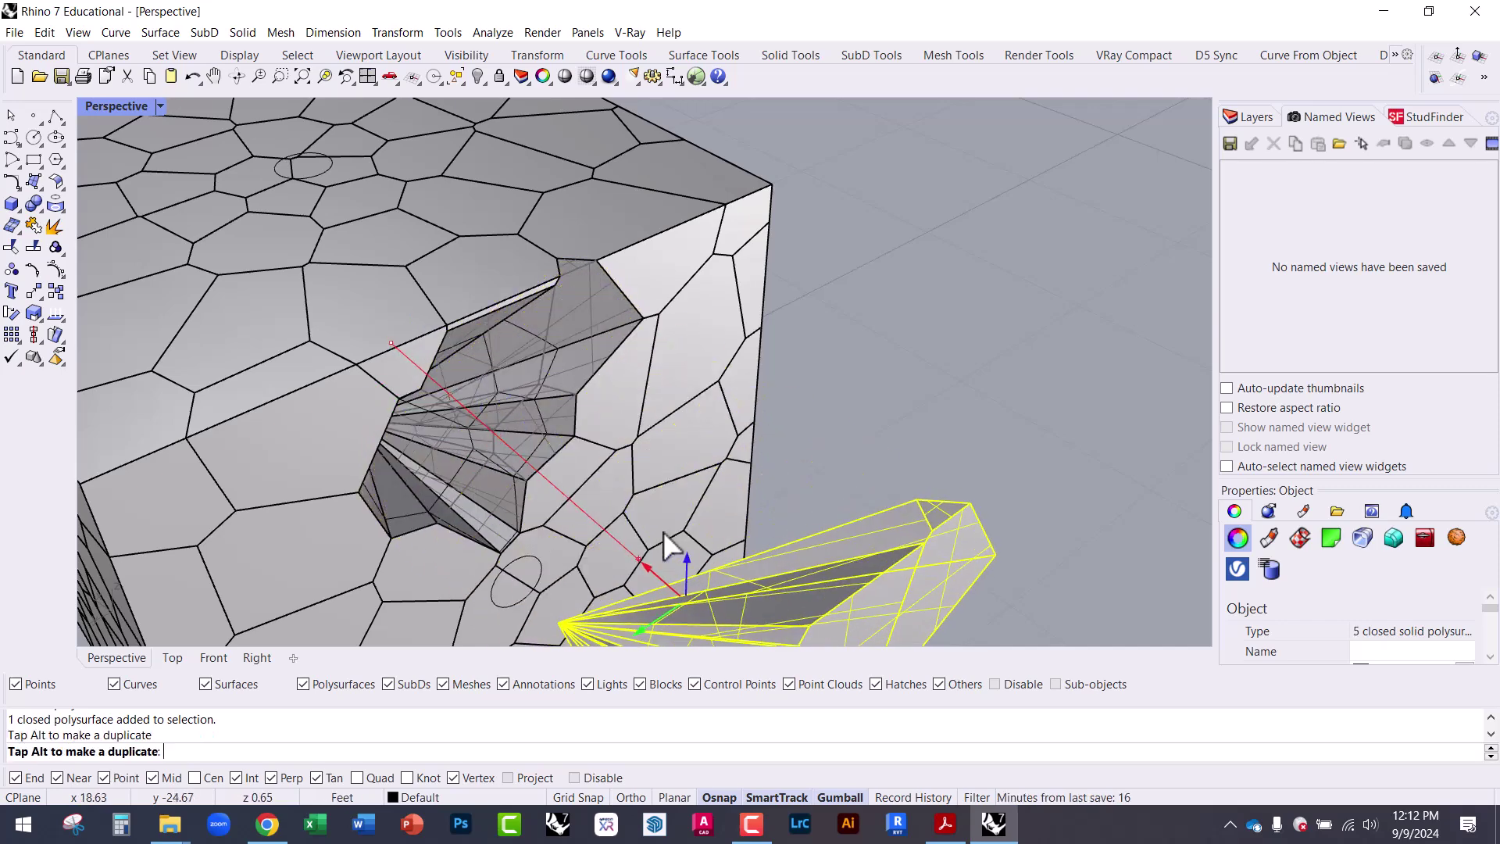
left_click(928, 358)
- Undo the cell move and the bake, then zoom extents to fit the sphere
scroll(837, 295, "down", 5)
scroll(1069, 358, "up", 2)
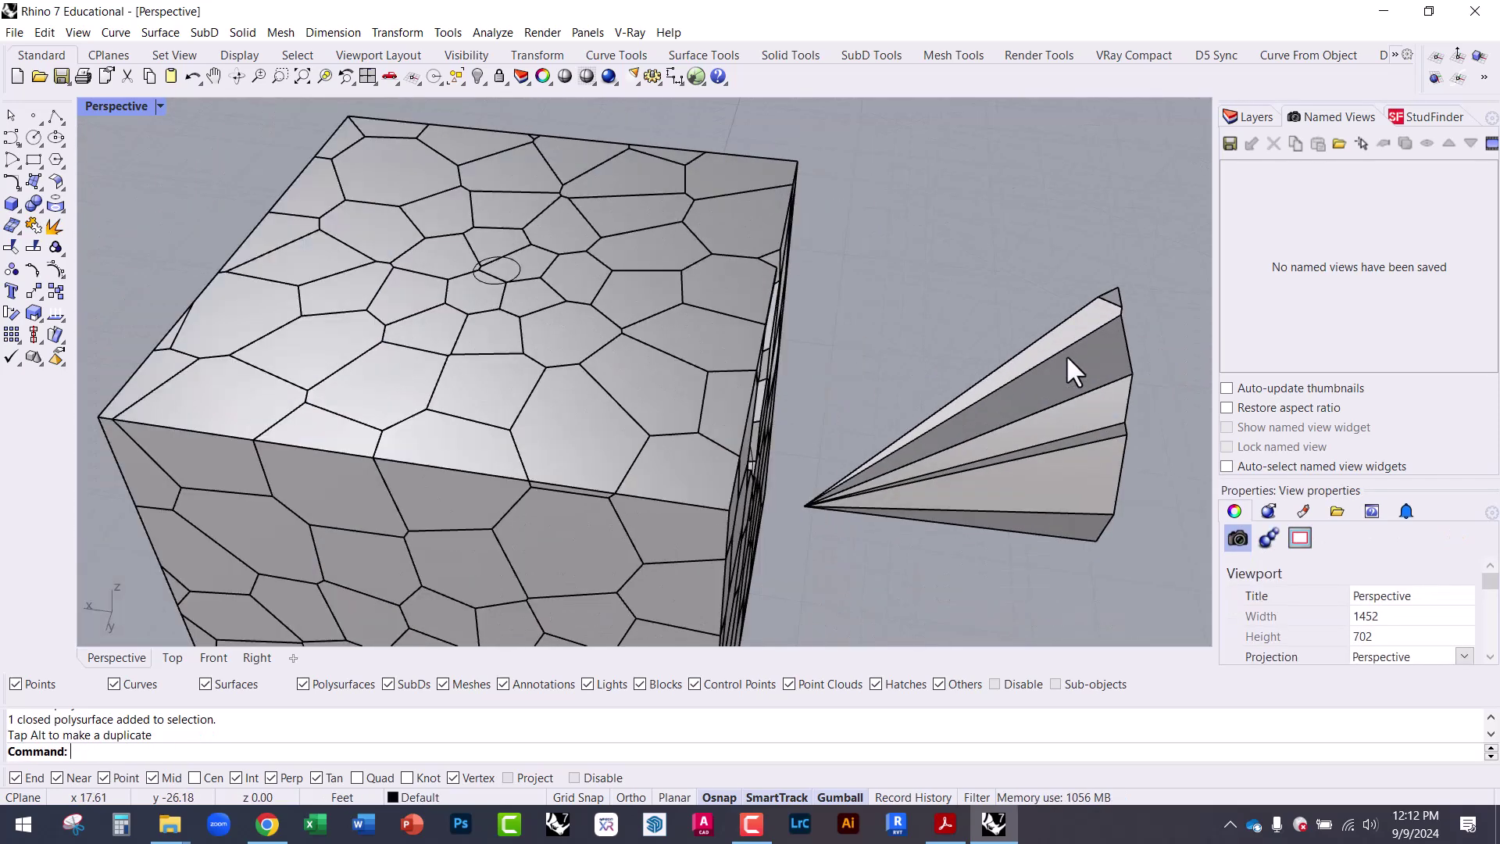
scroll(1070, 371, "up", 5)
left_click(556, 269)
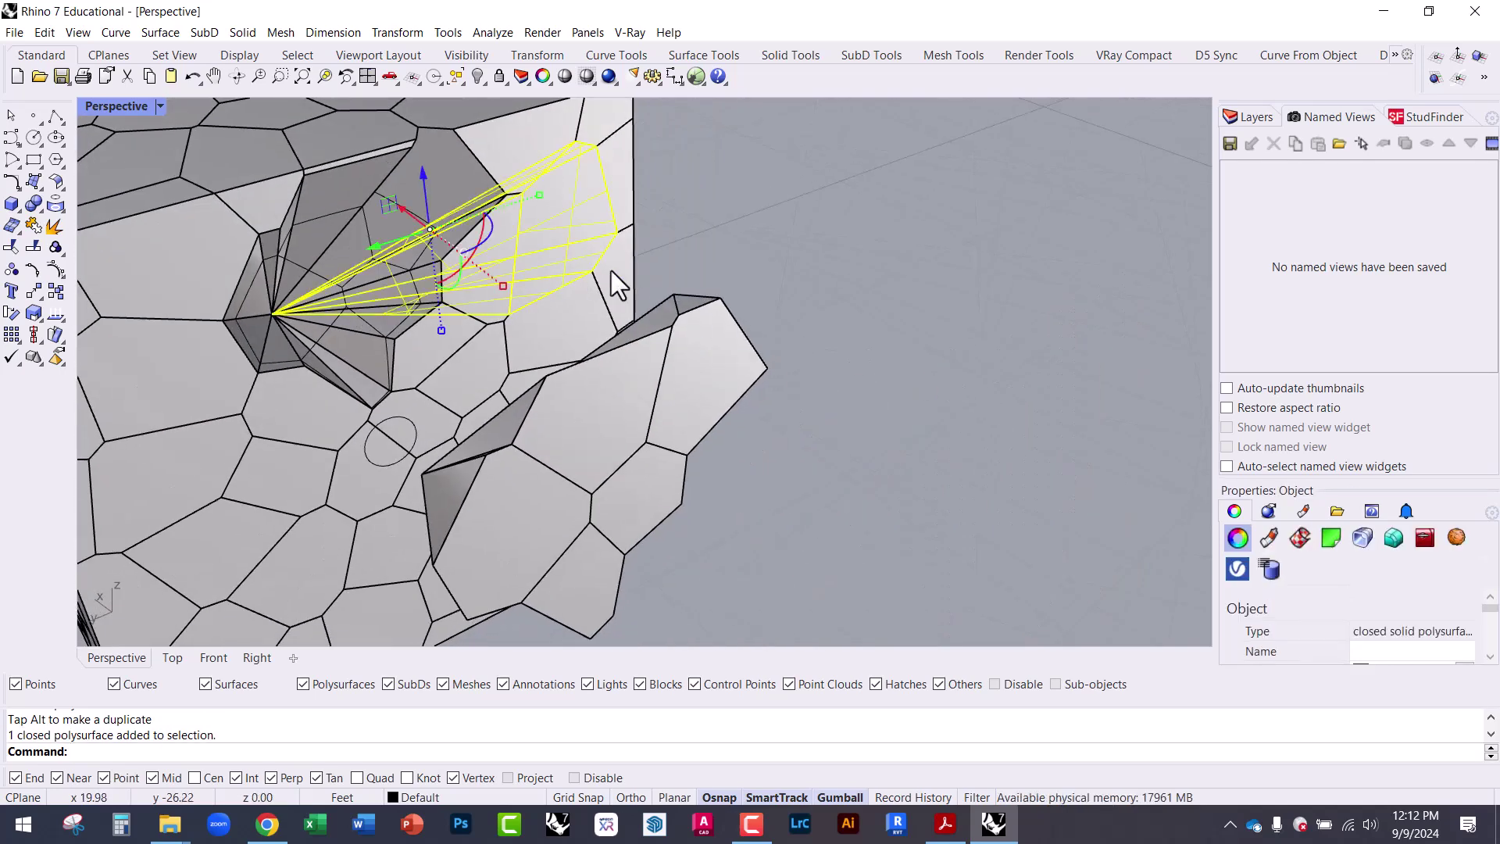
left_click(728, 261)
key("ctrl+z")
key("ctrl+z")
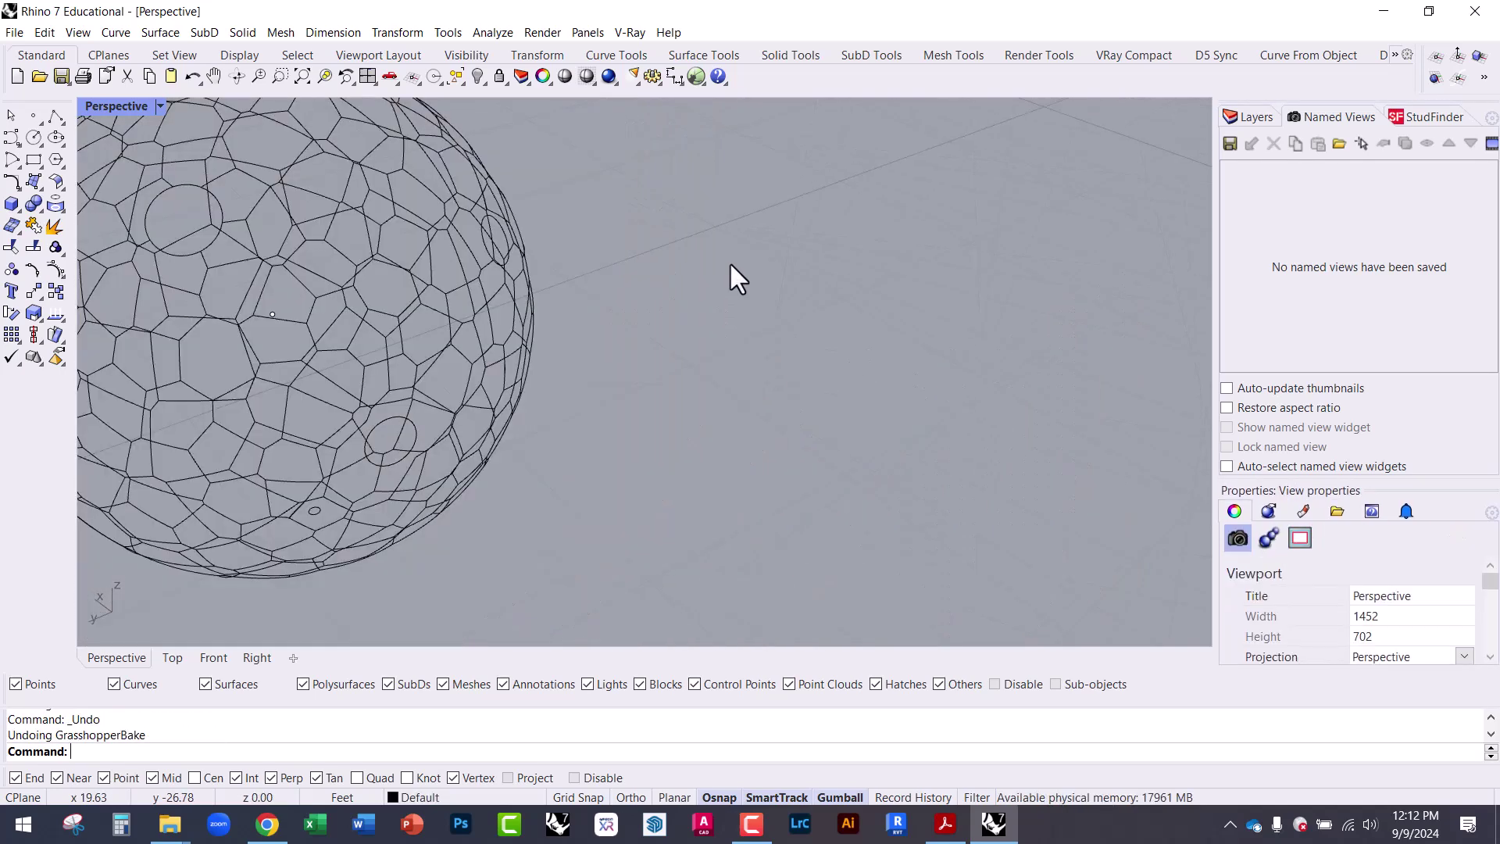
key("ctrl+shift+e")
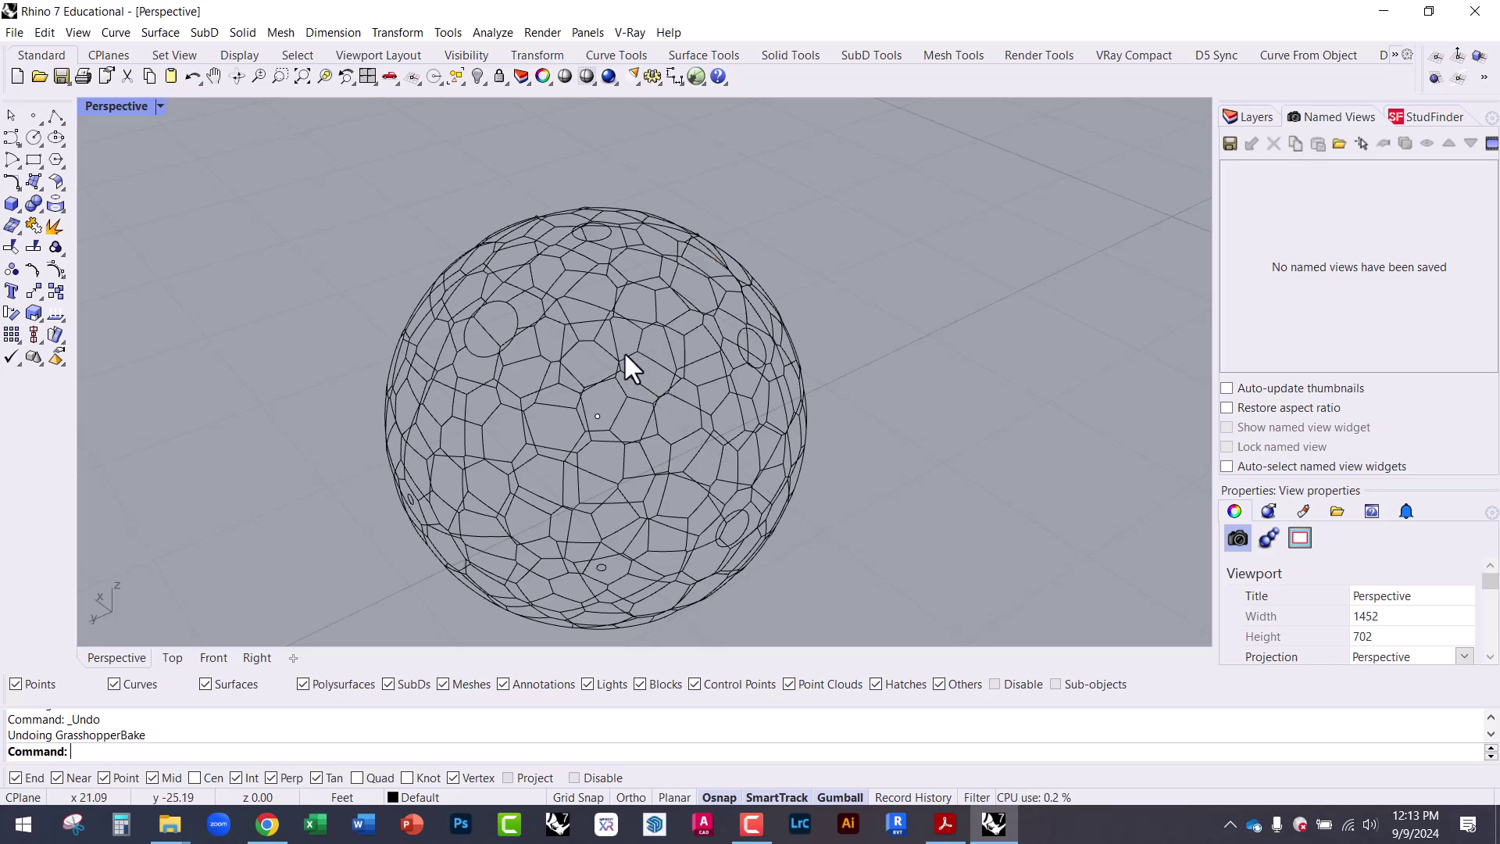
- Reopen Grasshopper and move the Pt and sphere components higher up
type("Grasshopper")
key("Return")
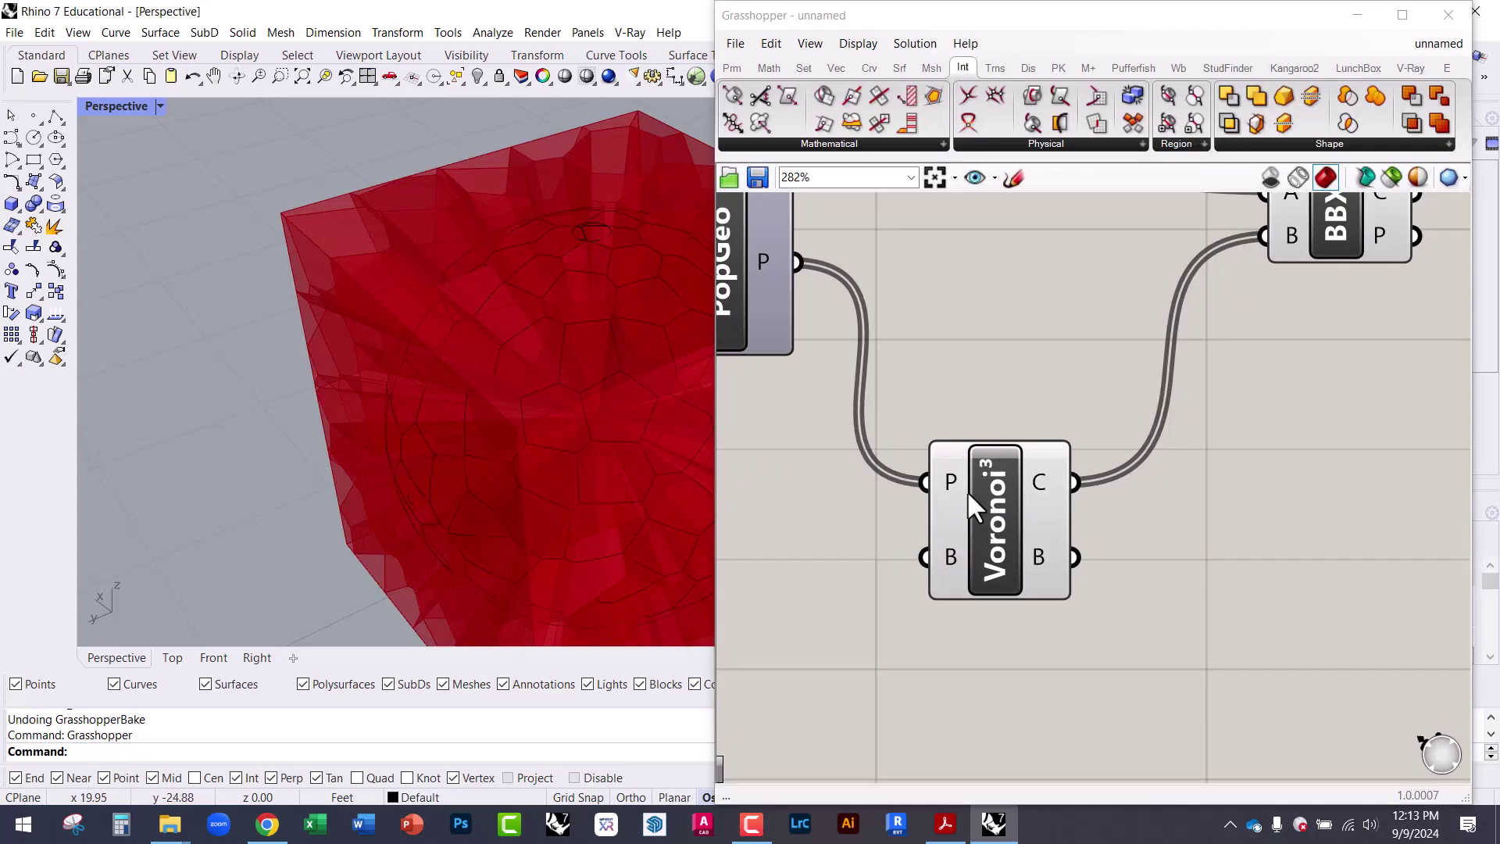
scroll(1123, 490, "down", 2)
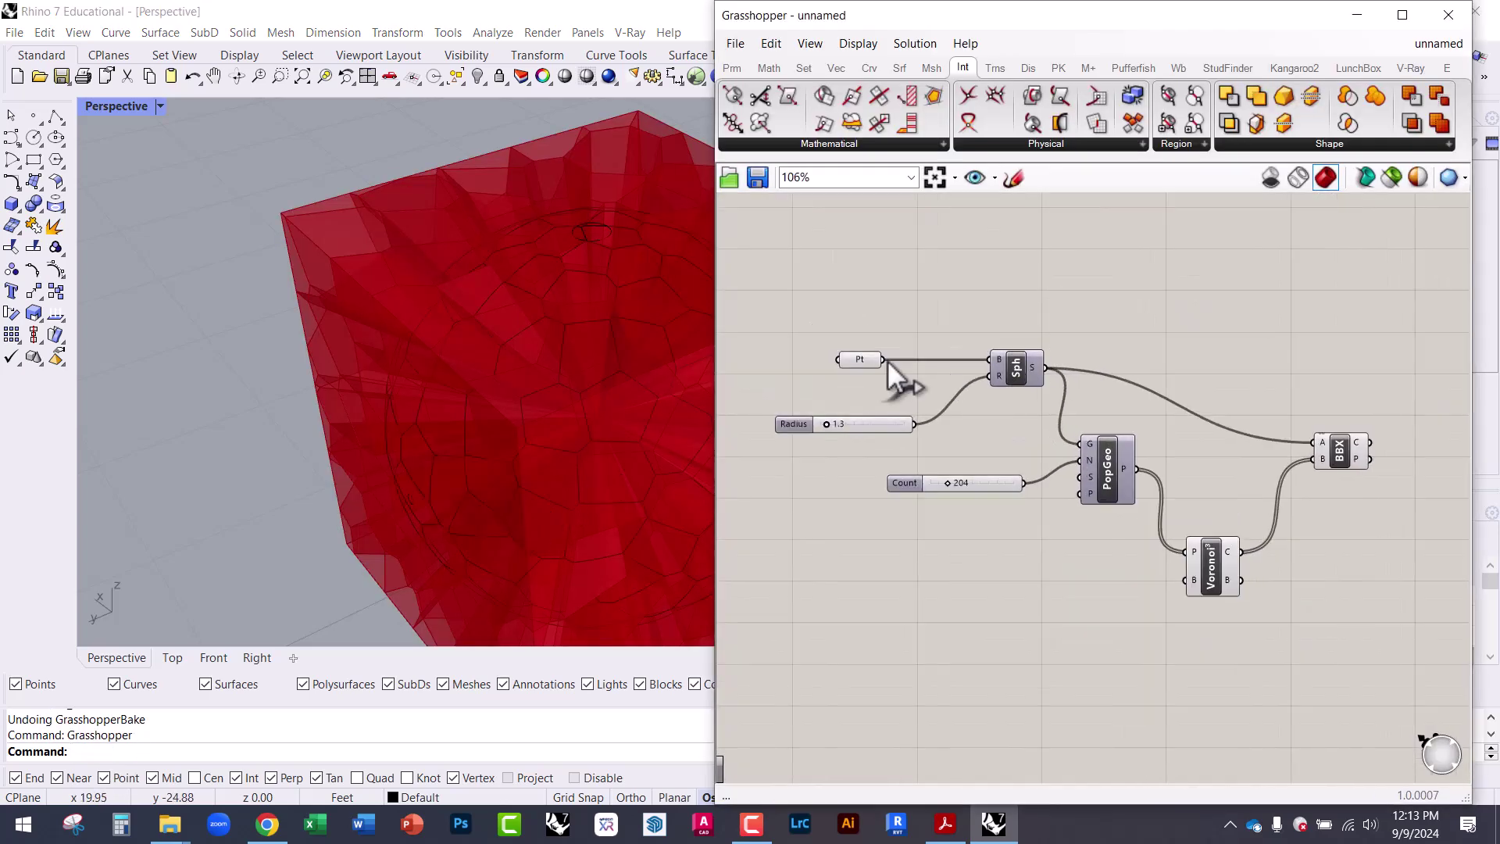
scroll(1180, 429, "up", 1)
left_click(804, 350)
left_click_drag(799, 347, 797, 322)
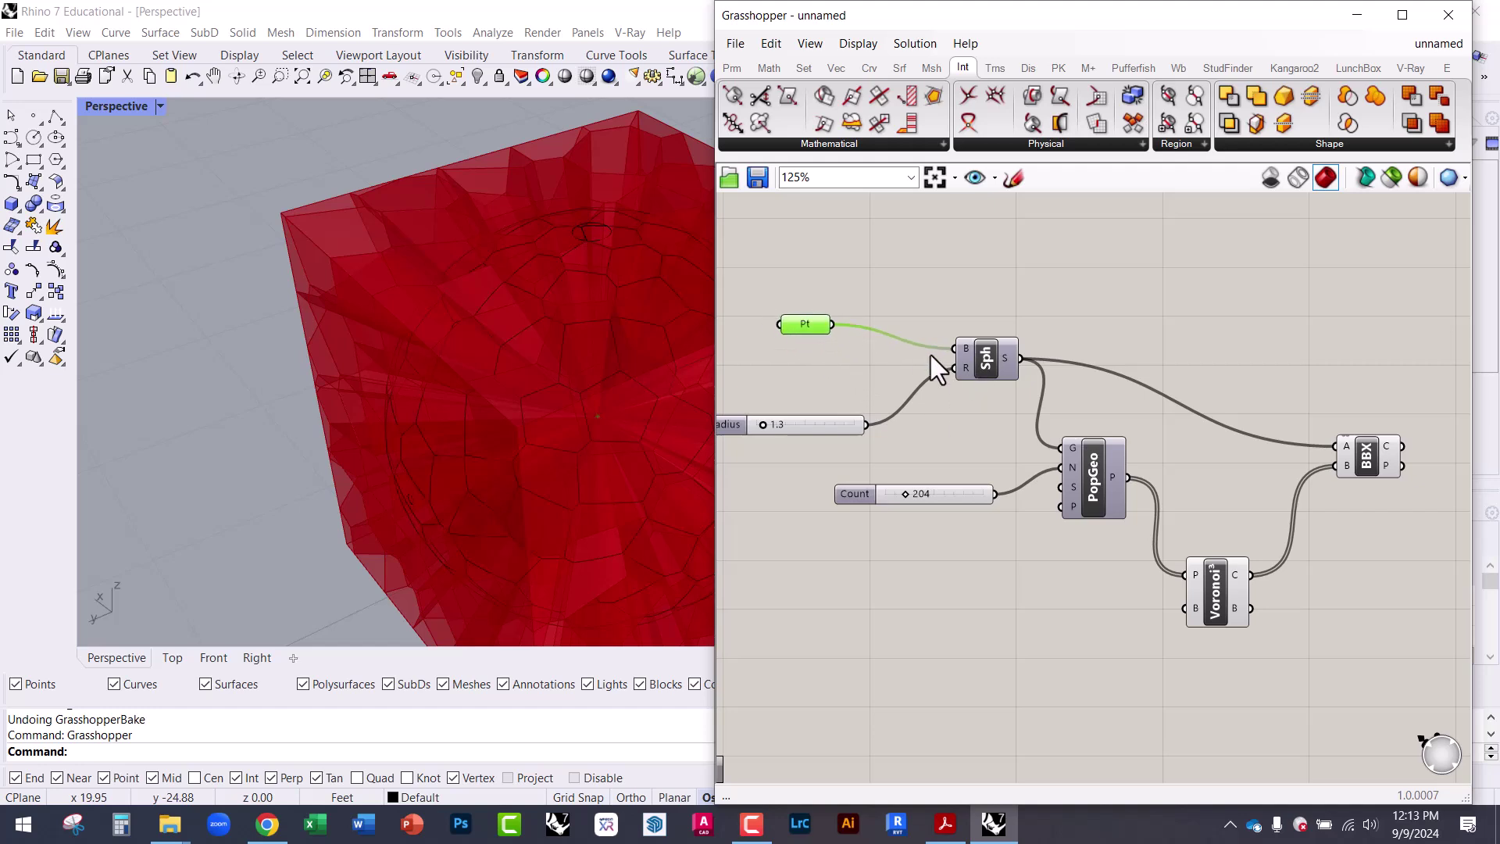
left_click_drag(983, 366, 972, 362)
- Shift the PopGeo component slightly left and down beside the Voronoi component
scroll(1131, 480, "up", 2)
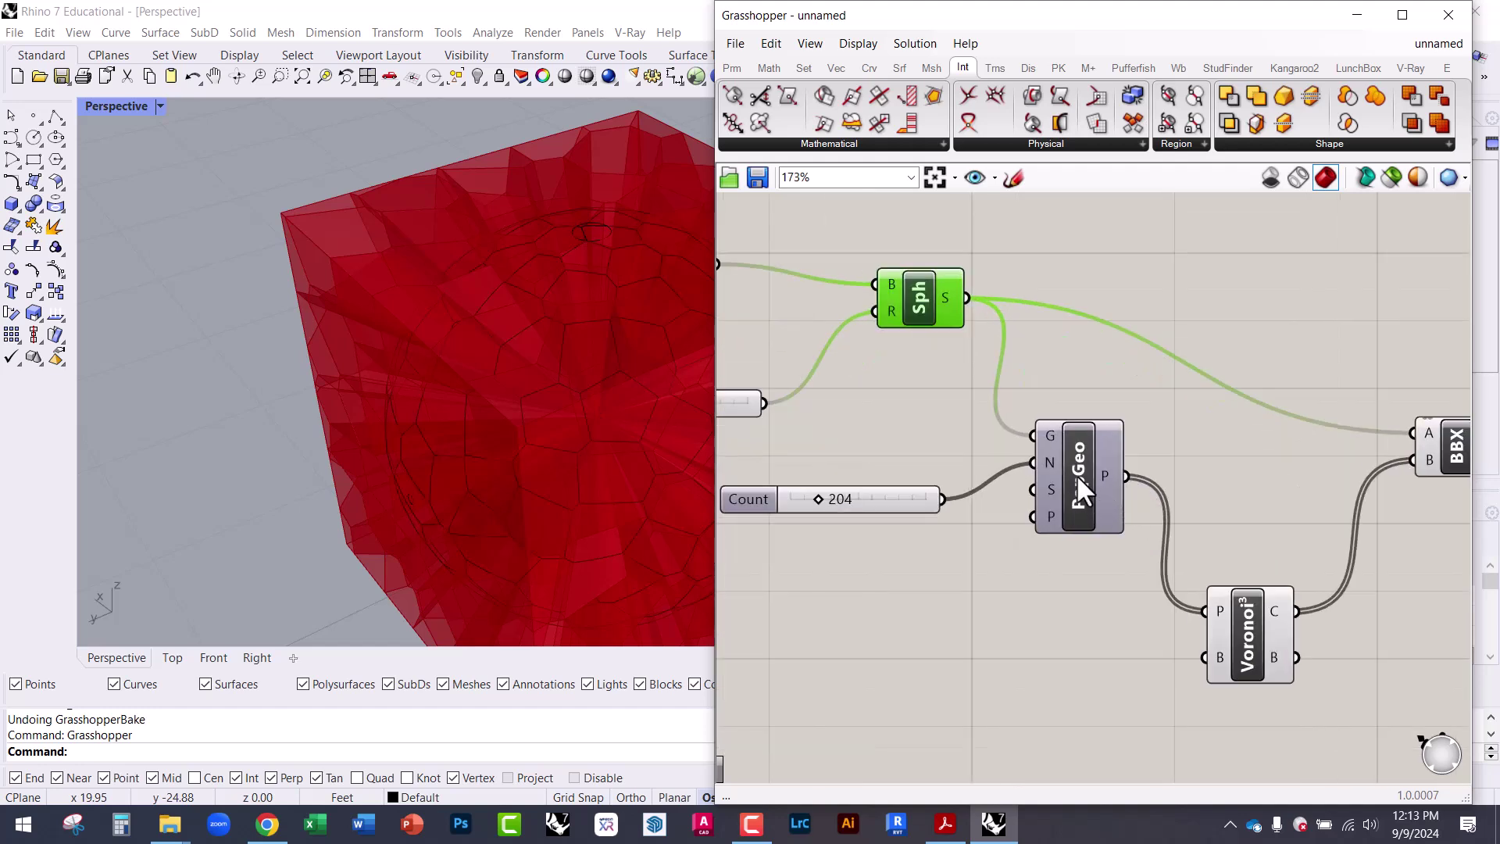
right_click_drag(1183, 472, 1005, 427)
left_click(1078, 569)
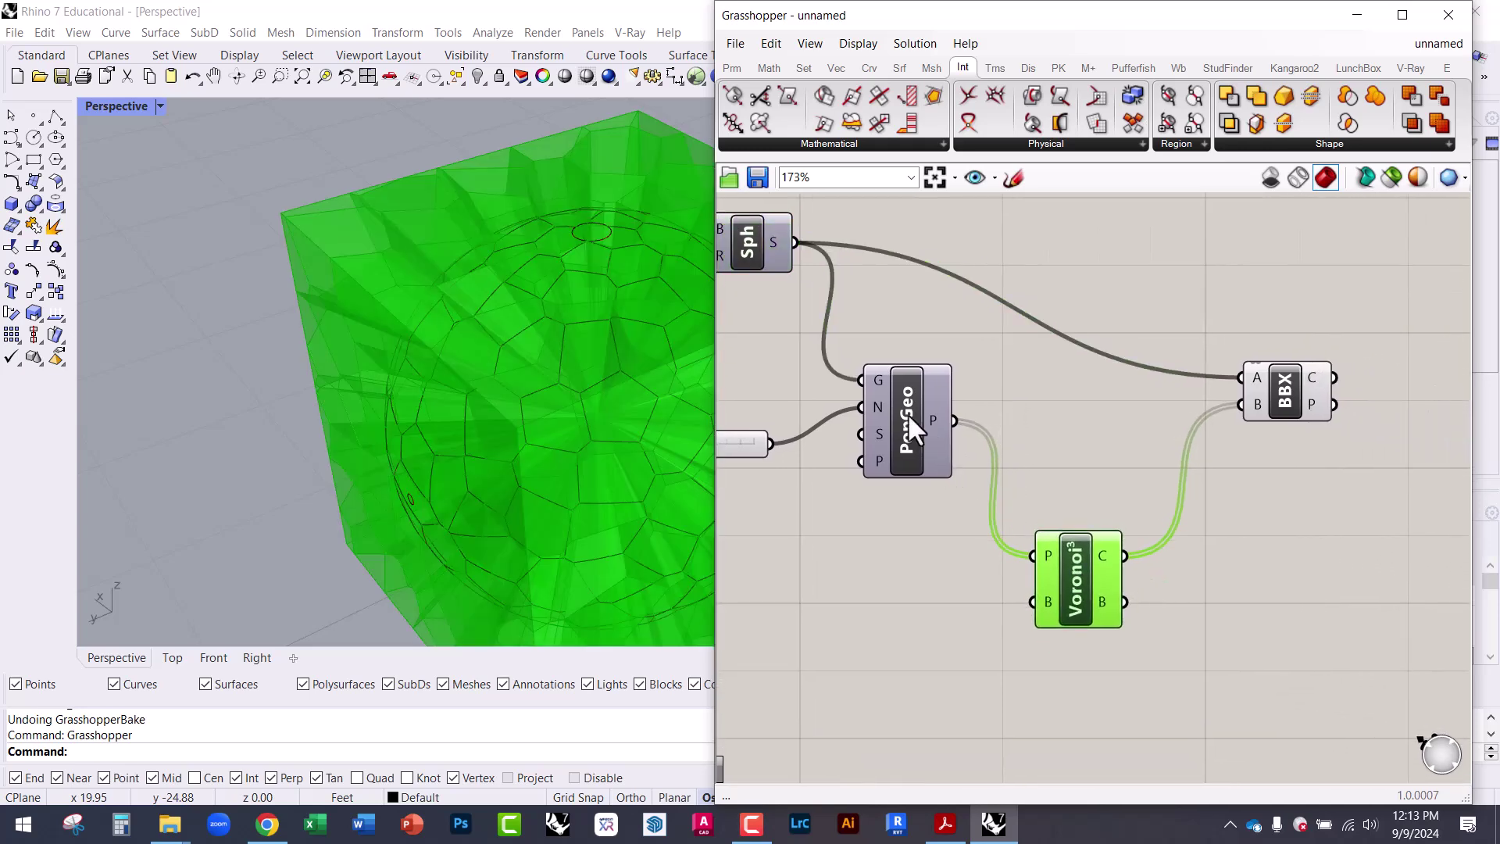
left_click_drag(911, 414, 892, 434)
left_click(1074, 582)
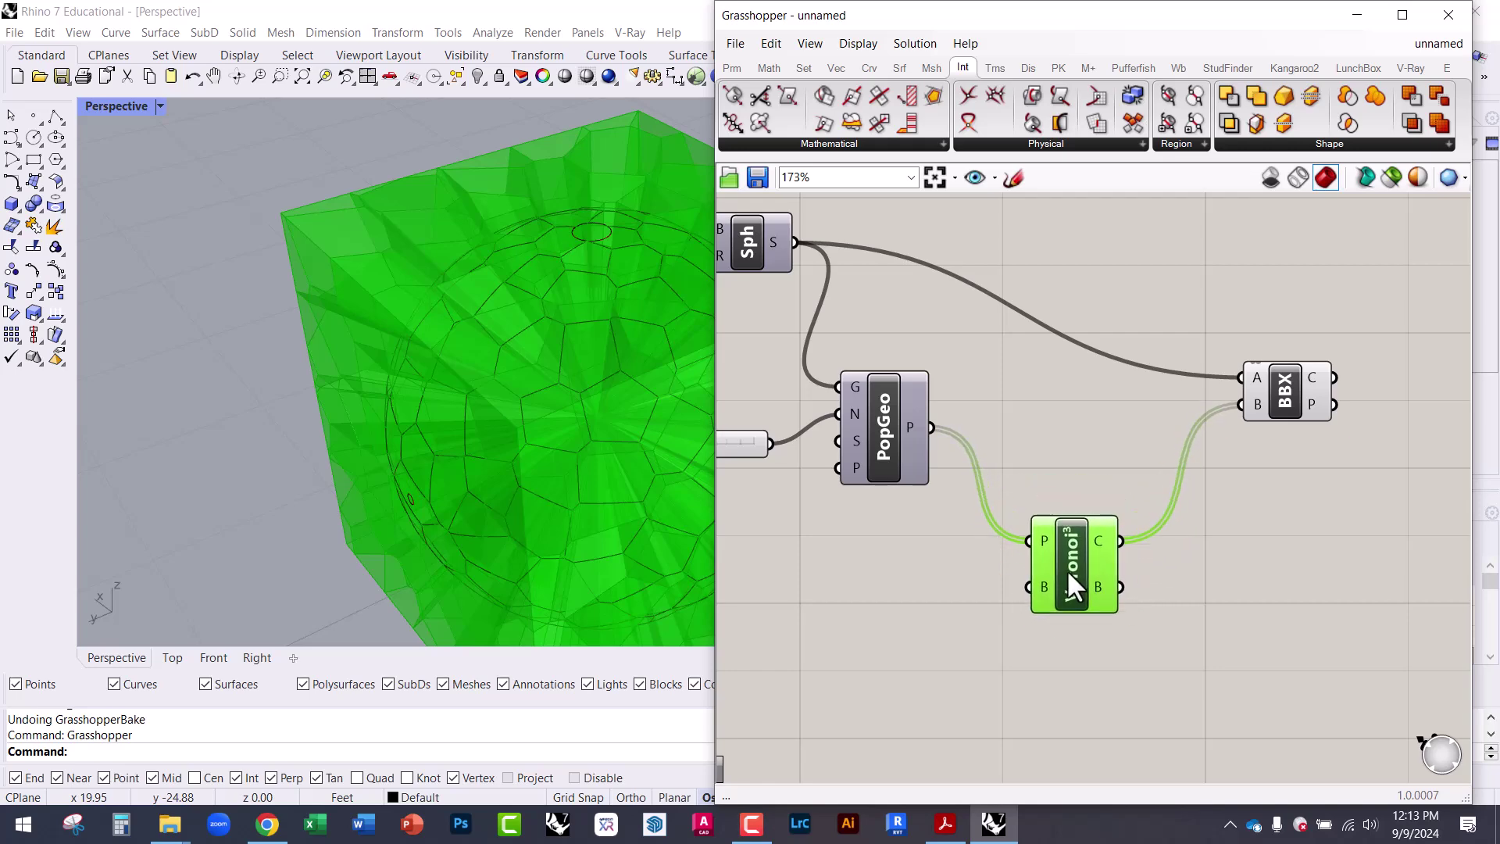
scroll(1135, 456, "up", 2)
- Move the sphere component up-right, Voronoi slightly left, and BBX upward
right_click_drag(1076, 486, 1142, 623)
scroll(1142, 622, "down", 3)
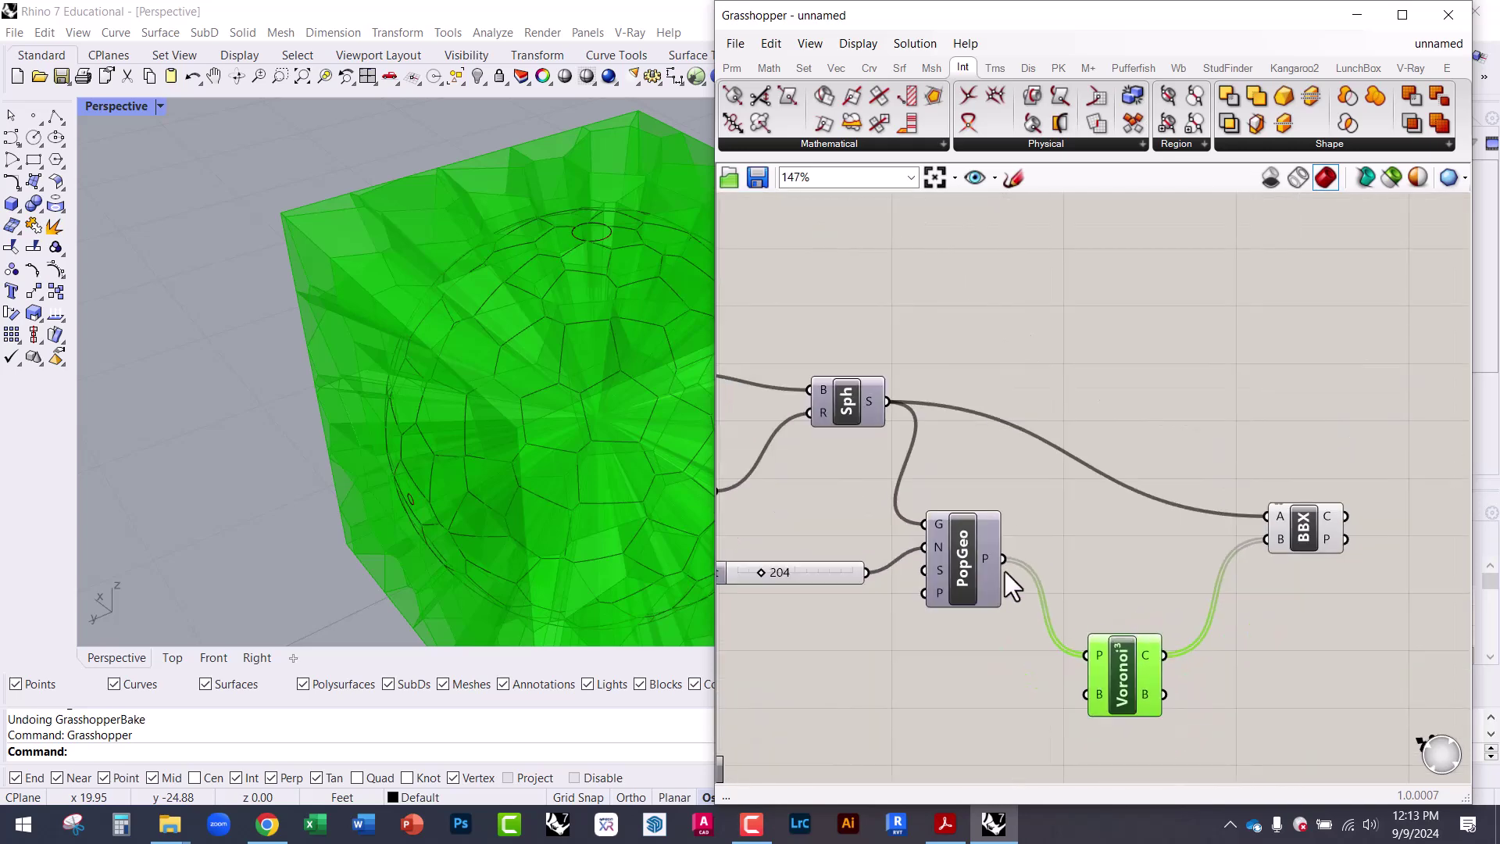
left_click_drag(861, 409, 880, 381)
mouse_move(1125, 662)
left_mouse_down()
mouse_move(1114, 672)
mouse_move(1105, 654)
left_mouse_up()
scroll(1339, 547, "up", 4)
left_click(1217, 586)
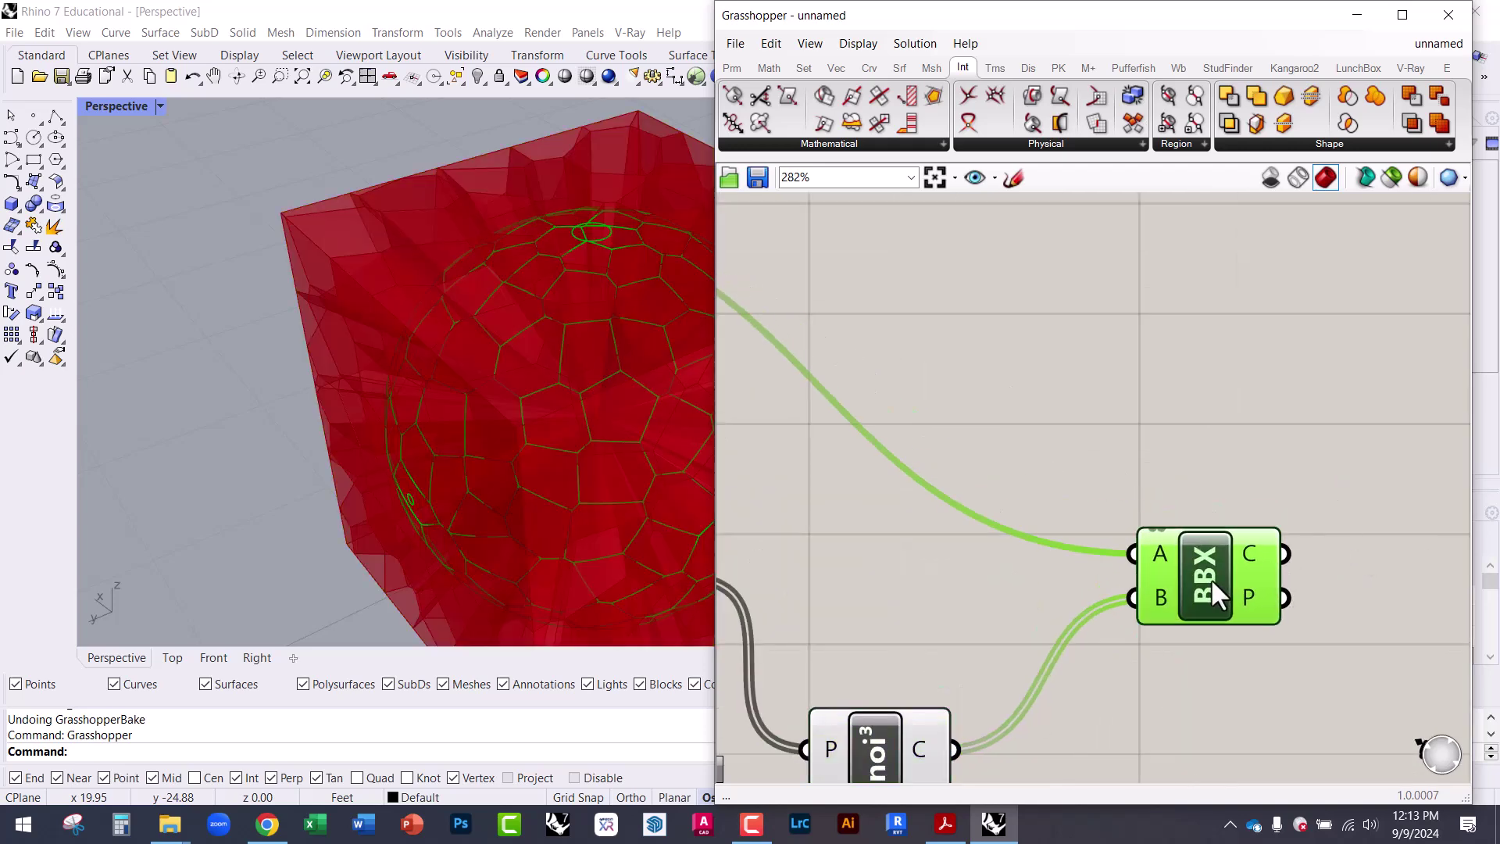
left_click_drag(1218, 586, 1226, 487)
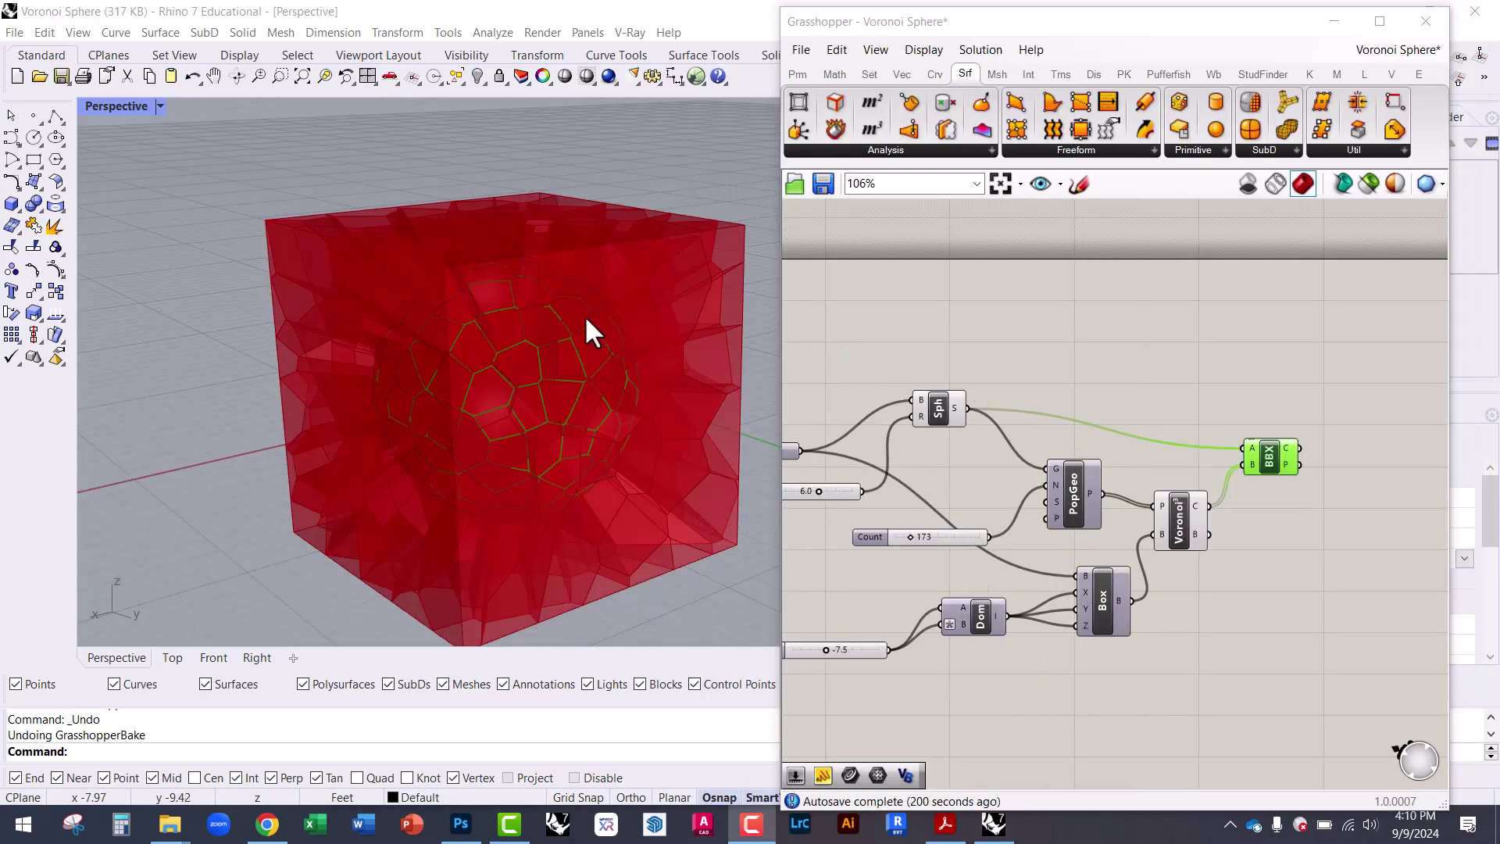
- Turn off previews of Sph, PopGeo, Voronoi, Box, Dom and sliders, leaving only BBX curves
right_click_drag(981, 340, 952, 325)
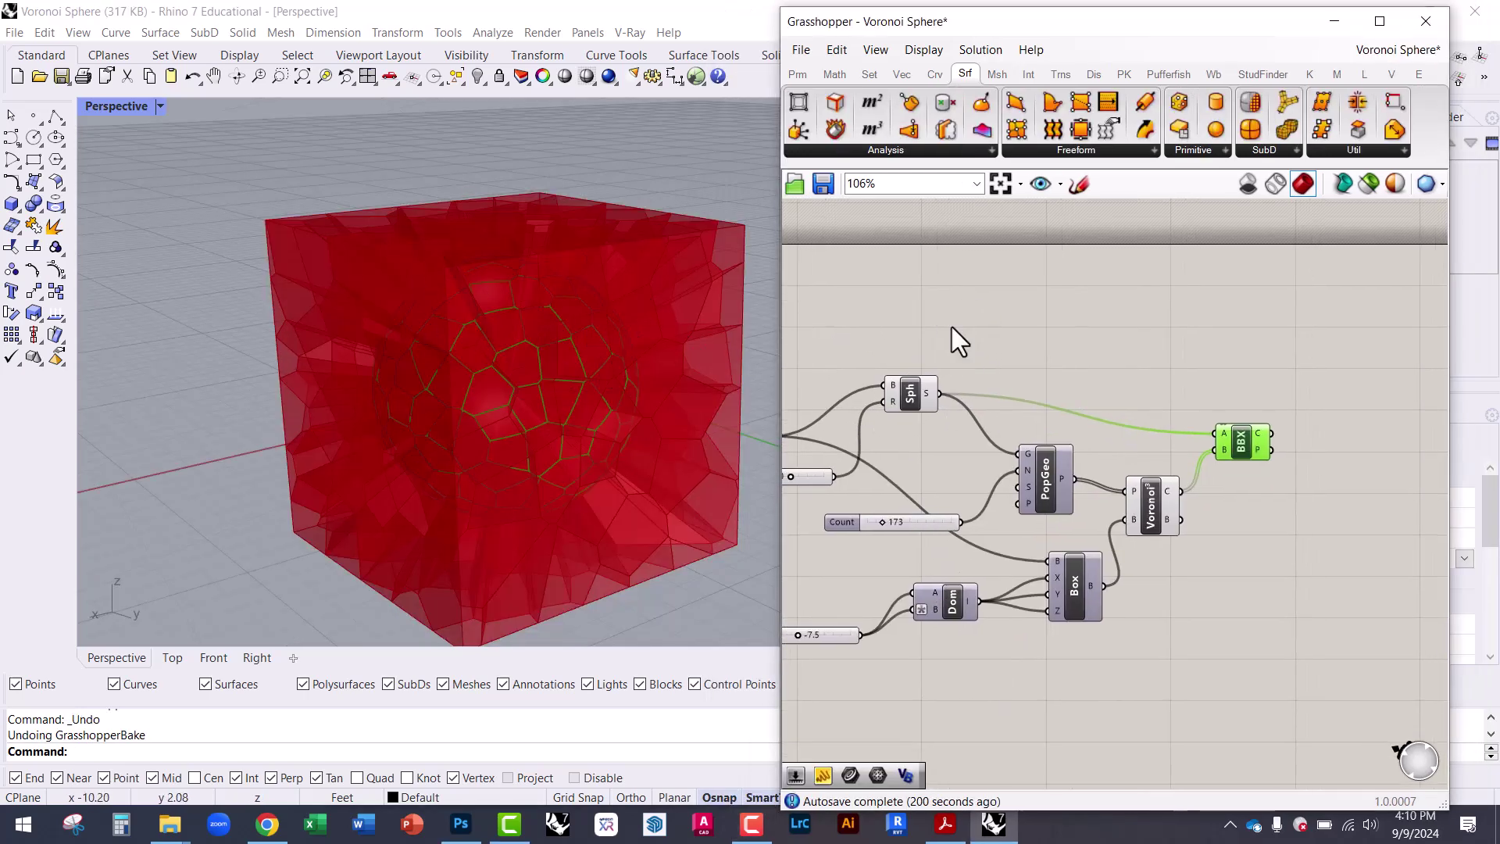
left_click(906, 391)
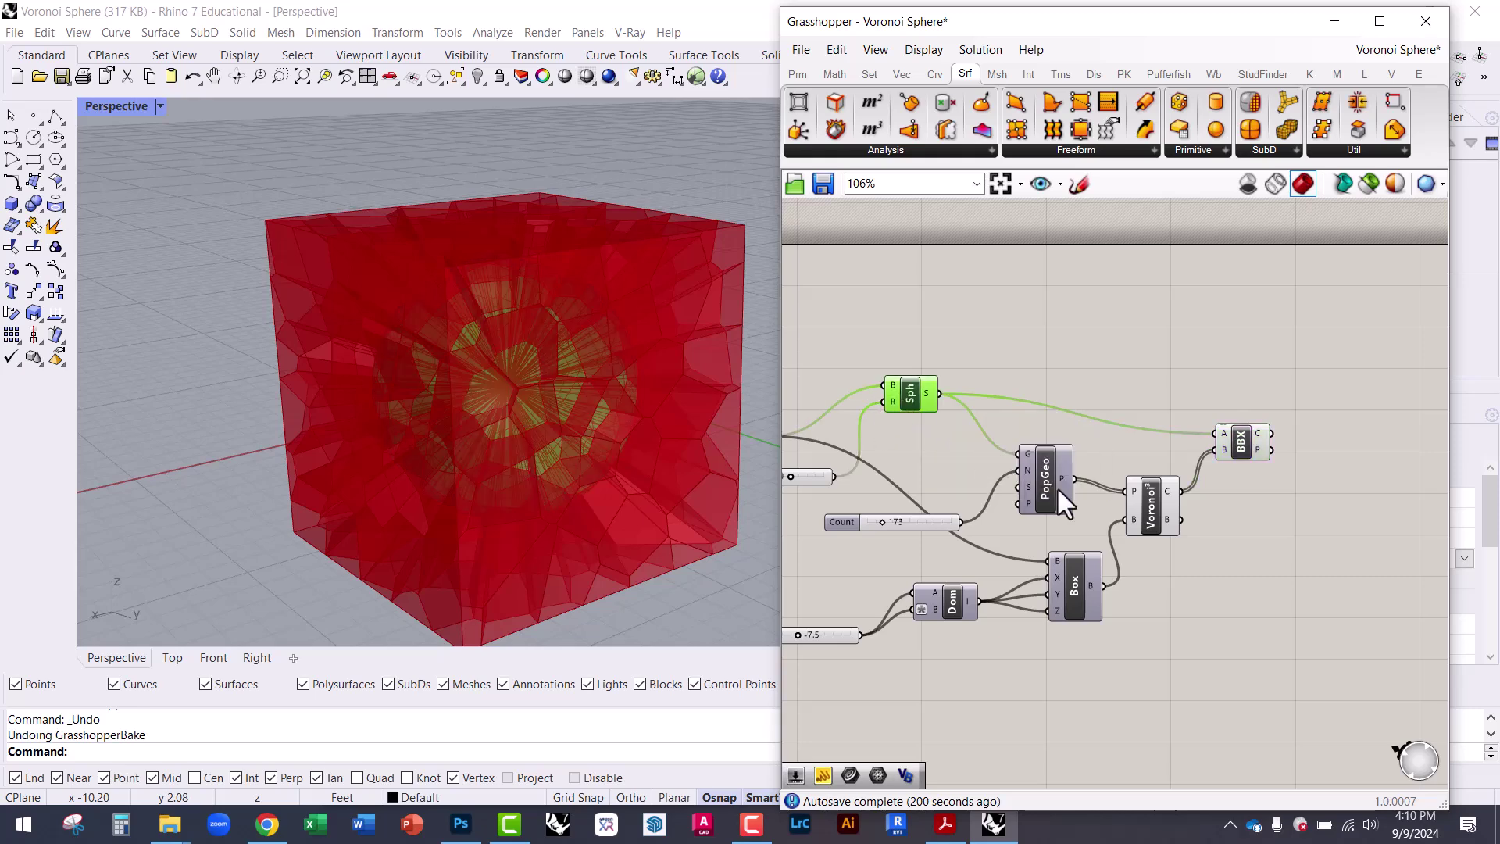
left_click_drag(1241, 452, 1254, 447)
left_click_drag(1162, 596, 886, 391)
right_click(881, 312)
left_click(930, 342)
left_click(1000, 322)
left_click(1264, 439)
scroll(1293, 453, "up", 3)
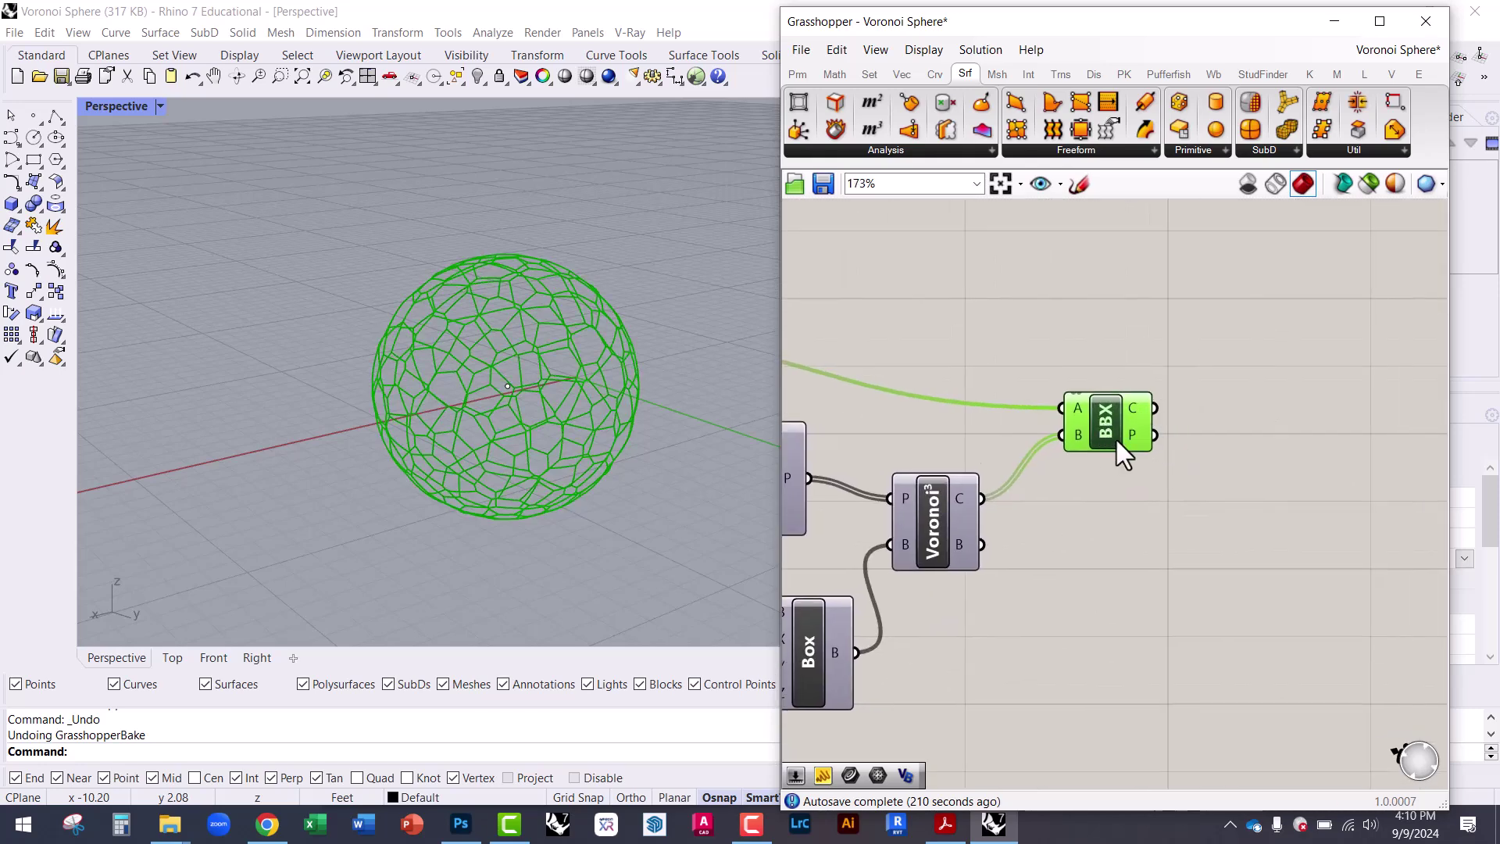
right_click_drag(620, 359, 604, 395)
left_click(1136, 326)
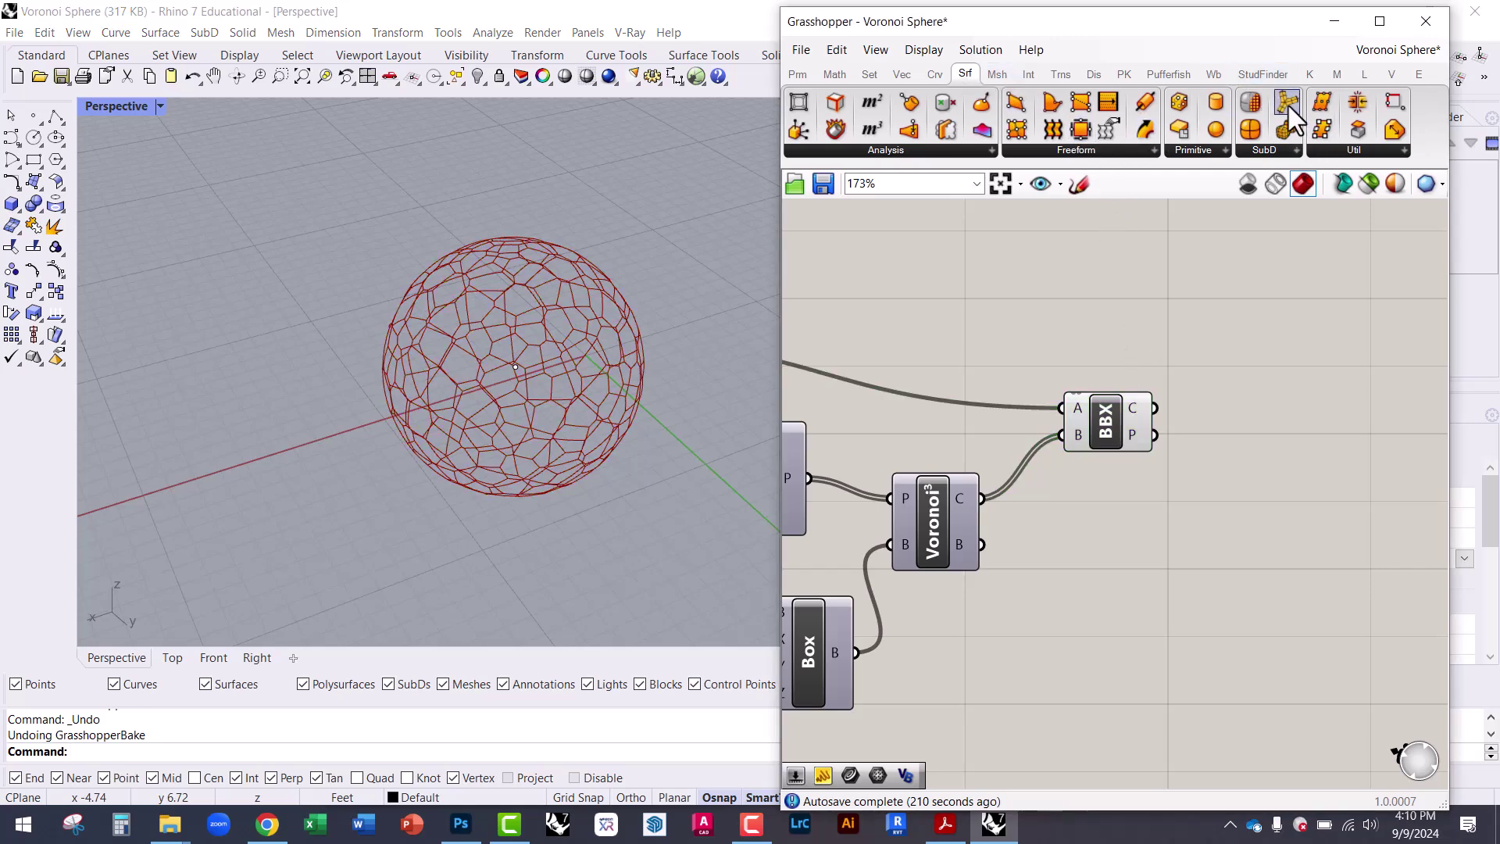
- Add a MultiPipe component beside BBX and feed it the intersection curves
left_click_drag(1287, 105, 1286, 402)
right_click_drag(1272, 416, 1160, 357)
left_click_drag(1160, 356, 1239, 469)
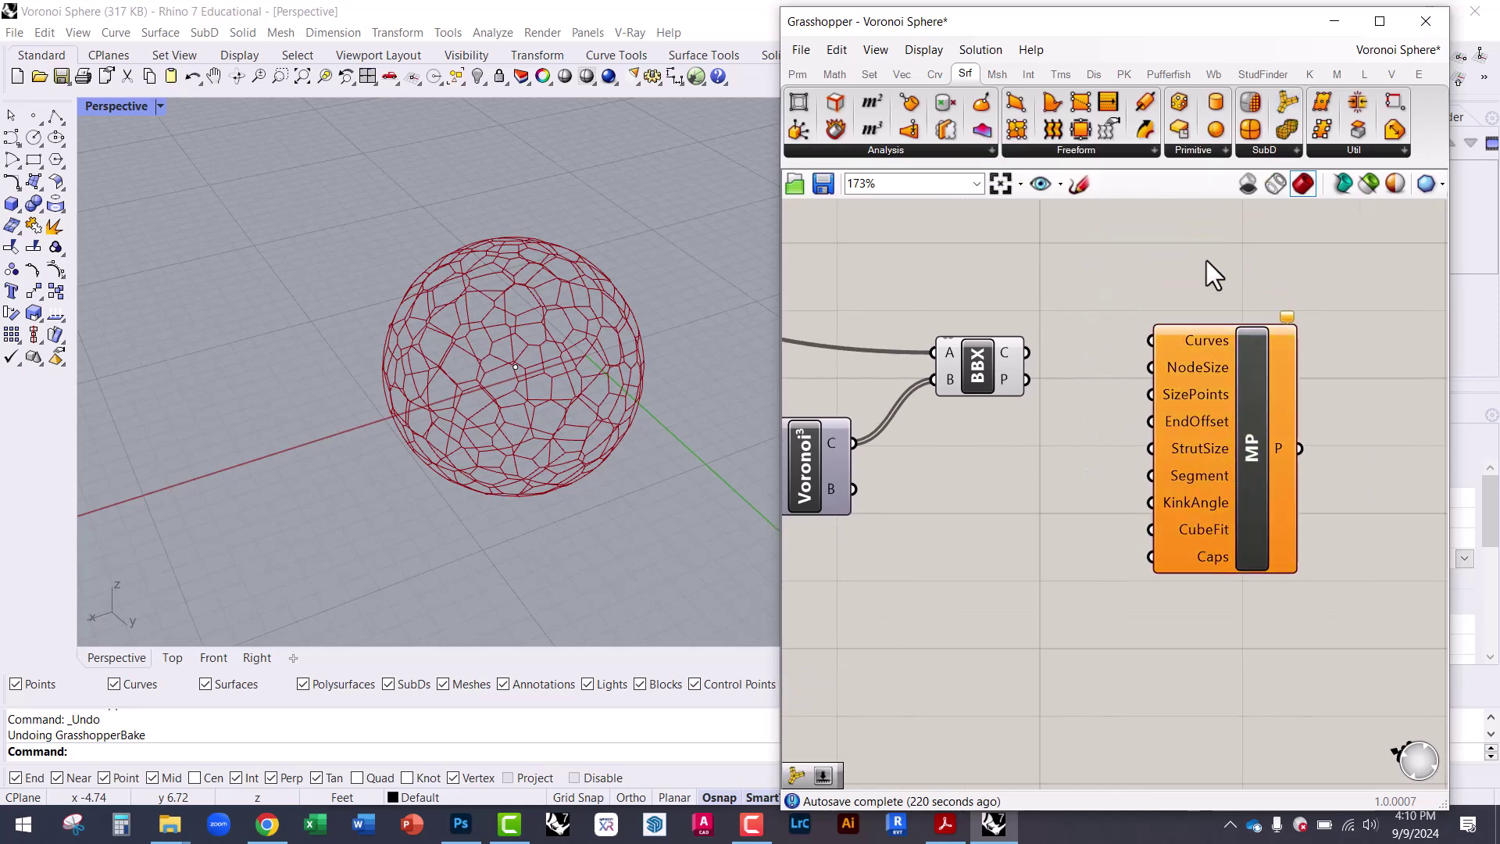
left_click_drag(1189, 365, 1211, 408)
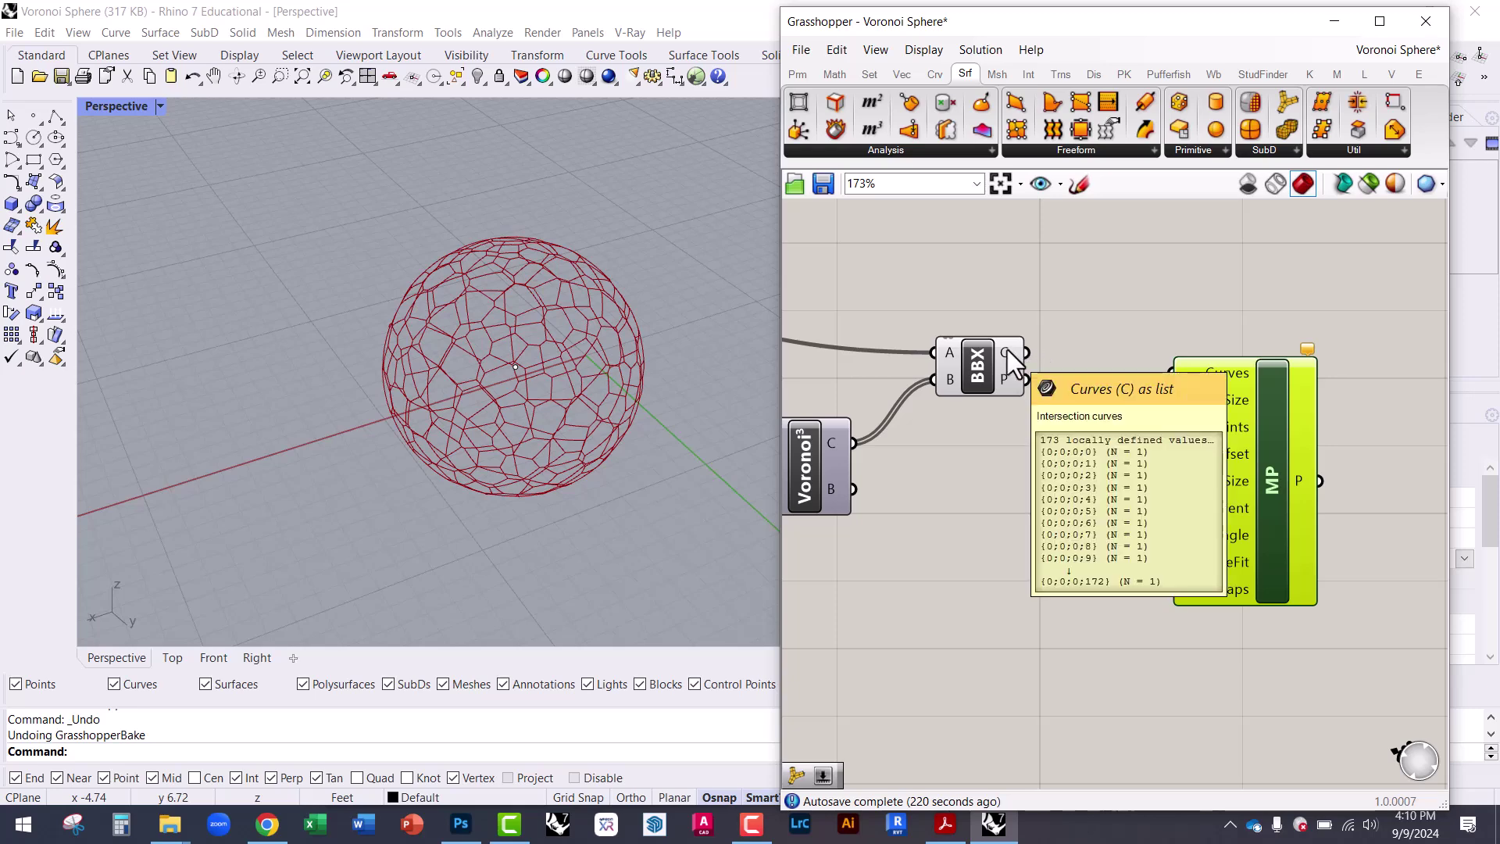
left_click_drag(1006, 349, 1211, 425)
- Connect a Number Slider to MultiPipe's NodeSize input for a node size of 0.22
double_click(1050, 507)
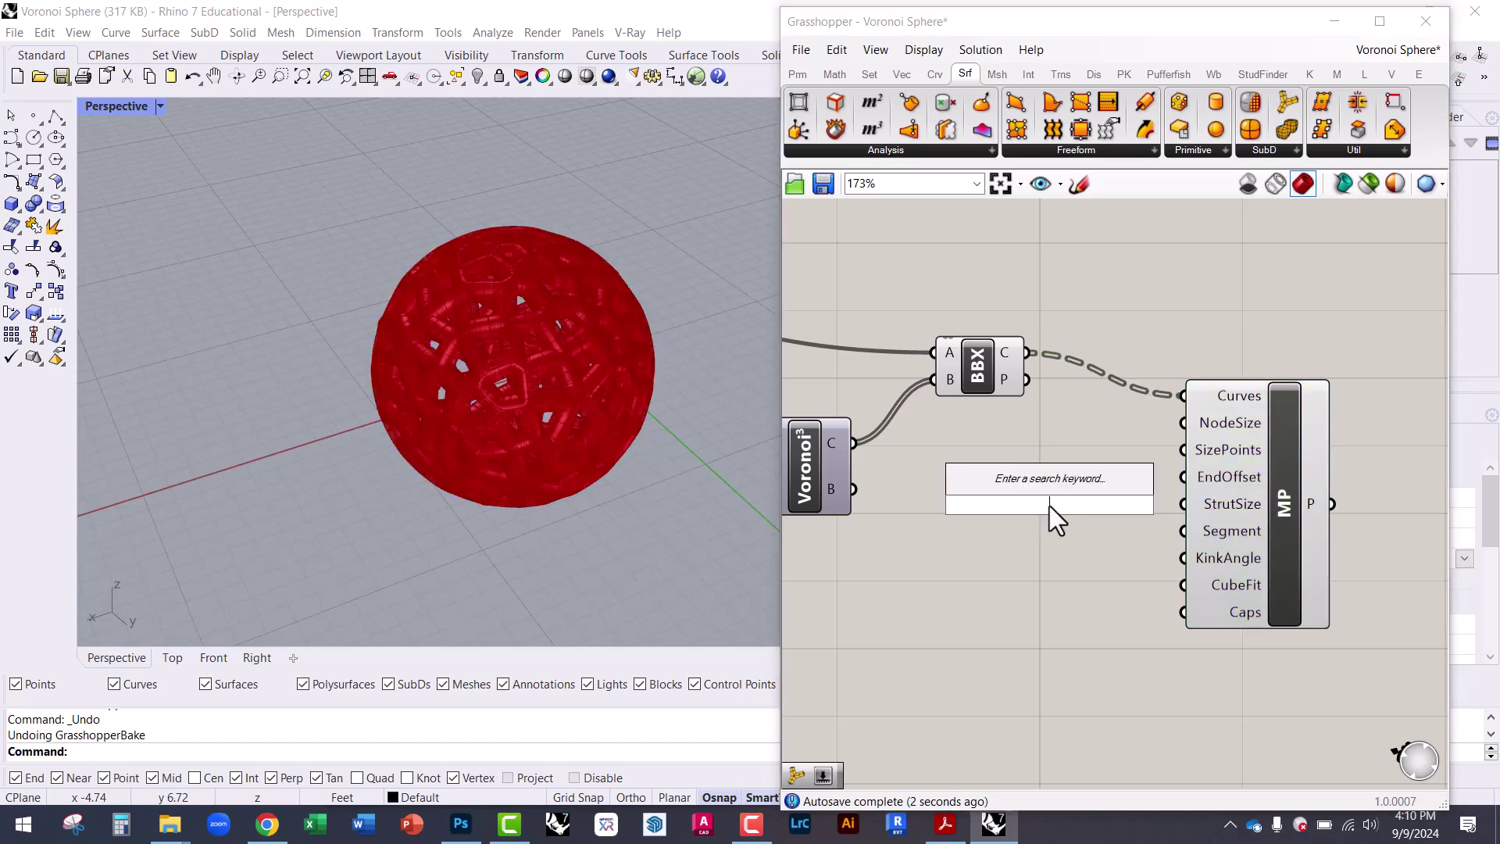
type("slider")
key("Return")
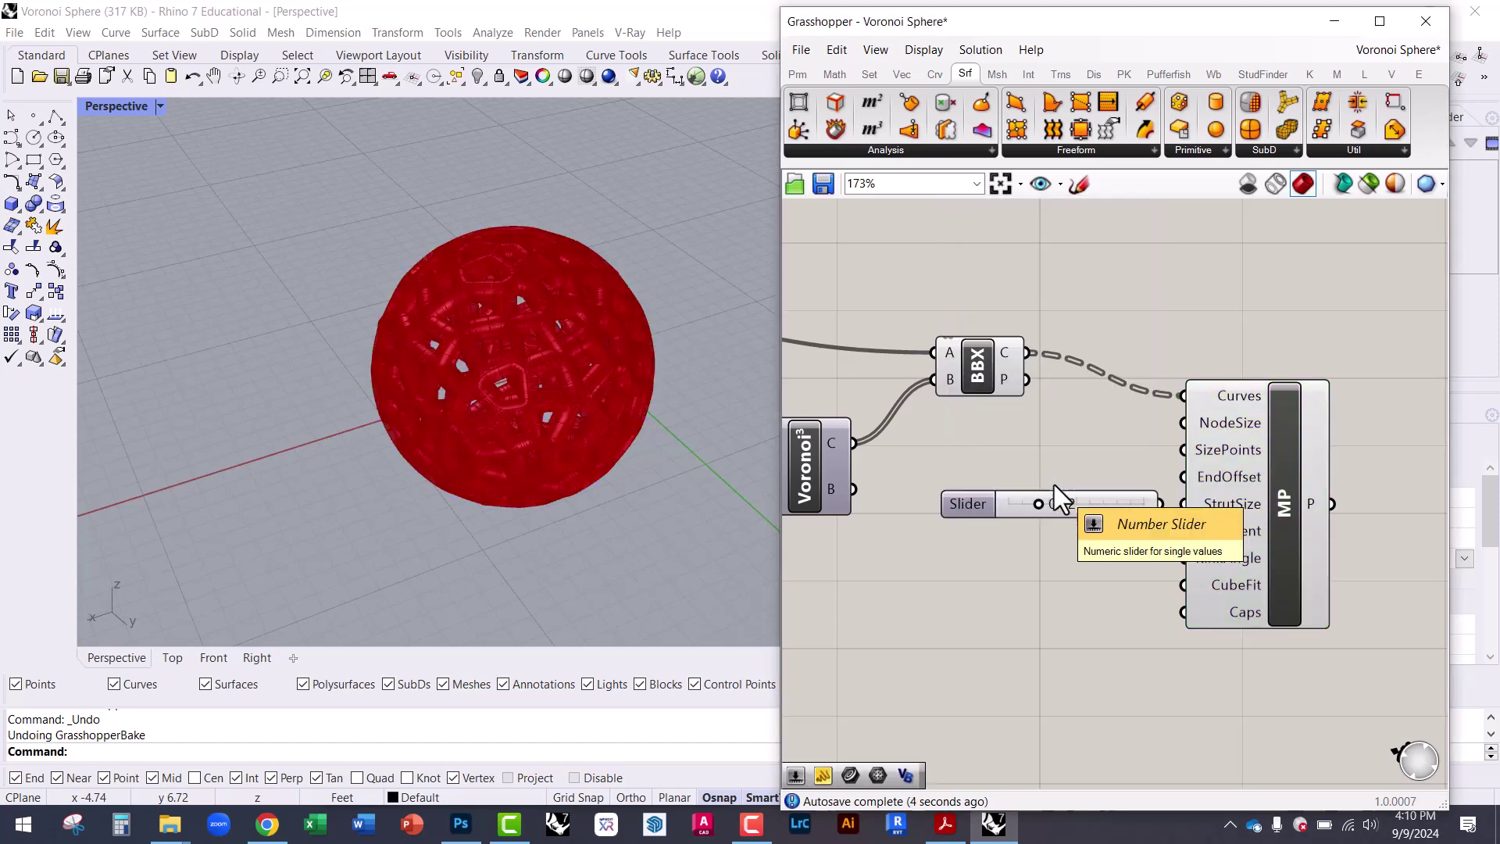
left_click_drag(1160, 446, 1184, 423)
left_click_drag(1242, 480, 1253, 484)
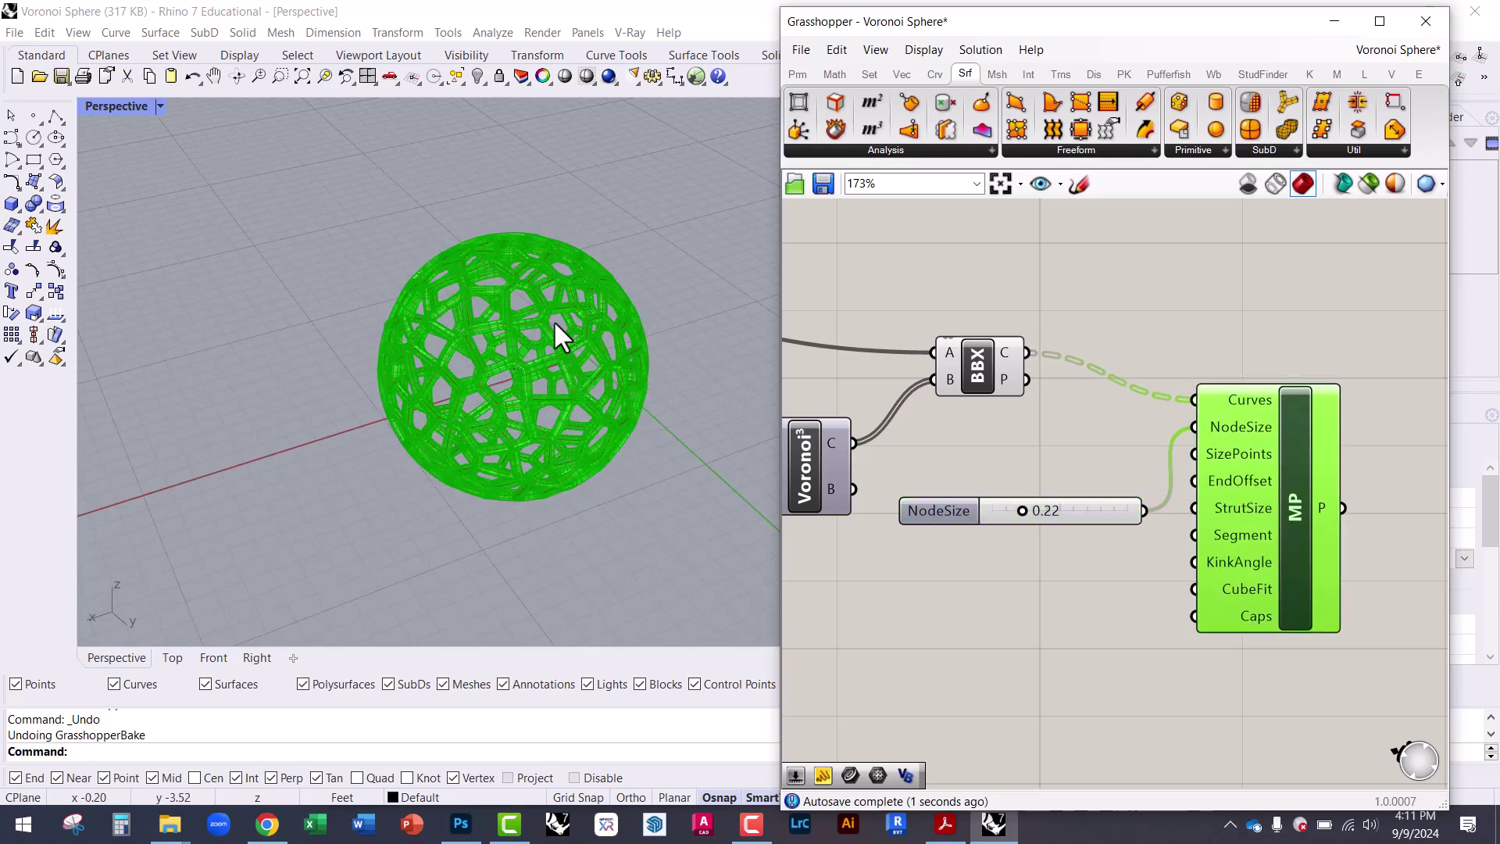
- Bake the MultiPipe lattice sphere into Rhino
scroll(547, 320, "up", 6)
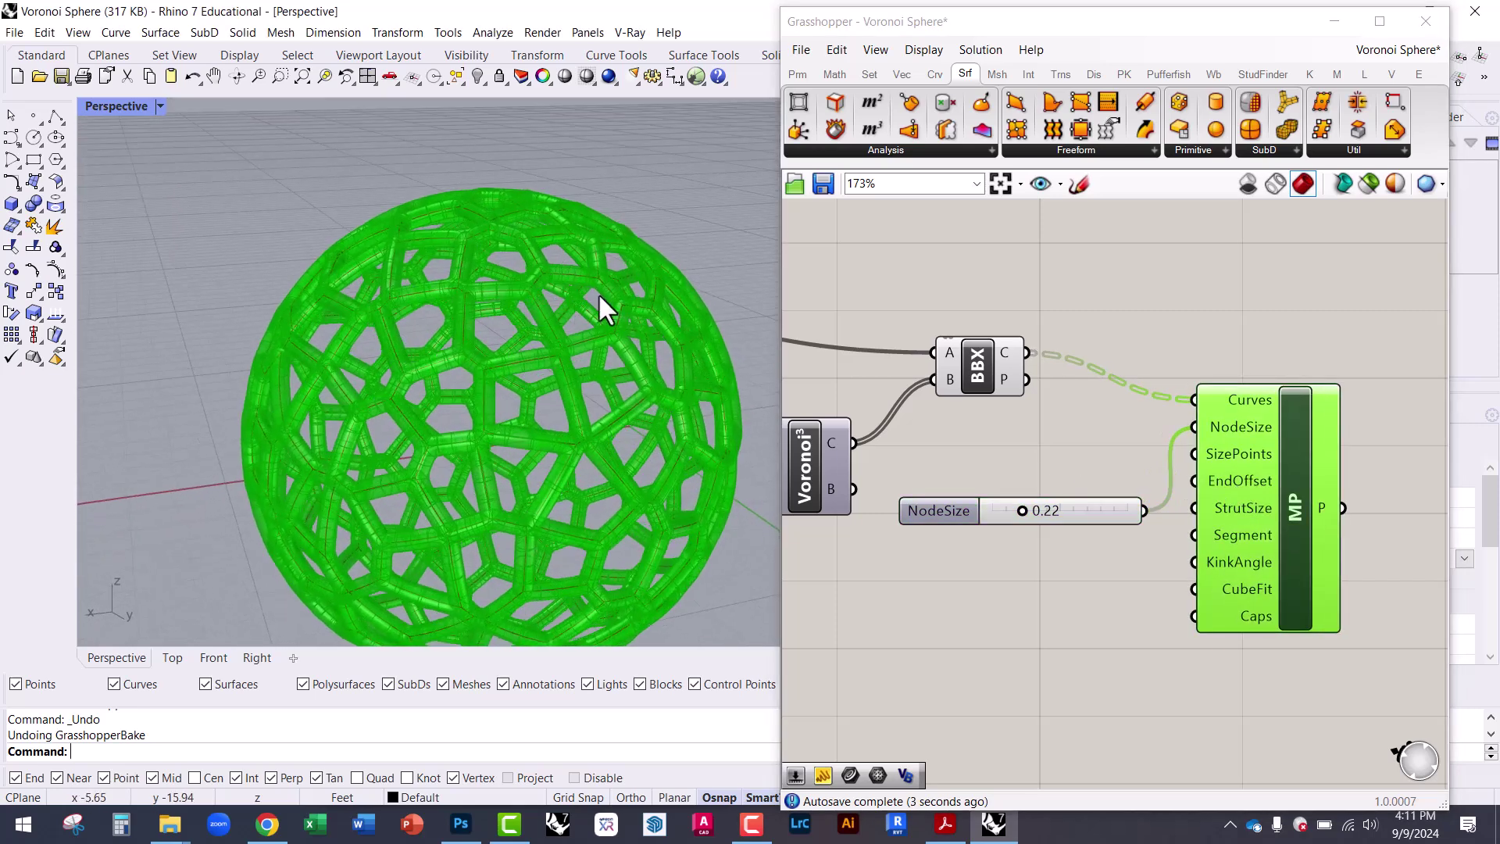
right_click_drag(671, 320, 610, 320)
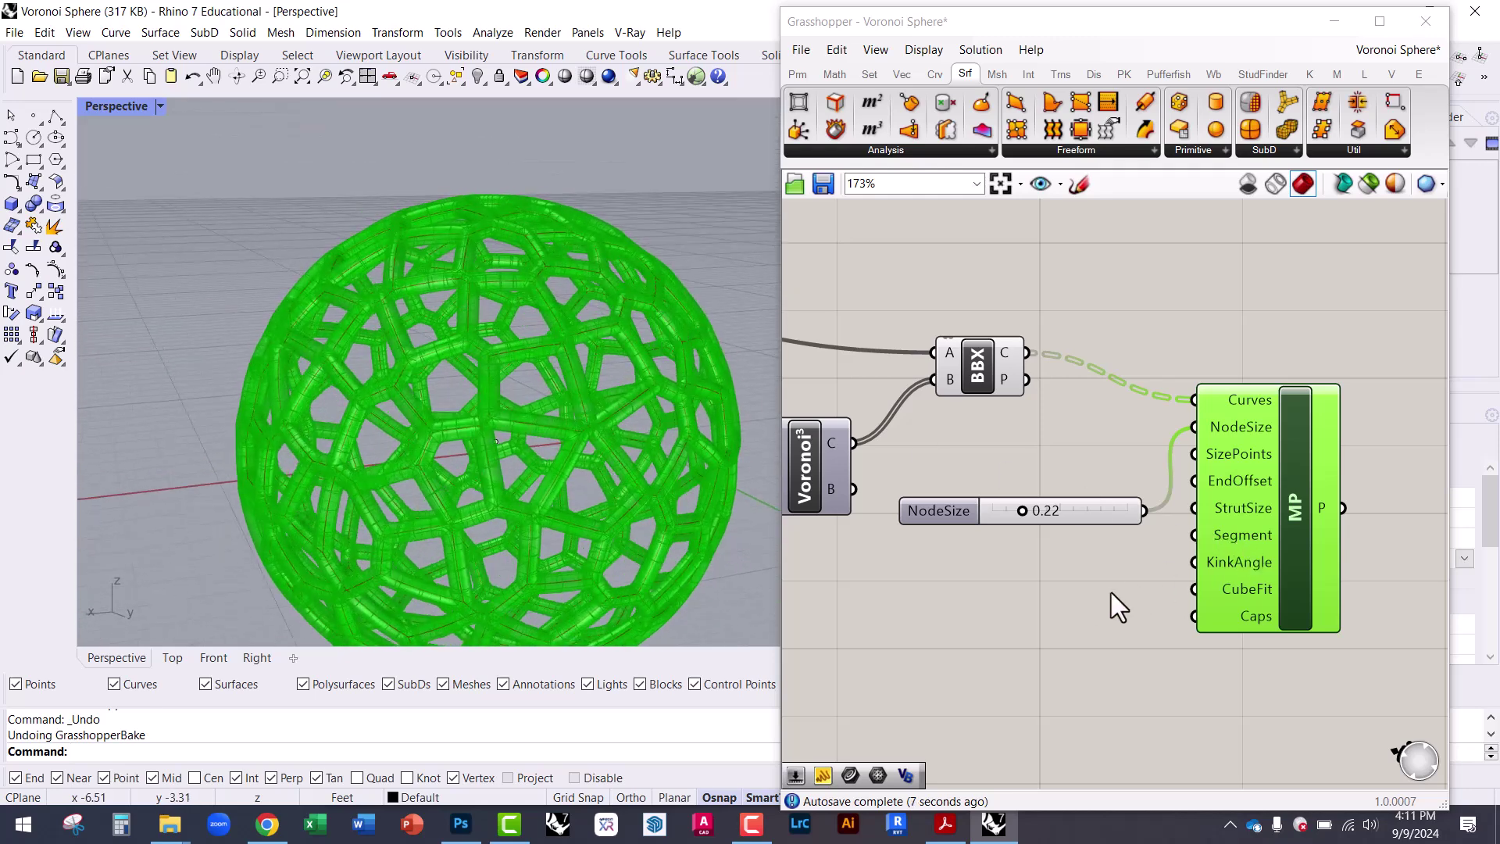
middle_click(1066, 578)
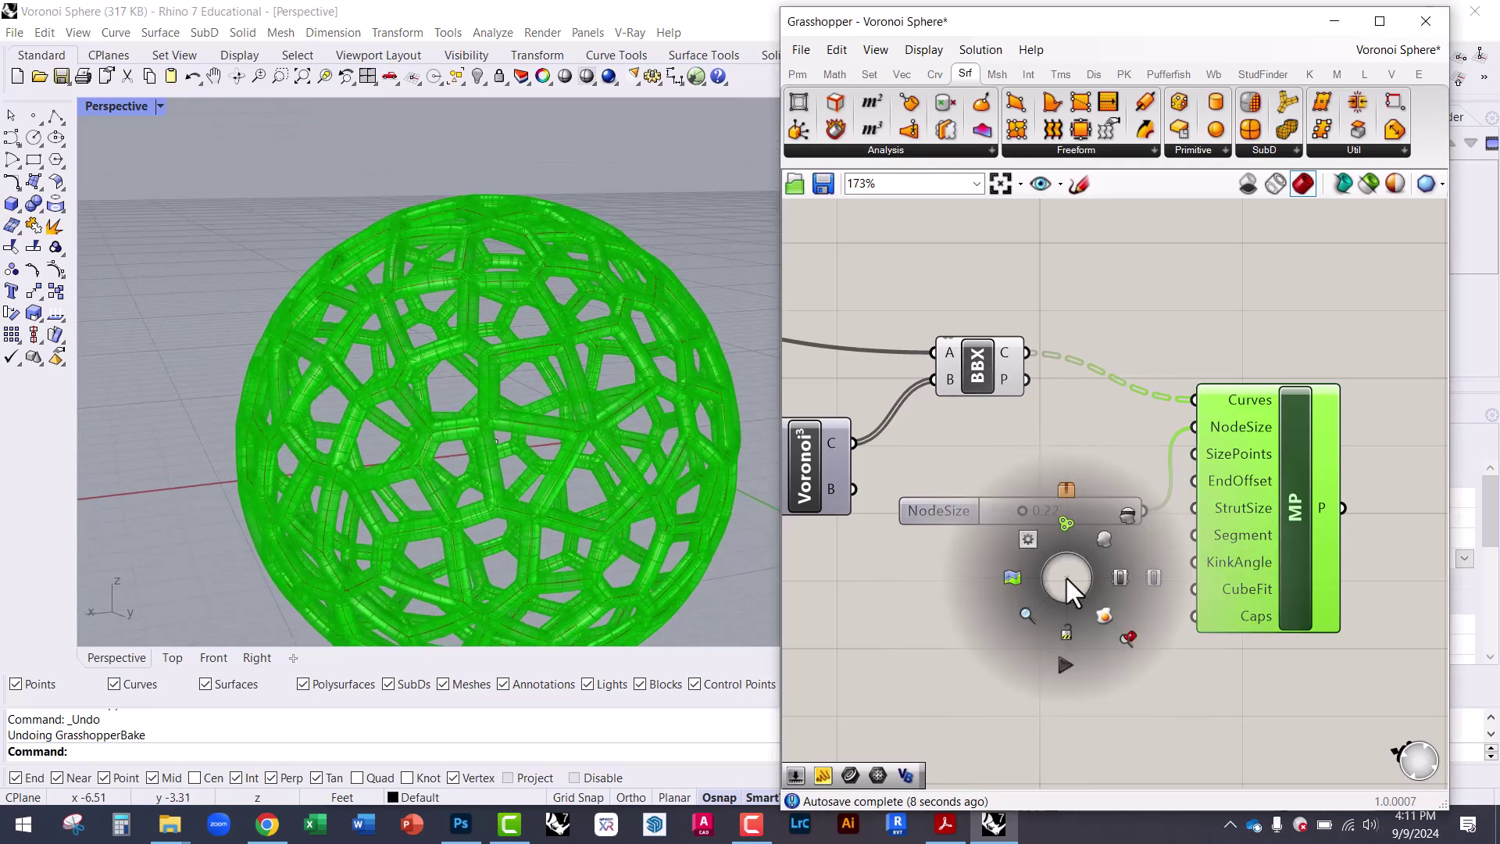
left_click(1104, 617)
left_click(1105, 625)
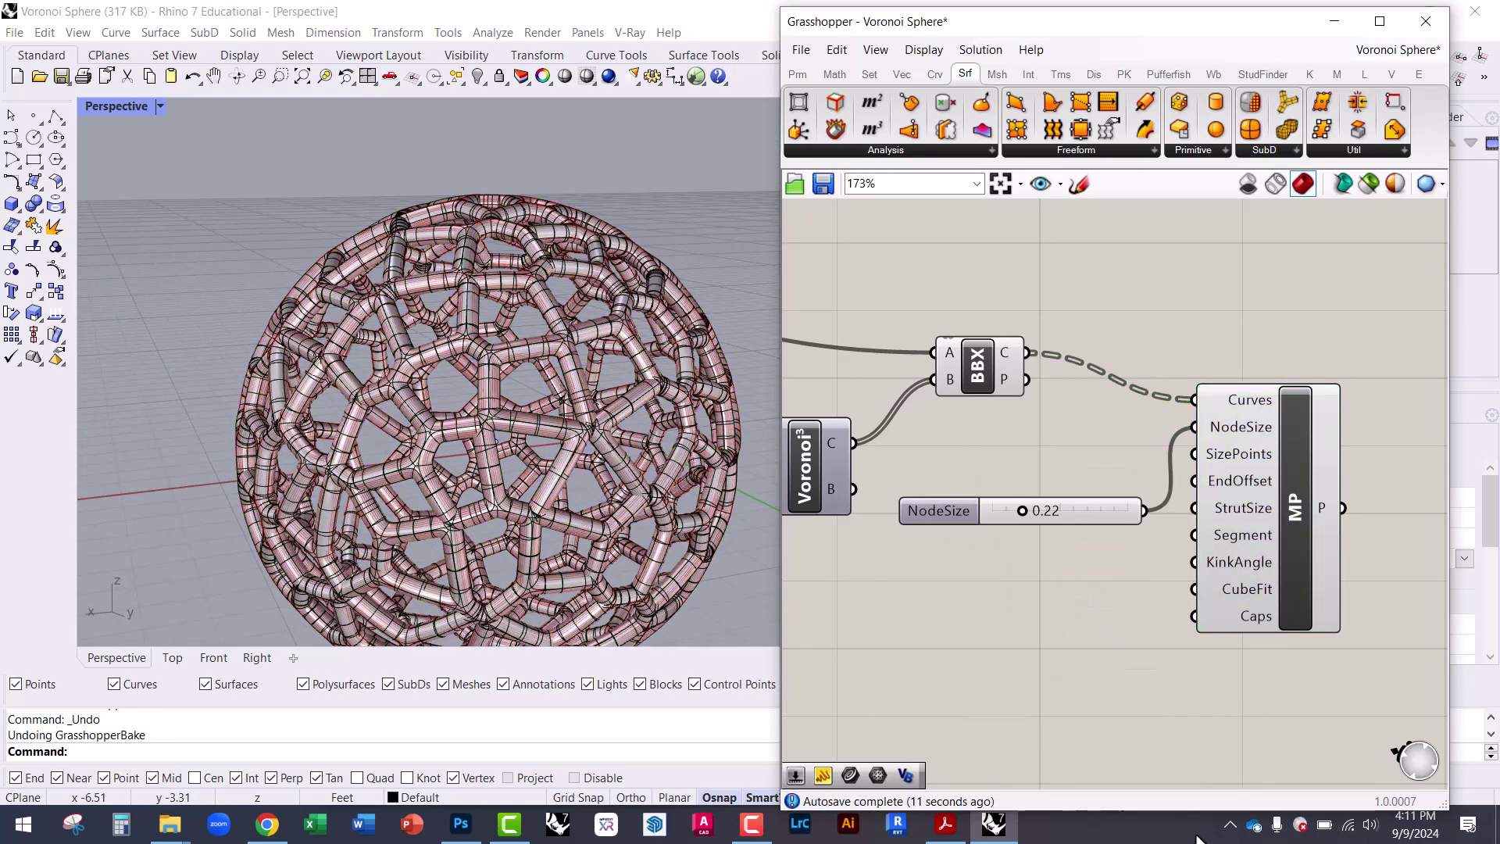